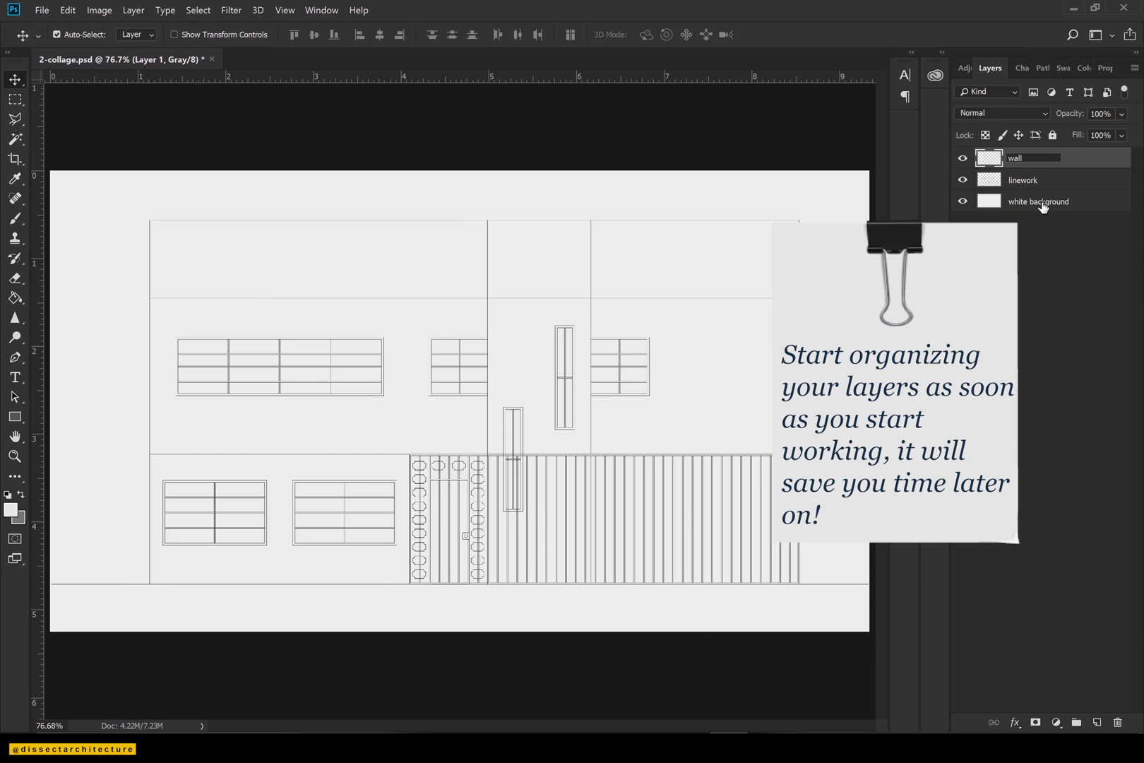
Name the new layer "wall - front" and select both second-storey wall surfaces around the windows from the linework layer with the Magic Wand.
{"action": "key", "text": "Return"}
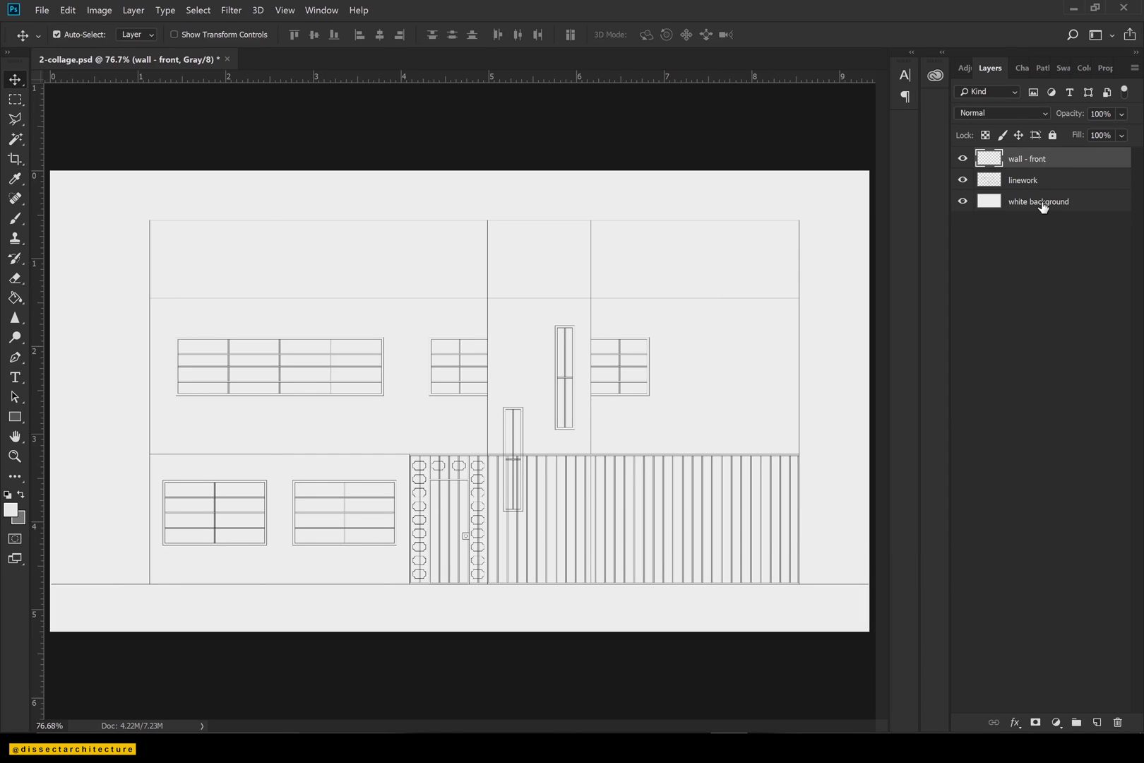
{"action": "key", "text": "w"}
{"action": "left_click", "coordinate": [1017, 184]}
{"action": "left_click", "coordinate": [663, 351]}
{"action": "left_click", "coordinate": [453, 315], "text": "shift"}
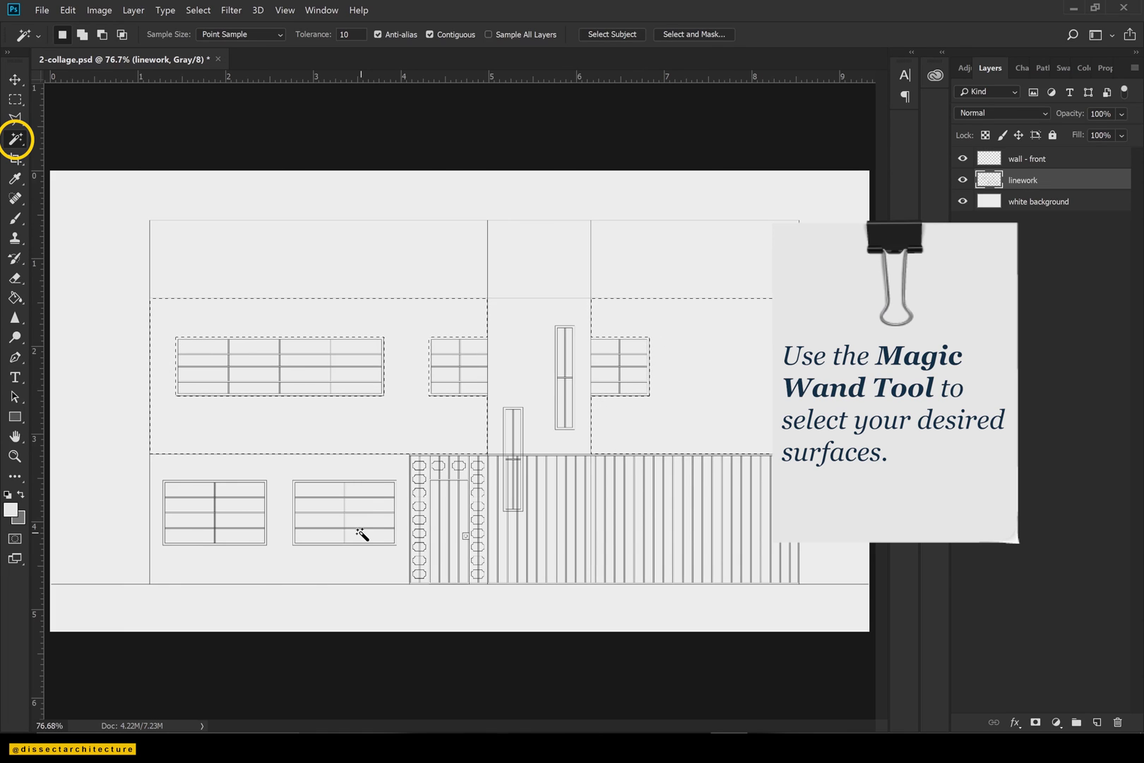
Fill the selected second-storey walls with mid gray on the "wall - front" layer using the Paint Bucket.
{"action": "left_click", "coordinate": [1010, 157]}
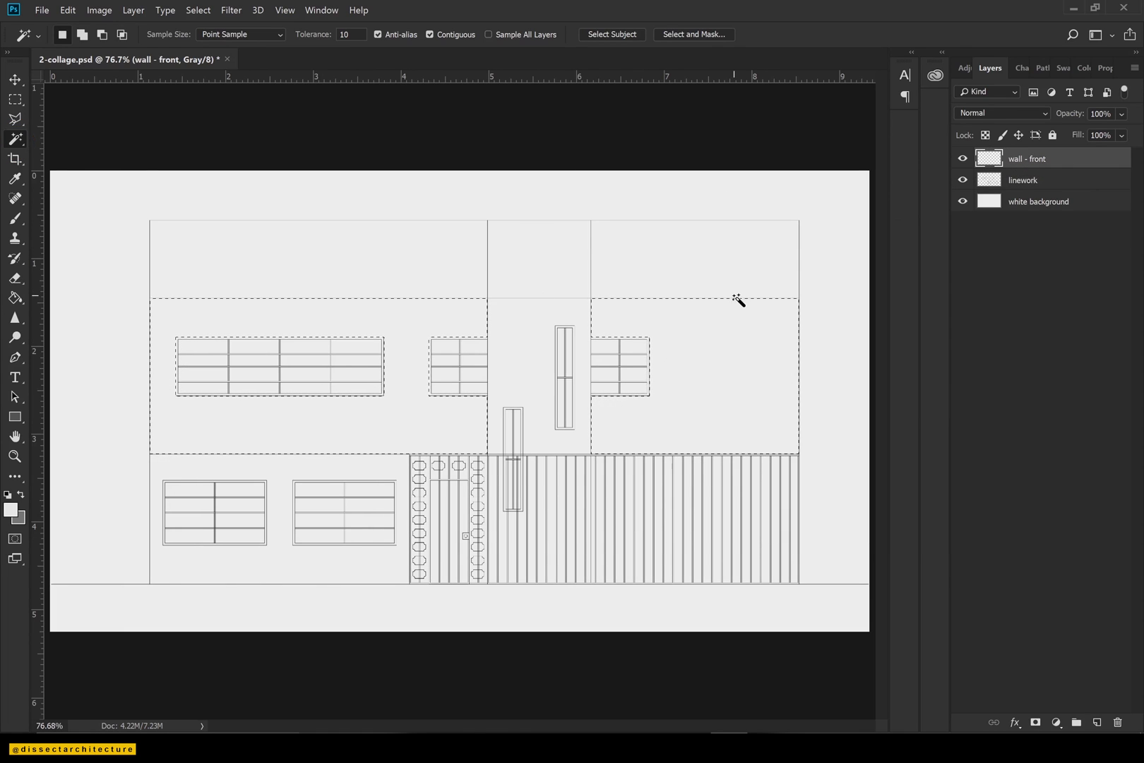
{"action": "key", "text": "g"}
{"action": "left_click", "coordinate": [22, 494]}
{"action": "left_click", "coordinate": [195, 420]}
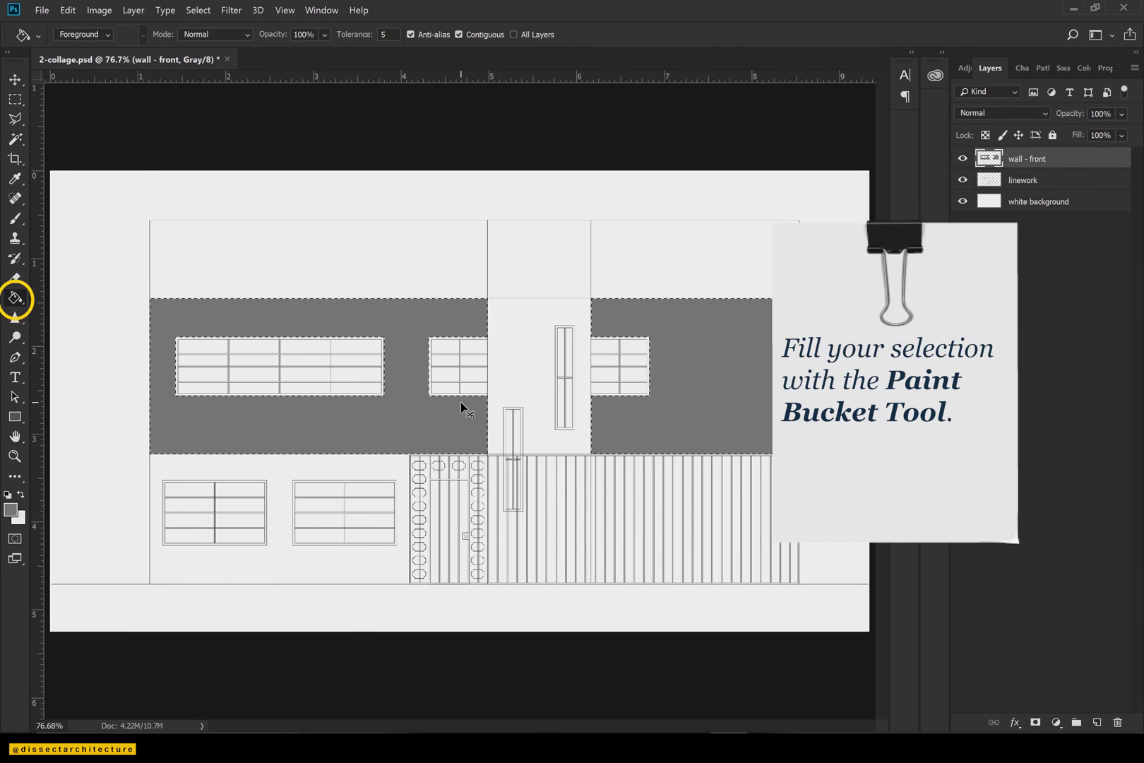
Create a new layer named "wall - front 2".
{"action": "left_click", "coordinate": [1096, 721]}
{"action": "double_click", "coordinate": [1019, 160]}
{"action": "type", "text": "wall - front 2"}
{"action": "key", "text": "Return"}
Activate the linework layer with the Magic Wand and set the foreground color to the darker gray 605e5e.
{"action": "left_click", "coordinate": [1030, 204]}
{"action": "key", "text": "w"}
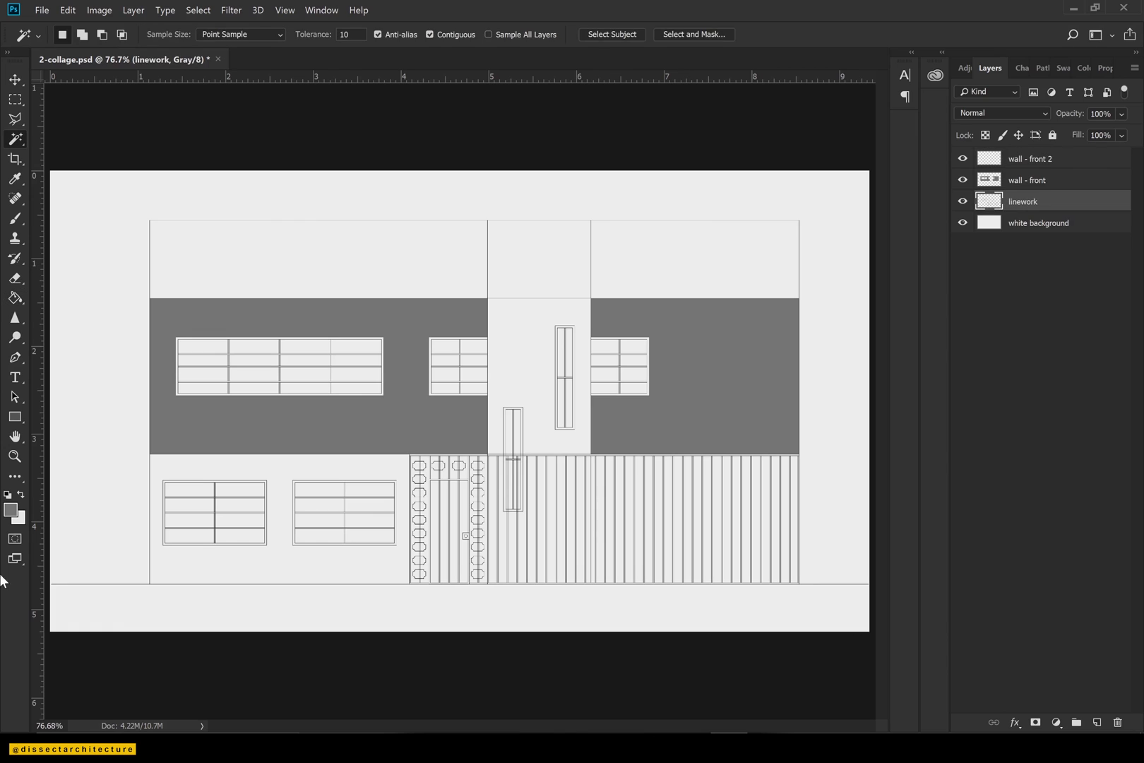
{"action": "left_click", "coordinate": [10, 509]}
{"action": "left_click", "coordinate": [682, 529]}
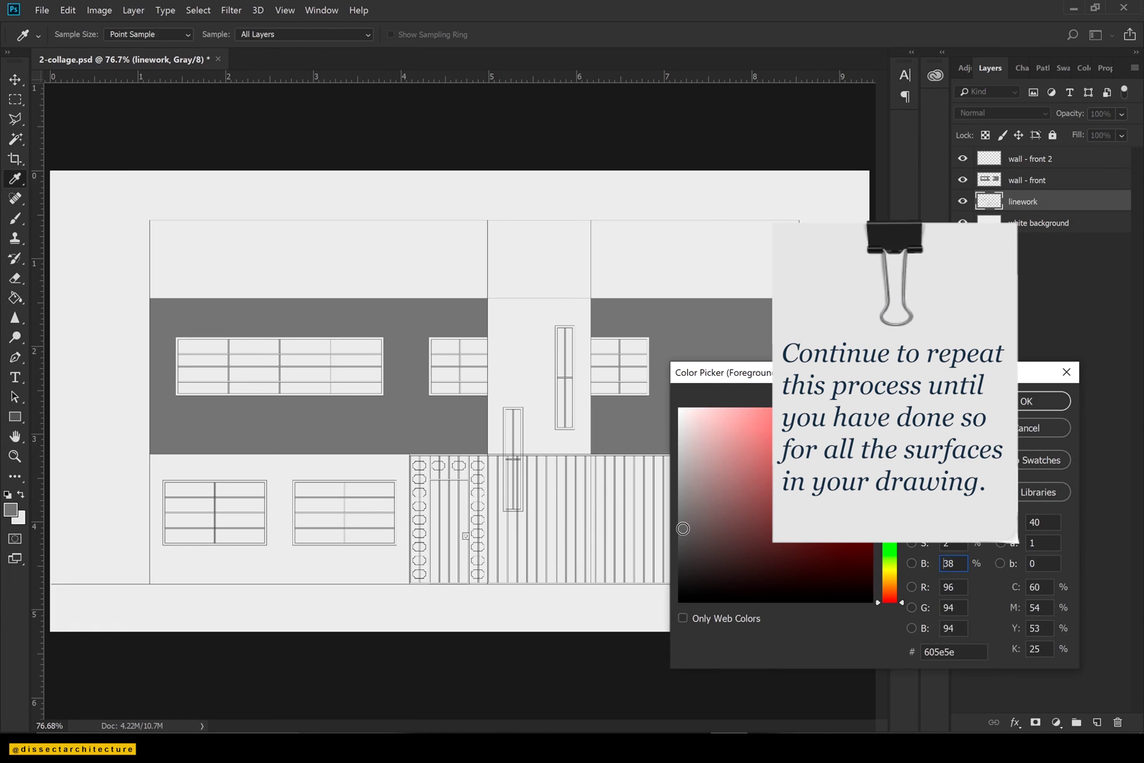
{"action": "left_click", "coordinate": [1029, 401]}
Select the two topmost wall bands from the linework layer and fill them with the darker gray on "wall - front 2".
{"action": "left_click", "coordinate": [1039, 165]}
{"action": "left_click", "coordinate": [1027, 201]}
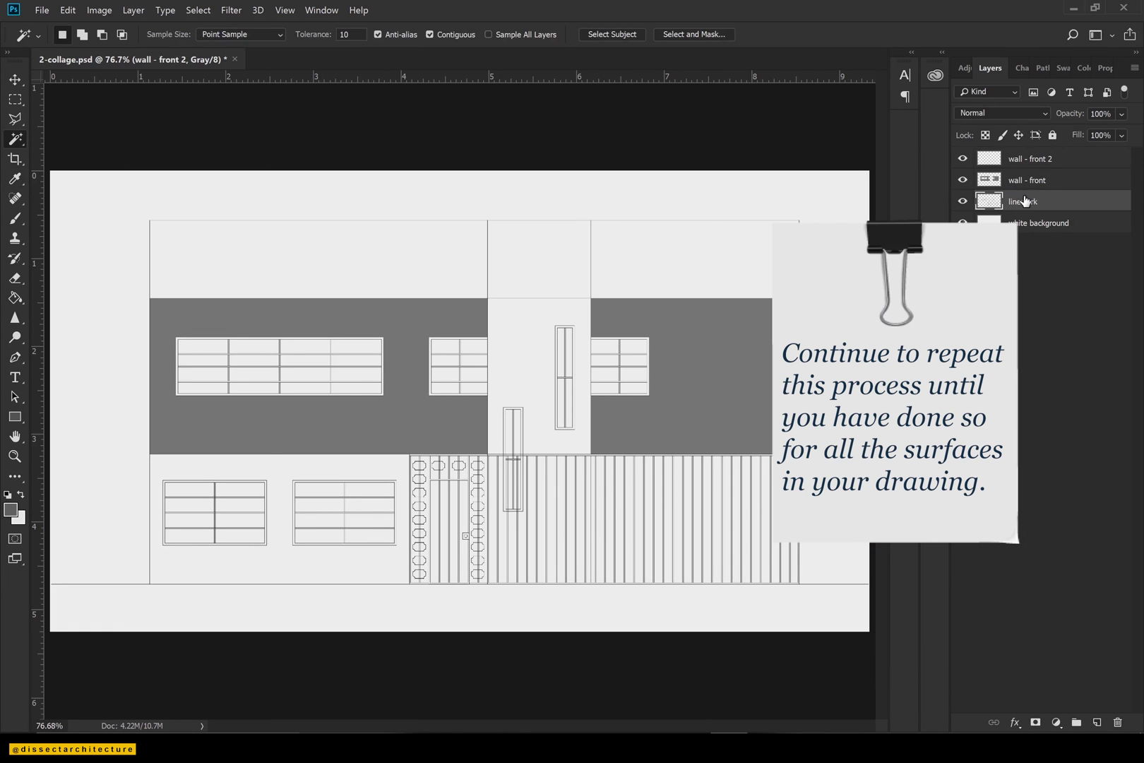
{"action": "left_click", "coordinate": [1031, 158]}
{"action": "key", "text": "g"}
{"action": "left_click", "coordinate": [743, 256]}
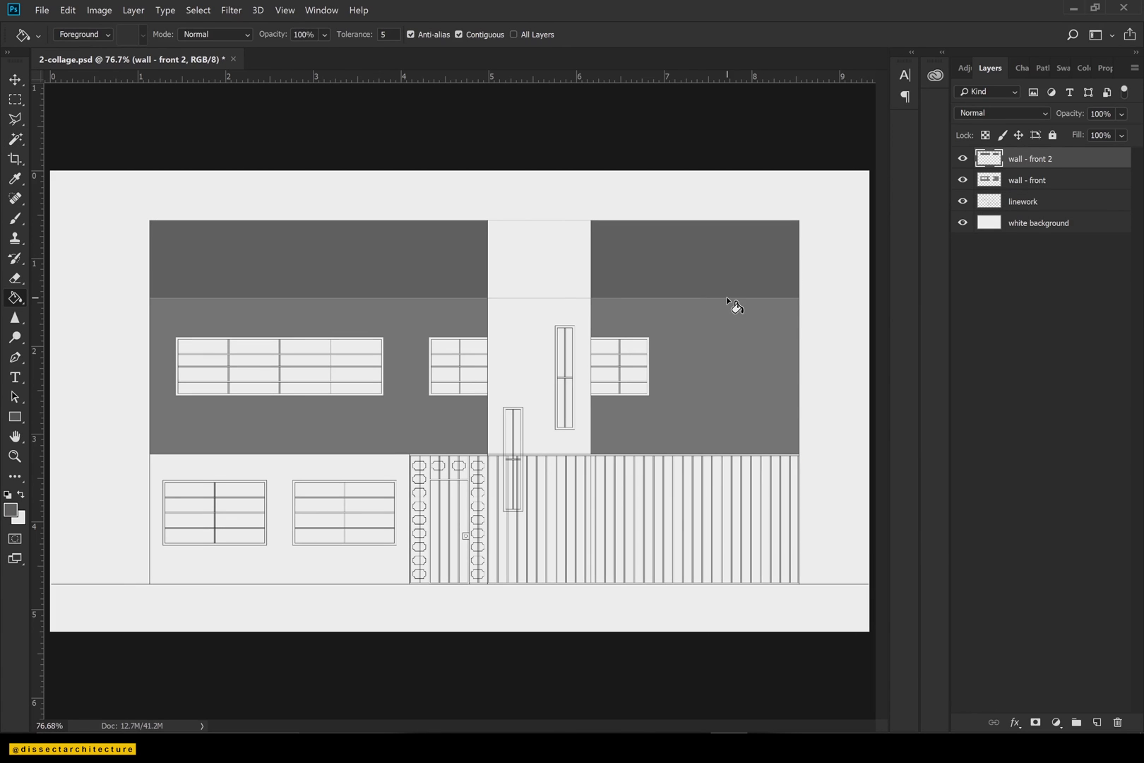
Create a new layer named "wall - front 3".
{"action": "left_click", "coordinate": [1097, 722]}
{"action": "double_click", "coordinate": [1021, 158]}
{"action": "type", "text": "wall - front 3"}
{"action": "key", "text": "Return"}
Select the ground-floor wall around the two windows from the linework layer, then make "wall - front 3" the active layer.
{"action": "left_click", "coordinate": [1023, 224]}
{"action": "key", "text": "w"}
{"action": "left_click", "coordinate": [327, 467]}
{"action": "left_click", "coordinate": [993, 162]}
Pick a darker gray foreground color, fill the selected ground-floor wall on "wall - front 3" and deselect.
{"action": "left_click", "coordinate": [10, 509]}
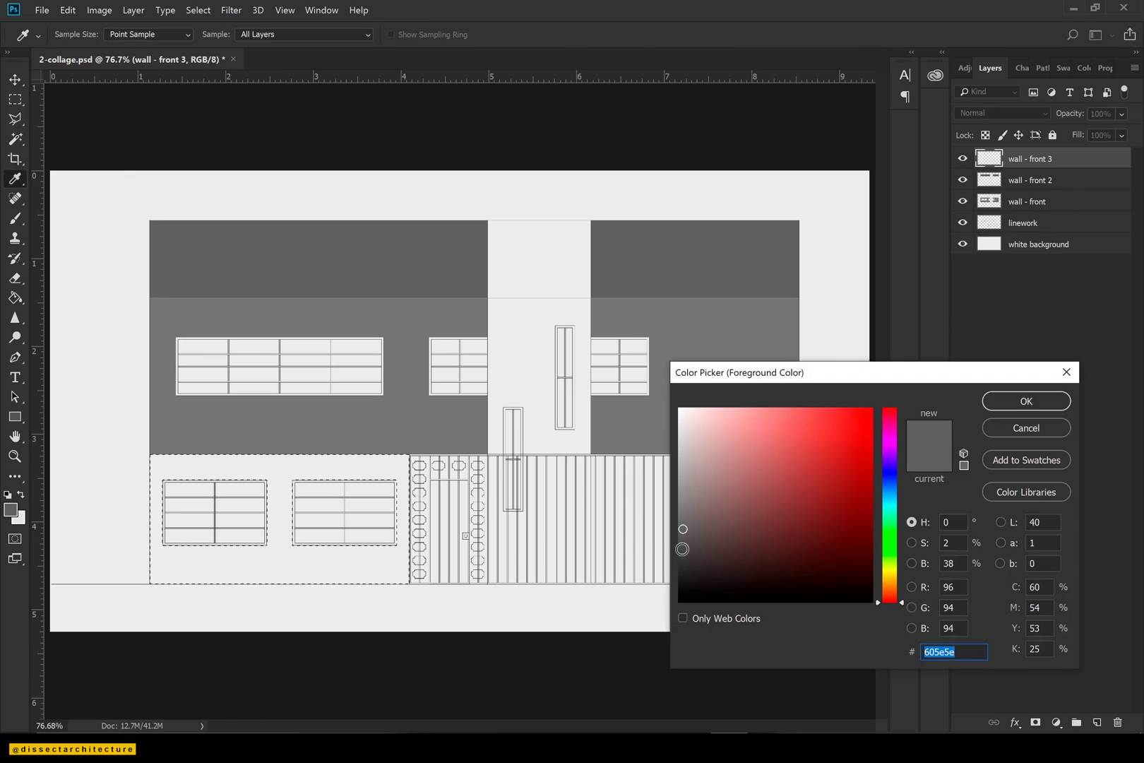
{"action": "left_click", "coordinate": [683, 549]}
{"action": "left_click", "coordinate": [1006, 400]}
{"action": "key", "text": "g"}
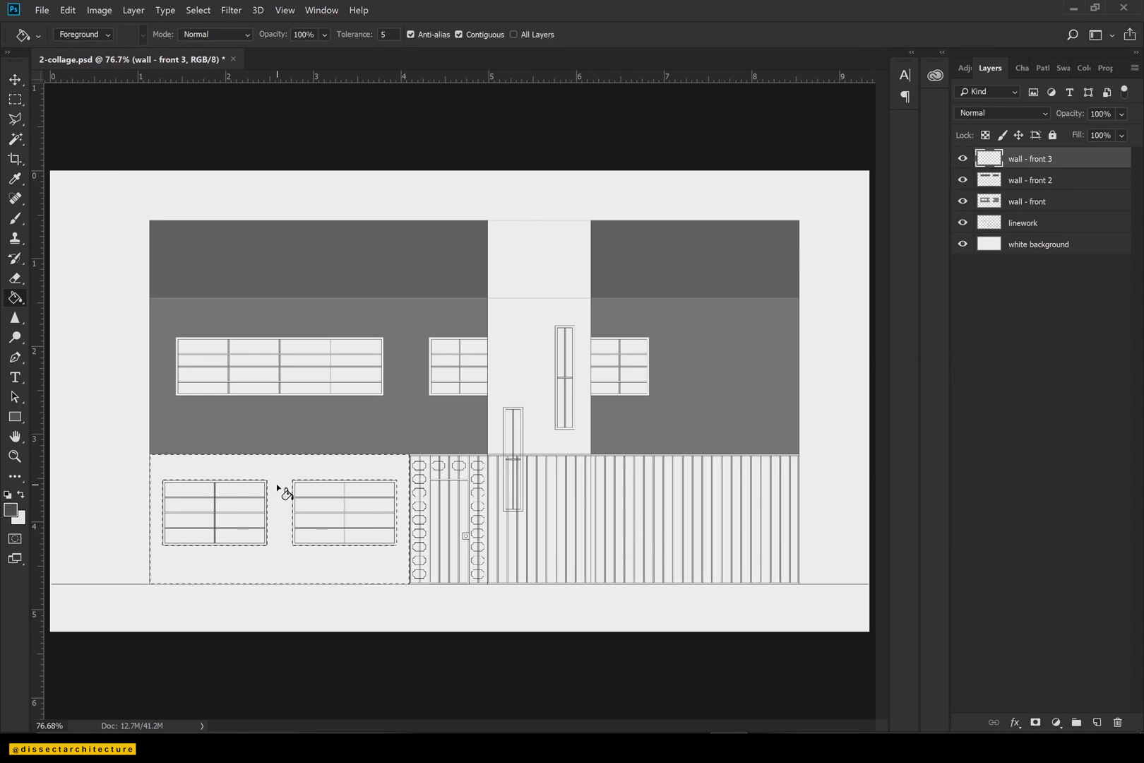
{"action": "left_click", "coordinate": [277, 486]}
{"action": "key", "text": "ctrl+d"}
Create a new layer named "wall - front 4".
{"action": "key", "text": "ctrl+plus"}
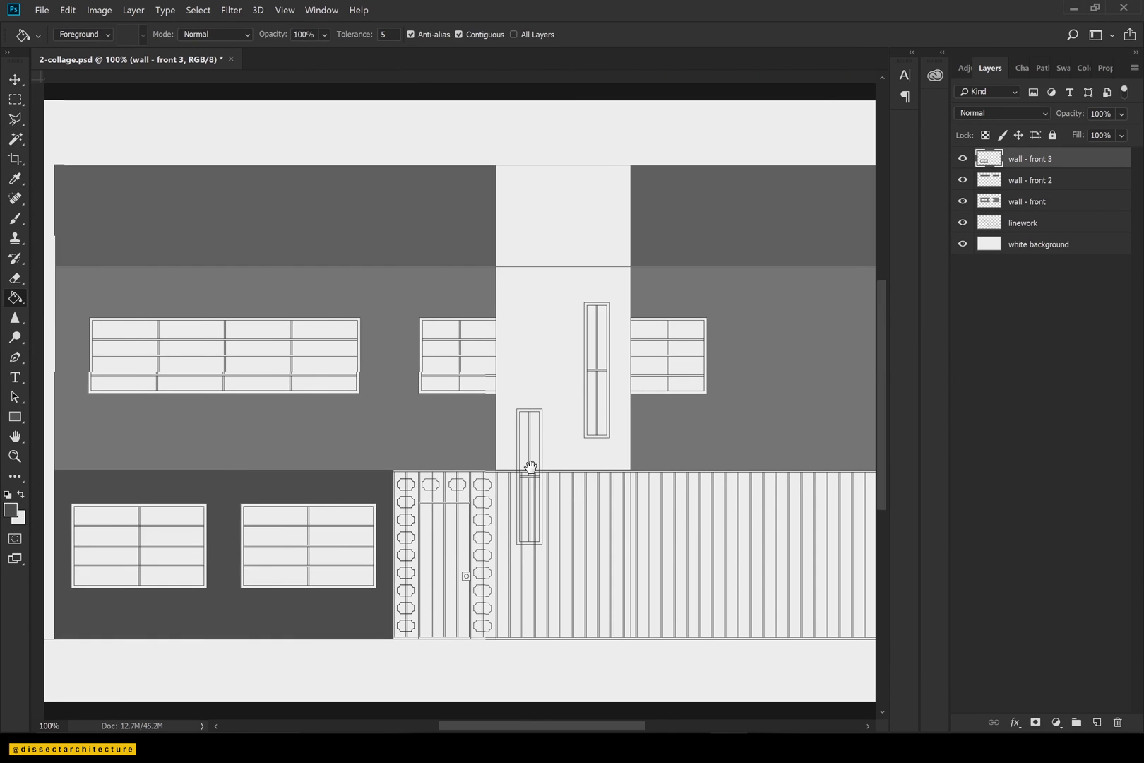
{"action": "left_click_drag", "start_coordinate": [530, 466], "coordinate": [439, 383]}
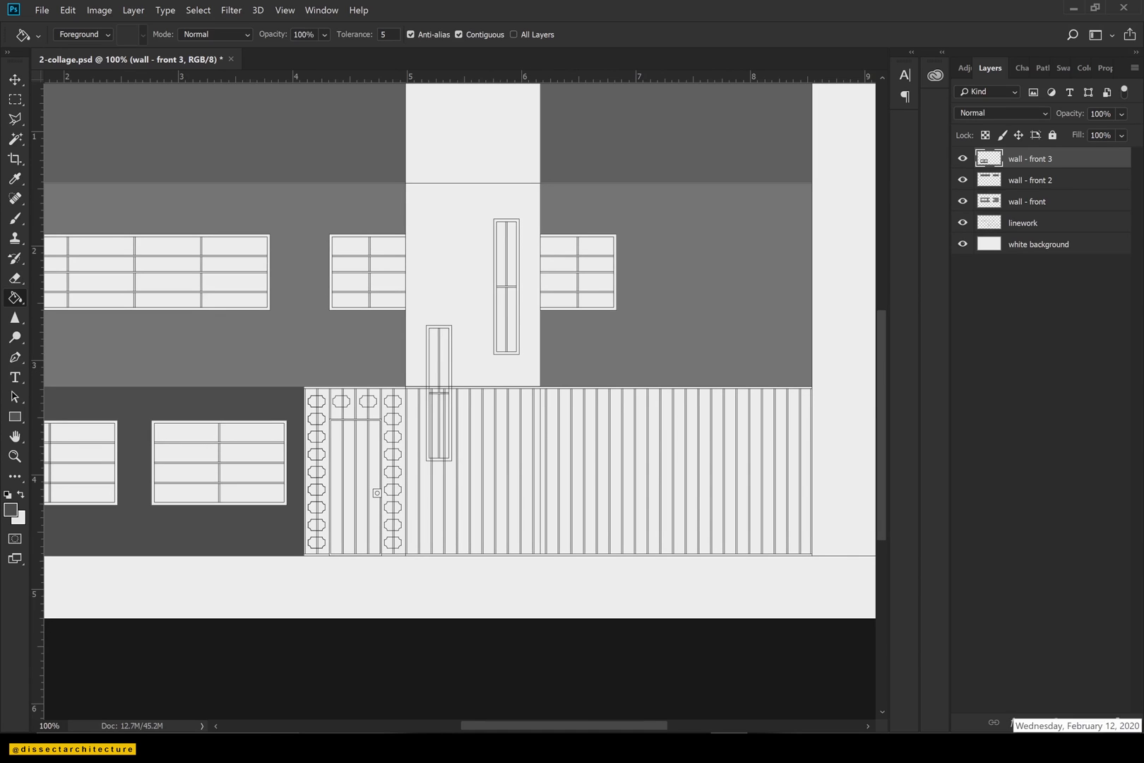
{"action": "left_click", "coordinate": [1097, 722]}
{"action": "double_click", "coordinate": [1024, 158]}
{"action": "type", "text": "wall - front 4"}
{"action": "key", "text": "Return"}
Select all the vertical ground-floor panels to the right of the central tower from the linework layer with the Magic Wand.
{"action": "key", "text": "w"}
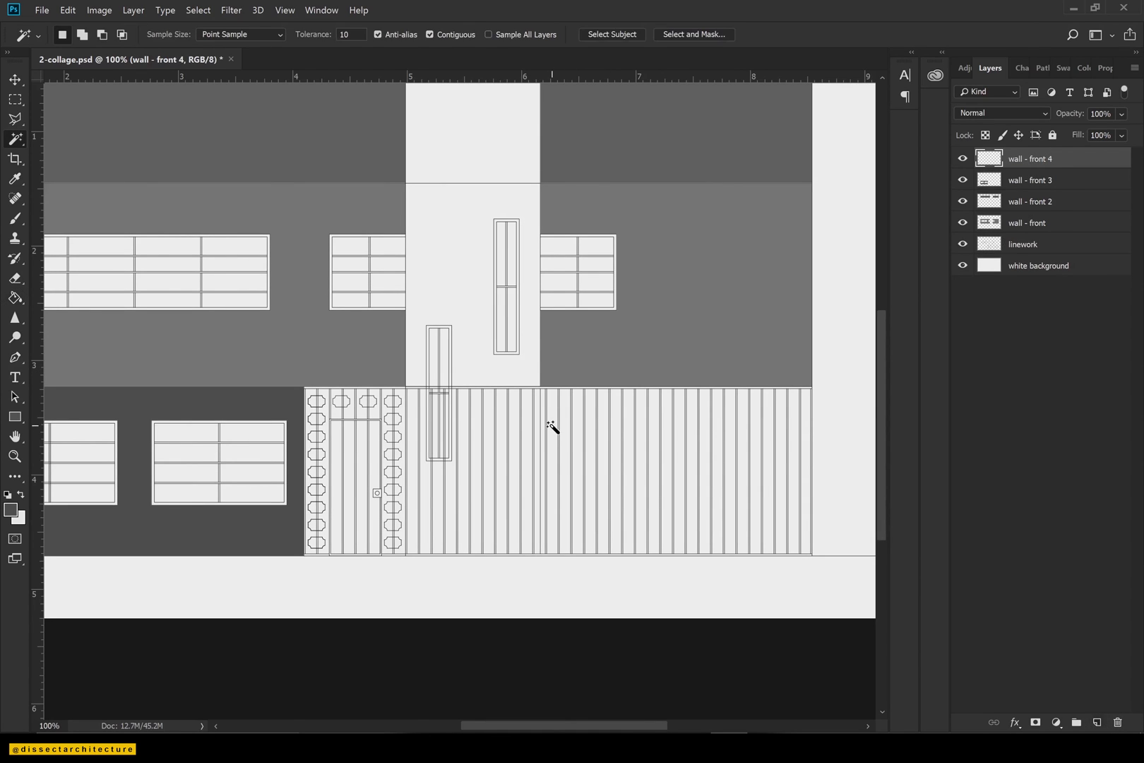
{"action": "key", "text": "ctrl+plus"}
{"action": "left_click_drag", "start_coordinate": [644, 450], "coordinate": [349, 331]}
{"action": "left_click", "coordinate": [1023, 244]}
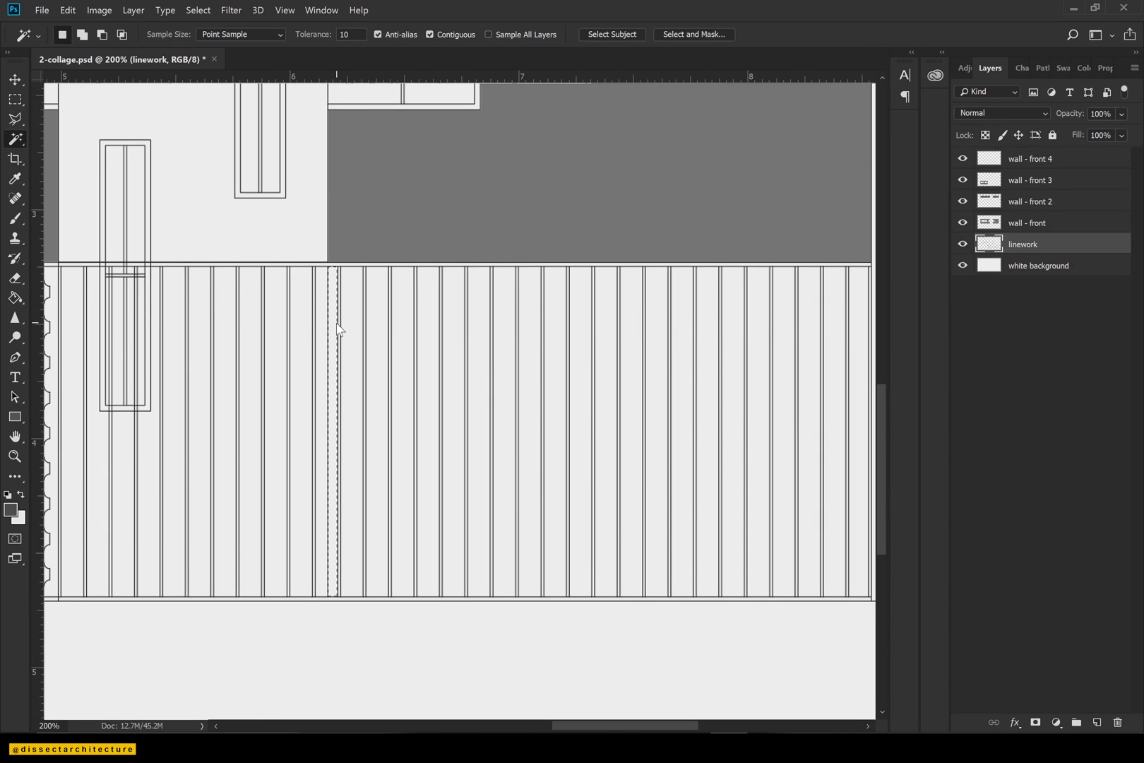
{"action": "left_click", "coordinate": [352, 330], "text": "shift"}
{"action": "left_click", "coordinate": [376, 340], "text": "shift"}
{"action": "left_click", "coordinate": [403, 354], "text": "shift"}
{"action": "left_click", "coordinate": [426, 367], "text": "shift"}
{"action": "left_click", "coordinate": [451, 377], "text": "shift"}
{"action": "left_click", "coordinate": [479, 385], "text": "shift"}
{"action": "left_click", "coordinate": [505, 380], "text": "shift"}
{"action": "left_click", "coordinate": [532, 376], "text": "shift"}
{"action": "left_click", "coordinate": [555, 375], "text": "shift"}
{"action": "left_click", "coordinate": [578, 374], "text": "shift"}
{"action": "left_click", "coordinate": [602, 369], "text": "shift"}
{"action": "left_click_drag", "start_coordinate": [598, 362], "coordinate": [453, 343]}
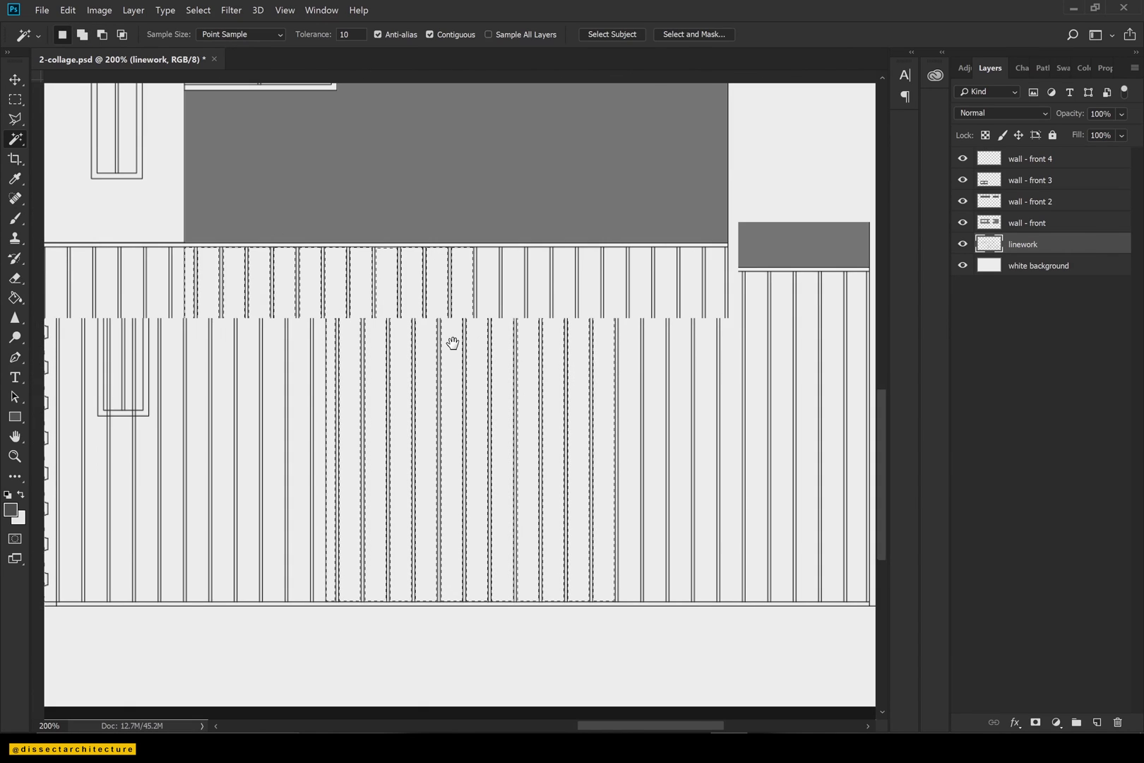
{"action": "left_click", "coordinate": [604, 422], "text": "shift"}
{"action": "left_click", "coordinate": [634, 426], "text": "shift"}
{"action": "left_click", "coordinate": [660, 431], "text": "shift"}
{"action": "left_click", "coordinate": [685, 436], "text": "shift"}
{"action": "left_click", "coordinate": [710, 424], "text": "shift"}
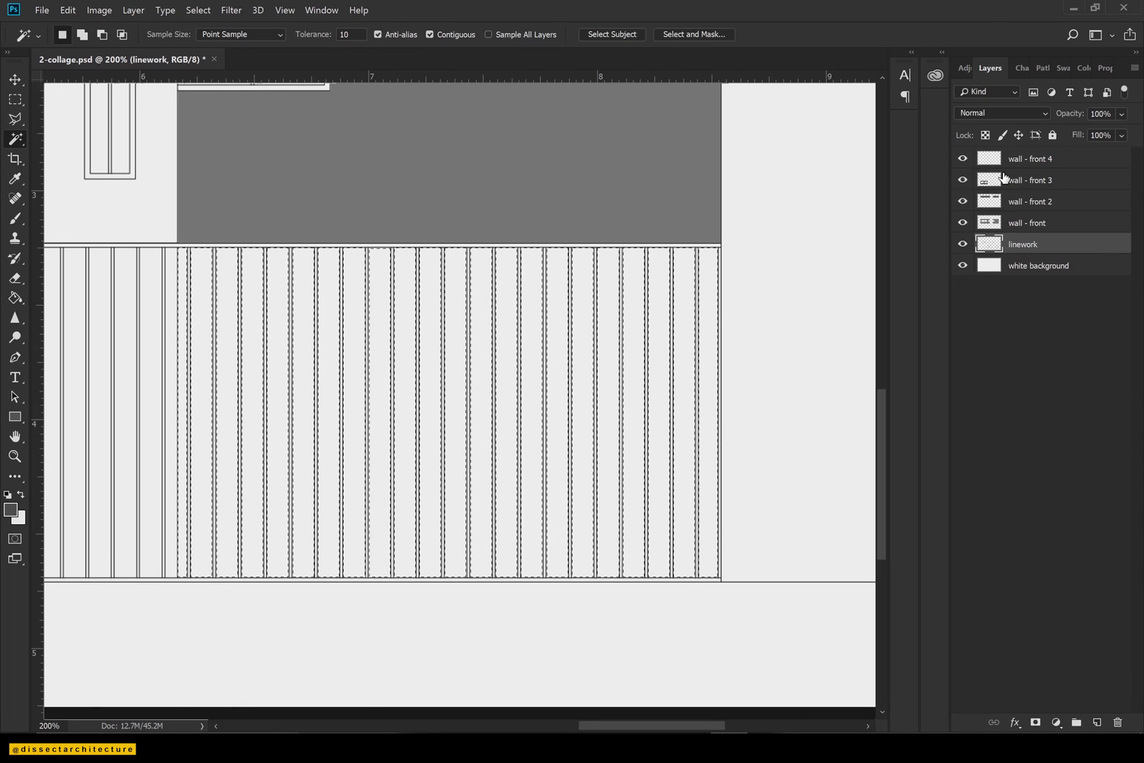
Fill the selected vertical panels with the current dark gray on the "wall - front 4" layer.
{"action": "left_click", "coordinate": [1031, 158]}
{"action": "key", "text": "g"}
{"action": "left_click", "coordinate": [374, 401]}
{"action": "key", "text": "ctrl+0"}
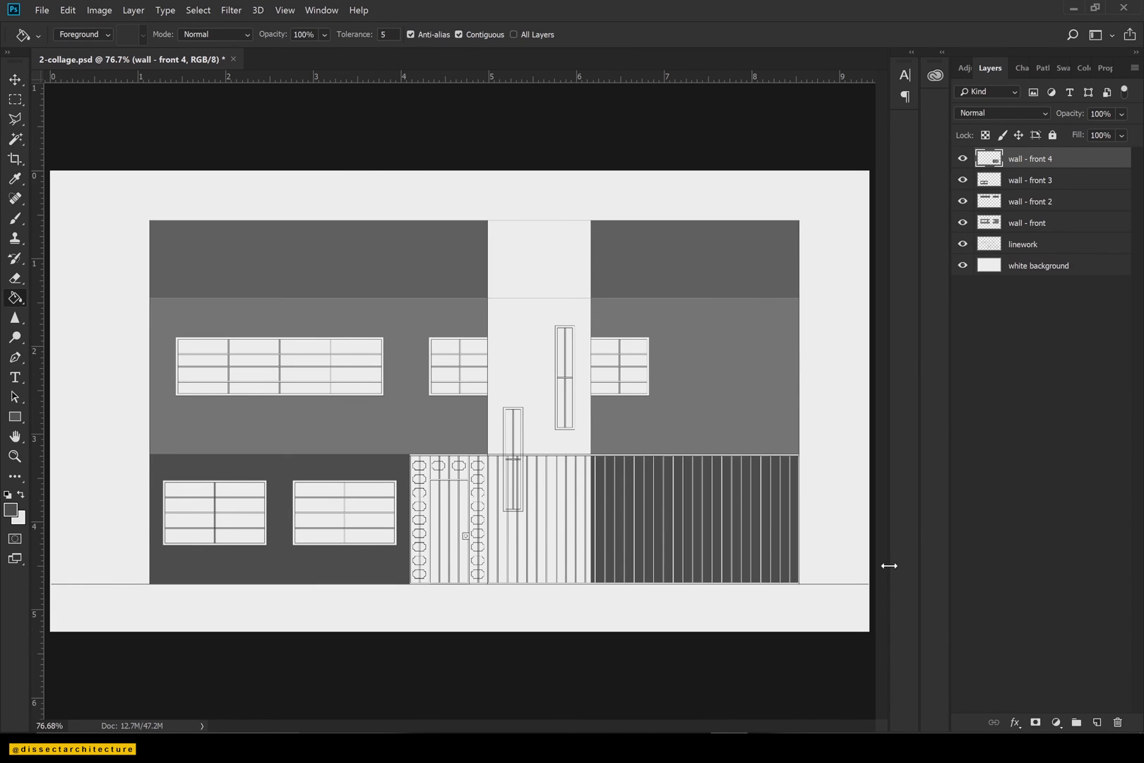
Create a new layer named "wall - front 5".
{"action": "left_click", "coordinate": [1097, 723]}
{"action": "type", "text": "wall - front 5"}
{"action": "key", "text": "Return"}
Select the patterned panels beside and above the entrance door from the linework layer, leaving out the ornamental openings.
{"action": "left_click", "coordinate": [1022, 267]}
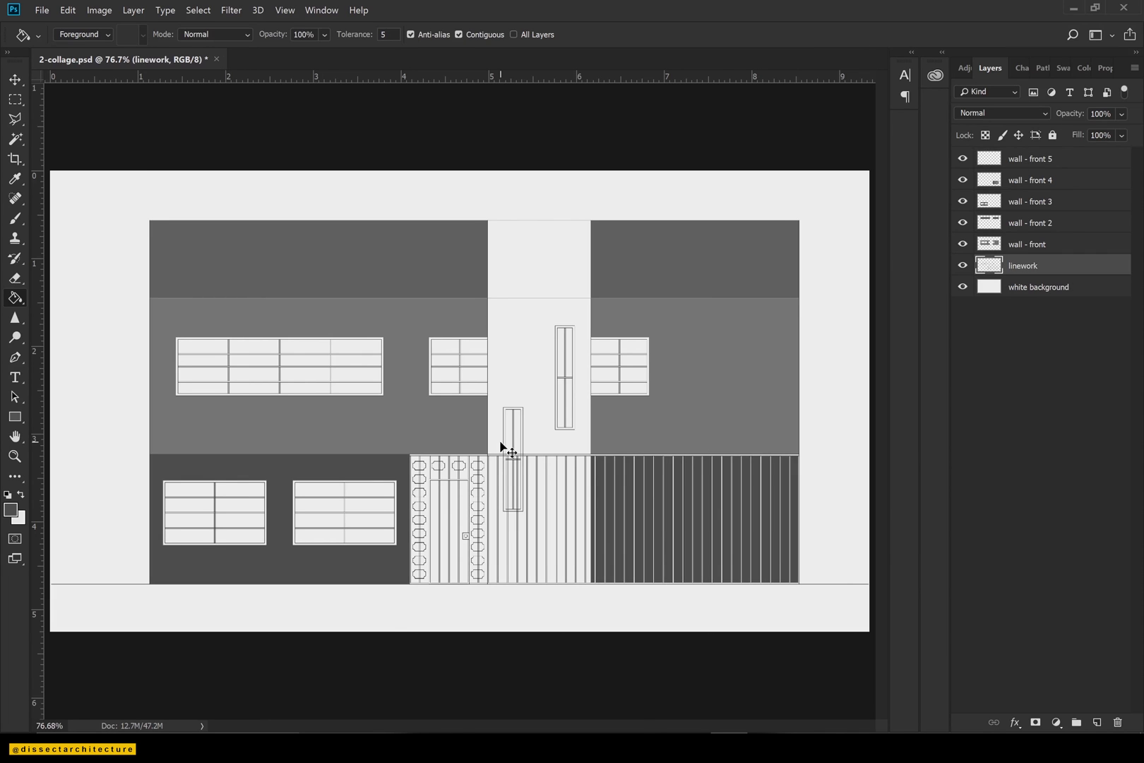
{"action": "scroll", "coordinate": [503, 449], "scroll_direction": "up", "scroll_amount": 1}
{"action": "left_click_drag", "start_coordinate": [502, 449], "coordinate": [538, 367]}
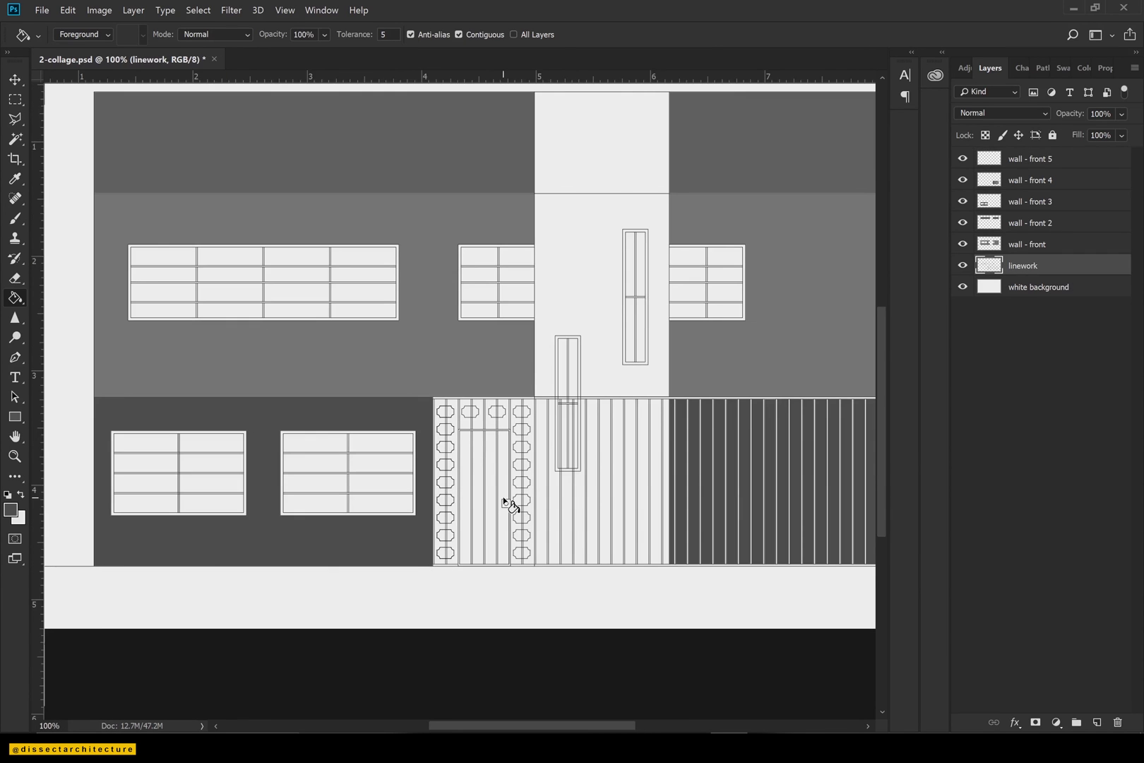
{"action": "scroll", "coordinate": [511, 503], "scroll_direction": "up", "scroll_amount": 1}
{"action": "key", "text": "w"}
{"action": "left_click", "coordinate": [451, 313]}
{"action": "left_click", "coordinate": [451, 312], "text": "shift"}
{"action": "left_click", "coordinate": [479, 257], "text": "shift"}
{"action": "left_click", "coordinate": [499, 264], "text": "shift"}
{"action": "left_click", "coordinate": [527, 257], "text": "shift"}
{"action": "left_click", "coordinate": [551, 255], "text": "shift"}
{"action": "left_click", "coordinate": [574, 254], "text": "shift"}
{"action": "left_click", "coordinate": [600, 251], "text": "shift"}
Fill the selected door-surround panels with the dark gray on "wall - front 5" and deselect.
{"action": "left_click", "coordinate": [1029, 159]}
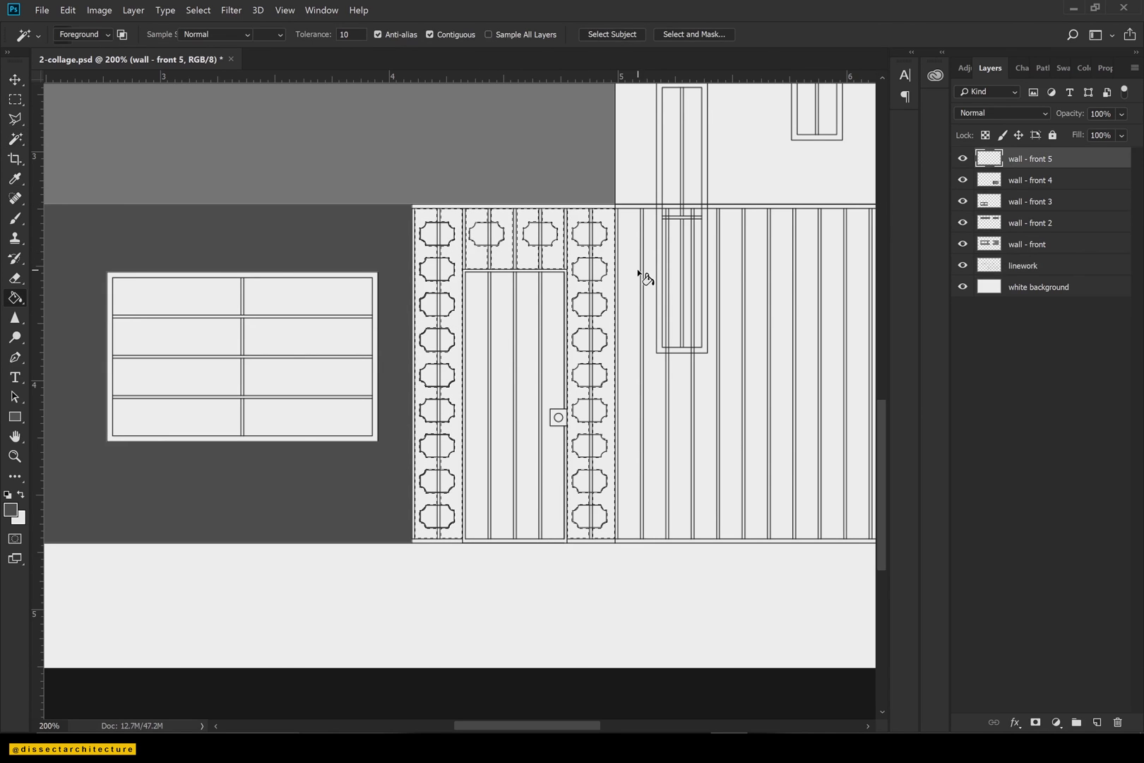
{"action": "key", "text": "g"}
{"action": "left_click", "coordinate": [624, 278]}
{"action": "key", "text": "ctrl+d"}
{"action": "key", "text": "ctrl+0"}
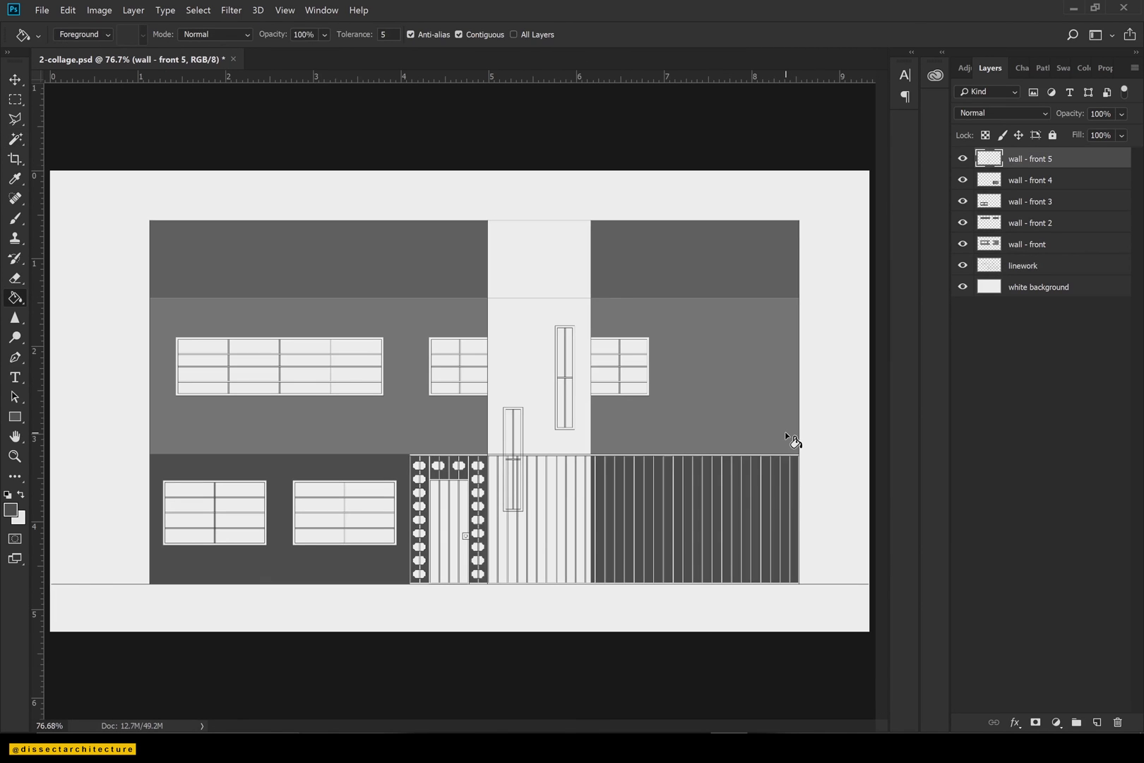
Create a new layer named "wall - back".
{"action": "left_click", "coordinate": [1099, 727]}
{"action": "double_click", "coordinate": [1021, 158]}
{"action": "type", "text": "wall - back"}
{"action": "key", "text": "Return"}
Select the central tower wall around its narrow windows plus the vertical panels below it from the linework layer.
{"action": "left_click", "coordinate": [1024, 286]}
{"action": "key", "text": "w"}
{"action": "left_click", "coordinate": [541, 344]}
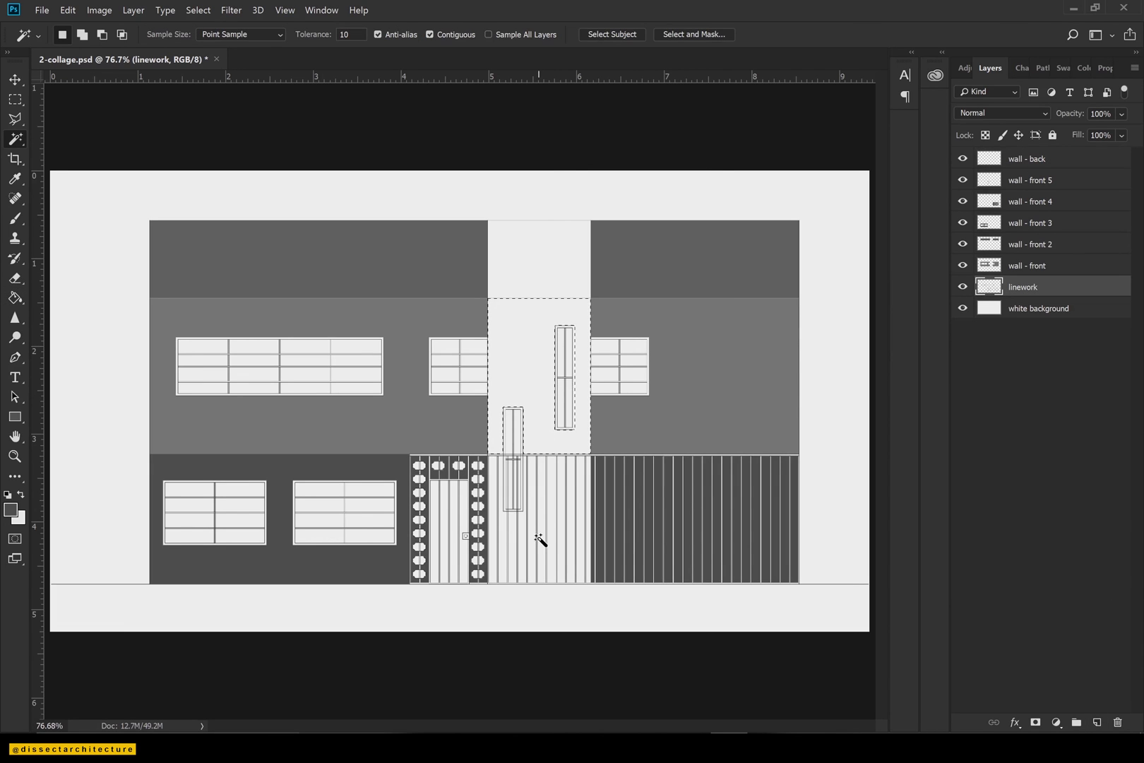
{"action": "key", "text": "ctrl+plus"}
{"action": "key", "text": "ctrl+plus"}
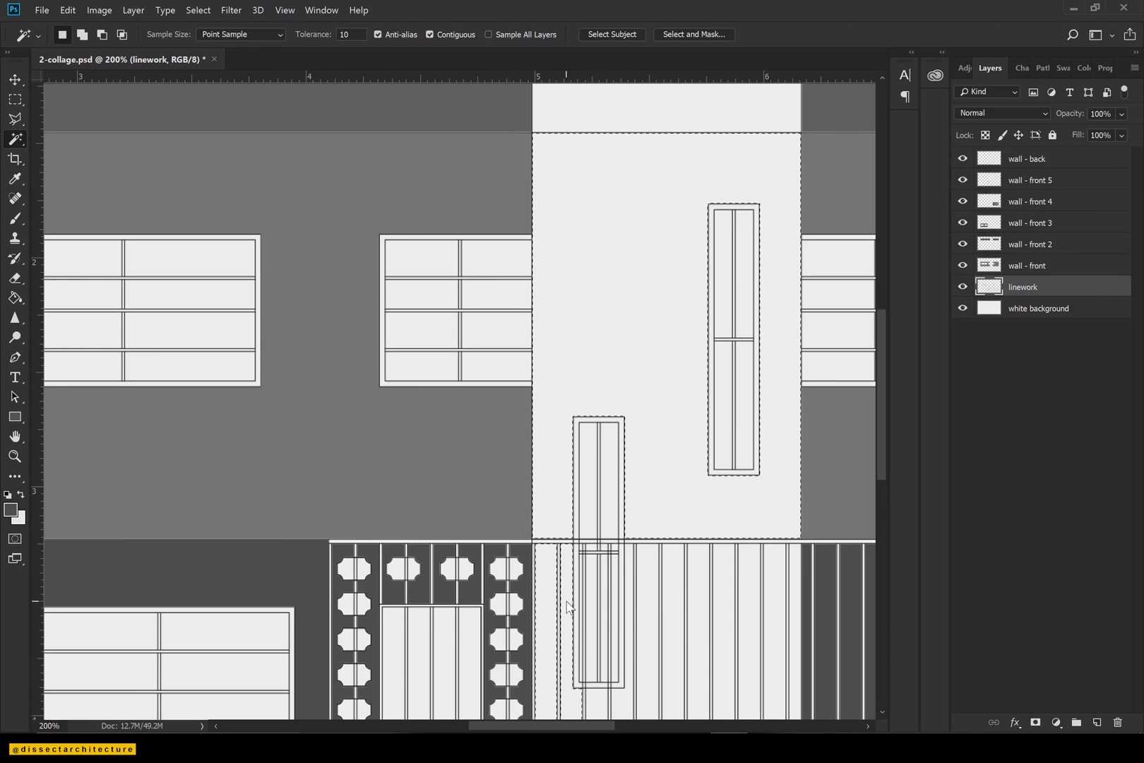
{"action": "scroll", "coordinate": [567, 606], "scroll_direction": "down", "scroll_amount": 5}
{"action": "left_click", "coordinate": [648, 622], "text": "shift"}
{"action": "left_click", "coordinate": [673, 623], "text": "shift"}
{"action": "left_click", "coordinate": [696, 624], "text": "shift"}
{"action": "left_click", "coordinate": [723, 624], "text": "shift"}
{"action": "left_click", "coordinate": [749, 624], "text": "shift"}
{"action": "left_click", "coordinate": [771, 624], "text": "shift"}
{"action": "left_click", "coordinate": [795, 600], "text": "shift"}
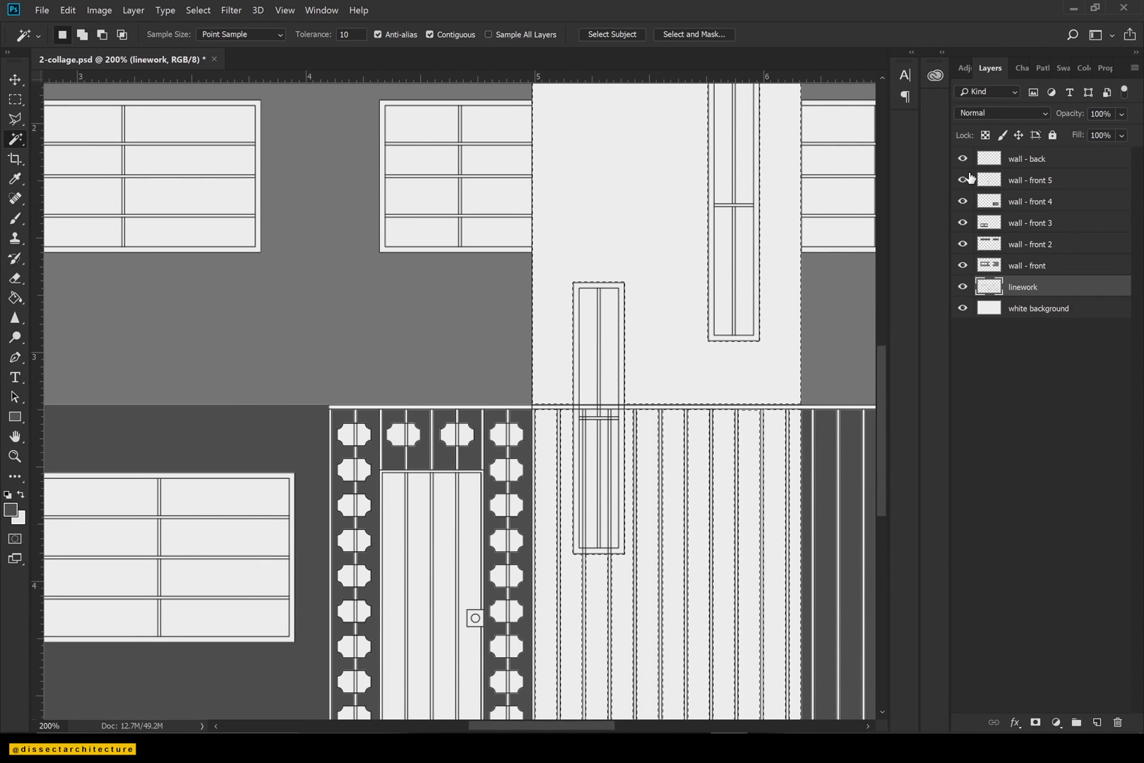
Pick a deeper charcoal foreground color, fill the selected central wall and panels on "wall - back" and deselect.
{"action": "left_click", "coordinate": [1025, 160]}
{"action": "left_click", "coordinate": [11, 509]}
{"action": "left_click", "coordinate": [682, 562]}
{"action": "left_click", "coordinate": [1027, 401]}
{"action": "key", "text": "g"}
{"action": "left_click", "coordinate": [655, 408]}
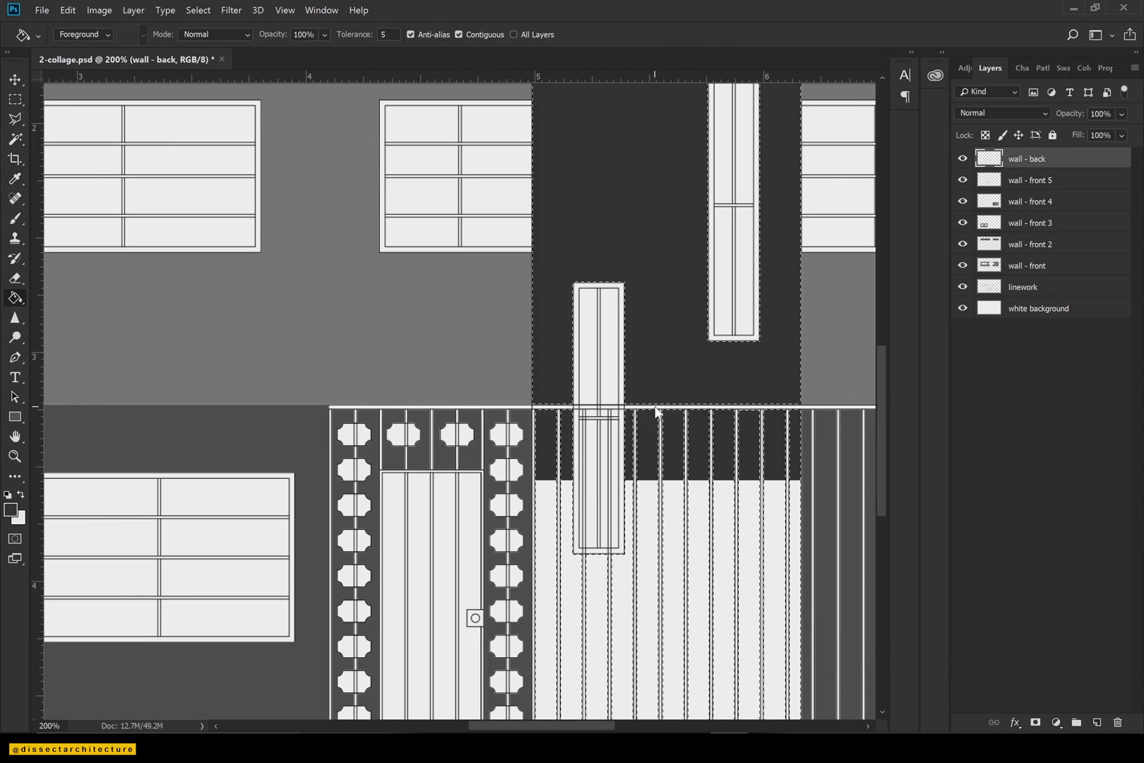
{"action": "key", "text": "ctrl+d"}
{"action": "key", "text": "ctrl+0"}
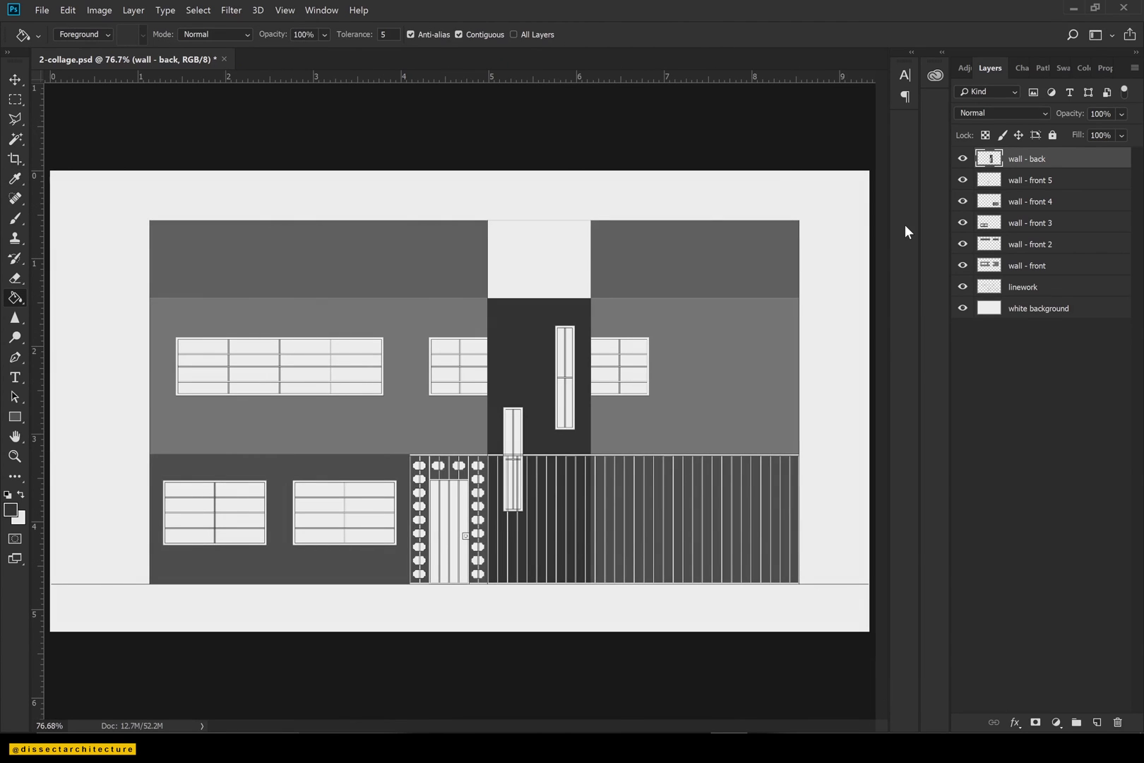
Create a new layer named "wall - back 2".
{"action": "key", "text": "ctrl+alt+shift+n"}
{"action": "double_click", "coordinate": [1023, 159]}
{"action": "type", "text": "wall - back 2"}
{"action": "key", "text": "Return"}
Select the top section of the central tower from the linework layer, then make "wall - back 2" the active layer.
{"action": "left_click", "coordinate": [1019, 309]}
{"action": "key", "text": "w"}
{"action": "left_click", "coordinate": [529, 240]}
{"action": "left_click", "coordinate": [1033, 161]}
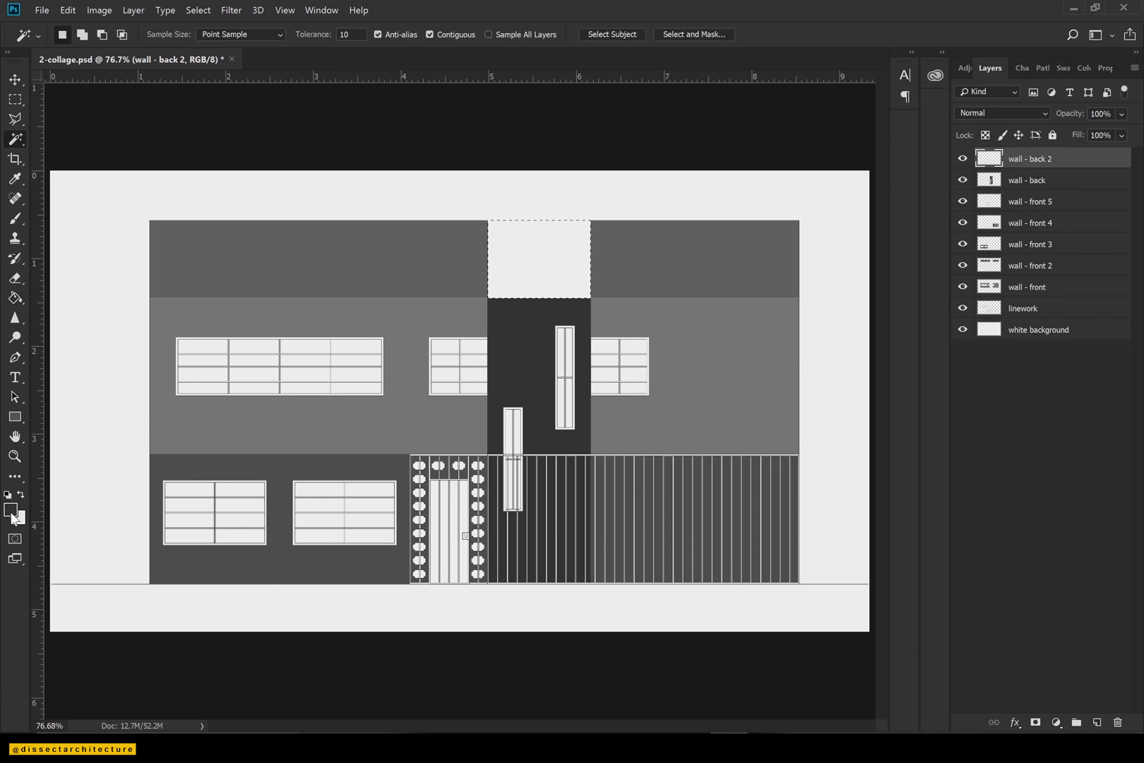
Pick a near-black foreground color, fill the tower's top section on "wall - back 2" and deselect.
{"action": "left_click", "coordinate": [12, 512]}
{"action": "left_click", "coordinate": [682, 574]}
{"action": "left_click", "coordinate": [1006, 400]}
{"action": "key", "text": "g"}
{"action": "left_click", "coordinate": [561, 254]}
{"action": "key", "text": "ctrl+d"}
Paste the brick texture above "wall - front 2", move it over the upper-left wall band and clip it to that layer.
{"action": "left_click", "coordinate": [1053, 266]}
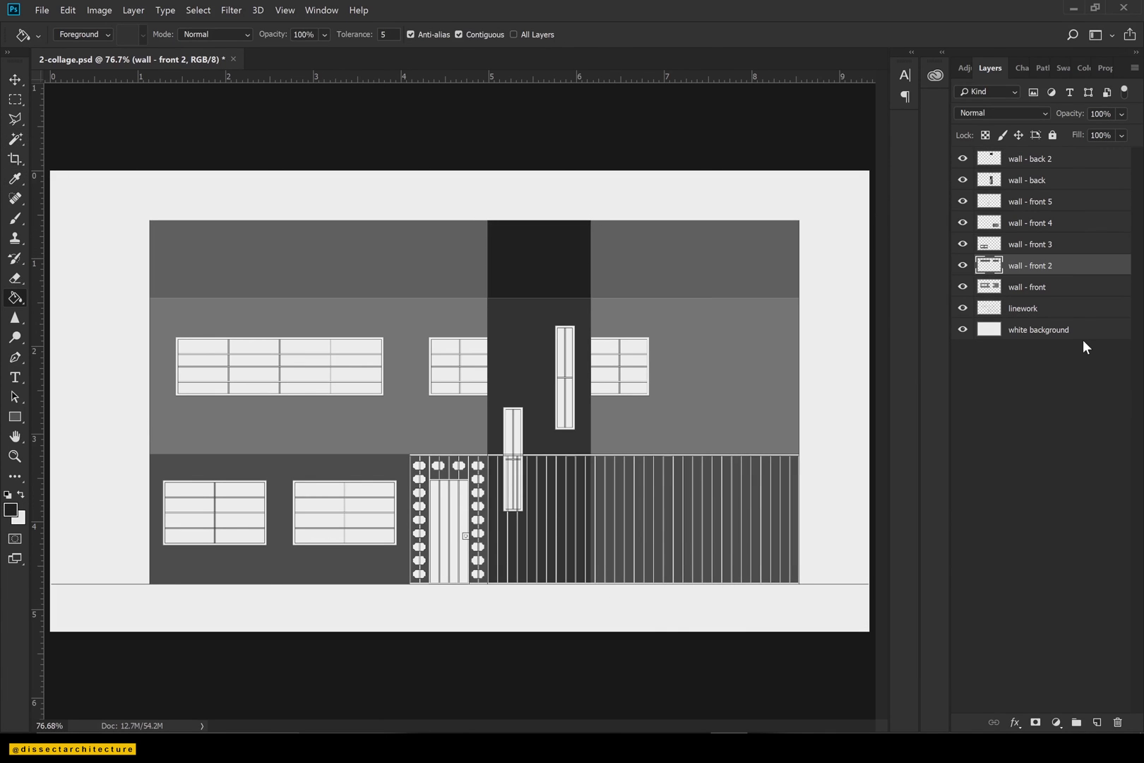
{"action": "key", "text": "ctrl+v"}
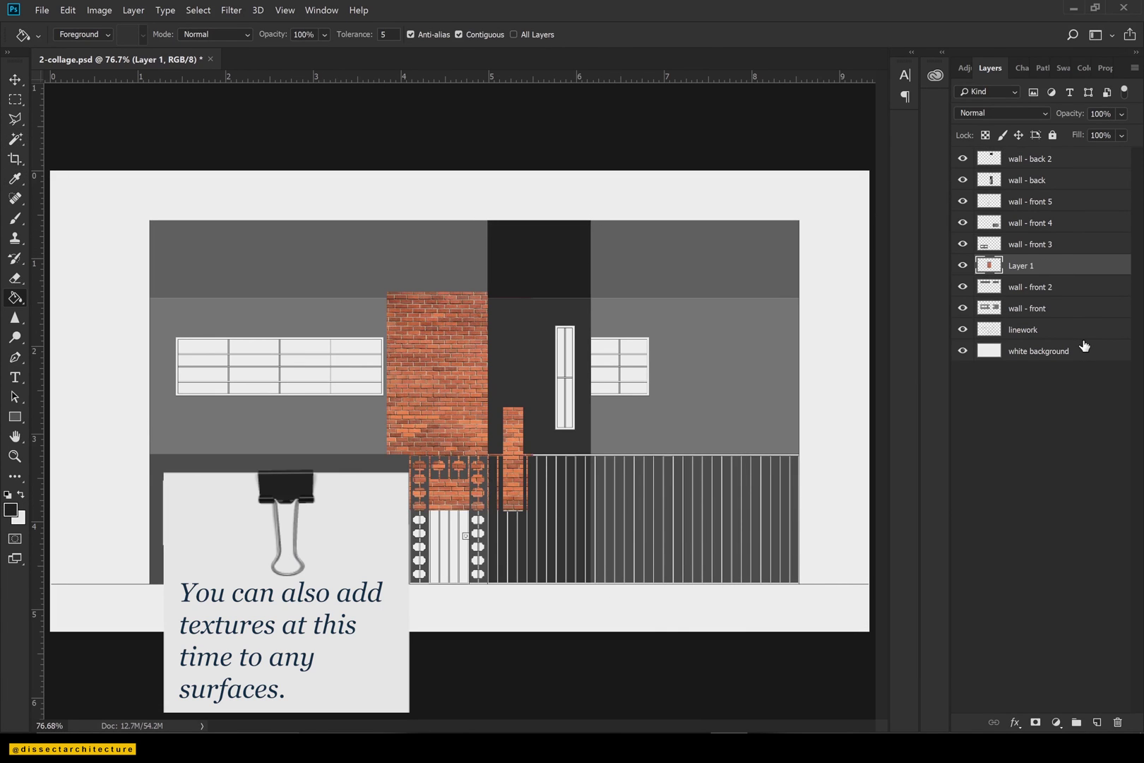
{"action": "key", "text": "v"}
{"action": "left_click_drag", "start_coordinate": [464, 412], "coordinate": [396, 245]}
{"action": "left_click", "coordinate": [1031, 276], "text": "alt"}
Duplicate the brick texture alongside the first piece and nudge the copy left until the brick courses join.
{"action": "key", "text": "ctrl+plus"}
{"action": "key", "text": "ctrl+plus"}
{"action": "left_click_drag", "start_coordinate": [433, 333], "coordinate": [626, 600]}
{"action": "left_click_drag", "start_coordinate": [398, 363], "coordinate": [389, 359]}
{"action": "key", "text": "Left"}
{"action": "key", "text": "Left"}
{"action": "key", "text": "Left"}
{"action": "key", "text": "Left"}
{"action": "key", "text": "Left"}
{"action": "key", "text": "Left"}
{"action": "key", "text": "Left"}
{"action": "key", "text": "Left"}
{"action": "key", "text": "Left"}
{"action": "key", "text": "Left"}
{"action": "key", "text": "Left"}
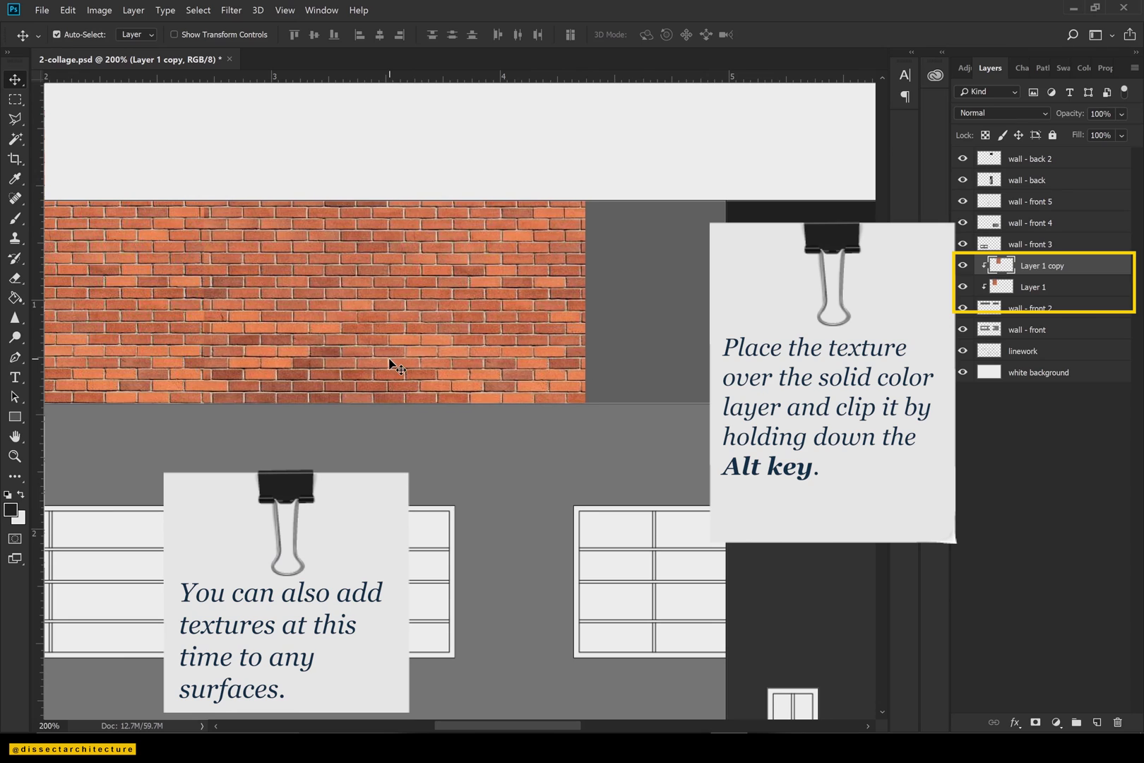
Add a second brick copy to cover the rest of the upper-left band, nudging it left to match the bricks.
{"action": "key", "text": "ctrl+minus"}
{"action": "left_click_drag", "start_coordinate": [390, 365], "coordinate": [582, 364]}
{"action": "key", "text": "ctrl+plus"}
{"action": "key", "text": "Left"}
{"action": "key", "text": "Left"}
{"action": "key", "text": "Left"}
{"action": "key", "text": "Left"}
{"action": "key", "text": "Left"}
{"action": "key", "text": "Left"}
{"action": "key", "text": "Left"}
{"action": "key", "text": "Left"}
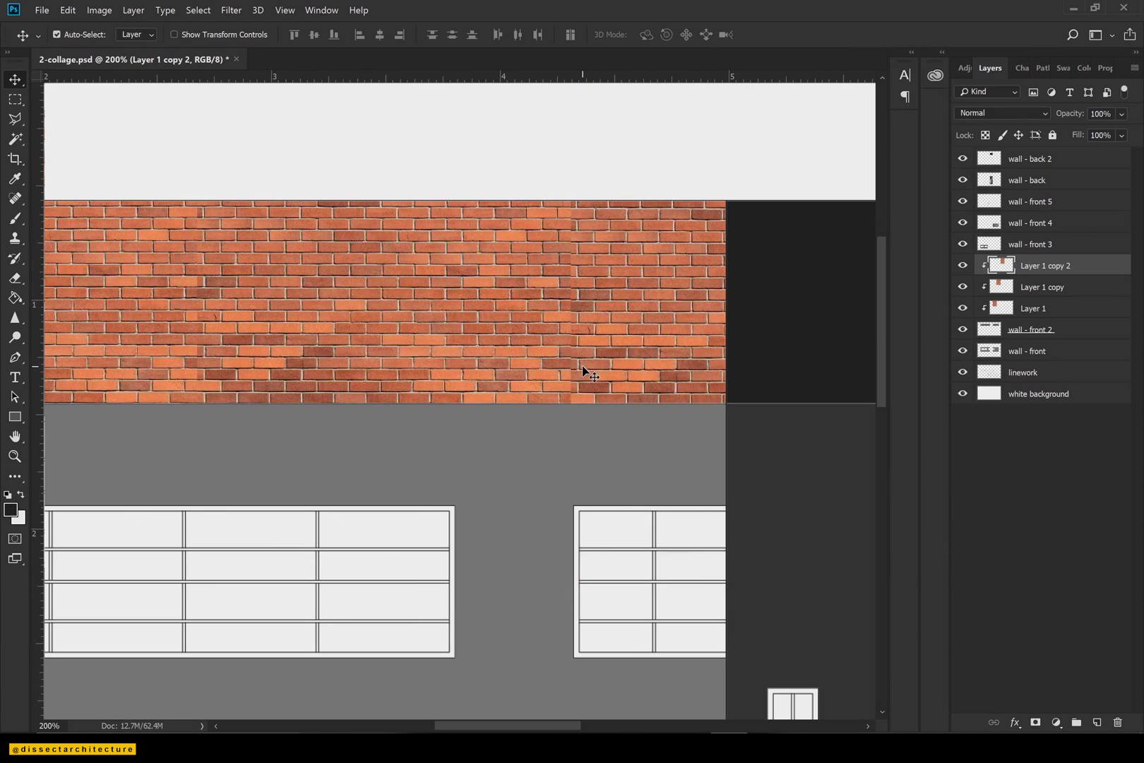
Nudge the second brick copy further left on the upper-left band until its courses line up with the neighbouring piece.
{"action": "key", "text": "Left"}
{"action": "key", "text": "Left"}
{"action": "key", "text": "Left"}
{"action": "key", "text": "Left"}
{"action": "key", "text": "Left"}
{"action": "key", "text": "Left"}
{"action": "key", "text": "Left"}
{"action": "key", "text": "Left"}
{"action": "key", "text": "Left"}
{"action": "key", "text": "Left"}
{"action": "key", "text": "Left"}
{"action": "key", "text": "Left"}
{"action": "key", "text": "Left"}
{"action": "key", "text": "Left"}
{"action": "key", "text": "Left"}
{"action": "key", "text": "Left"}
{"action": "key", "text": "Left"}
{"action": "key", "text": "Left"}
{"action": "key", "text": "Left"}
{"action": "key", "text": "Left"}
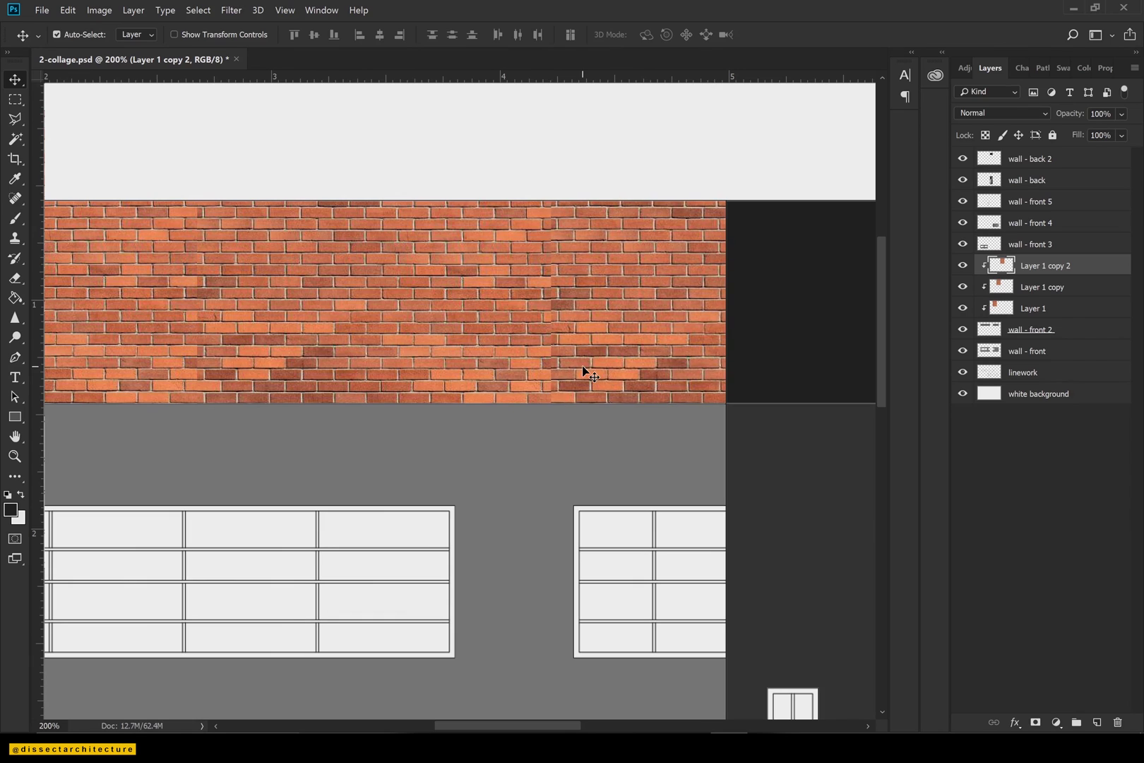
{"action": "key", "text": "ctrl+minus"}
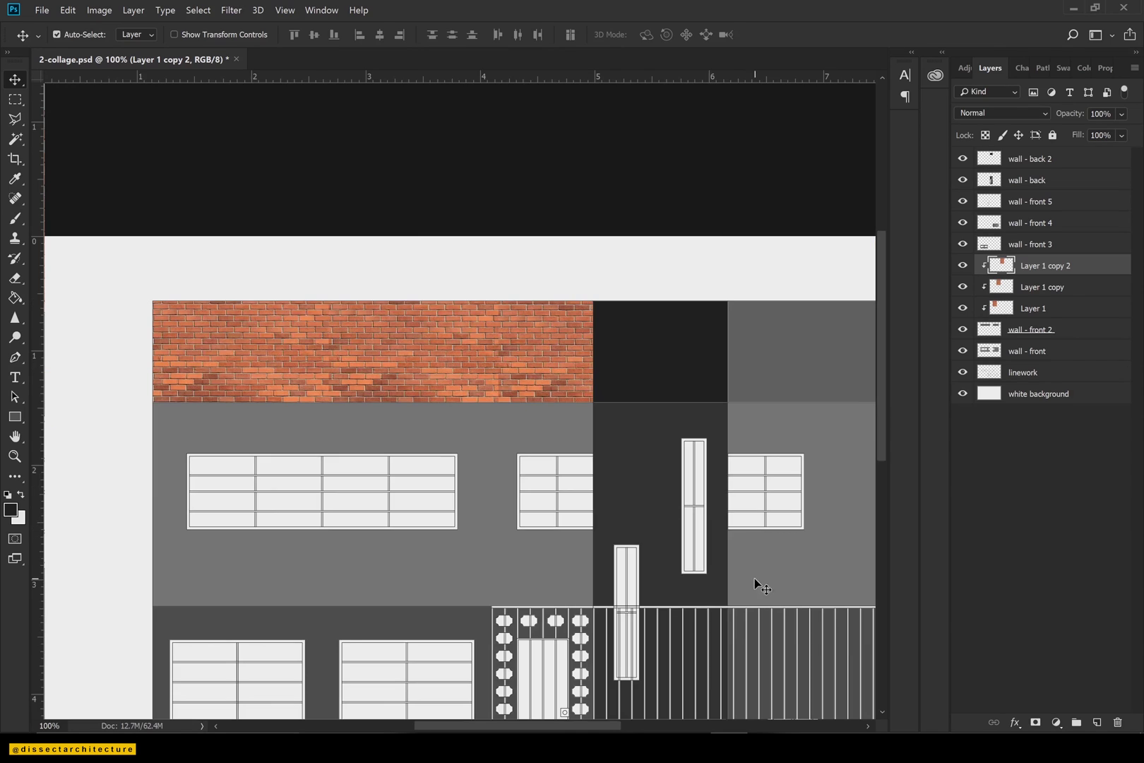
Duplicate the brick texture onto the upper-right wall band beyond the dark tower and shift the copy left to cover the band's start.
{"action": "left_click_drag", "start_coordinate": [347, 493], "coordinate": [256, 435]}
{"action": "left_click_drag", "start_coordinate": [458, 284], "coordinate": [718, 274], "text": "alt"}
{"action": "left_click_drag", "start_coordinate": [700, 336], "coordinate": [580, 355]}
{"action": "key", "text": "ctrl+z"}
{"action": "left_click_drag", "start_coordinate": [367, 321], "coordinate": [614, 318], "text": "alt"}
{"action": "key", "text": "shift+Left"}
{"action": "key", "text": "shift+Left"}
{"action": "key", "text": "shift+Left"}
{"action": "key", "text": "shift+Left"}
{"action": "key", "text": "shift+Left"}
{"action": "key", "text": "shift+Left"}
{"action": "key", "text": "shift+Left"}
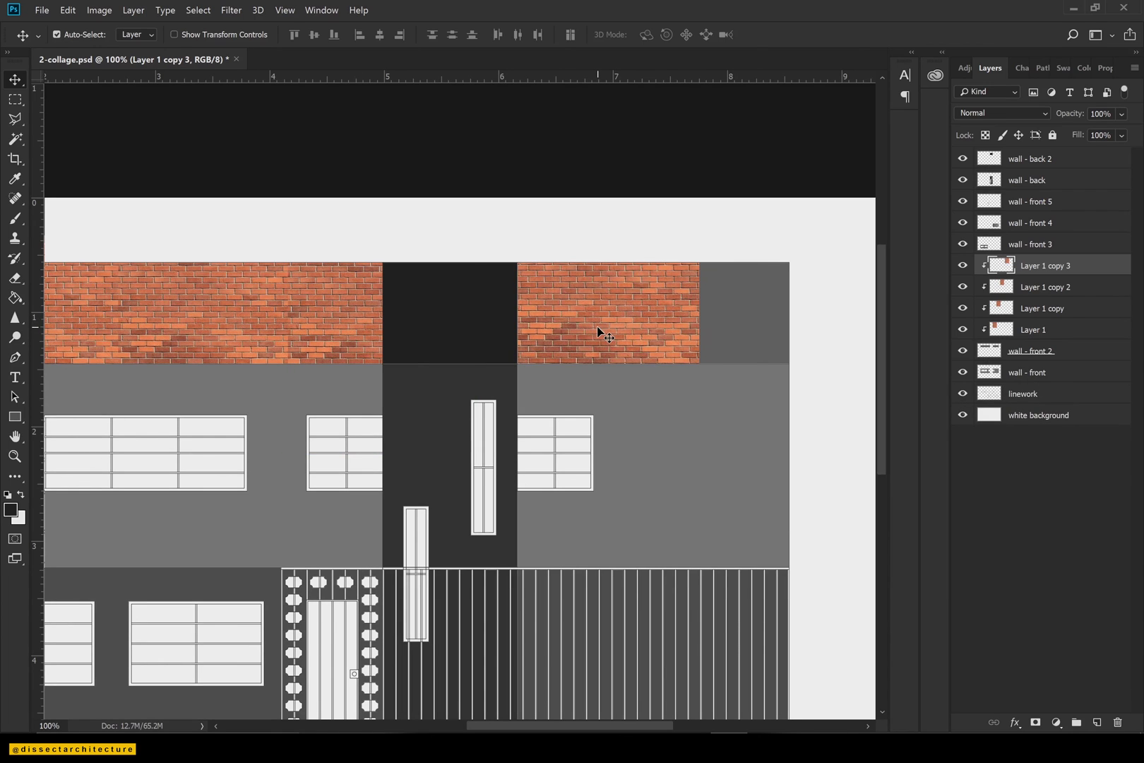
Duplicate the brick piece again and shift the copy right to cover the rest of the upper-right band, aligning the brick courses.
{"action": "key", "text": "ctrl+j"}
{"action": "key", "text": "shift+Right"}
{"action": "key", "text": "shift+Right"}
{"action": "key", "text": "shift+Right"}
{"action": "key", "text": "shift+Right"}
{"action": "key", "text": "shift+Right"}
{"action": "key", "text": "shift+Right"}
{"action": "key", "text": "shift+Right"}
{"action": "key", "text": "shift+Right"}
{"action": "key", "text": "shift+Right"}
{"action": "key", "text": "shift+Right"}
{"action": "key", "text": "shift+Right"}
{"action": "key", "text": "shift+Right"}
{"action": "key", "text": "shift+Right"}
{"action": "key", "text": "shift+Right"}
{"action": "key", "text": "shift+Right"}
{"action": "key", "text": "shift+Right"}
{"action": "key", "text": "shift+Right"}
{"action": "key", "text": "shift+Right"}
{"action": "key", "text": "shift+Right"}
{"action": "key", "text": "shift+Right"}
{"action": "key", "text": "shift+Right"}
{"action": "key", "text": "shift+Right"}
{"action": "key", "text": "ctrl+plus"}
{"action": "left_click_drag", "start_coordinate": [710, 339], "coordinate": [452, 326]}
{"action": "key", "text": "Right"}
{"action": "key", "text": "Right"}
{"action": "key", "text": "Right"}
{"action": "key", "text": "Right"}
{"action": "key", "text": "Right"}
{"action": "key", "text": "Right"}
{"action": "key", "text": "Right"}
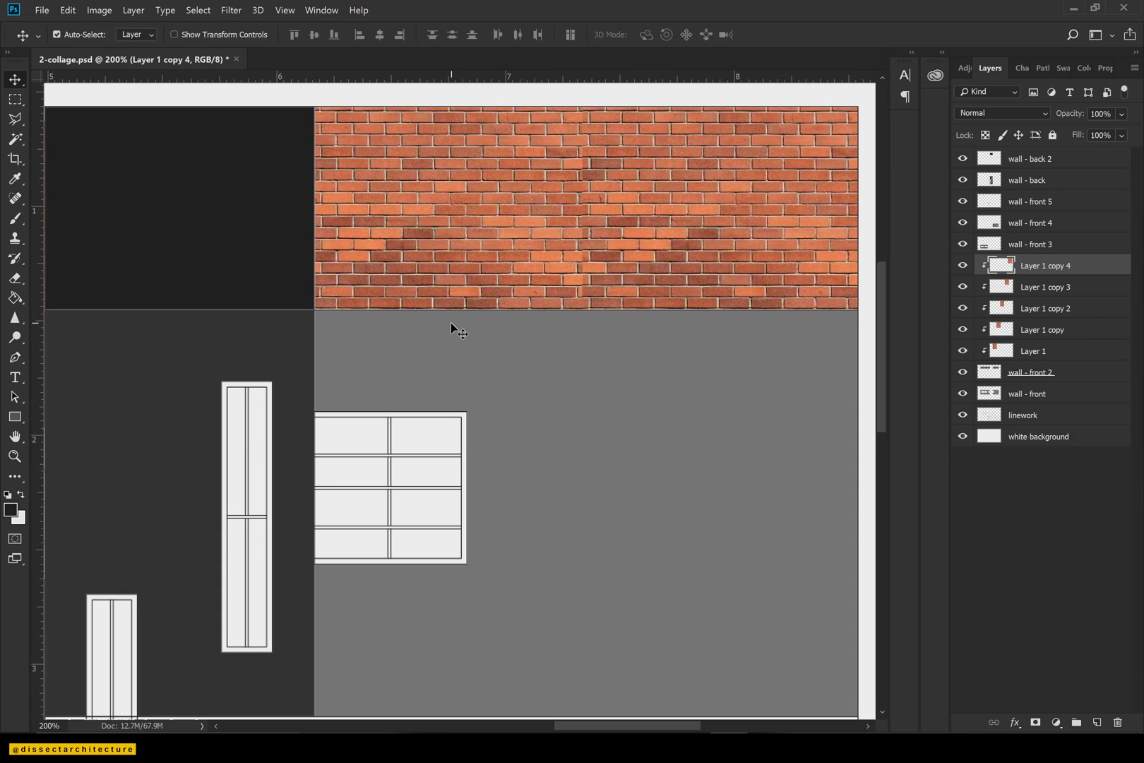
{"action": "key", "text": "ctrl+minus"}
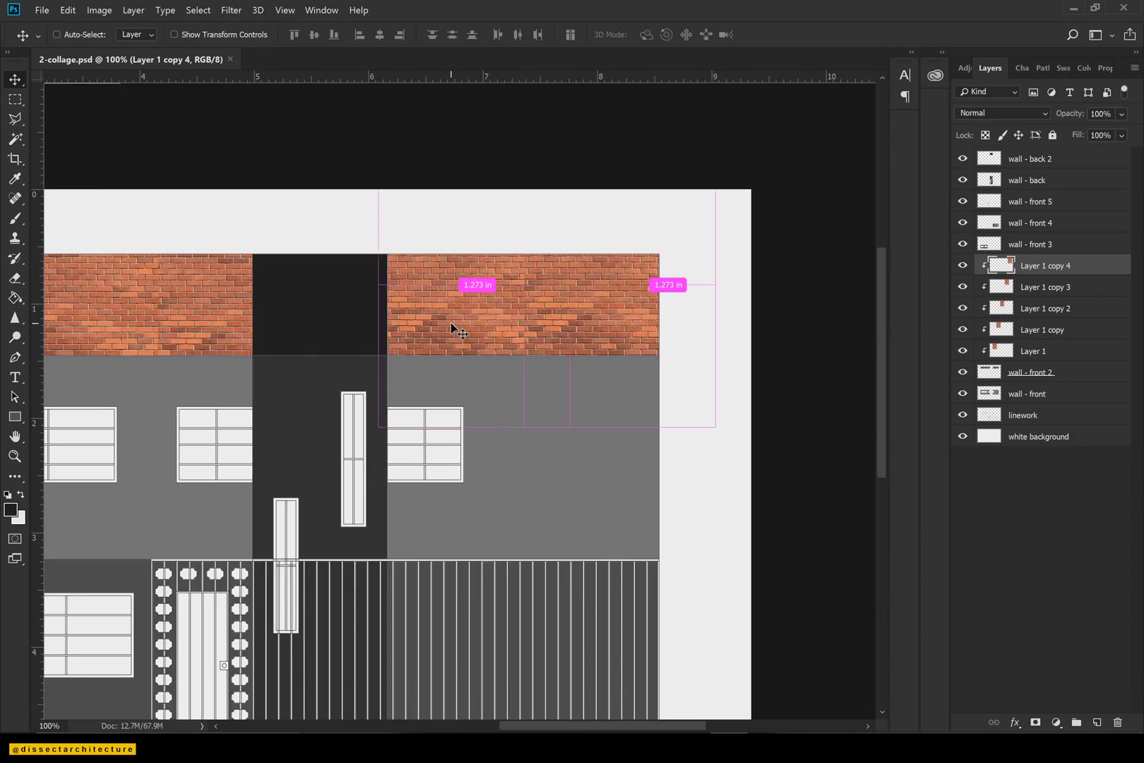
Copy the brick texture above "wall - back 2", clip it to that layer and move it left over the tower's top section.
{"action": "key", "text": "ctrl+minus"}
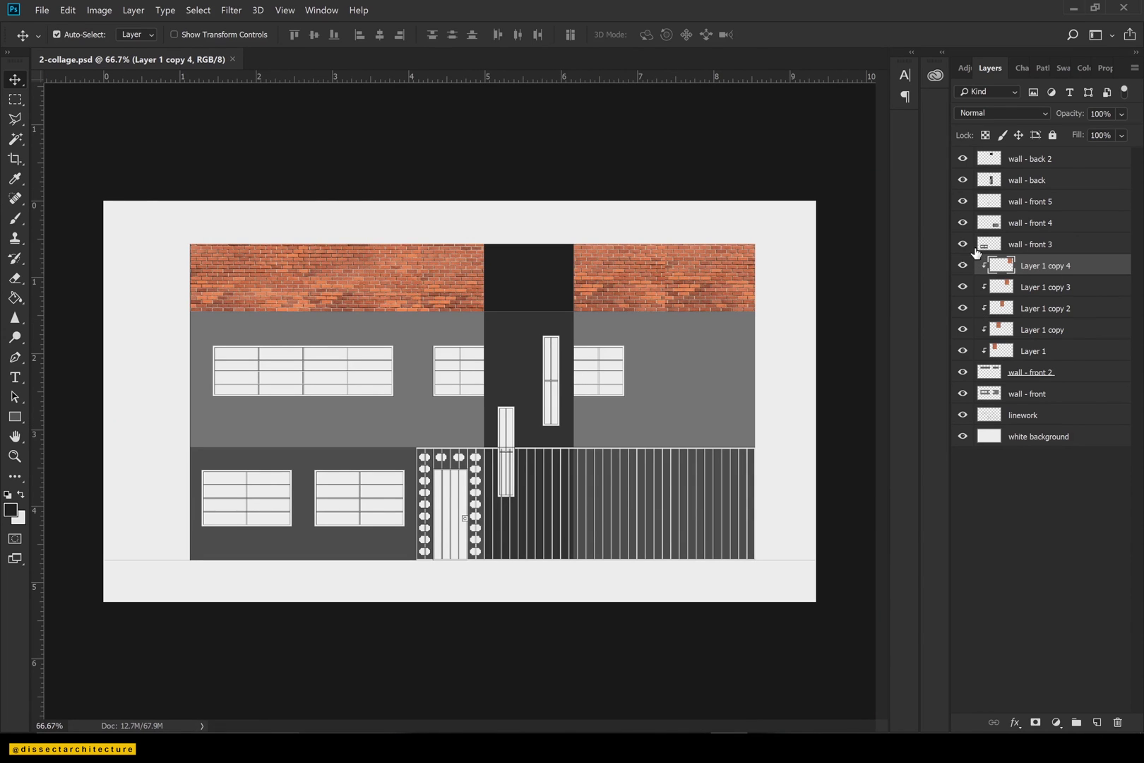
{"action": "left_click", "coordinate": [963, 161]}
{"action": "left_click", "coordinate": [964, 160]}
{"action": "left_click_drag", "start_coordinate": [1056, 271], "coordinate": [1044, 152]}
{"action": "left_click", "coordinate": [1036, 170], "text": "alt"}
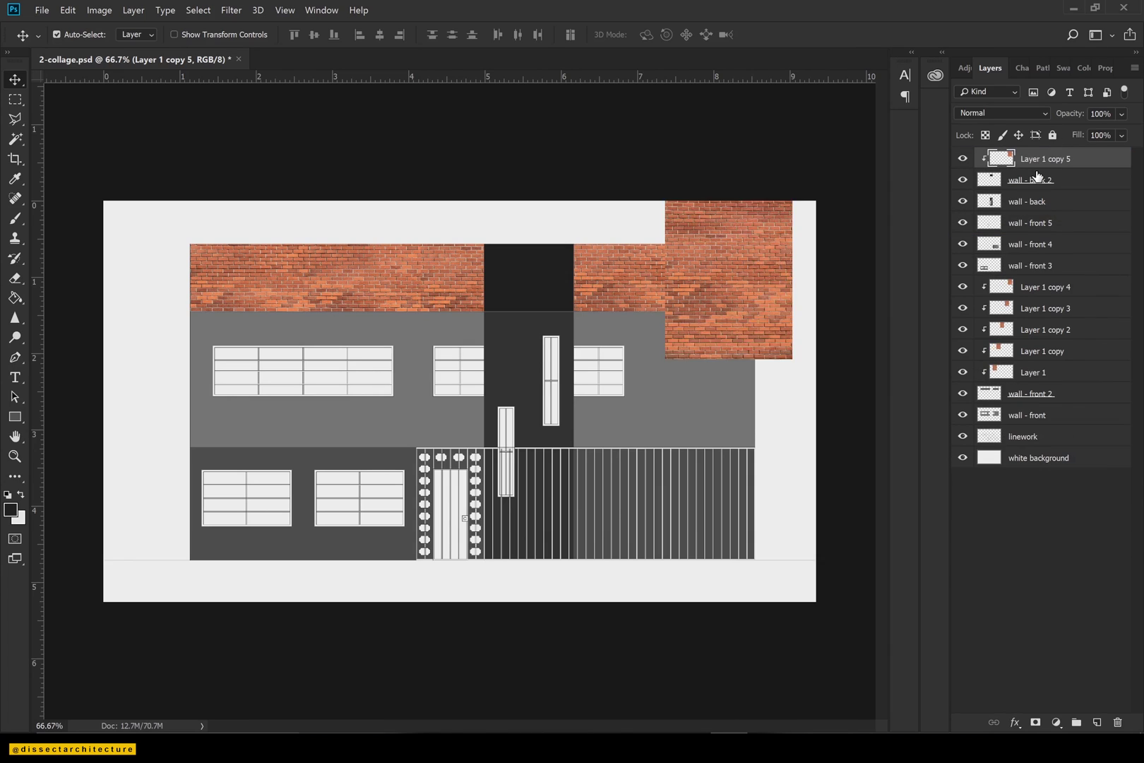
{"action": "key", "text": "shift+Left"}
{"action": "key", "text": "shift+Left"}
{"action": "key", "text": "shift+Left"}
{"action": "key", "text": "shift+Left"}
{"action": "key", "text": "shift+Left"}
{"action": "key", "text": "shift+Left"}
{"action": "key", "text": "shift+Left"}
{"action": "key", "text": "shift+Left"}
{"action": "key", "text": "shift+Left"}
{"action": "key", "text": "shift+Left"}
{"action": "key", "text": "shift+Left"}
{"action": "key", "text": "shift+Left"}
{"action": "key", "text": "shift+Left"}
{"action": "key", "text": "shift+Left"}
{"action": "key", "text": "shift+Left"}
{"action": "key", "text": "shift+Left"}
{"action": "key", "text": "shift+Left"}
{"action": "key", "text": "shift+Left"}
{"action": "key", "text": "shift+Left"}
{"action": "key", "text": "shift+Left"}
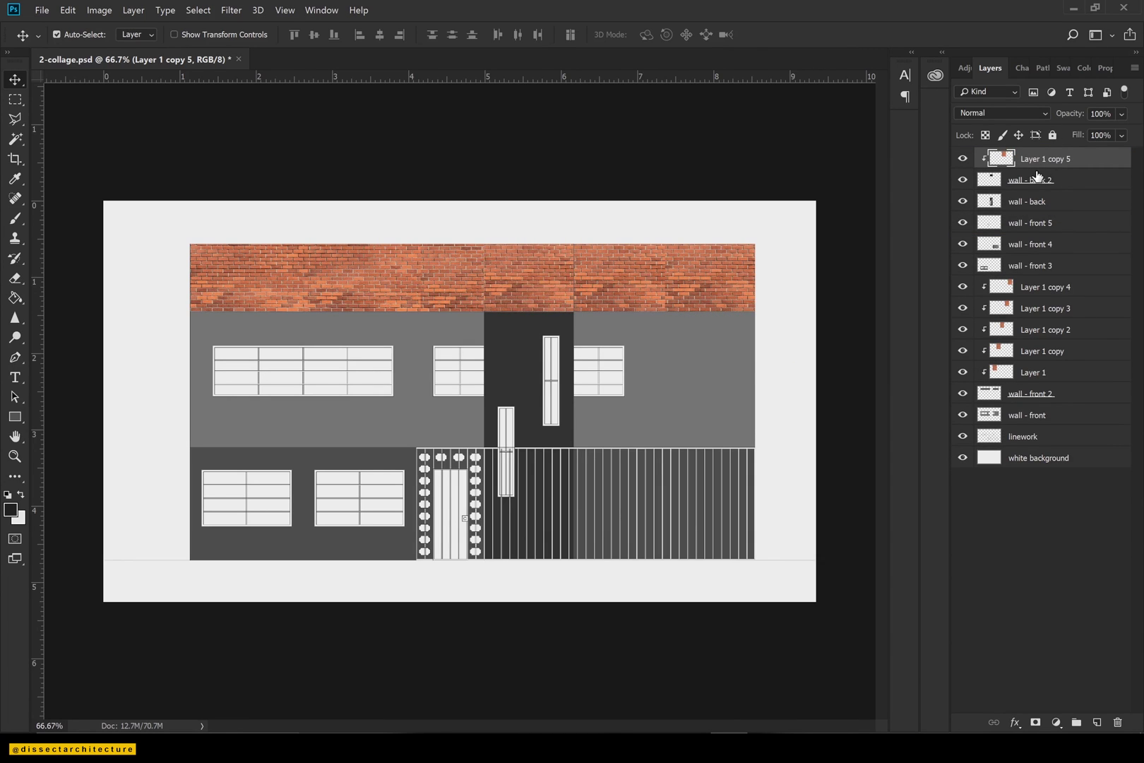
Set the tower brick layer's opacity to 90% and save the document.
{"action": "left_click", "coordinate": [1123, 115]}
{"action": "left_click_drag", "start_coordinate": [1130, 132], "coordinate": [1123, 134]}
{"action": "left_click", "coordinate": [1101, 115]}
{"action": "type", "text": "90"}
{"action": "key", "text": "Return"}
{"action": "key", "text": "ctrl+s"}
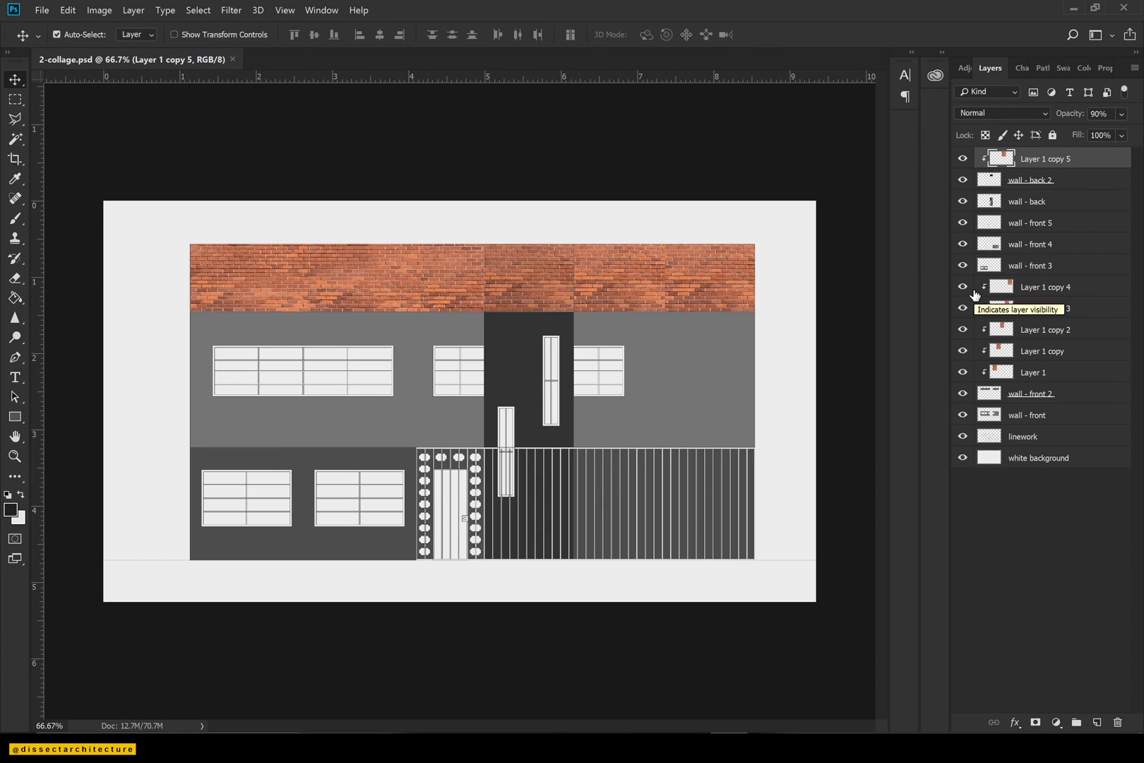
Add a new layer above "wall - front" and clip it to that layer.
{"action": "left_click", "coordinate": [963, 224]}
{"action": "left_click", "coordinate": [962, 224]}
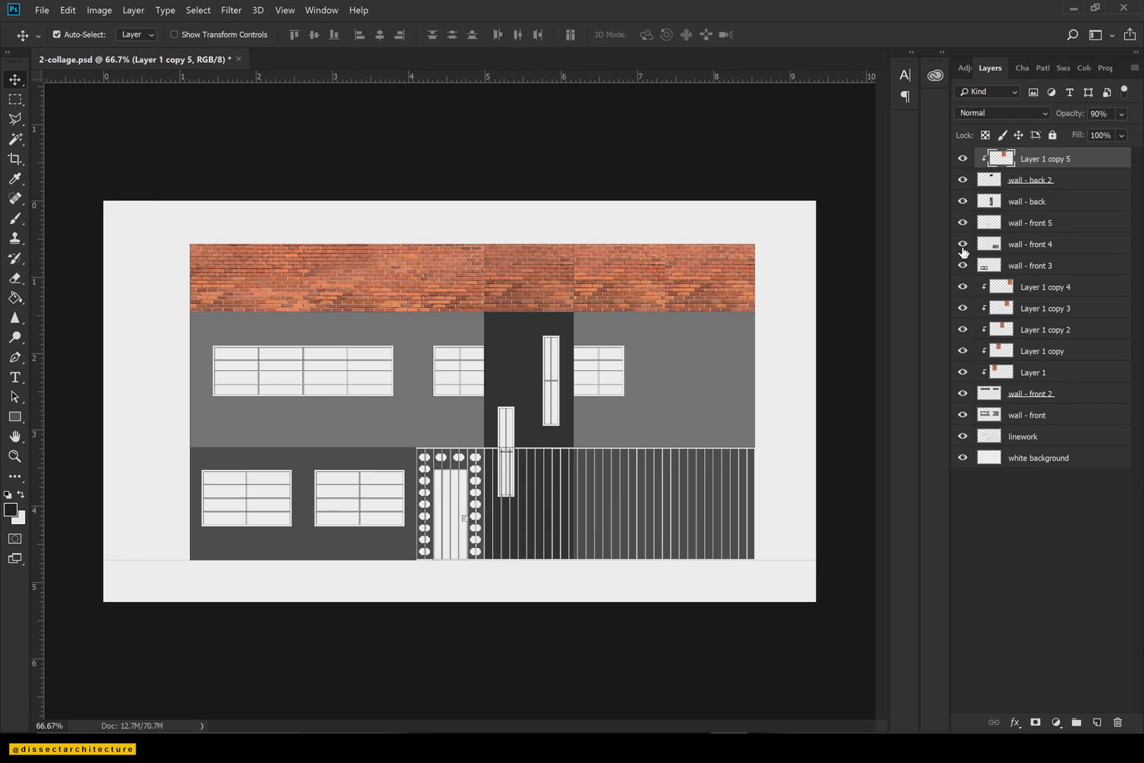
{"action": "left_click", "coordinate": [1010, 415]}
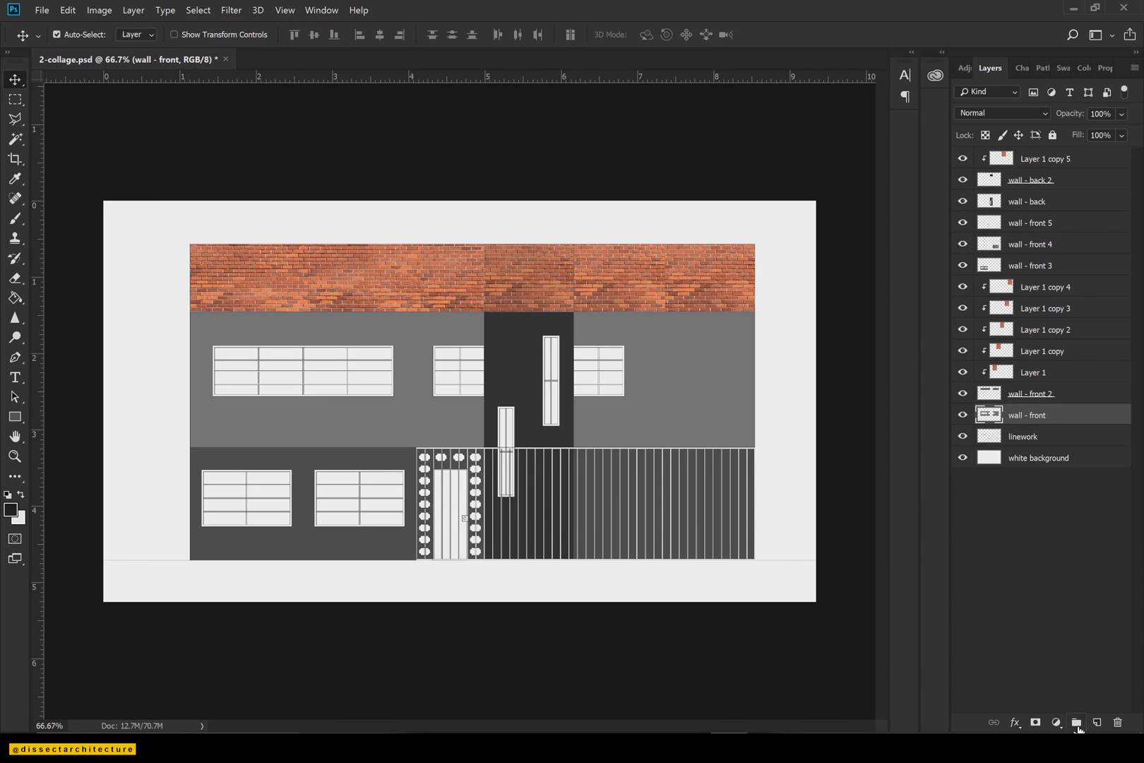
{"action": "left_click", "coordinate": [1097, 722]}
{"action": "left_click", "coordinate": [1026, 425], "text": "alt"}
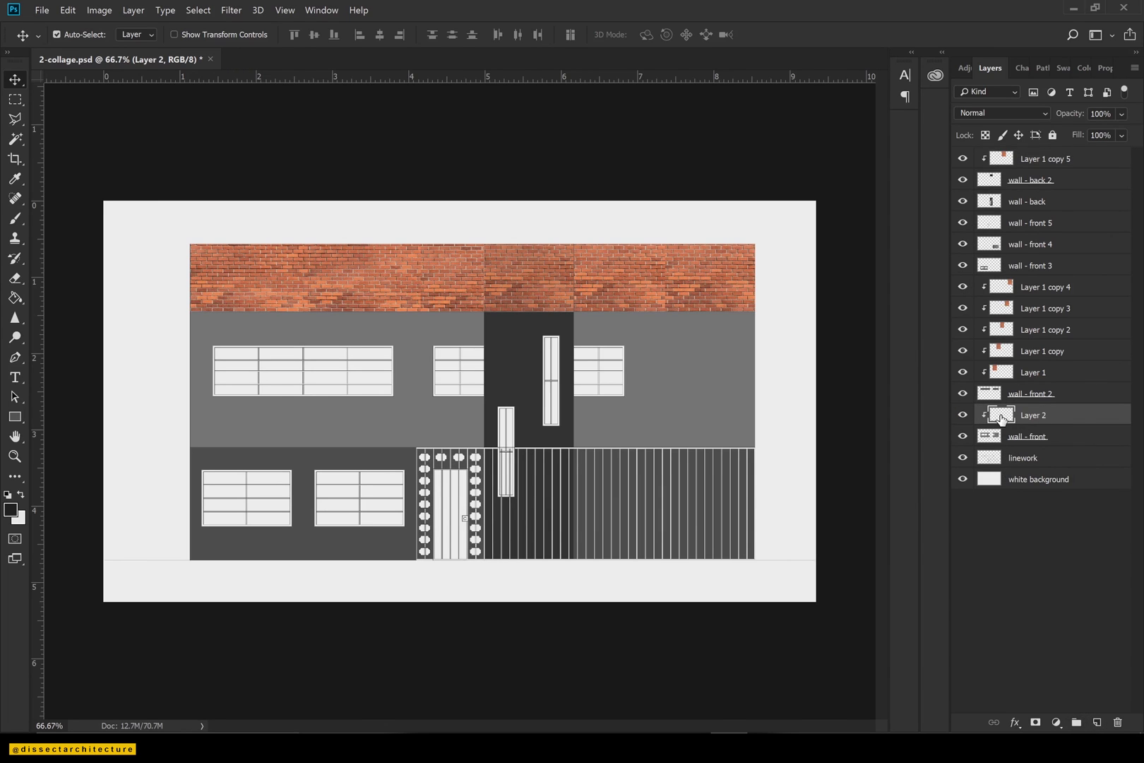
Try a dark rust foreground color, 803706, as the fill of the layer clipped to "wall - front".
{"action": "left_click", "coordinate": [10, 510]}
{"action": "left_click_drag", "start_coordinate": [888, 588], "coordinate": [890, 594]}
{"action": "mouse_move", "coordinate": [859, 501]}
{"action": "left_mouse_down"}
{"action": "mouse_move", "coordinate": [828, 503]}
{"action": "mouse_move", "coordinate": [838, 465]}
{"action": "left_mouse_up"}
{"action": "left_click", "coordinate": [881, 591]}
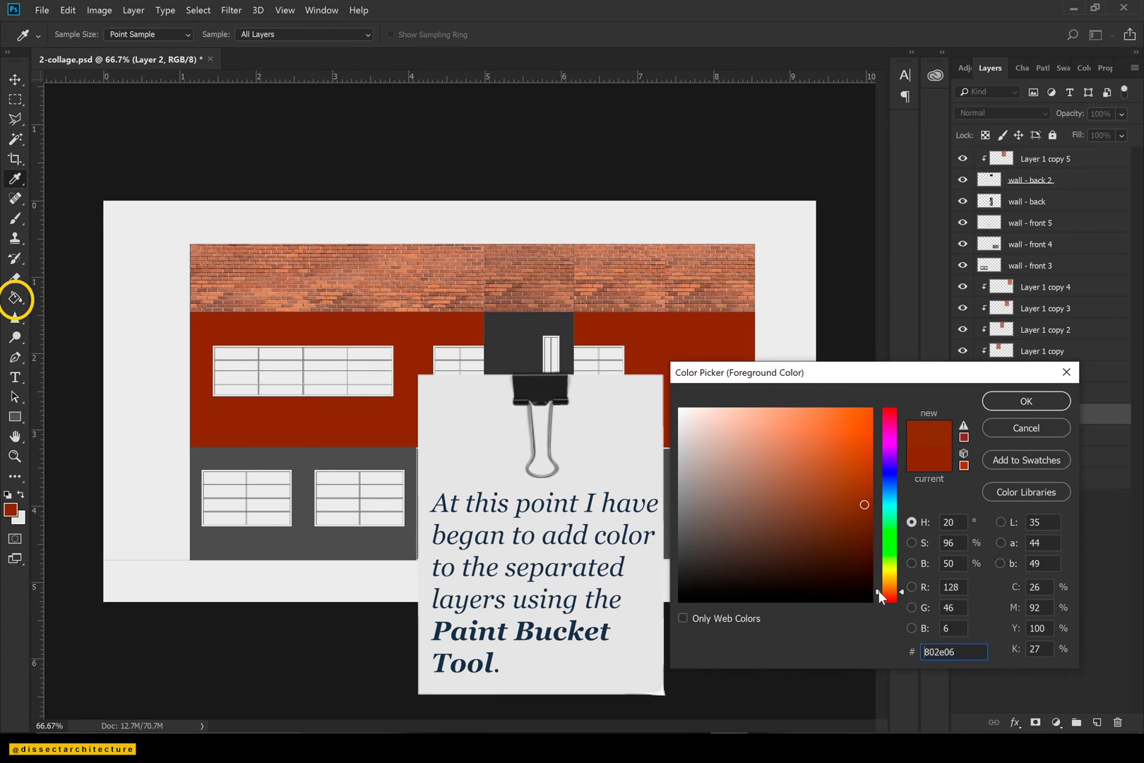
{"action": "left_click_drag", "start_coordinate": [878, 591], "coordinate": [877, 587]}
{"action": "left_click", "coordinate": [1026, 400]}
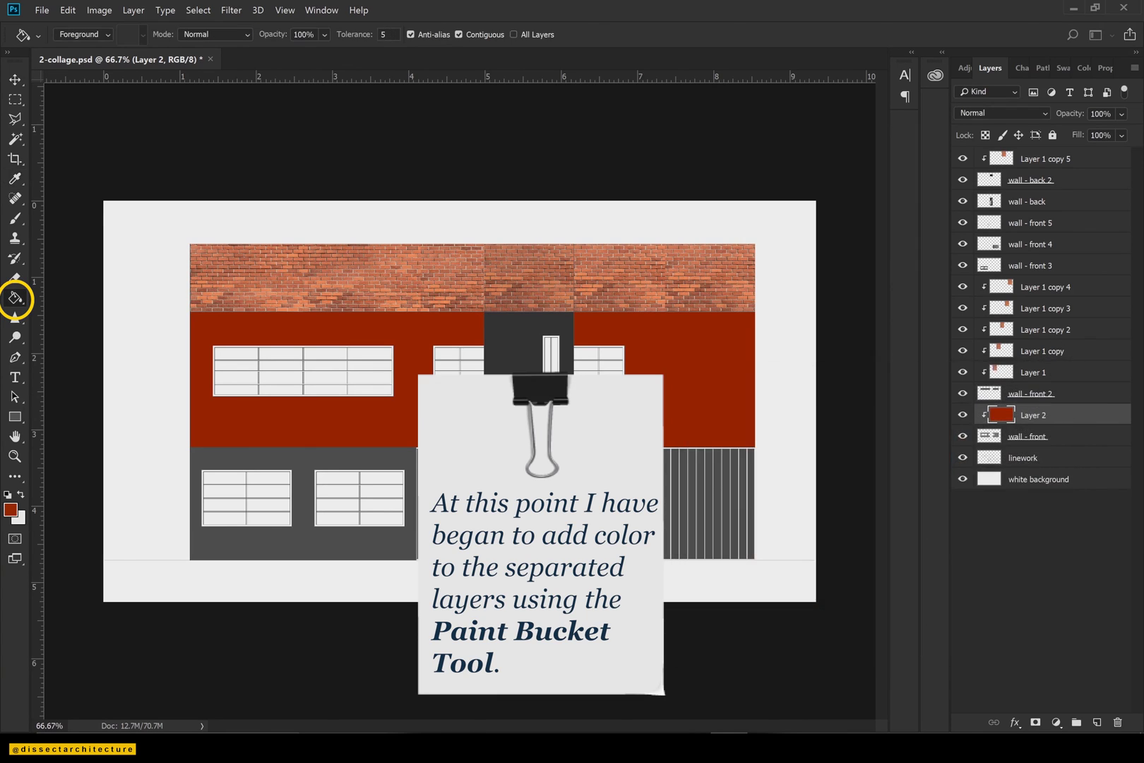
{"action": "left_click", "coordinate": [625, 385]}
Pick a brighter orange-red foreground color and fill the layer clipped to "wall - front" with it.
{"action": "left_click", "coordinate": [10, 508]}
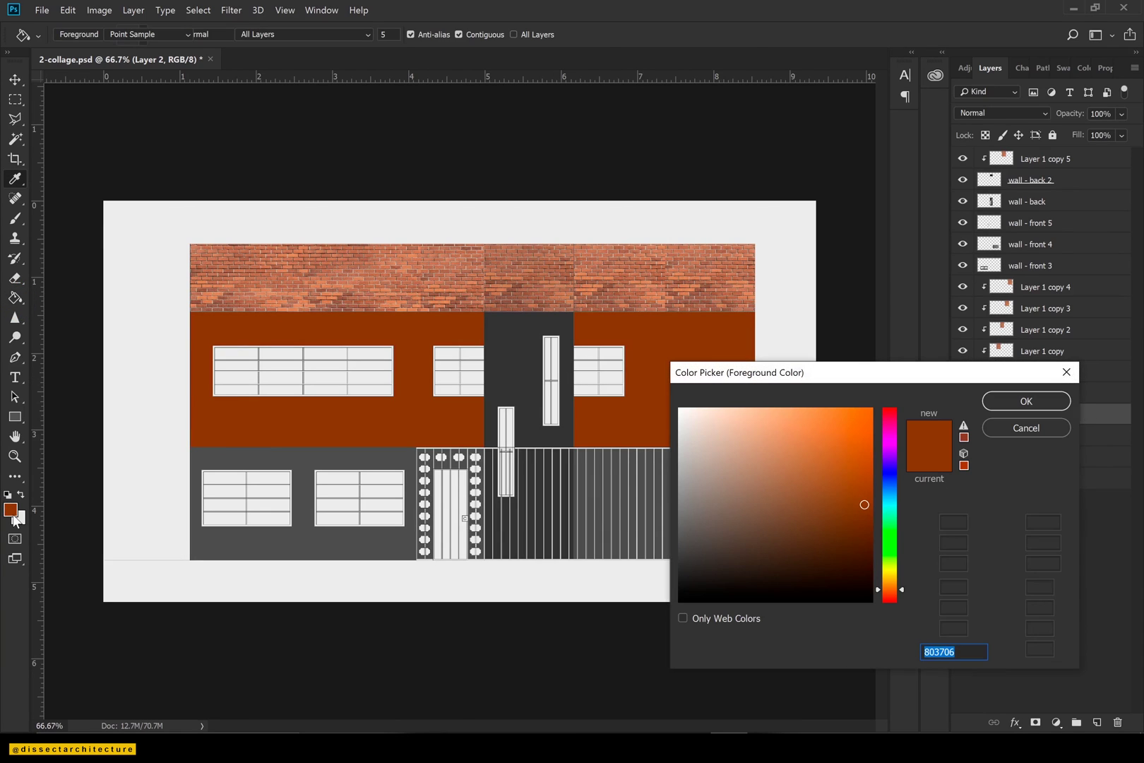
{"action": "left_click", "coordinate": [864, 476]}
{"action": "left_click_drag", "start_coordinate": [863, 476], "coordinate": [883, 487]}
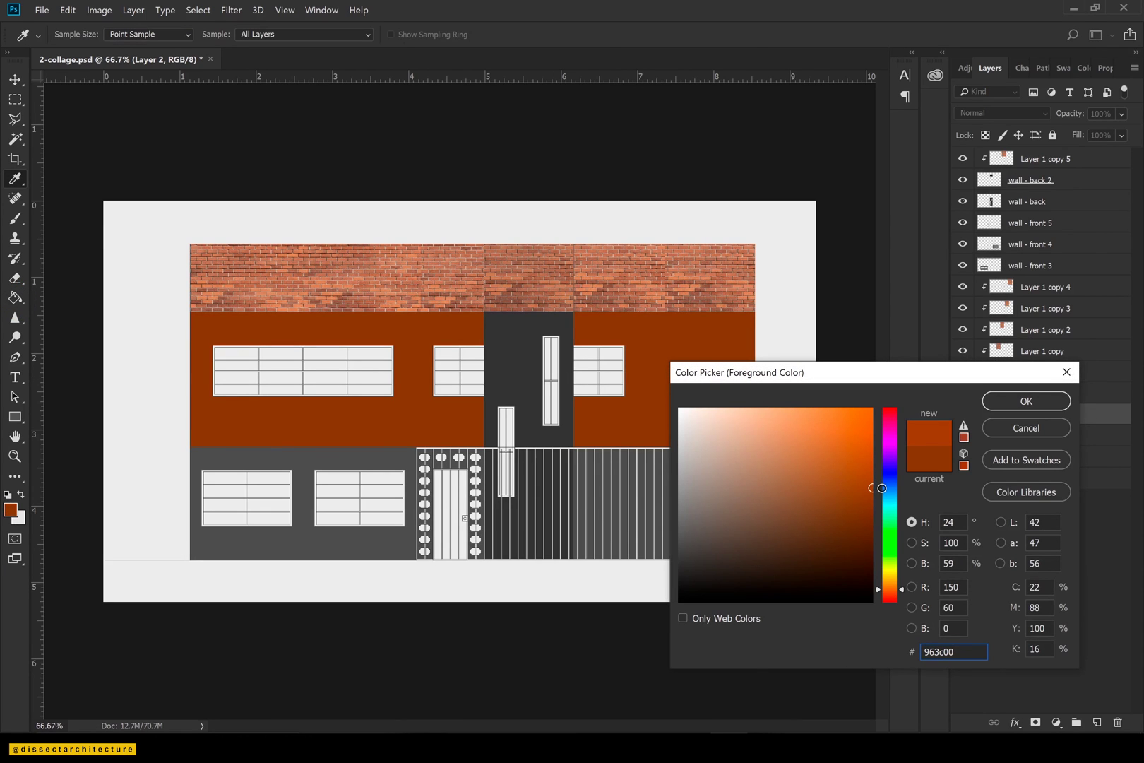
{"action": "left_click_drag", "start_coordinate": [883, 558], "coordinate": [890, 593]}
{"action": "left_click_drag", "start_coordinate": [861, 437], "coordinate": [837, 469]}
{"action": "left_click", "coordinate": [1011, 401]}
{"action": "key", "text": "g"}
{"action": "left_click", "coordinate": [675, 380]}
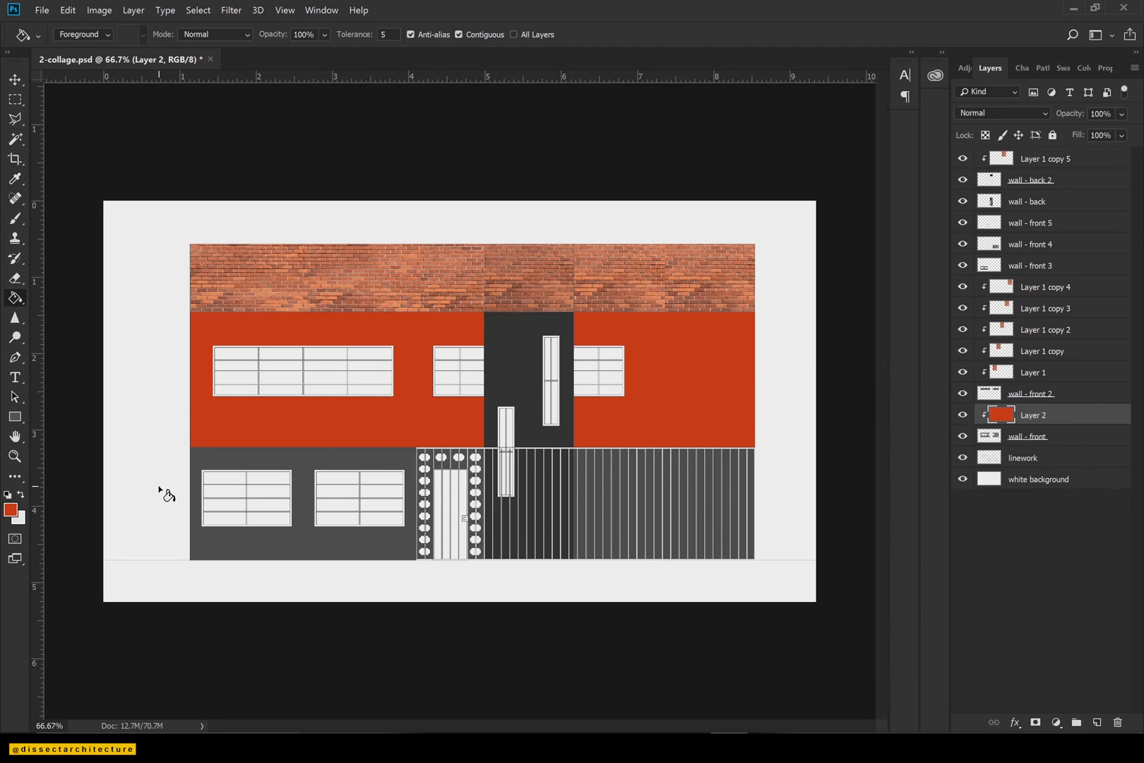
Add a layer clipped to "wall - front 3" and fill it with a slightly darker red.
{"action": "left_click", "coordinate": [1043, 265]}
{"action": "left_click", "coordinate": [1097, 722]}
{"action": "key", "text": "ctrl+alt+g"}
{"action": "left_click", "coordinate": [11, 510]}
{"action": "left_click", "coordinate": [837, 469]}
{"action": "left_click", "coordinate": [1009, 403]}
{"action": "left_click", "coordinate": [624, 511]}
Add a layer clipped to "wall - front 4" and fill it with the same darker red.
{"action": "left_click", "coordinate": [1028, 248]}
{"action": "key", "text": "ctrl+shift+alt+n"}
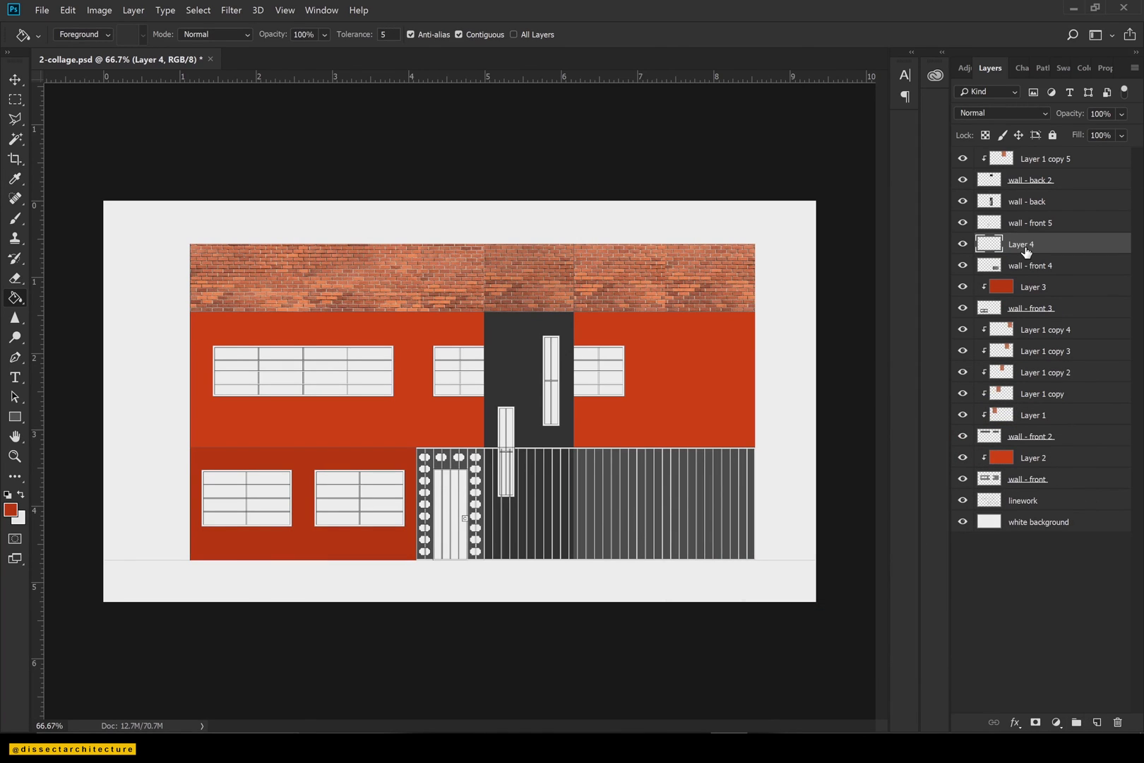
{"action": "key", "text": "ctrl+alt+g"}
{"action": "left_click", "coordinate": [653, 488]}
Add a layer clipped to "wall - back" and fill it with a deep dark red for the tower.
{"action": "left_click", "coordinate": [1013, 221]}
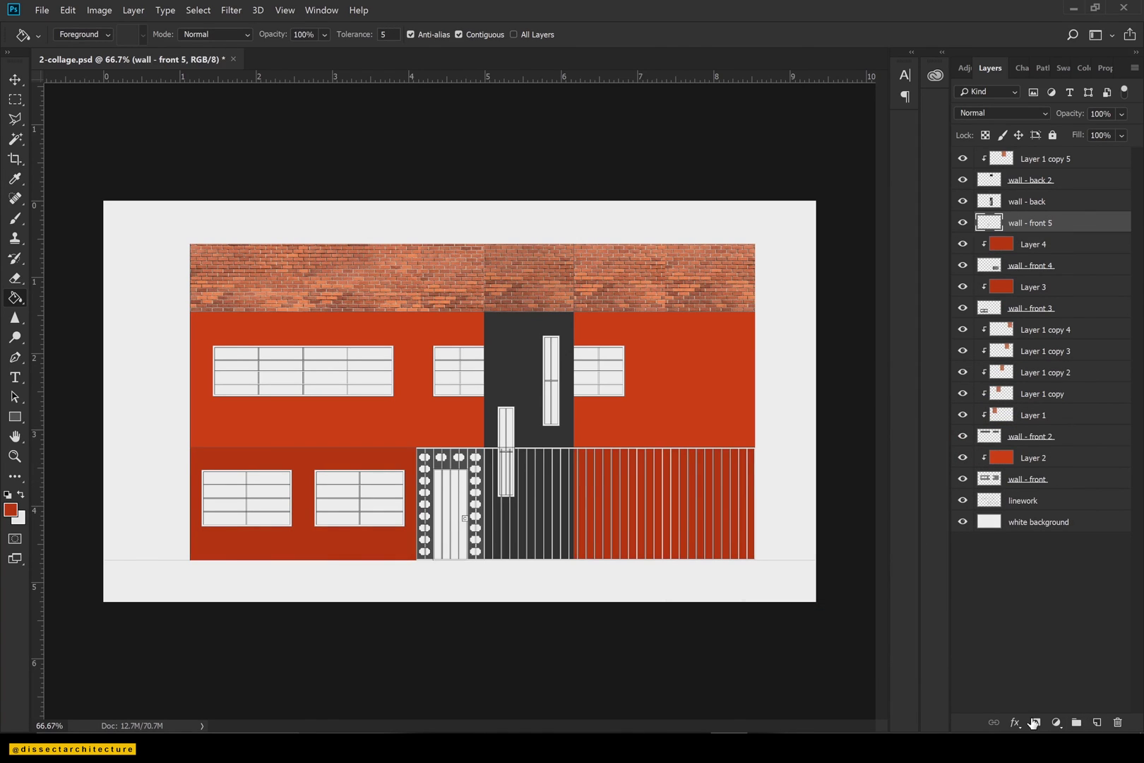
{"action": "left_click", "coordinate": [1029, 202]}
{"action": "left_click", "coordinate": [1097, 723]}
{"action": "left_click", "coordinate": [1033, 212], "text": "alt"}
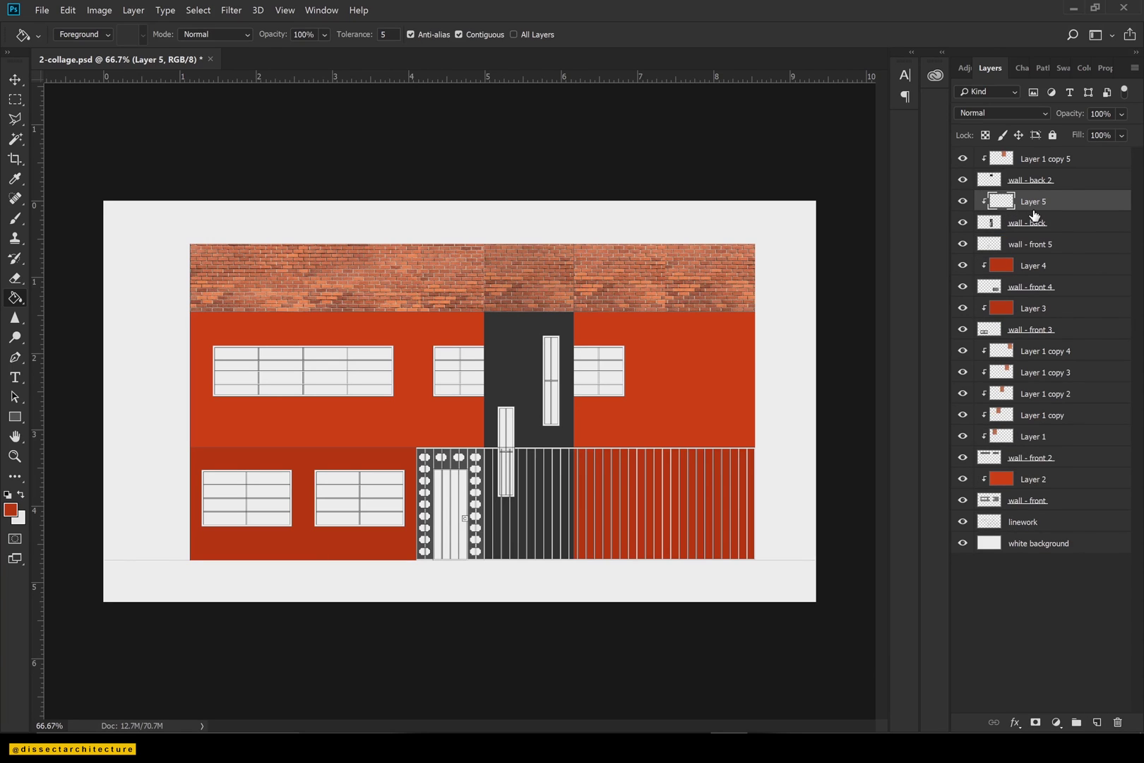
{"action": "left_click", "coordinate": [10, 509]}
{"action": "left_click", "coordinate": [840, 510]}
{"action": "key", "text": "Return"}
{"action": "key", "text": "g"}
{"action": "left_click", "coordinate": [486, 409]}
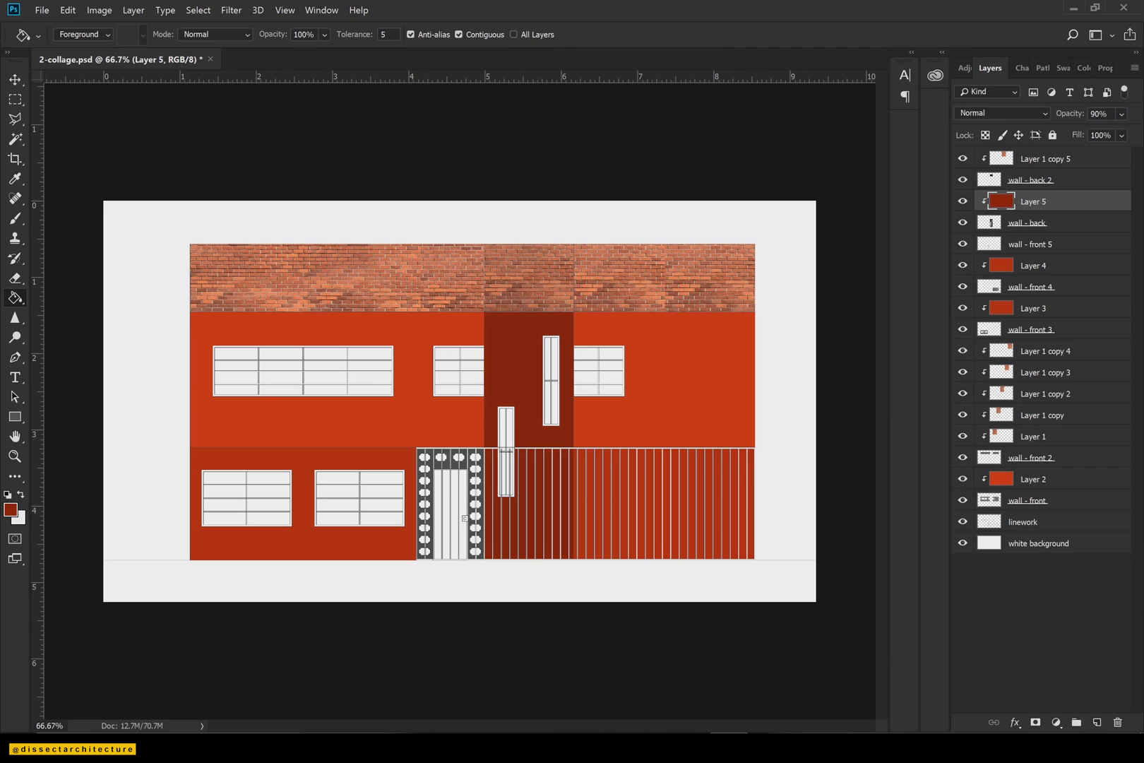
Group all the wall layers with their clipped colors and textures, name the group "WALLS" and expand it.
{"action": "left_click", "coordinate": [1008, 177]}
{"action": "left_click", "coordinate": [996, 500], "text": "shift"}
{"action": "key", "text": "ctrl+g"}
{"action": "double_click", "coordinate": [1023, 160]}
{"action": "type", "text": "WAlls"}
{"action": "key", "text": "Return"}
{"action": "left_click", "coordinate": [979, 157]}
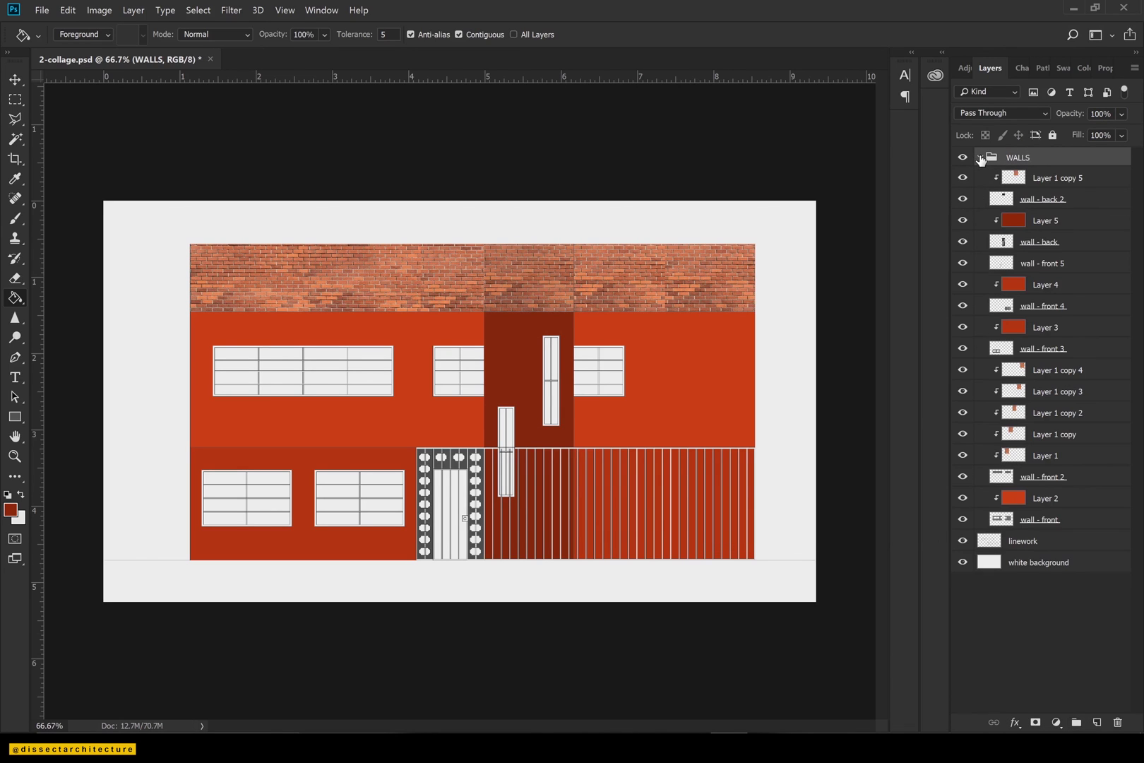
Clip a new layer to "wall - front 5" for the wall surface around the entrance door.
{"action": "left_click", "coordinate": [1034, 274]}
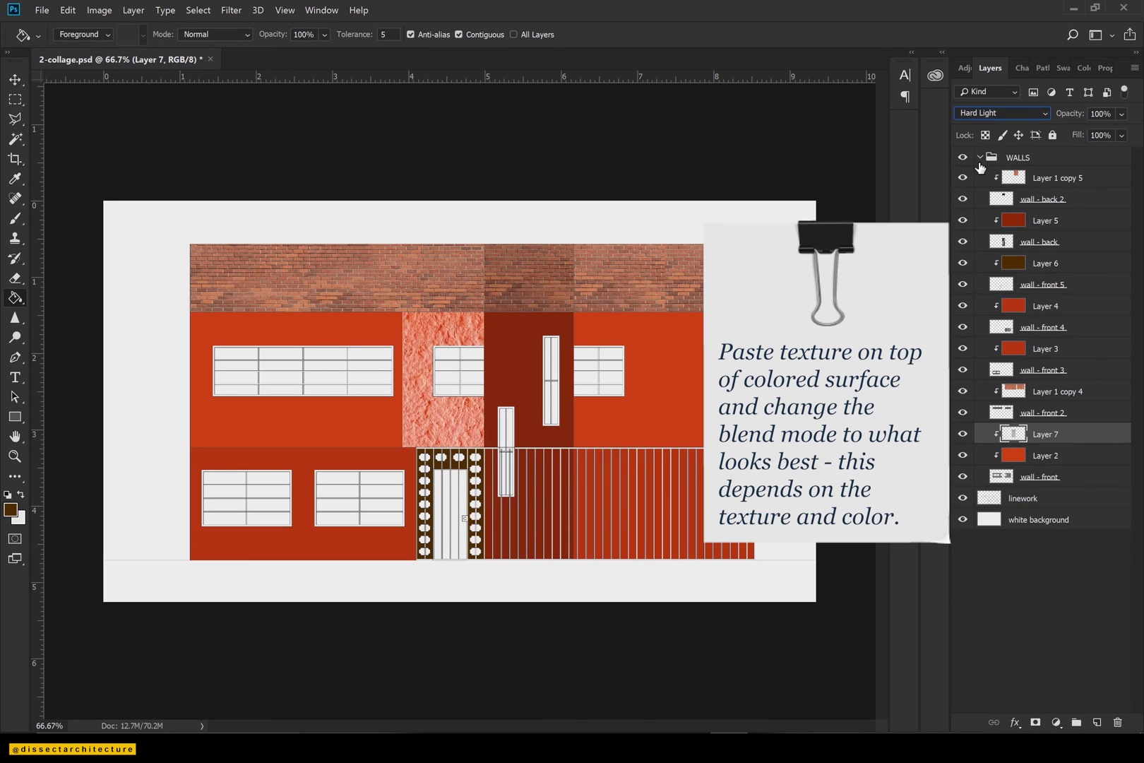
Cycle the plaster texture layer above "Layer 2" through the blend modes from Hard Light past Subtract to Luminosity.
{"action": "key", "text": "Down"}
{"action": "key", "text": "Down"}
{"action": "key", "text": "Down"}
{"action": "key", "text": "Down"}
{"action": "key", "text": "Down"}
{"action": "key", "text": "Down"}
{"action": "key", "text": "Down"}
{"action": "key", "text": "Down"}
{"action": "key", "text": "Down"}
{"action": "key", "text": "Down"}
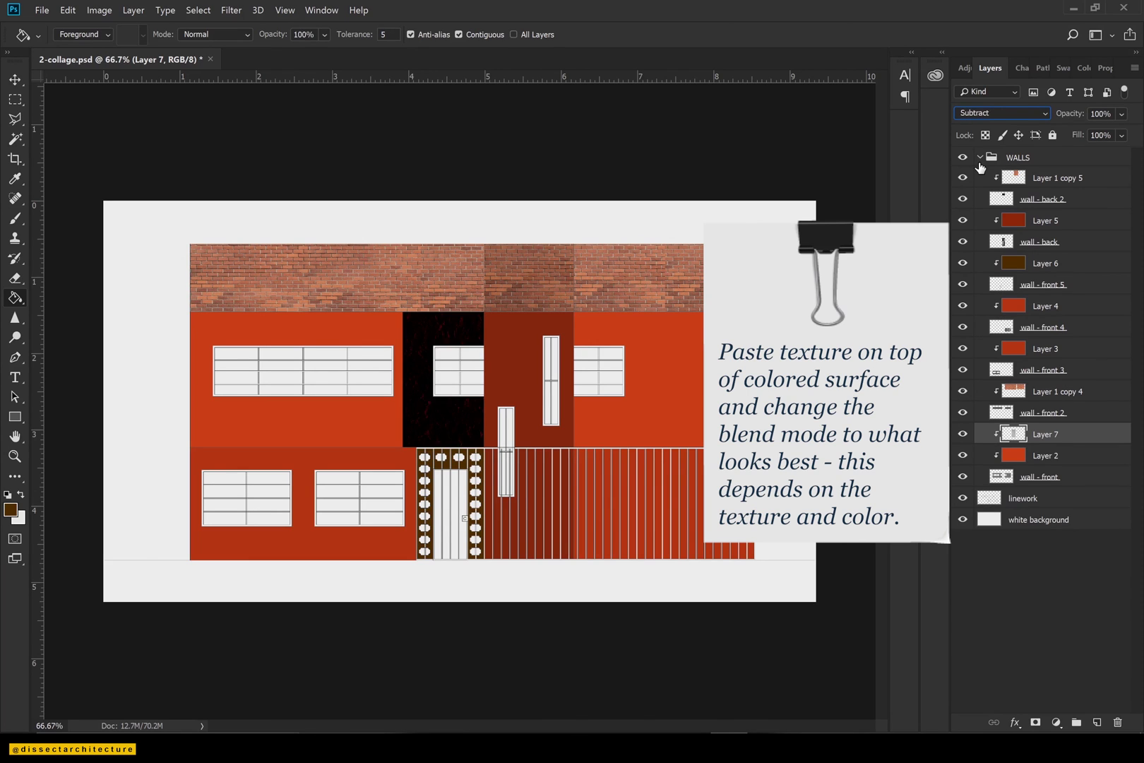
{"action": "key", "text": "Down"}
{"action": "key", "text": "Down"}
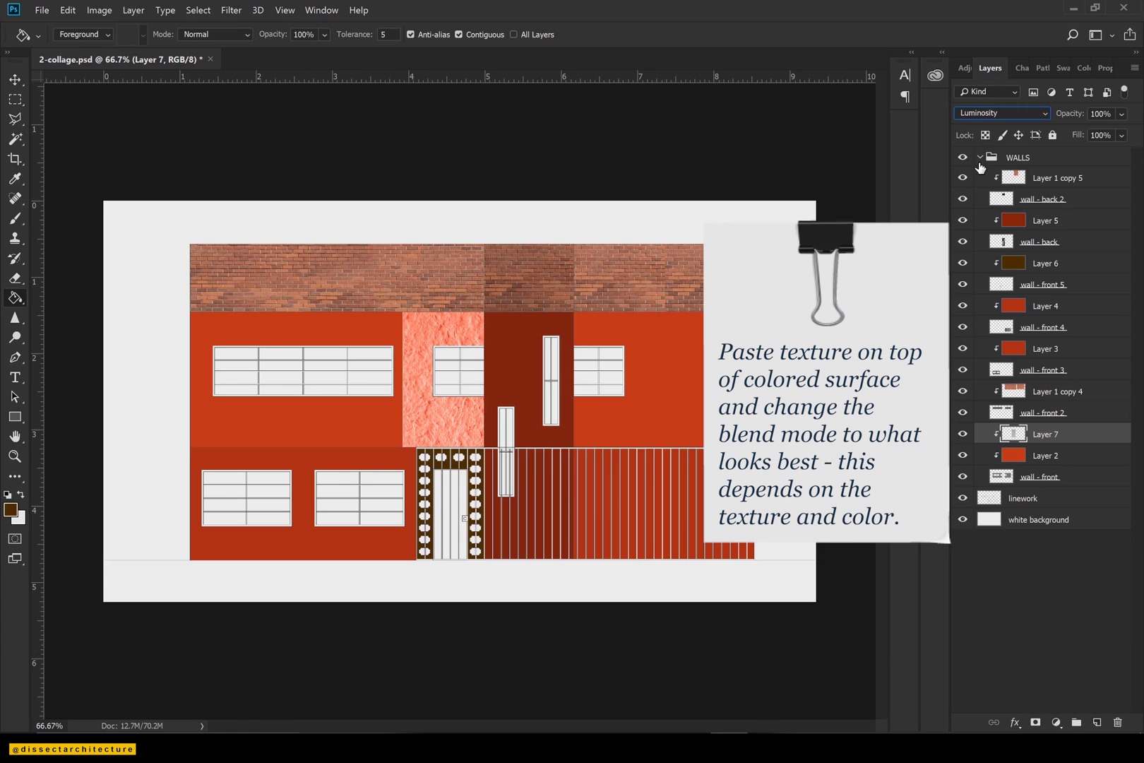
Set the plaster texture layer above "Layer 2" to the Multiply blend mode and lower its opacity to 30%.
{"action": "left_click", "coordinate": [984, 117]}
{"action": "left_click", "coordinate": [964, 469]}
{"action": "left_click", "coordinate": [970, 118]}
{"action": "left_click", "coordinate": [968, 172]}
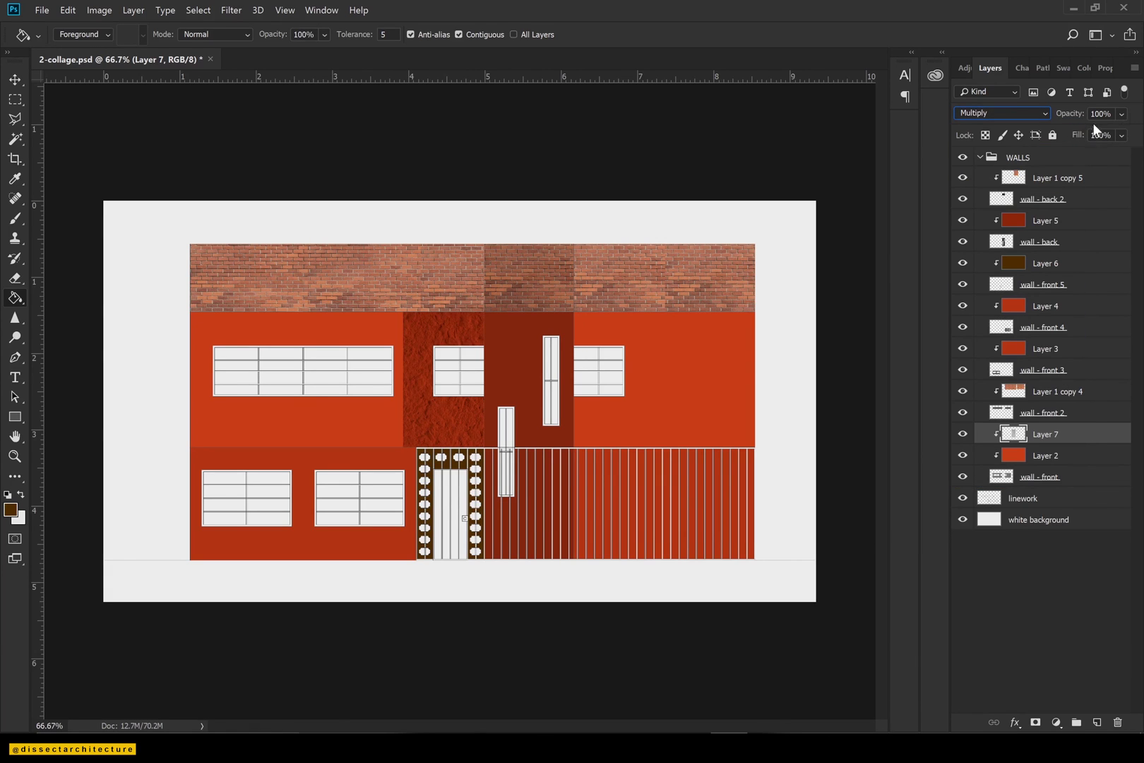
{"action": "left_click_drag", "start_coordinate": [1122, 114], "coordinate": [1096, 131]}
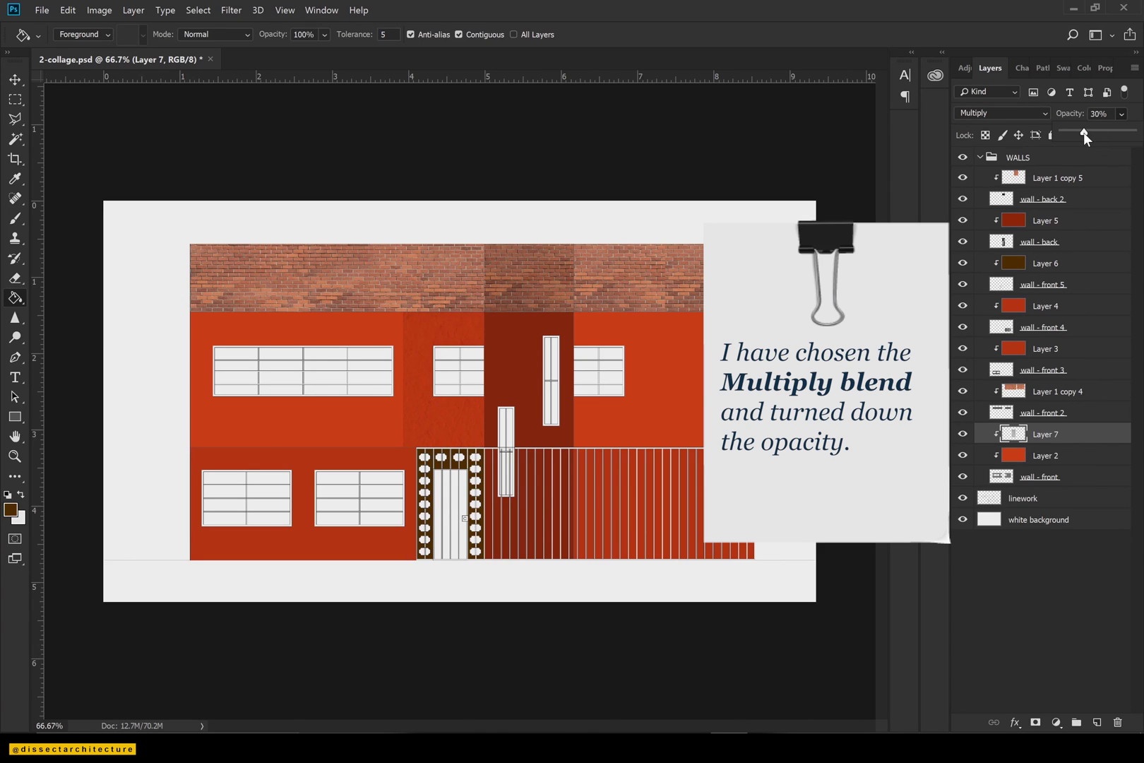
{"action": "left_click", "coordinate": [1059, 181]}
Duplicate the "Layer 7" plaster texture and shift the copies over the upper front wall left of the existing patch.
{"action": "key", "text": "v"}
{"action": "left_click", "coordinate": [1050, 433]}
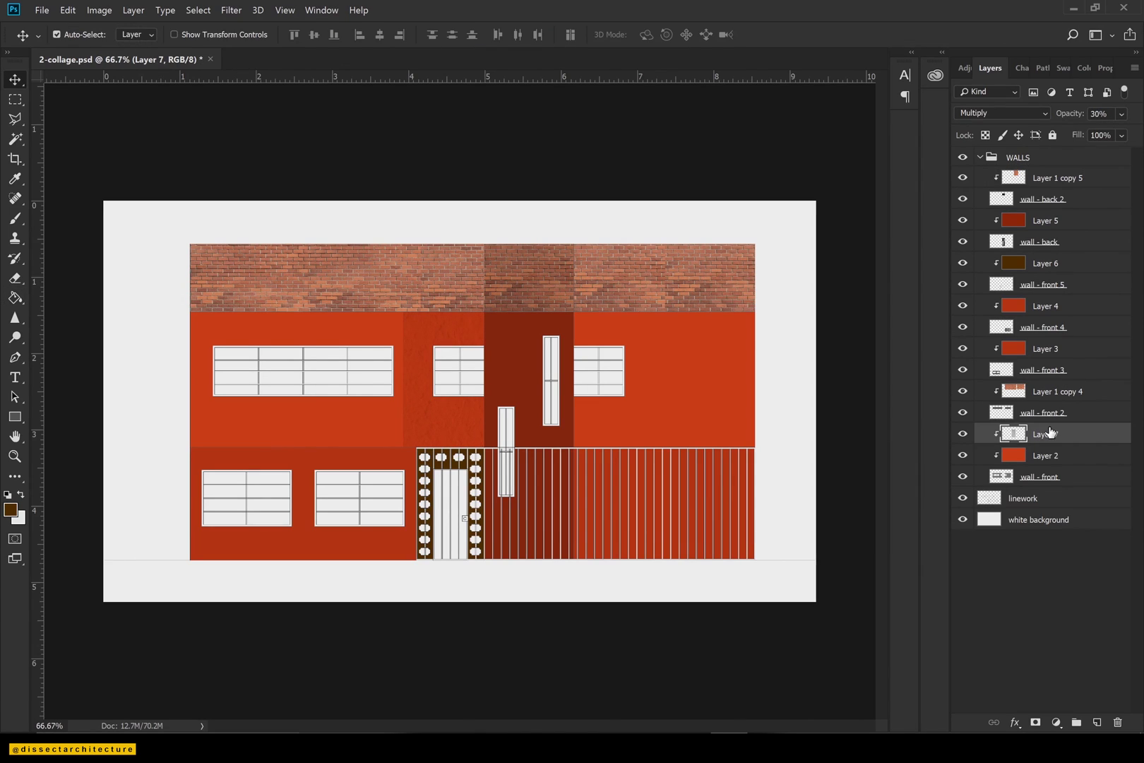
{"action": "key", "text": "ctrl+j"}
{"action": "key", "text": "shift+Left"}
{"action": "key", "text": "shift+Left"}
{"action": "key", "text": "shift+Left"}
{"action": "key", "text": "shift+Left"}
{"action": "key", "text": "shift+Left"}
{"action": "key", "text": "shift+Left"}
{"action": "key", "text": "shift+Left"}
{"action": "key", "text": "shift+Left"}
{"action": "key", "text": "shift+Left"}
{"action": "key", "text": "shift+Left"}
Place two more copies of the plaster texture side by side over the upper front wall right of the tower.
{"action": "left_click_drag", "start_coordinate": [368, 421], "coordinate": [649, 413]}
{"action": "key", "text": "ctrl+j"}
{"action": "key", "text": "ctrl+j"}
{"action": "key", "text": "shift+Right"}
{"action": "key", "text": "shift+Right"}
{"action": "key", "text": "shift+Right"}
{"action": "key", "text": "shift+Right"}
{"action": "key", "text": "shift+Right"}
{"action": "key", "text": "shift+Right"}
{"action": "key", "text": "shift+Right"}
{"action": "key", "text": "shift+Right"}
{"action": "key", "text": "shift+Right"}
{"action": "key", "text": "shift+Right"}
{"action": "key", "text": "shift+Right"}
{"action": "key", "text": "shift+Right"}
{"action": "key", "text": "shift+Right"}
{"action": "key", "text": "shift+Right"}
{"action": "key", "text": "shift+Right"}
{"action": "key", "text": "shift+Right"}
{"action": "key", "text": "shift+Right"}
{"action": "key", "text": "shift+Right"}
{"action": "key", "text": "shift+Right"}
{"action": "key", "text": "shift+Right"}
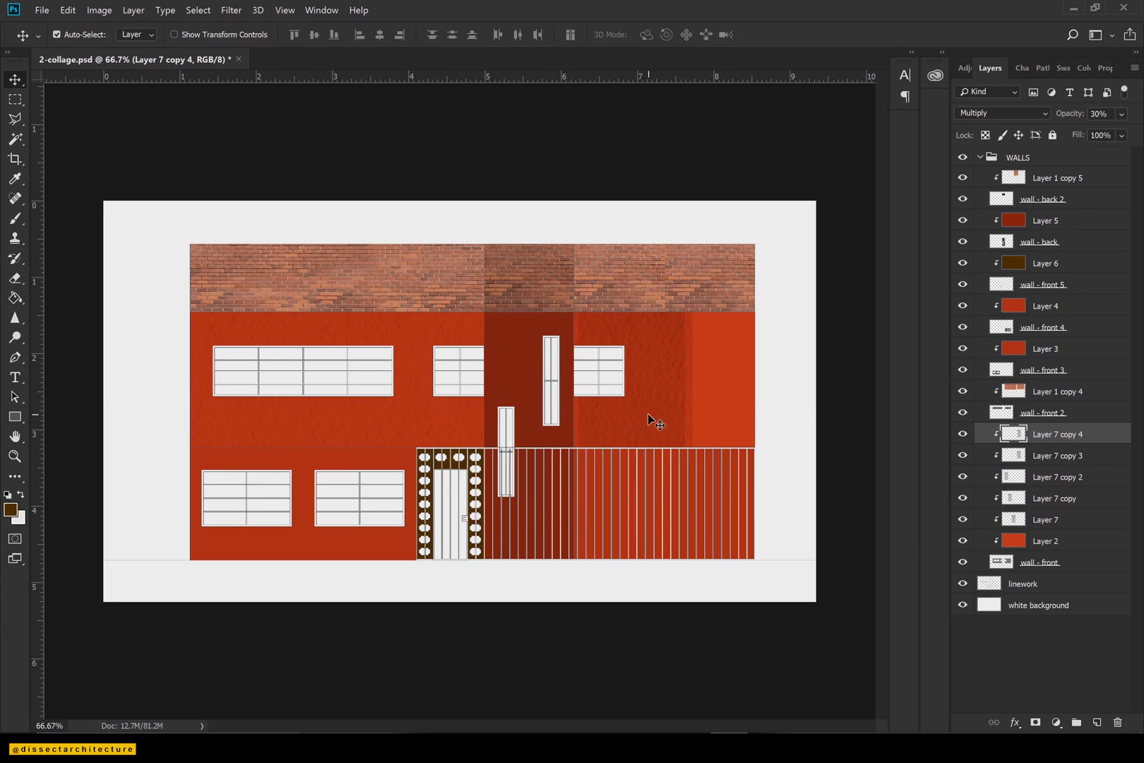
{"action": "key", "text": "shift+Right"}
{"action": "key", "text": "shift+Right"}
{"action": "key", "text": "shift+Right"}
{"action": "key", "text": "shift+Right"}
{"action": "key", "text": "shift+Right"}
{"action": "key", "text": "shift+Right"}
{"action": "key", "text": "shift+Right"}
{"action": "key", "text": "shift+Right"}
{"action": "key", "text": "shift+Right"}
{"action": "key", "text": "shift+Right"}
{"action": "key", "text": "shift+Right"}
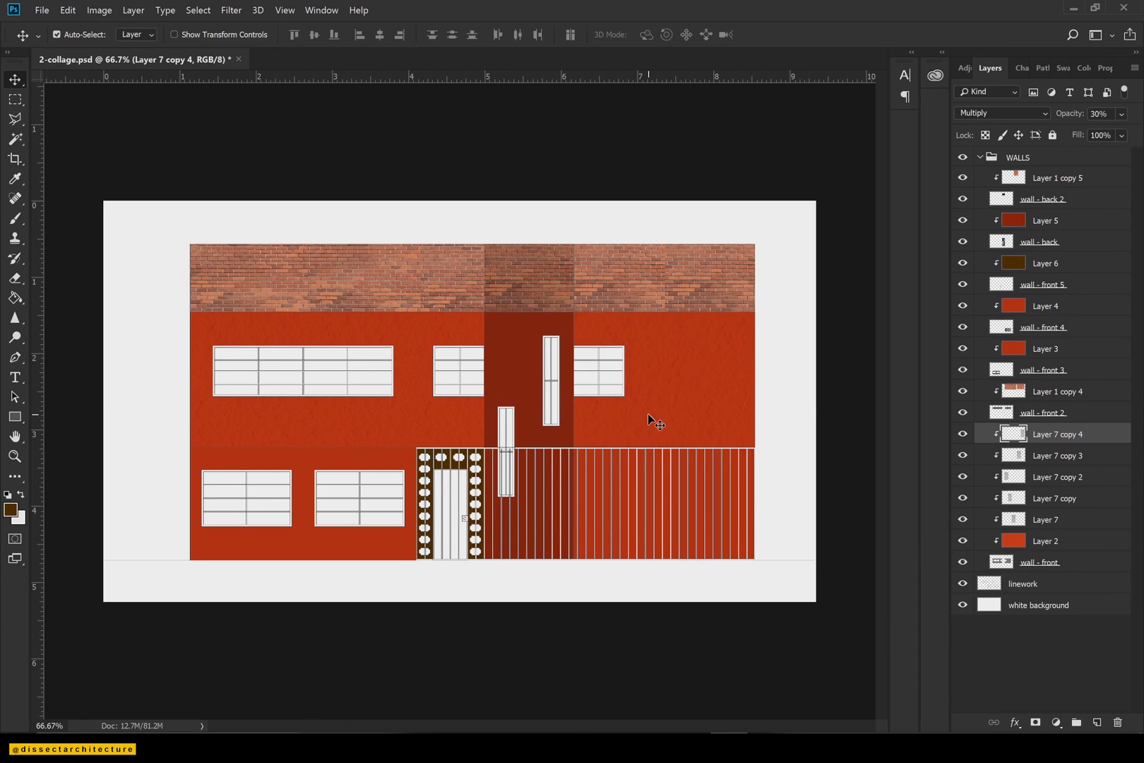
Paste the plaster texture above "Layer 3" and set it to Multiply at 30% opacity.
{"action": "left_click", "coordinate": [1045, 348]}
{"action": "key", "text": "ctrl+v"}
{"action": "left_click", "coordinate": [1001, 113]}
{"action": "left_click", "coordinate": [1044, 458]}
{"action": "left_click", "coordinate": [1044, 179]}
{"action": "left_click", "coordinate": [1037, 349]}
{"action": "left_click", "coordinate": [1099, 115]}
{"action": "key", "text": "Return"}
{"action": "key", "text": "Return"}
{"action": "type", "text": "30"}
{"action": "key", "text": "Return"}
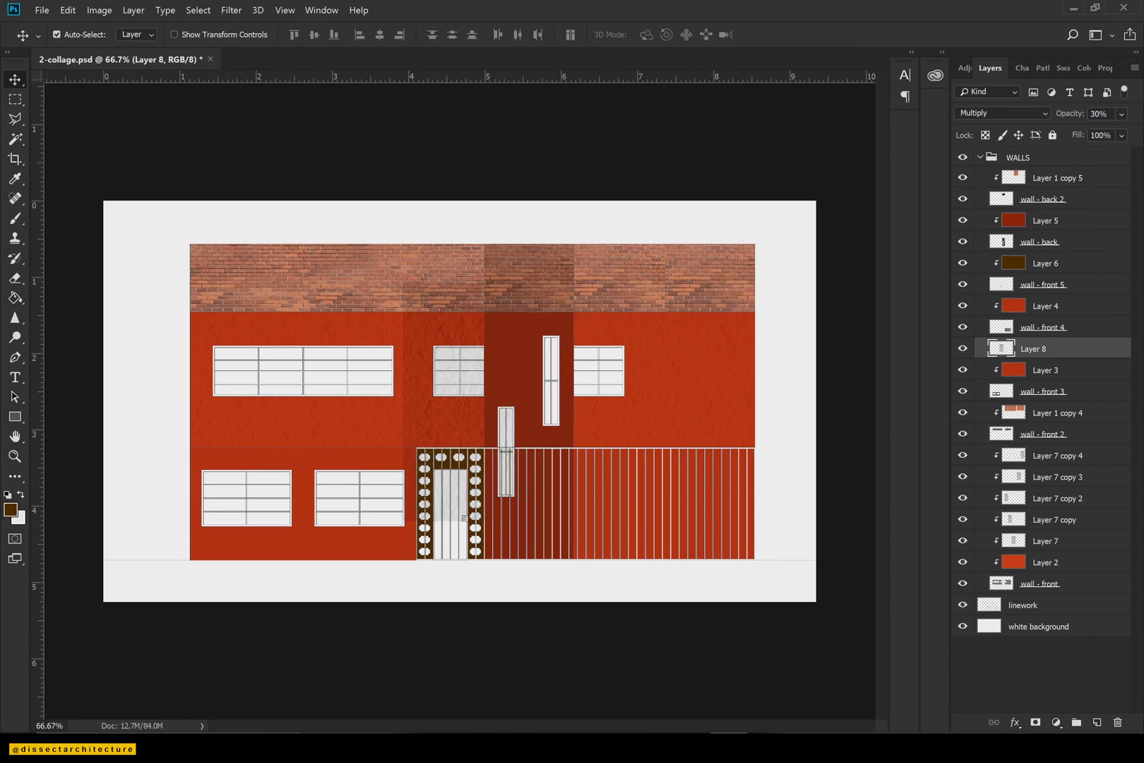
Move the pasted plaster texture down and left onto the lower left wall and clip it to "wall - front 3".
{"action": "key", "text": "shift+Down"}
{"action": "key", "text": "shift+Down"}
{"action": "key", "text": "shift+Down"}
{"action": "key", "text": "shift+Down"}
{"action": "key", "text": "shift+Down"}
{"action": "key", "text": "shift+Down"}
{"action": "key", "text": "shift+Down"}
{"action": "key", "text": "shift+Down"}
{"action": "key", "text": "shift+Down"}
{"action": "key", "text": "shift+Down"}
{"action": "key", "text": "shift+Down"}
{"action": "key", "text": "shift+Down"}
{"action": "key", "text": "shift+Down"}
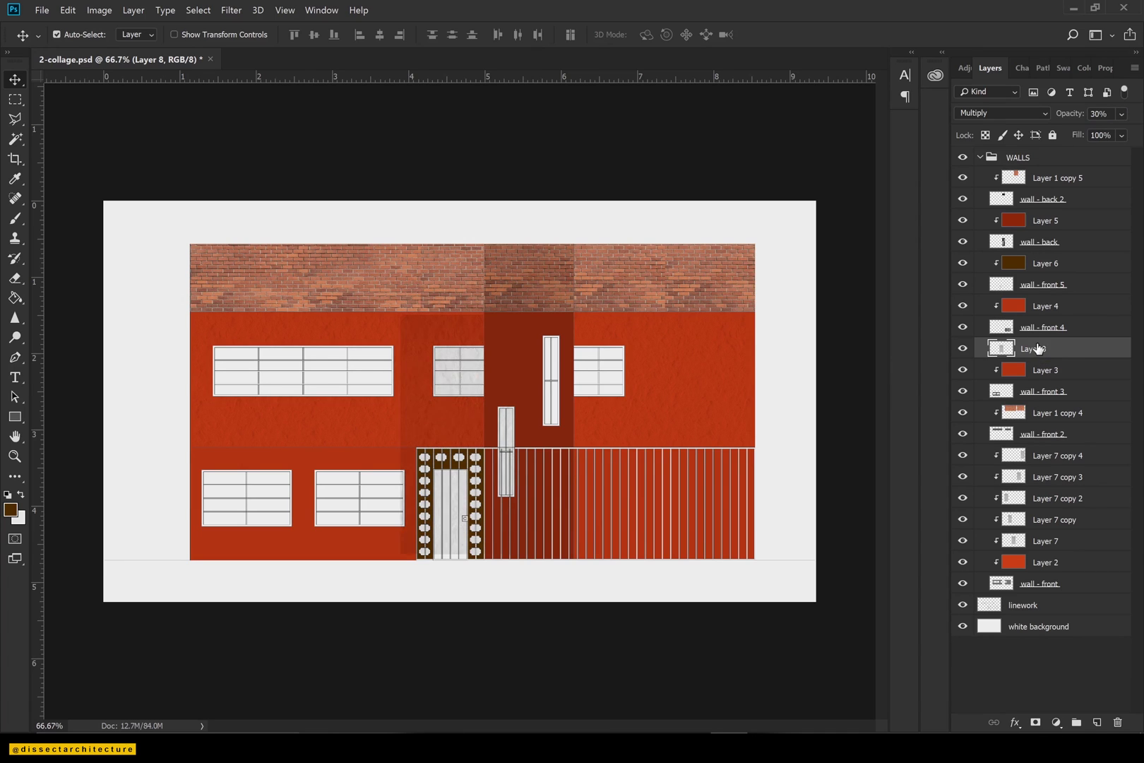
{"action": "key", "text": "shift+Left"}
{"action": "key", "text": "shift+Left"}
{"action": "key", "text": "shift+Left"}
{"action": "key", "text": "shift+Left"}
{"action": "key", "text": "shift+Left"}
{"action": "key", "text": "shift+Left"}
{"action": "key", "text": "shift+Left"}
{"action": "key", "text": "shift+Left"}
{"action": "key", "text": "shift+Left"}
{"action": "key", "text": "shift+Left"}
{"action": "key", "text": "shift+Left"}
{"action": "key", "text": "shift+Left"}
{"action": "key", "text": "shift+Left"}
{"action": "key", "text": "shift+Left"}
{"action": "key", "text": "shift+Left"}
{"action": "key", "text": "shift+Left"}
{"action": "key", "text": "shift+Left"}
{"action": "key", "text": "shift+Down"}
{"action": "key", "text": "shift+Down"}
{"action": "key", "text": "shift+Down"}
{"action": "key", "text": "shift+Down"}
{"action": "key", "text": "shift+Down"}
{"action": "key", "text": "shift+Down"}
{"action": "key", "text": "shift+Down"}
{"action": "key", "text": "shift+Down"}
{"action": "key", "text": "shift+Down"}
{"action": "key", "text": "shift+Down"}
{"action": "key", "text": "shift+Down"}
{"action": "key", "text": "shift+Down"}
{"action": "key", "text": "shift+Left"}
{"action": "key", "text": "shift+Left"}
{"action": "key", "text": "shift+Left"}
{"action": "left_click", "coordinate": [1052, 360], "text": "alt"}
Duplicate the clipped plaster texture and position the copies to cover the rest of the lower left wall.
{"action": "key", "text": "ctrl+j"}
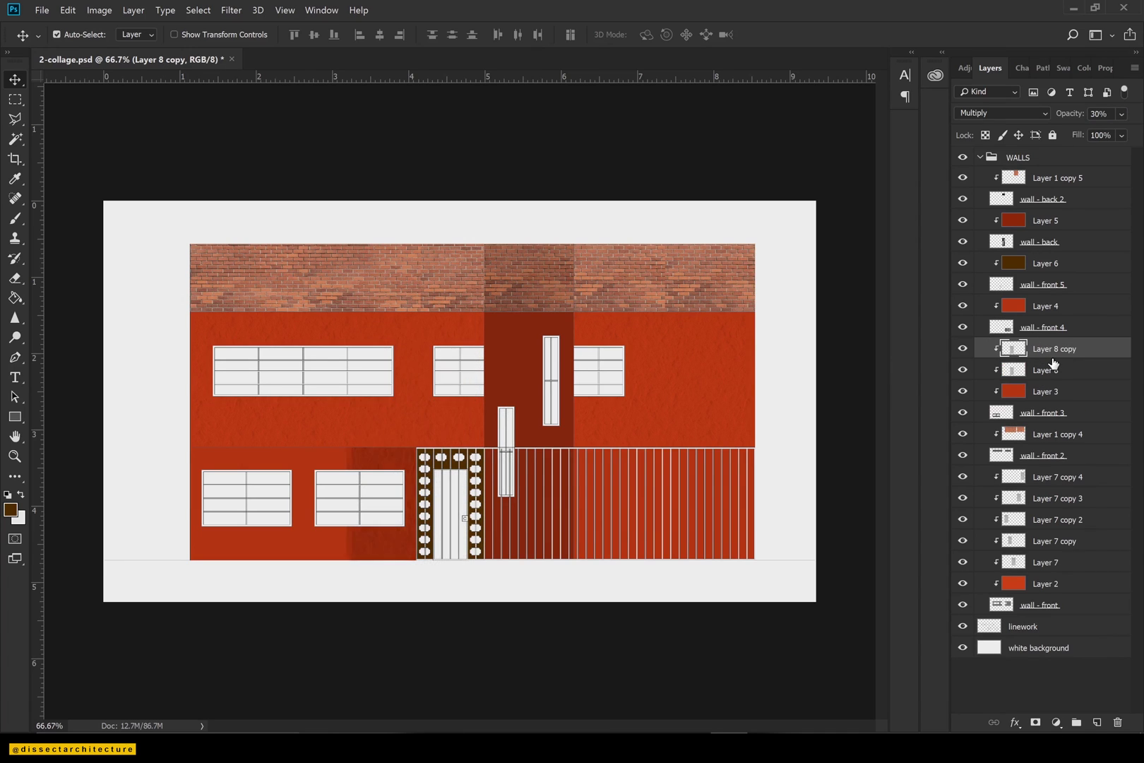
{"action": "left_click_drag", "start_coordinate": [342, 554], "coordinate": [258, 596]}
{"action": "key", "text": "ctrl+j"}
Copy the plaster texture to the lower right wall above "Layer 4", clip it to "wall - front 4" and duplicate it for full coverage.
{"action": "left_click_drag", "start_coordinate": [223, 540], "coordinate": [635, 531]}
{"action": "left_click_drag", "start_coordinate": [1034, 353], "coordinate": [1040, 292]}
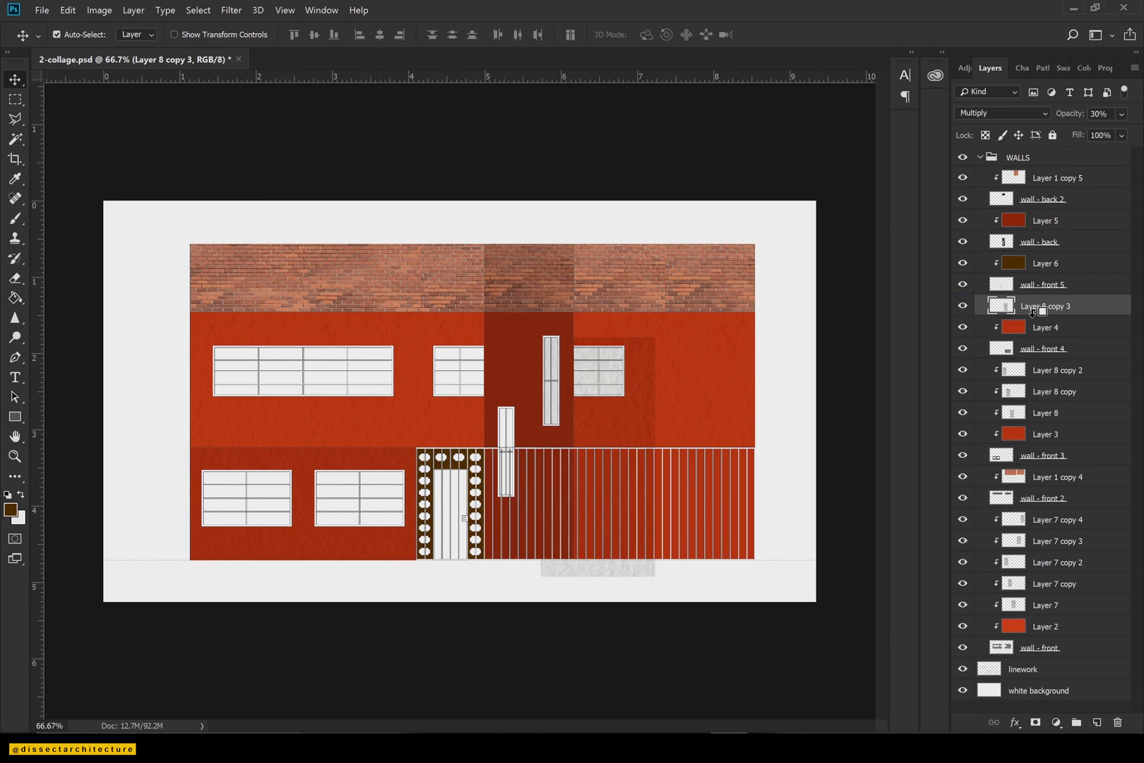
{"action": "left_click", "coordinate": [1037, 316], "text": "alt"}
{"action": "key", "text": "ctrl+j"}
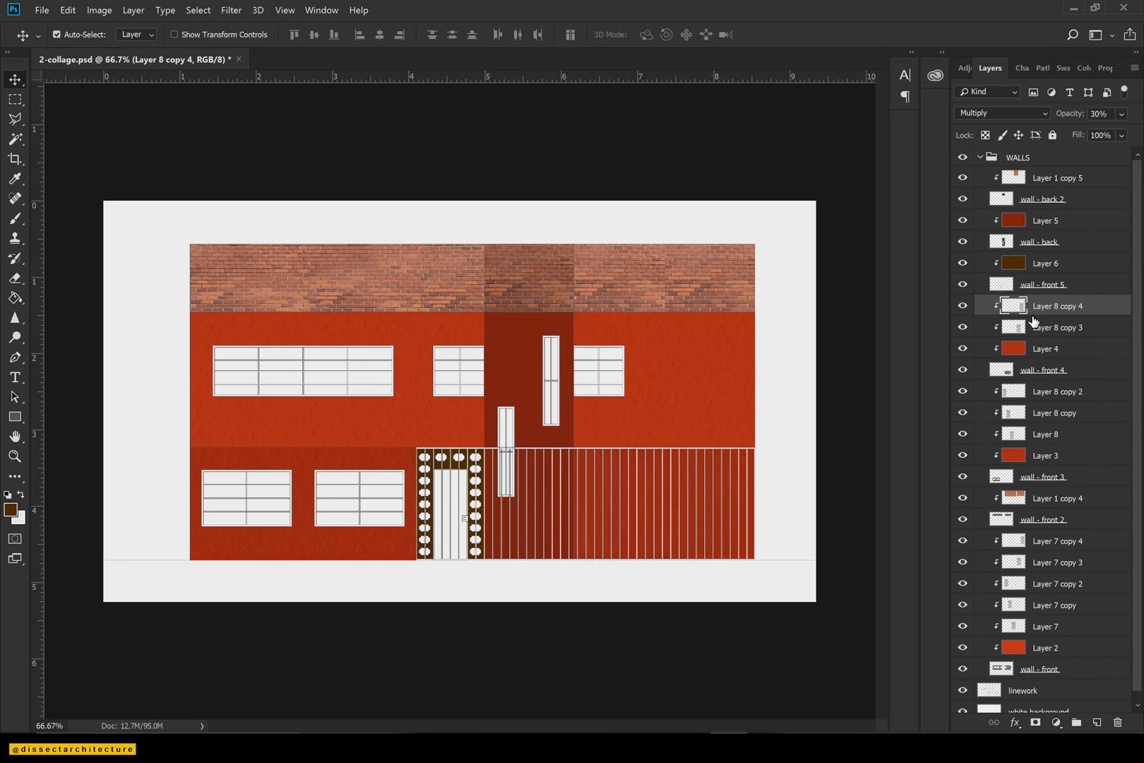
Copy the plaster texture above "Layer 5", move it over the tower and clip it to "wall - back".
{"action": "left_click_drag", "start_coordinate": [1034, 321], "coordinate": [1017, 210]}
{"action": "left_click_drag", "start_coordinate": [772, 411], "coordinate": [485, 408]}
{"action": "key", "text": "ctrl+t"}
{"action": "key", "text": "Return"}
{"action": "left_click", "coordinate": [1057, 229], "text": "alt"}
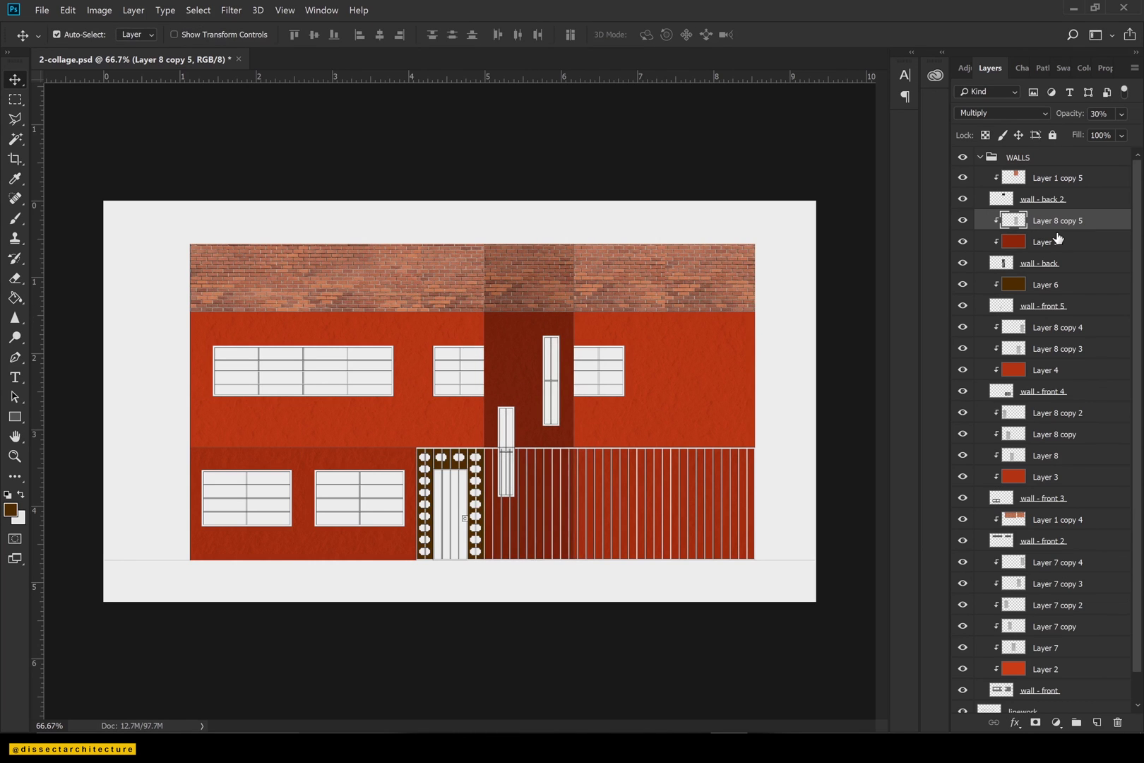
Collapse the "WALLS" group and create a new group above it named "Windows".
{"action": "left_click", "coordinate": [981, 156]}
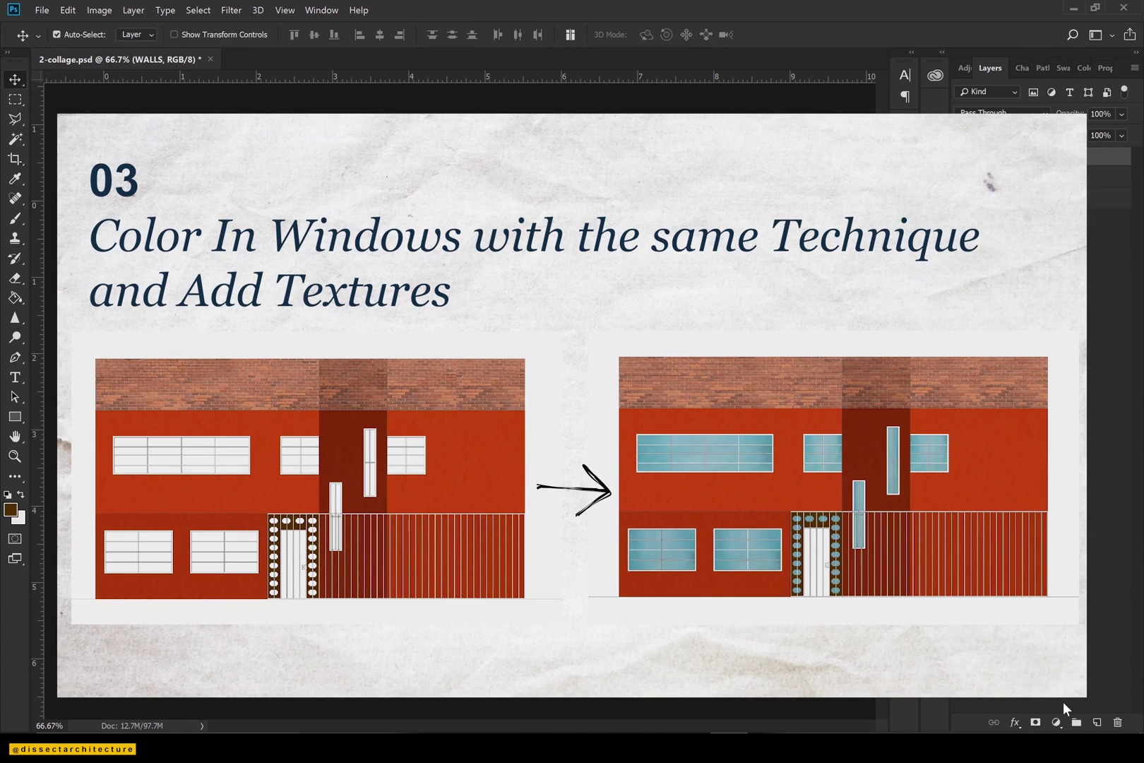
{"action": "left_click", "coordinate": [1076, 722]}
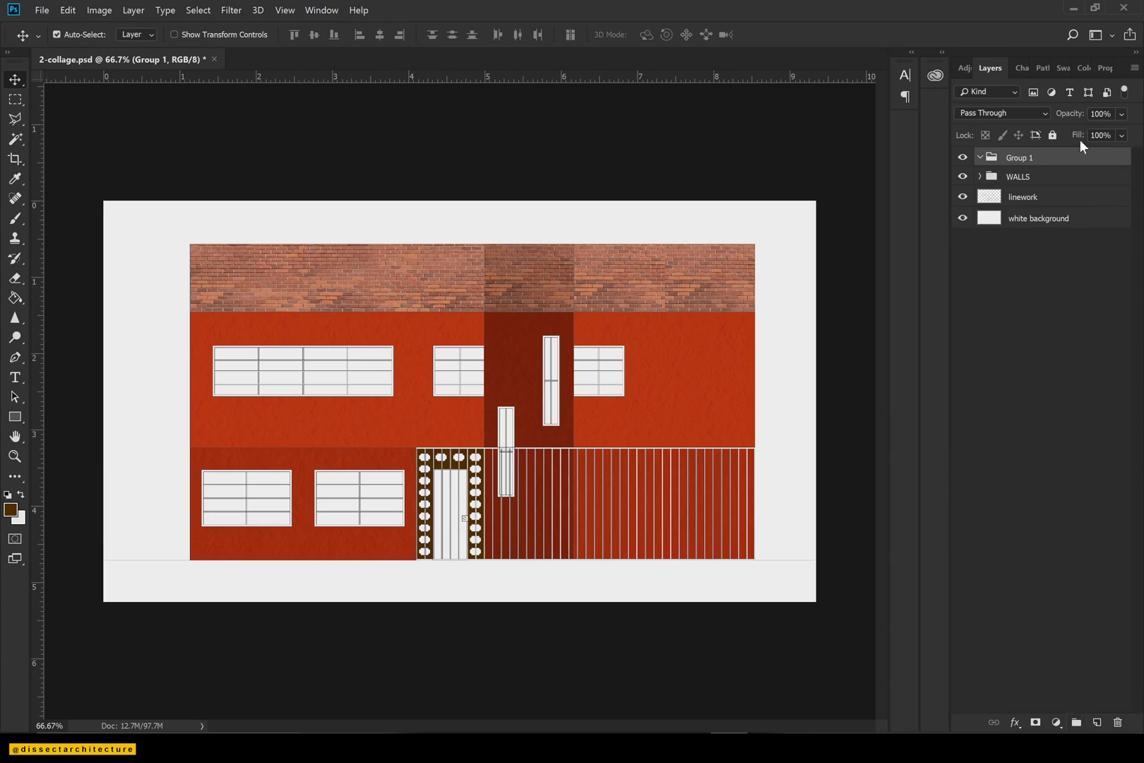
{"action": "type", "text": "Windows"}
{"action": "key", "text": "Return"}
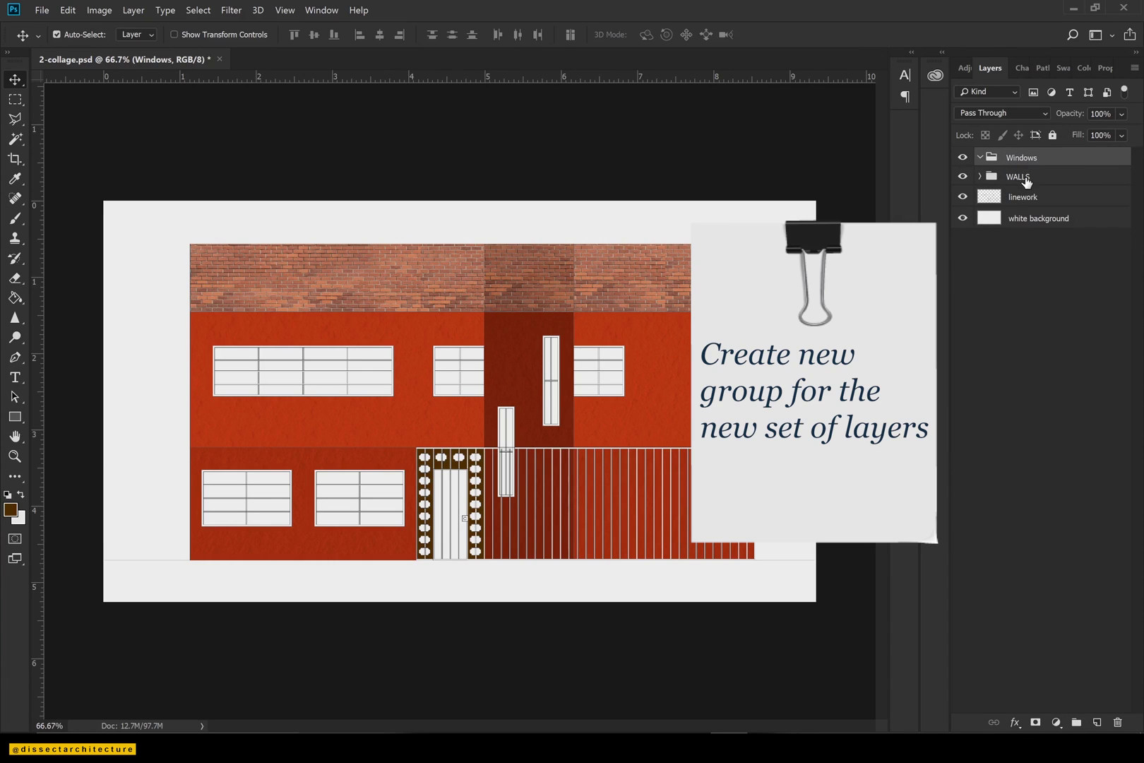
Add a new layer named "top - front" inside the "Windows" group.
{"action": "left_click", "coordinate": [1097, 722]}
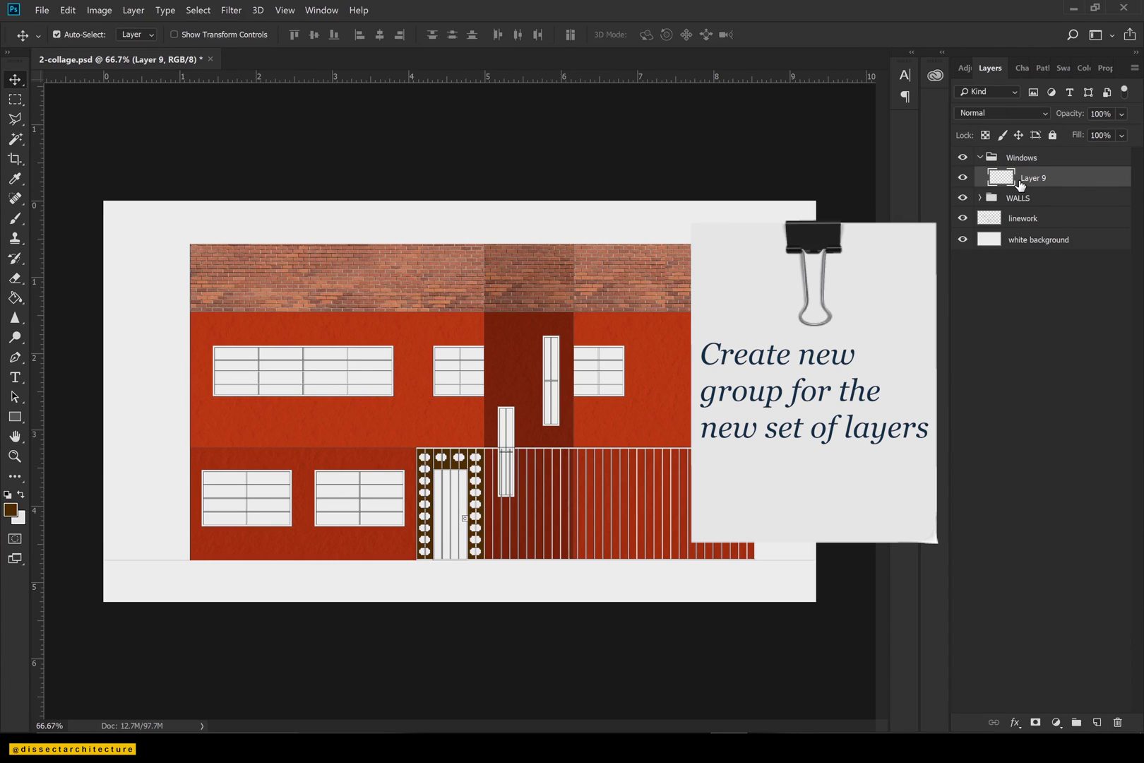
{"action": "double_click", "coordinate": [1033, 178]}
{"action": "type", "text": "top - front"}
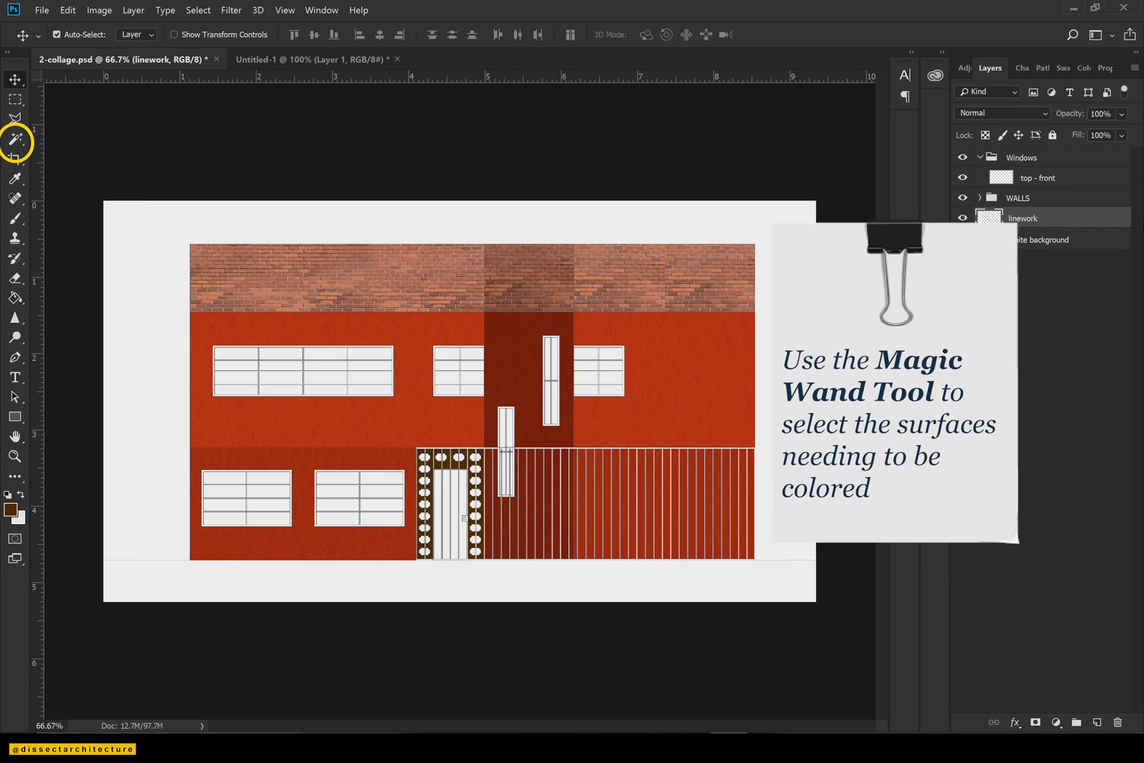
Select all the upper front window panes from the "linework" layer and fill them with grey 848483 on "top - front".
{"action": "key", "text": "ctrl+1"}
{"action": "left_click", "coordinate": [306, 364], "text": "shift"}
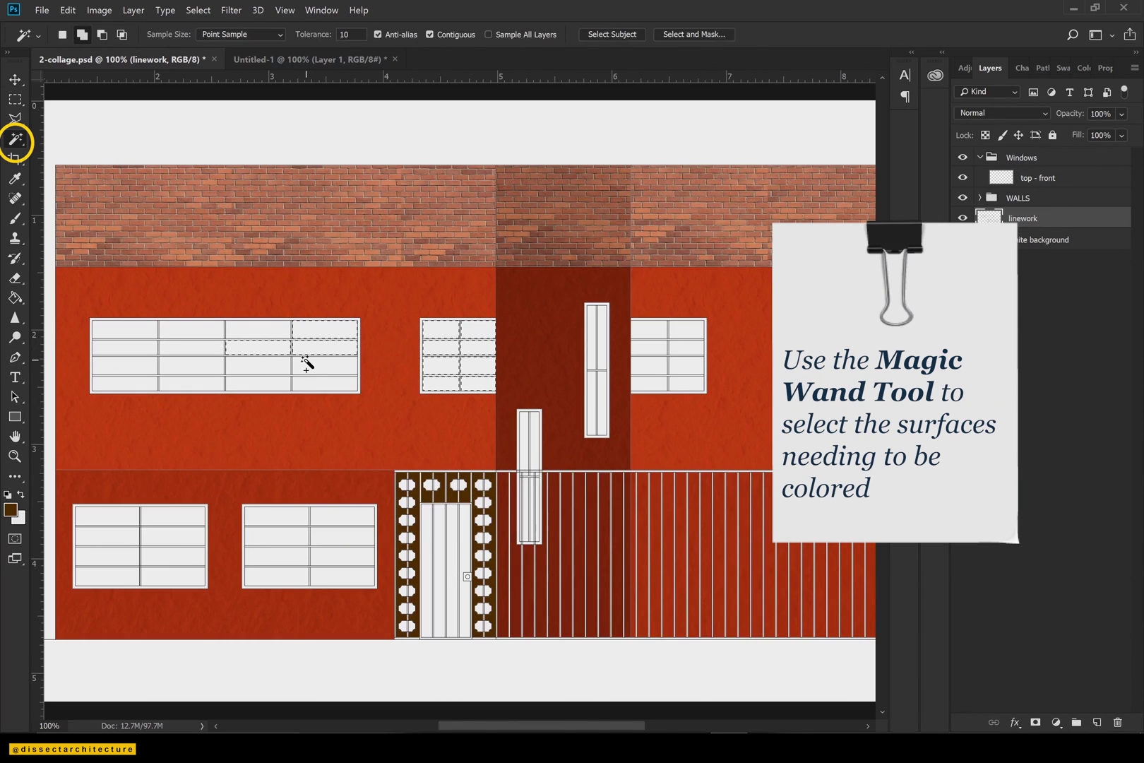
{"action": "left_click", "coordinate": [306, 362]}
{"action": "left_click", "coordinate": [258, 329]}
{"action": "left_click", "coordinate": [191, 329]}
{"action": "left_click", "coordinate": [125, 347]}
{"action": "left_click", "coordinate": [125, 365]}
{"action": "left_click", "coordinate": [192, 382]}
{"action": "left_click", "coordinate": [286, 384]}
{"action": "left_click", "coordinate": [309, 385]}
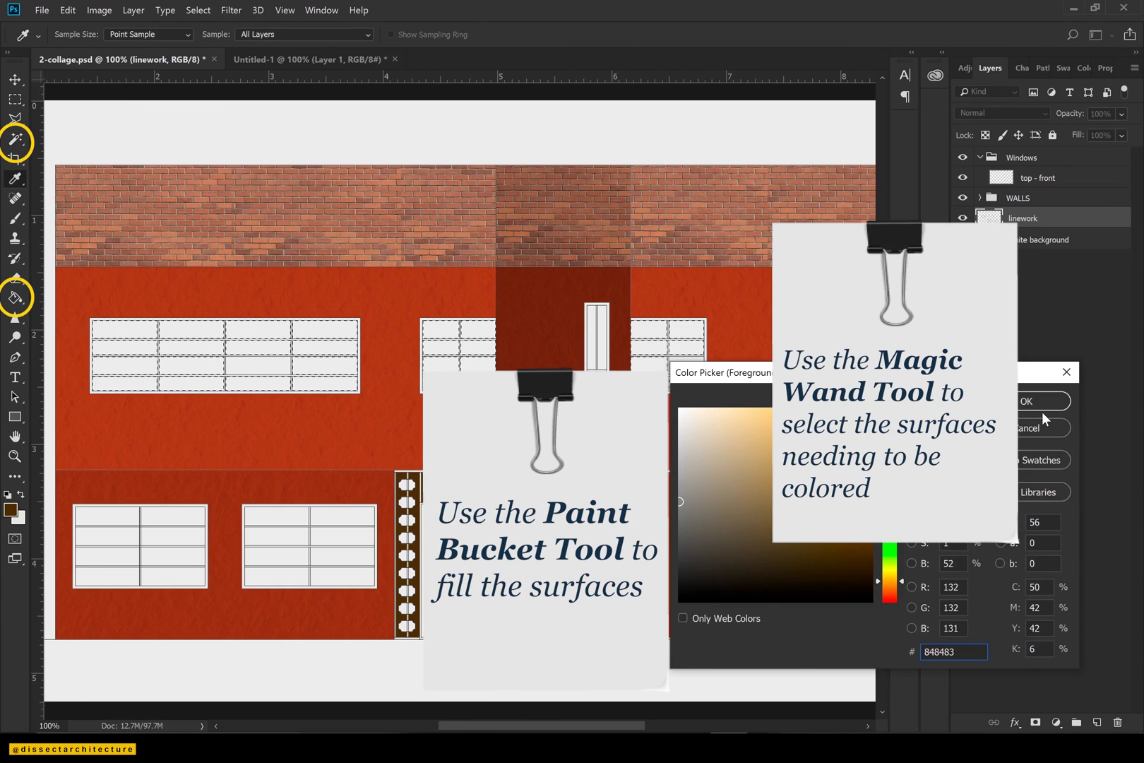
{"action": "left_click", "coordinate": [1041, 411]}
{"action": "key", "text": "alt+BackSpace"}
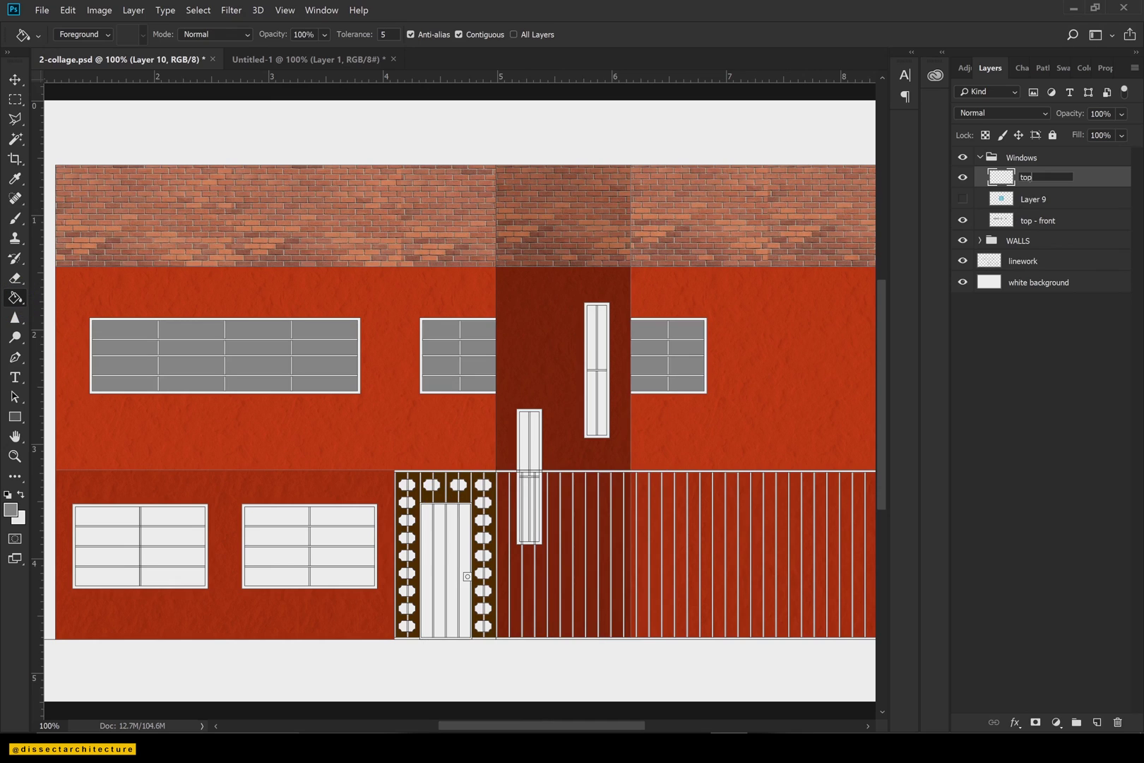
Name the new window layer "top back" and fill the panes of the tower's tall narrow windows with a darker grey.
{"action": "type", "text": "back"}
{"action": "key", "text": "Return"}
{"action": "left_click", "coordinate": [1022, 260]}
{"action": "key", "text": "w"}
{"action": "left_click", "coordinate": [596, 390]}
{"action": "key", "text": "ctrl+plus"}
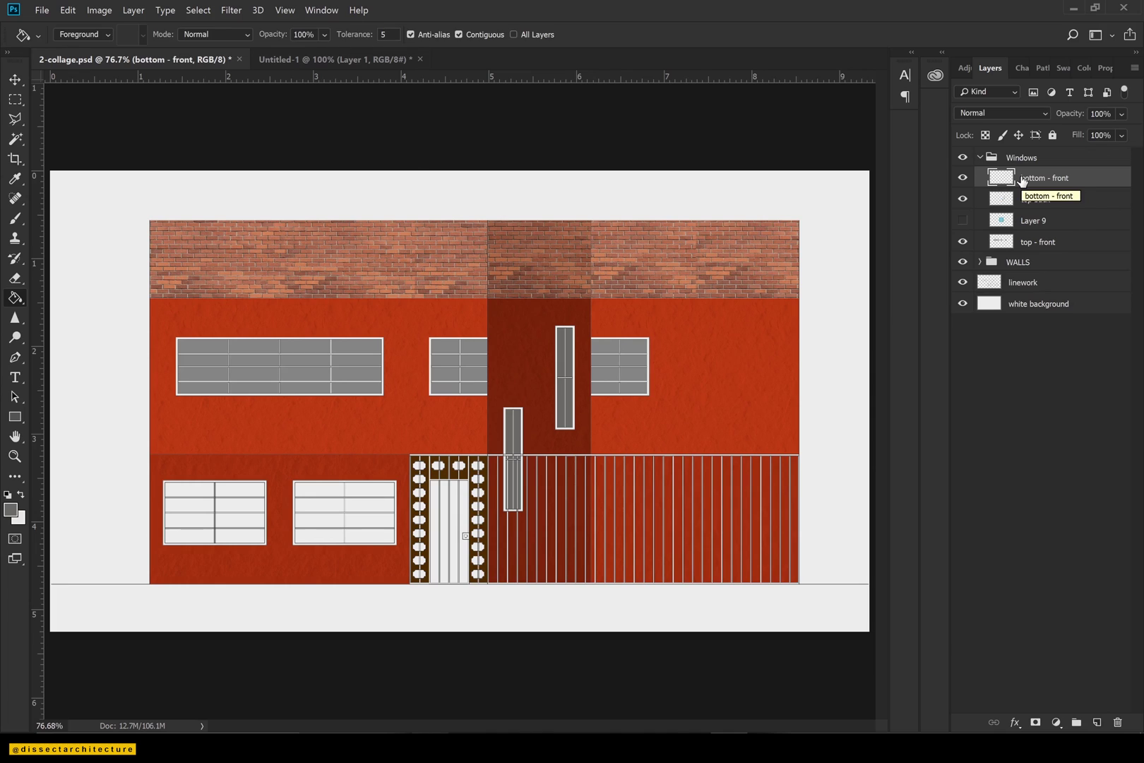
Select the panes of the two lower left windows from the "linework" layer and fill them with dark grey 5a5958 on "bottom - front".
{"action": "left_click", "coordinate": [10, 510]}
{"action": "type", "text": "5a5958"}
{"action": "key", "text": "Return"}
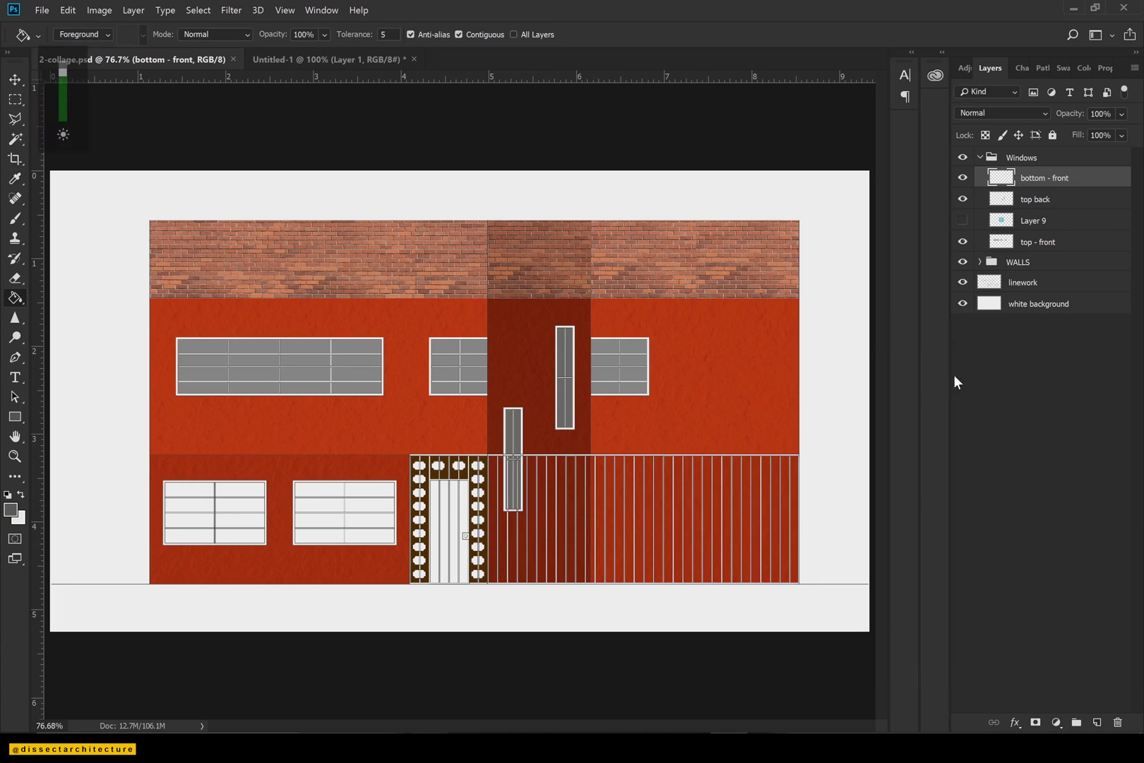
{"action": "left_click", "coordinate": [1018, 281]}
{"action": "key", "text": "w"}
{"action": "left_click", "coordinate": [357, 496]}
{"action": "left_click", "coordinate": [361, 491]}
{"action": "left_click", "coordinate": [238, 490]}
{"action": "left_click", "coordinate": [239, 505]}
{"action": "left_click", "coordinate": [238, 520]}
{"action": "left_click", "coordinate": [237, 535]}
{"action": "left_click", "coordinate": [189, 535]}
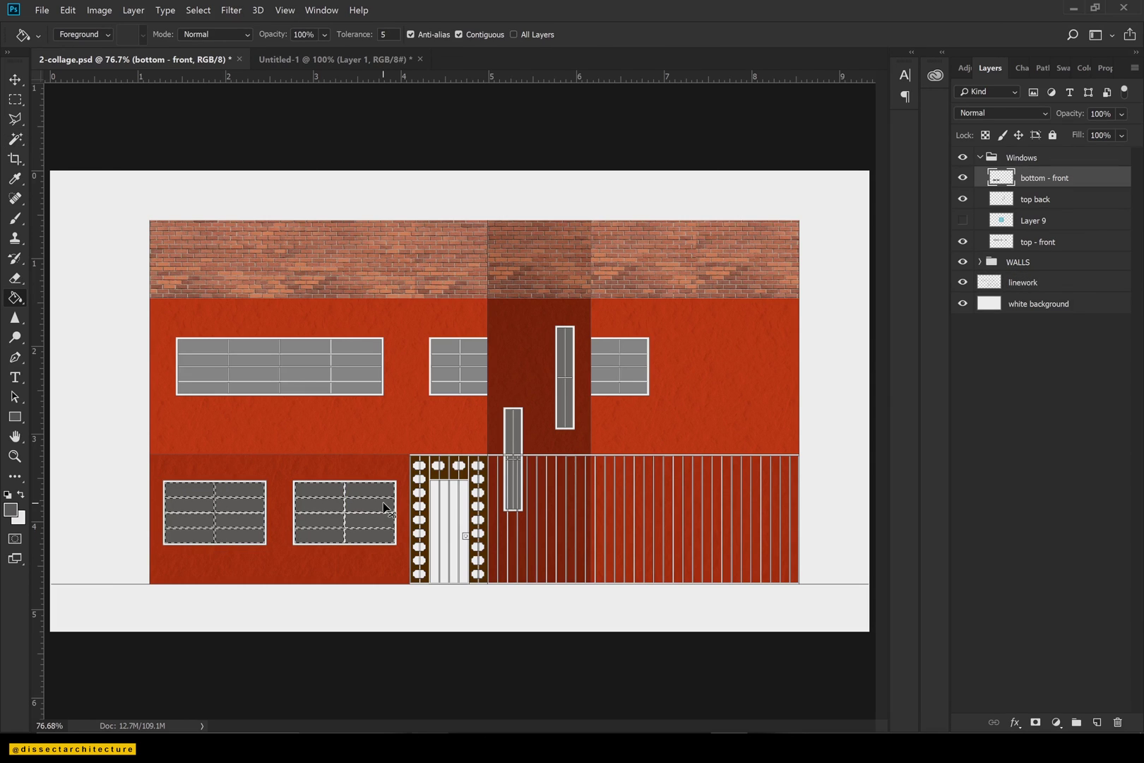
Show the blue texture on "Layer 9", clip it to "top - front" and position it over the wide upper-left window.
{"action": "key", "text": "ctrl+d"}
{"action": "key", "text": "ctrl+s"}
{"action": "left_click", "coordinate": [962, 220]}
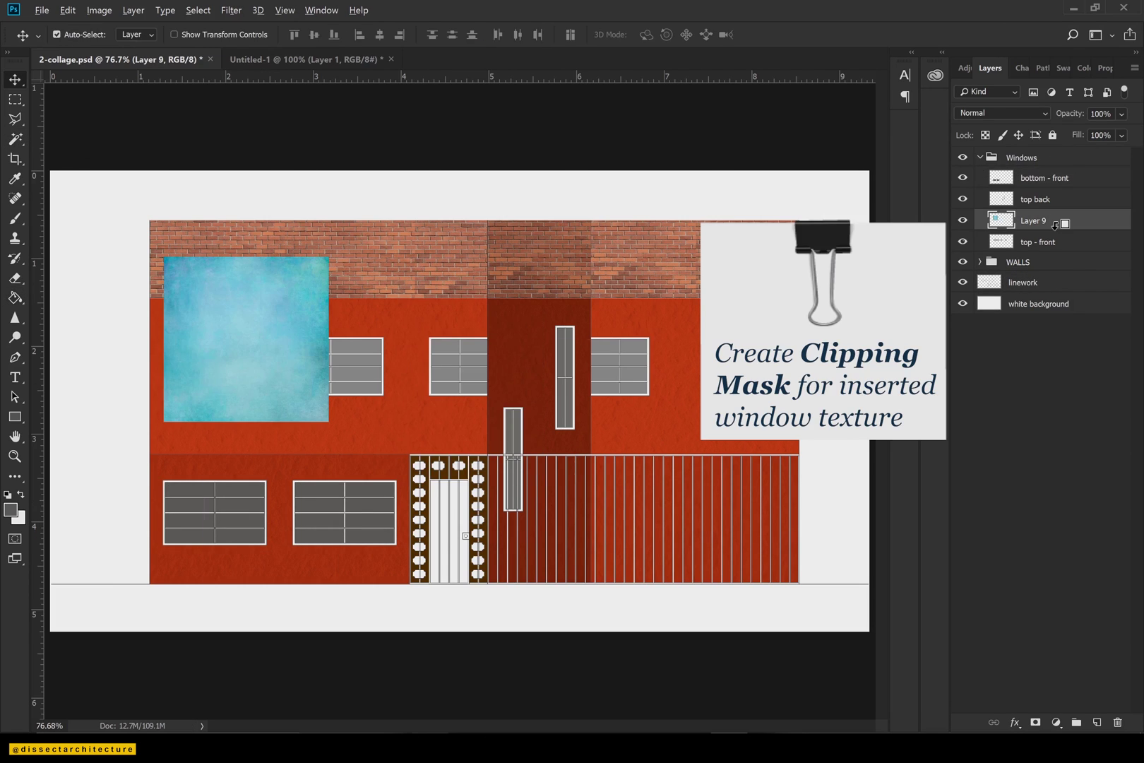
{"action": "left_click", "coordinate": [1055, 225], "text": "alt"}
{"action": "left_click_drag", "start_coordinate": [301, 310], "coordinate": [313, 389]}
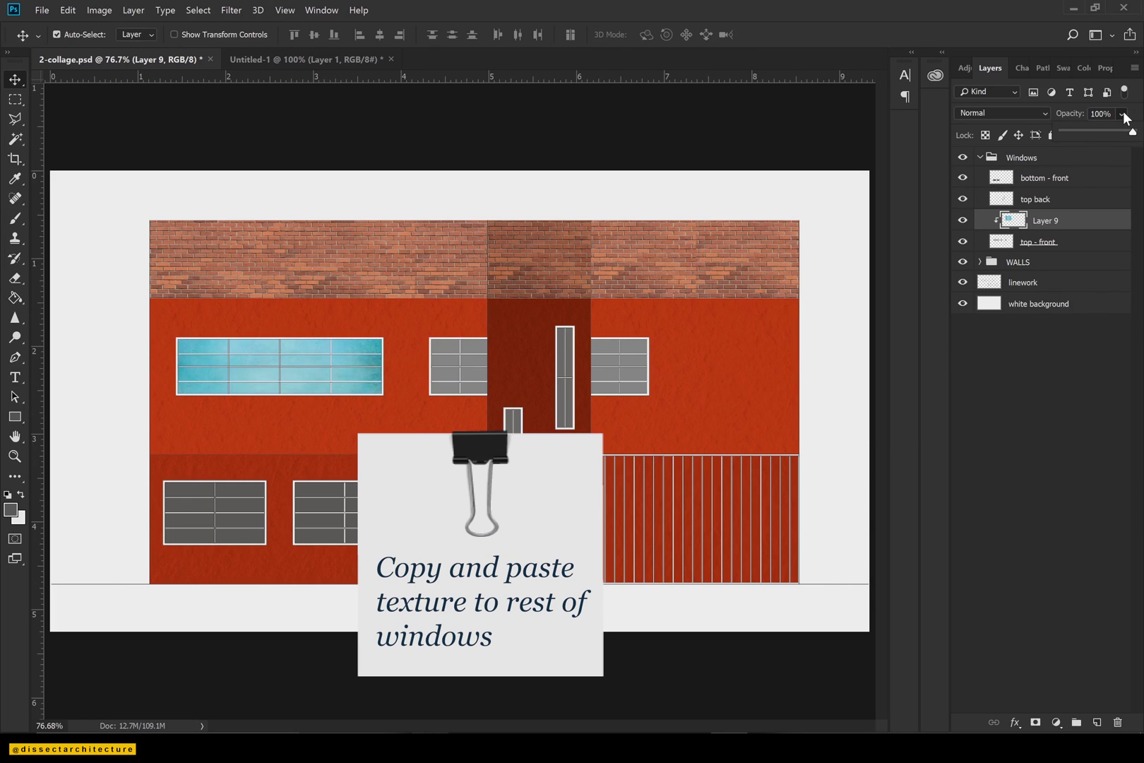
Lower the window texture's opacity to 71% and place a clipped copy over the upper middle window.
{"action": "left_click_drag", "start_coordinate": [1132, 131], "coordinate": [1113, 134]}
{"action": "left_click", "coordinate": [300, 416]}
{"action": "left_click_drag", "start_coordinate": [304, 393], "coordinate": [480, 374]}
{"action": "left_click_drag", "start_coordinate": [1032, 220], "coordinate": [1008, 242]}
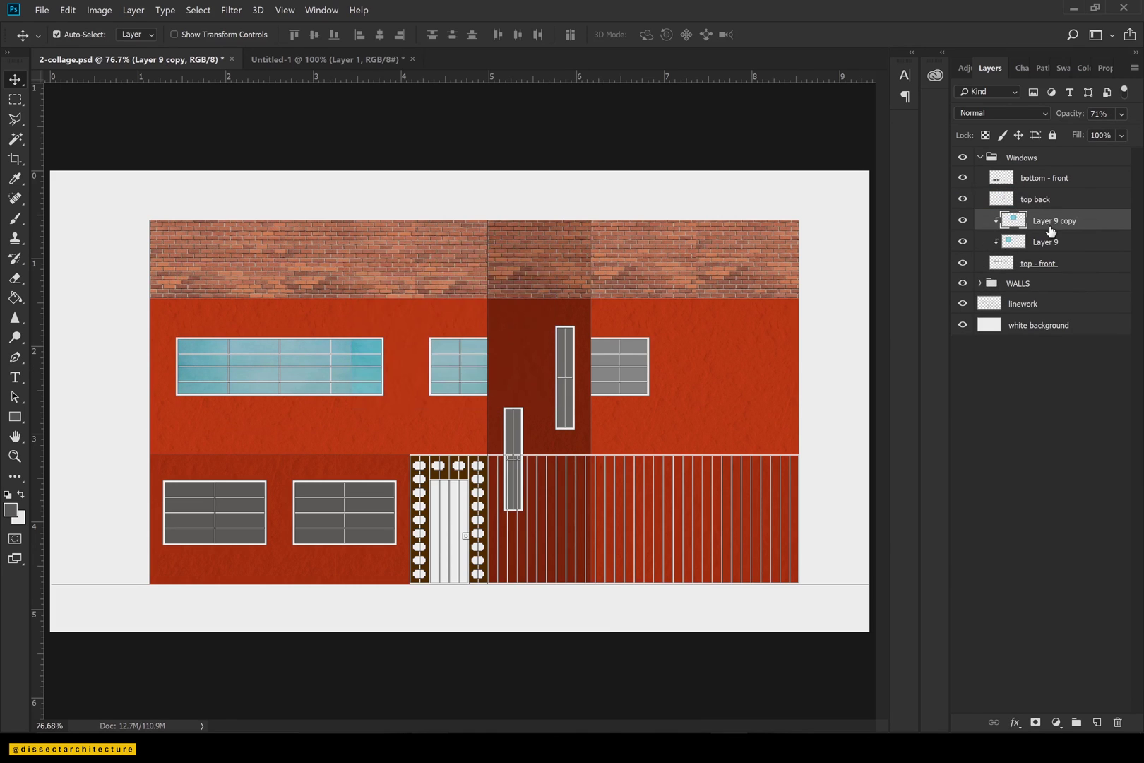
Narrow the copied texture to fit the upper middle window, place another copy over the upper right window, and save.
{"action": "key", "text": "ctrl+t"}
{"action": "left_click_drag", "start_coordinate": [350, 326], "coordinate": [428, 326]}
{"action": "left_click_drag", "start_coordinate": [555, 326], "coordinate": [502, 317]}
{"action": "key", "text": "Return"}
{"action": "left_click_drag", "start_coordinate": [487, 314], "coordinate": [646, 397]}
{"action": "key", "text": "ctrl+s"}
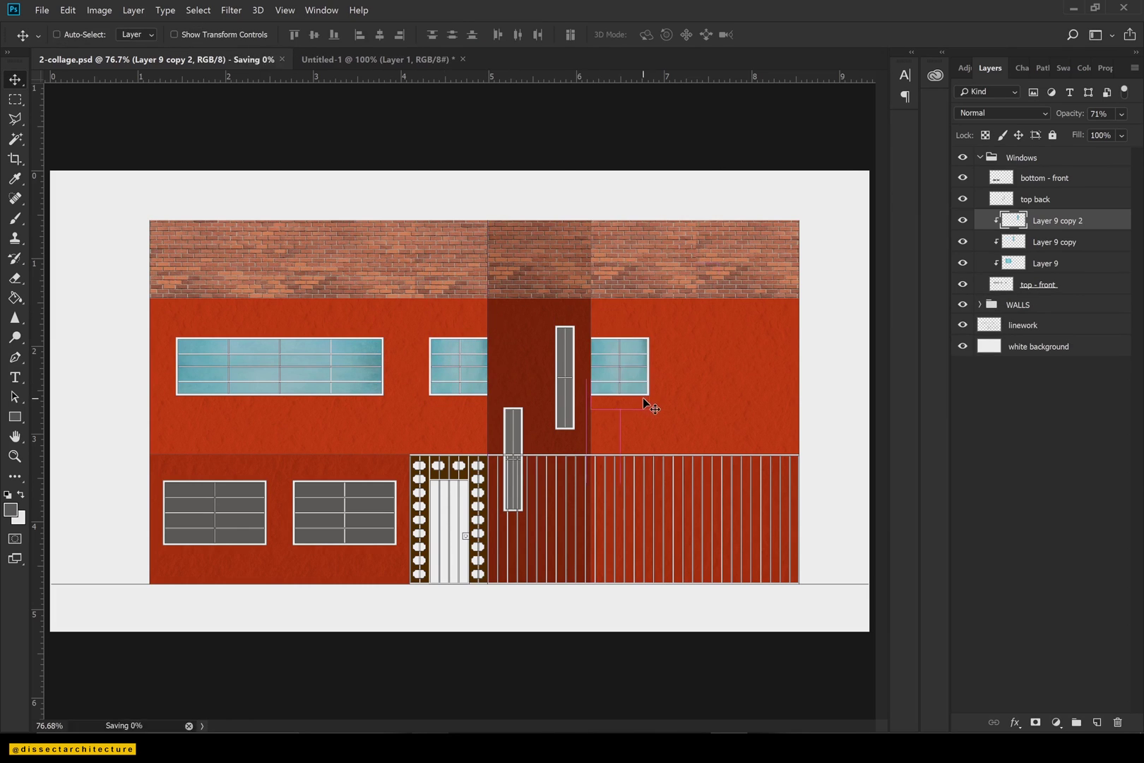
Copy the wide window's texture down over the two lower windows and clip the copy to "bottom - front".
{"action": "left_click", "coordinate": [1039, 179]}
{"action": "left_click", "coordinate": [340, 368], "text": "ctrl"}
{"action": "left_click_drag", "start_coordinate": [344, 375], "coordinate": [348, 540]}
{"action": "left_click_drag", "start_coordinate": [1041, 263], "coordinate": [1043, 170]}
{"action": "left_click", "coordinate": [1052, 194]}
{"action": "left_click", "coordinate": [1051, 183], "text": "alt"}
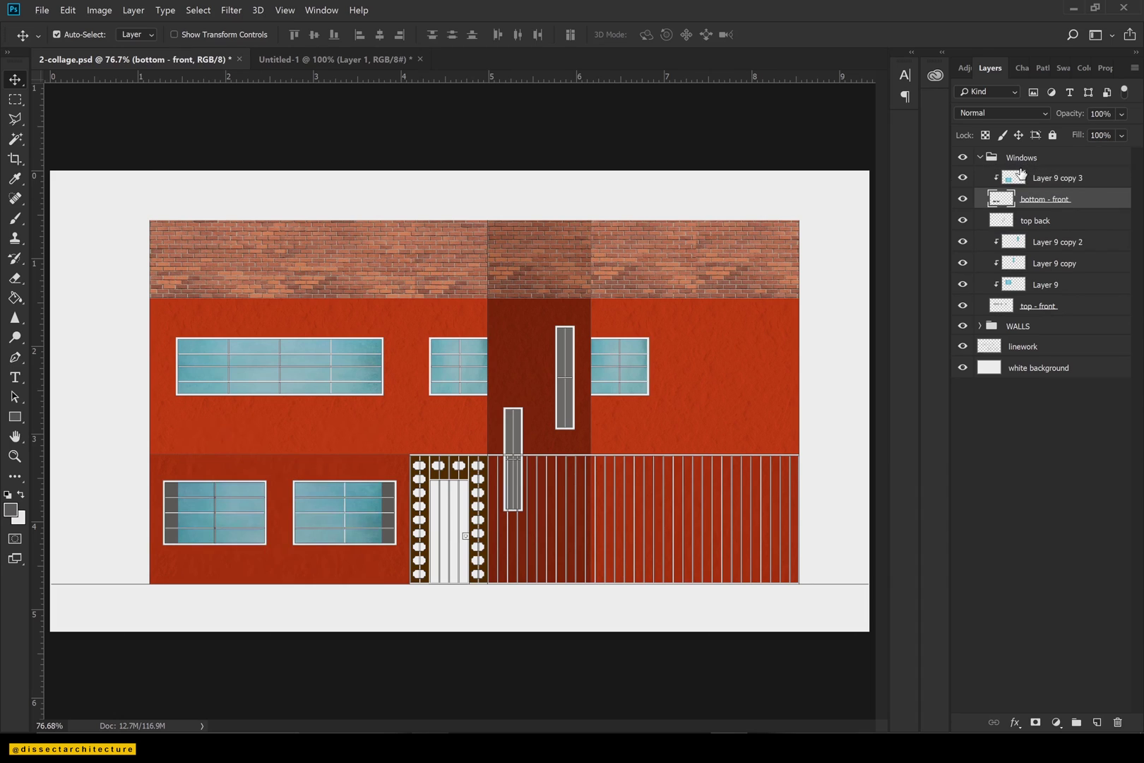
Narrow the lower texture copy to about 52% width so it fits the lower-left window.
{"action": "left_click", "coordinate": [1068, 181]}
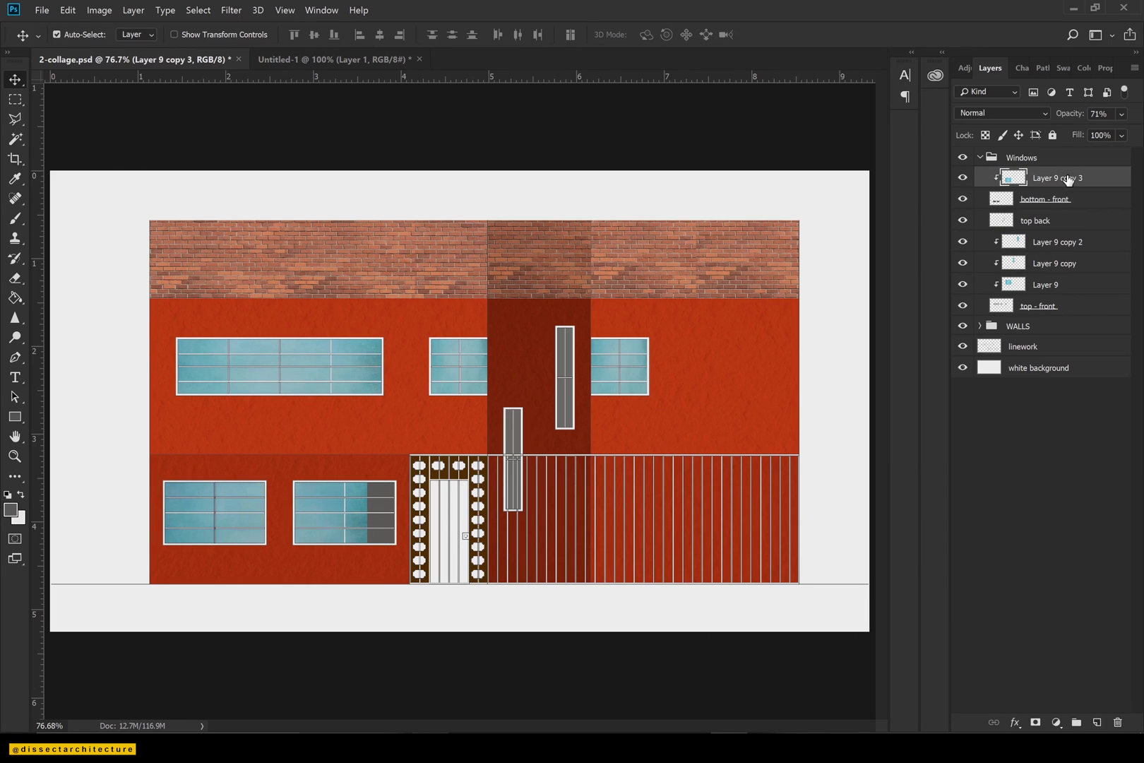
{"action": "key", "text": "ctrl+t"}
{"action": "left_click_drag", "start_coordinate": [367, 509], "coordinate": [268, 508]}
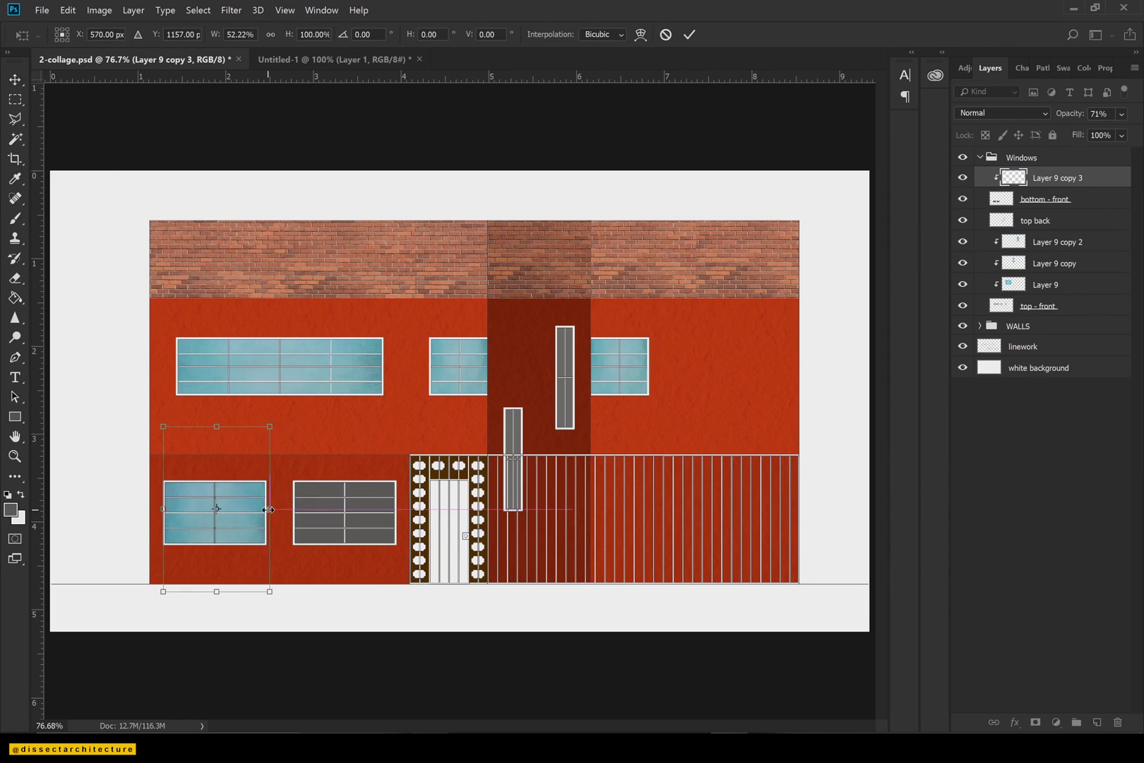
{"action": "key", "text": "Return"}
Duplicate the lower-left window's texture, shift the copy across to cover the second lower window, and save.
{"action": "key", "text": "ctrl+j"}
{"action": "key", "text": "shift+Right"}
{"action": "key", "text": "shift+Right"}
{"action": "key", "text": "shift+Right"}
{"action": "key", "text": "shift+Right"}
{"action": "key", "text": "shift+Right"}
{"action": "key", "text": "shift+Right"}
{"action": "key", "text": "shift+Right"}
{"action": "key", "text": "shift+Right"}
{"action": "key", "text": "shift+Right"}
{"action": "key", "text": "shift+Right"}
{"action": "key", "text": "shift+Right"}
{"action": "key", "text": "shift+Right"}
{"action": "key", "text": "shift+Right"}
{"action": "key", "text": "shift+Right"}
{"action": "key", "text": "shift+Right"}
{"action": "key", "text": "shift+Right"}
{"action": "key", "text": "shift+Right"}
{"action": "key", "text": "shift+Right"}
{"action": "key", "text": "shift+Right"}
{"action": "key", "text": "shift+Right"}
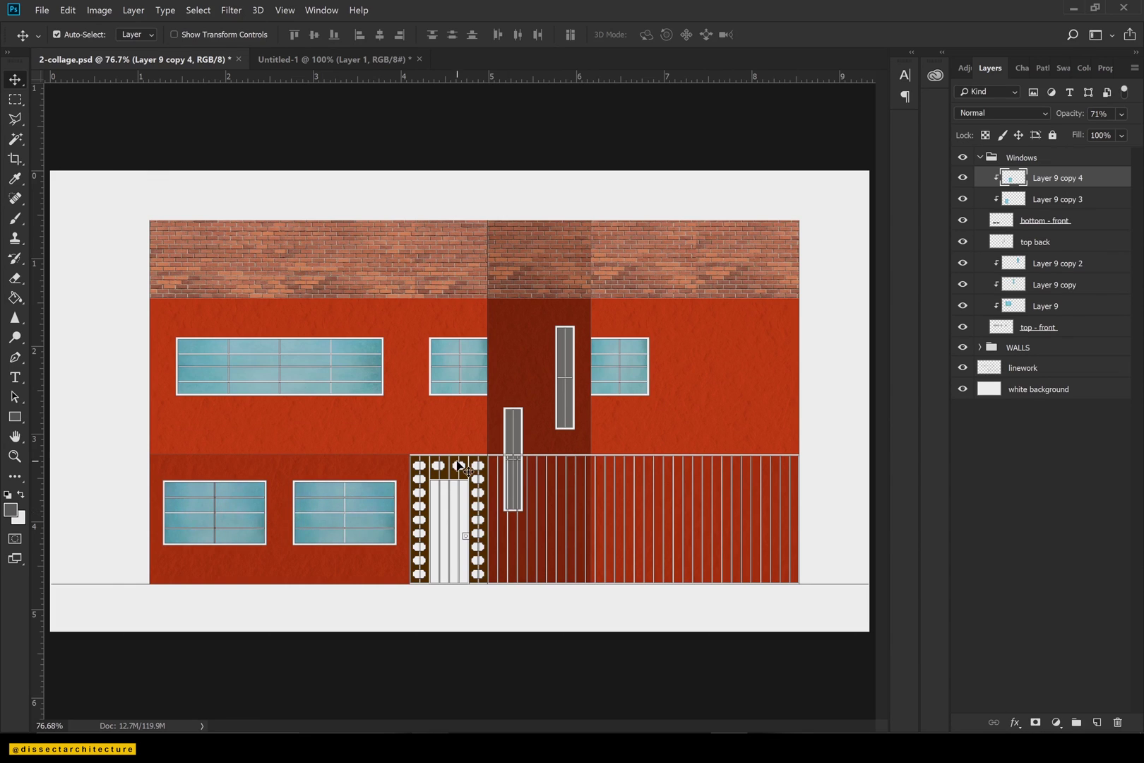
{"action": "key", "text": "ctrl+s"}
Copy the upper right window's texture over the tower's upper tall window and clip it to "top back".
{"action": "left_click", "coordinate": [1010, 312]}
{"action": "left_click", "coordinate": [1015, 266]}
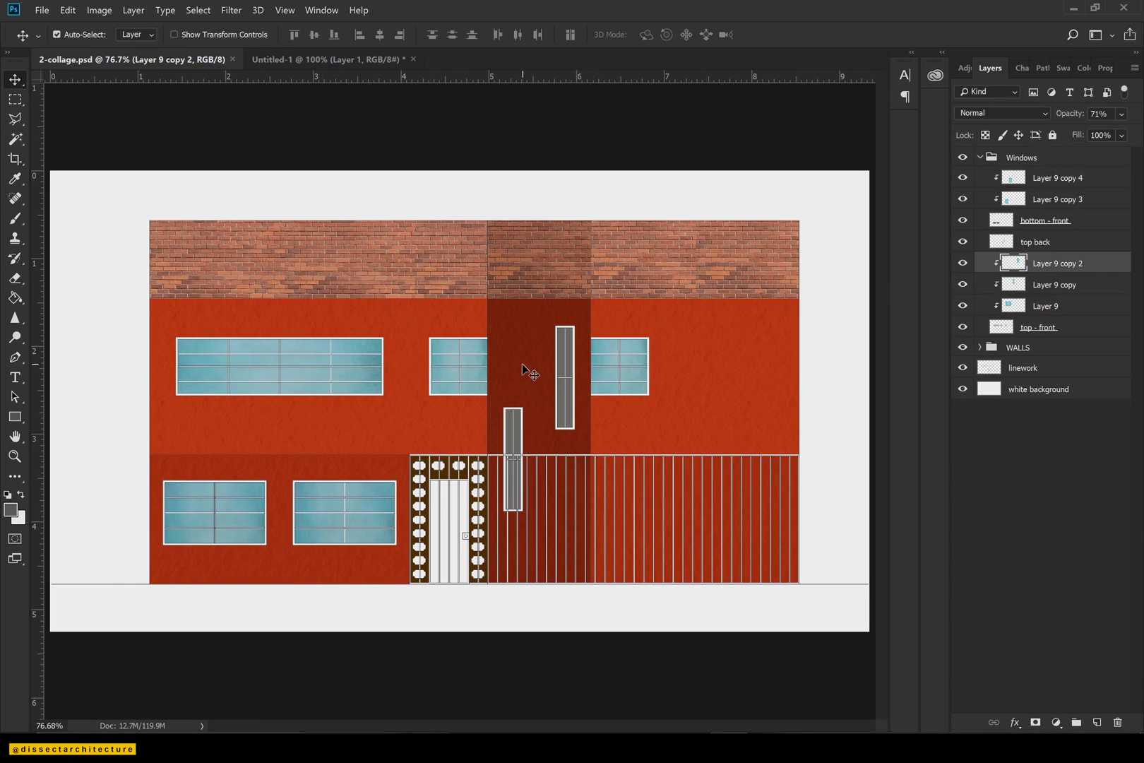
{"action": "left_click_drag", "start_coordinate": [558, 383], "coordinate": [557, 395]}
{"action": "left_click_drag", "start_coordinate": [1055, 263], "coordinate": [1055, 233]}
{"action": "key", "text": "ctrl+alt+g"}
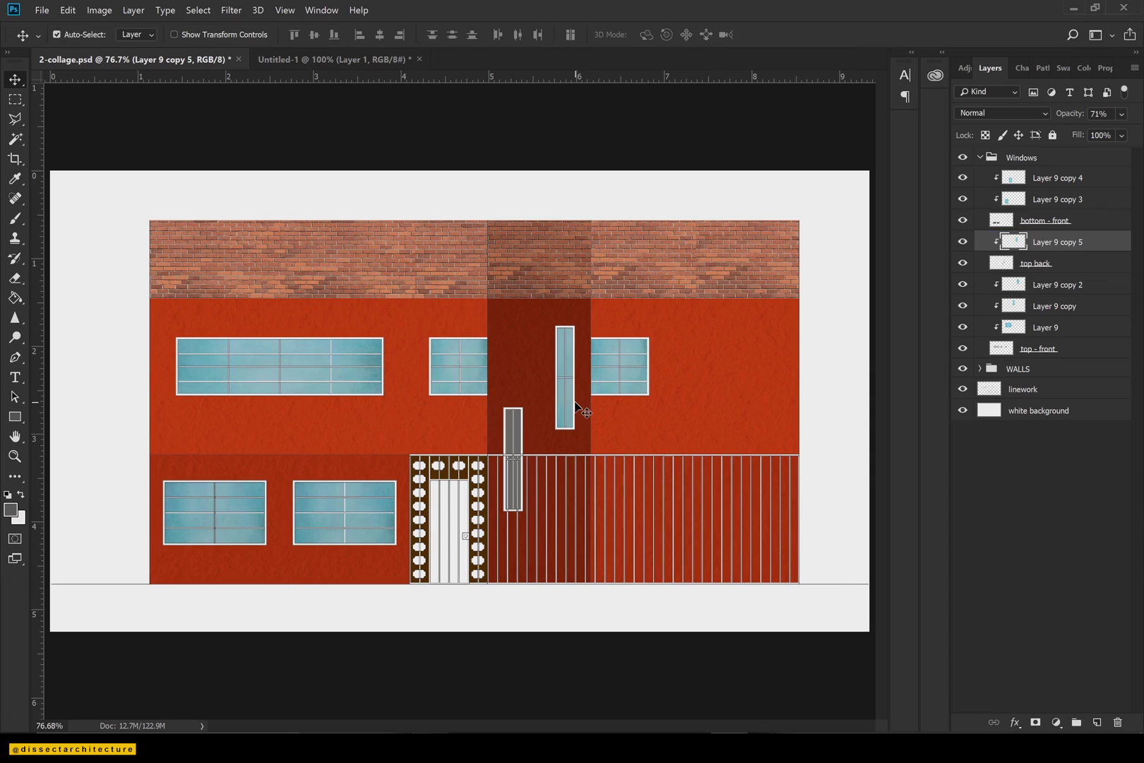
Narrow the texture to the tall window's width, duplicate it over the tower's lower tall window, and save.
{"action": "key", "text": "ctrl+t"}
{"action": "left_click_drag", "start_coordinate": [605, 360], "coordinate": [552, 359]}
{"action": "key", "text": "Return"}
{"action": "key", "text": "ctrl+j"}
{"action": "left_click_drag", "start_coordinate": [570, 404], "coordinate": [524, 495]}
{"action": "key", "text": "ctrl+s"}
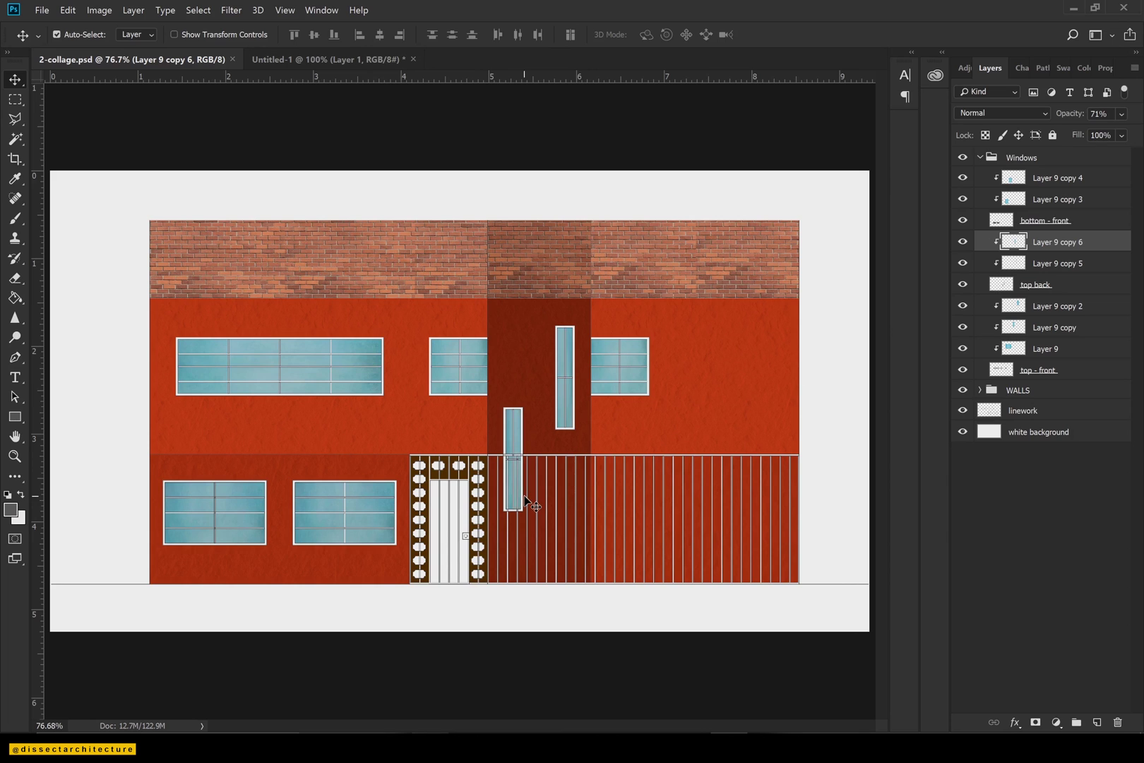
Add a new layer named "Door Windows" at the top of the "Windows" group and save the file.
{"action": "left_click", "coordinate": [1051, 178]}
{"action": "left_click", "coordinate": [1097, 722]}
{"action": "double_click", "coordinate": [1034, 178]}
{"action": "type", "text": "Door Windows"}
{"action": "key", "text": "Return"}
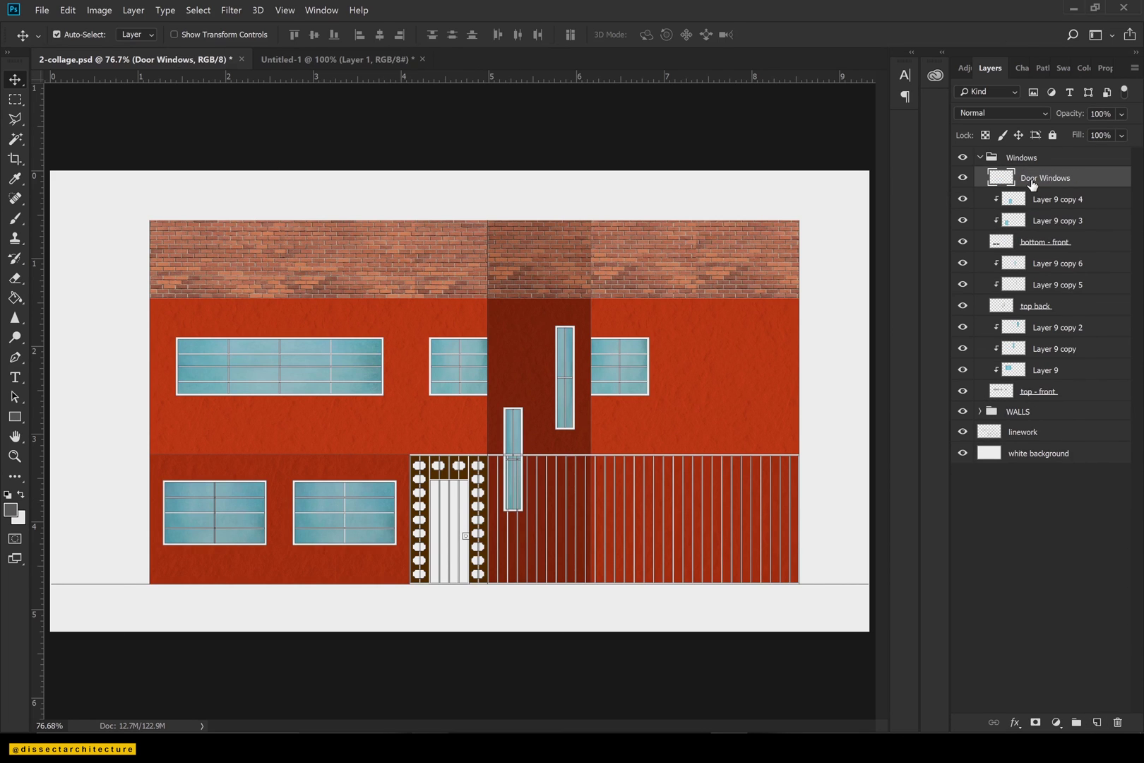
{"action": "key", "text": "ctrl+s"}
Select all the small decorative panes around the door from "linework" and fill them with dark grey 3e3e3d on "Door Windows".
{"action": "key", "text": "z"}
{"action": "left_click_drag", "start_coordinate": [397, 612], "coordinate": [502, 430]}
{"action": "left_click", "coordinate": [12, 511]}
{"action": "left_click", "coordinate": [680, 555]}
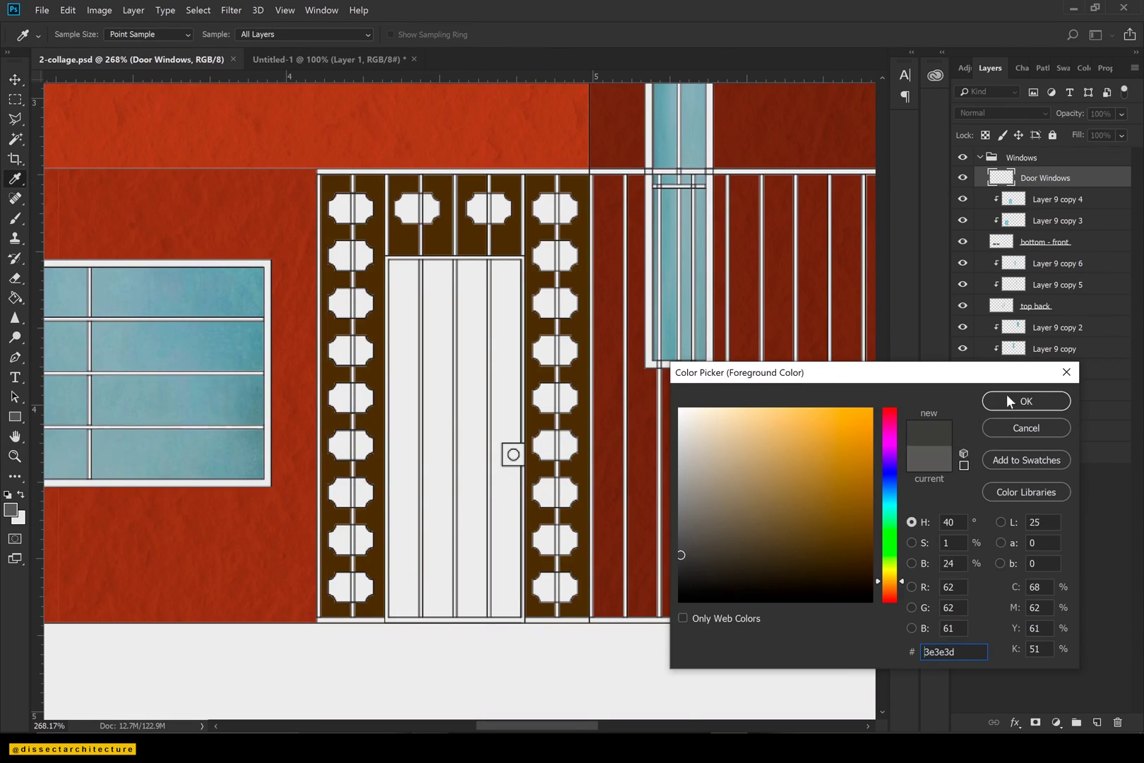
{"action": "left_click", "coordinate": [1015, 401]}
{"action": "key", "text": "w"}
{"action": "left_click", "coordinate": [1024, 432]}
{"action": "left_click", "coordinate": [488, 209]}
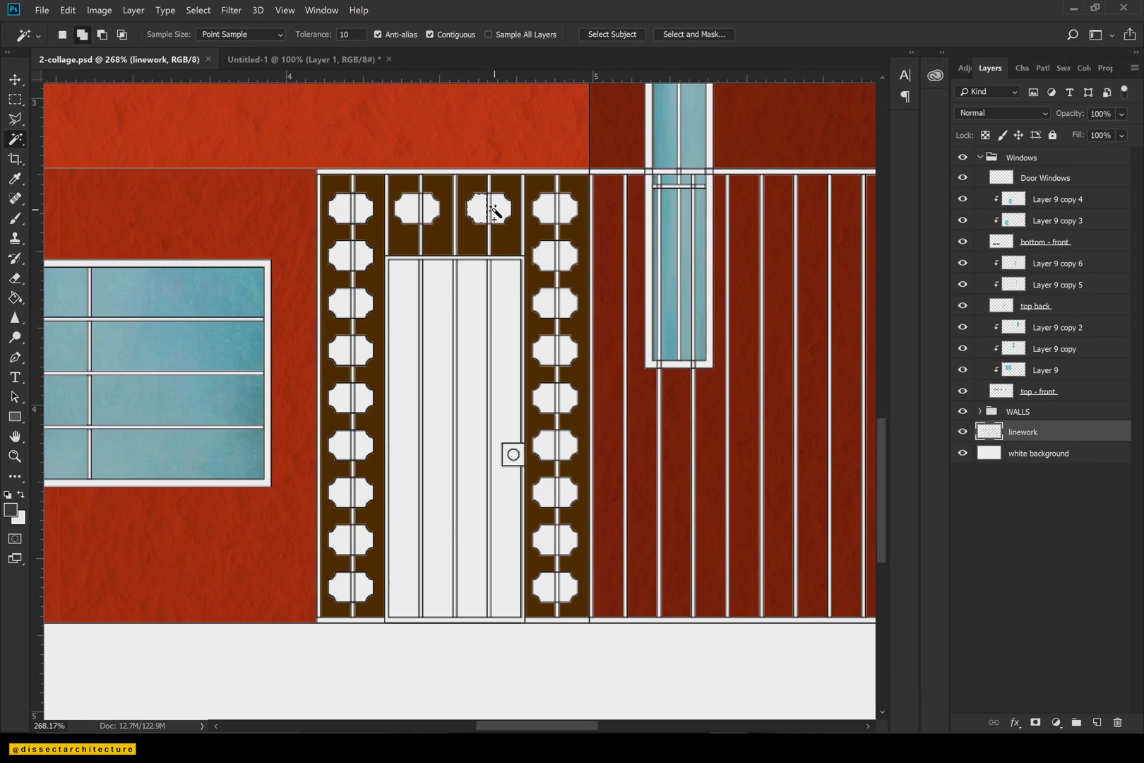
{"action": "left_click", "coordinate": [417, 208]}
{"action": "left_click", "coordinate": [351, 208]}
{"action": "left_click", "coordinate": [351, 255]}
{"action": "left_click", "coordinate": [351, 303]}
{"action": "left_click", "coordinate": [359, 351]}
{"action": "left_click", "coordinate": [350, 402]}
{"action": "left_click", "coordinate": [353, 445]}
{"action": "left_click", "coordinate": [350, 488]}
{"action": "left_click", "coordinate": [362, 548]}
{"action": "left_click", "coordinate": [353, 586]}
{"action": "left_click", "coordinate": [558, 586]}
{"action": "left_click", "coordinate": [558, 540]}
{"action": "left_click", "coordinate": [564, 495]}
{"action": "left_click", "coordinate": [564, 446]}
{"action": "left_click", "coordinate": [544, 445]}
{"action": "left_click", "coordinate": [543, 400]}
{"action": "left_click", "coordinate": [564, 355]}
{"action": "left_click", "coordinate": [545, 350]}
{"action": "left_click", "coordinate": [564, 304]}
{"action": "left_click", "coordinate": [564, 258]}
{"action": "left_click", "coordinate": [544, 259]}
{"action": "left_click", "coordinate": [1037, 180]}
{"action": "key", "text": "g"}
{"action": "left_click", "coordinate": [417, 216]}
Copy the blue texture above "Door Windows", position it over the door surround, clip it to that layer, and save.
{"action": "left_click_drag", "start_coordinate": [1031, 367], "coordinate": [1029, 171]}
{"action": "left_click", "coordinate": [1035, 189], "text": "alt"}
{"action": "key", "text": "ctrl+minus"}
{"action": "key", "text": "ctrl+minus"}
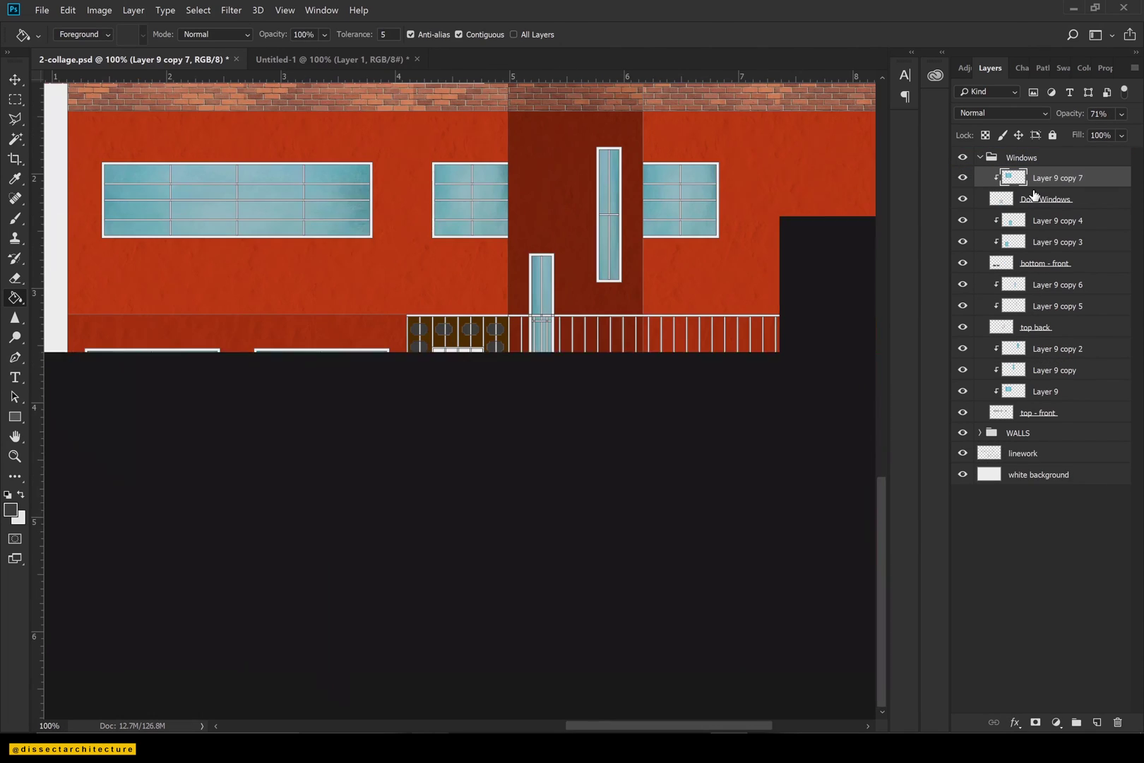
{"action": "key", "text": "ctrl+alt+g"}
{"action": "key", "text": "v"}
{"action": "left_click_drag", "start_coordinate": [215, 212], "coordinate": [434, 442]}
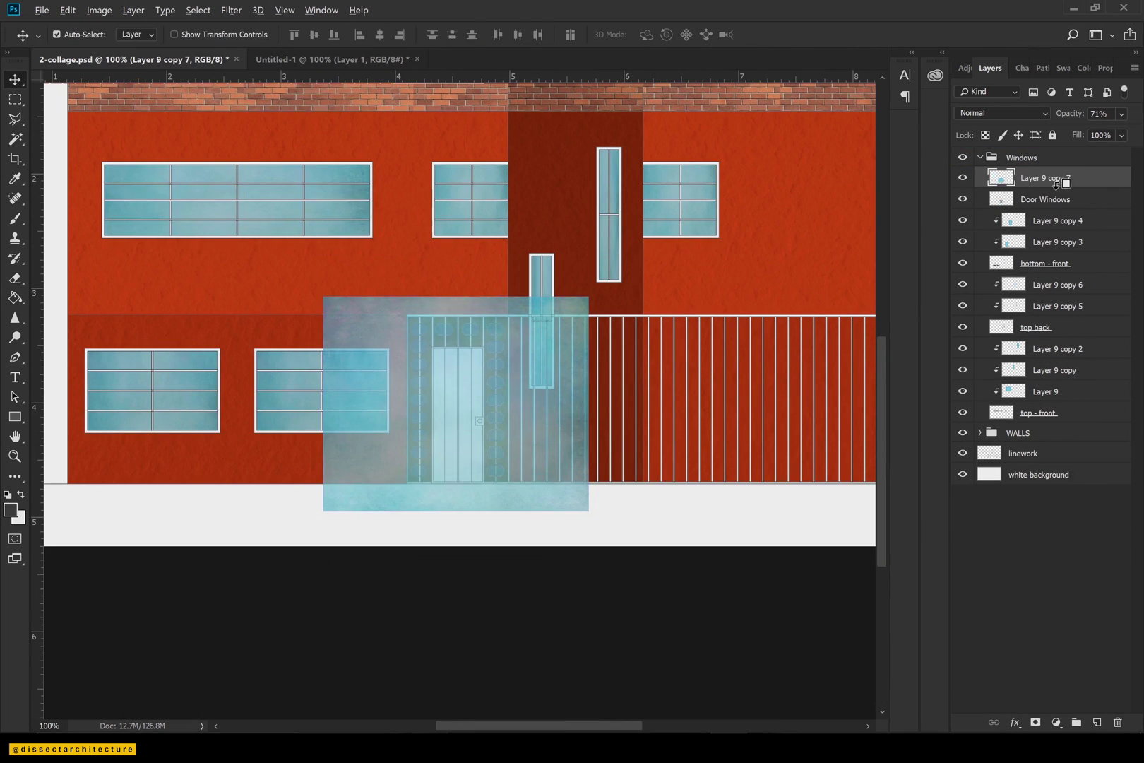
{"action": "left_click", "coordinate": [1058, 185], "text": "alt"}
{"action": "key", "text": "ctrl+0"}
{"action": "key", "text": "ctrl+s"}
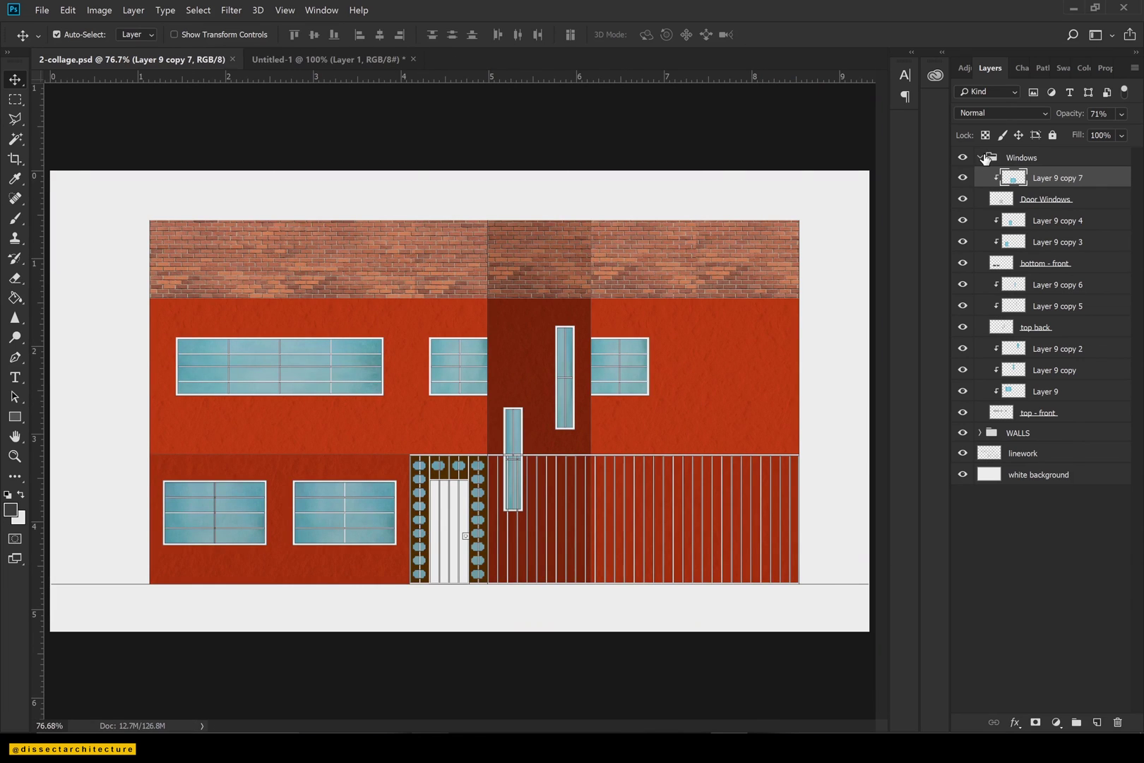
Collapse the "Windows" group and create a new group named "Rainlings / Window Frames" above it.
{"action": "left_click", "coordinate": [982, 157]}
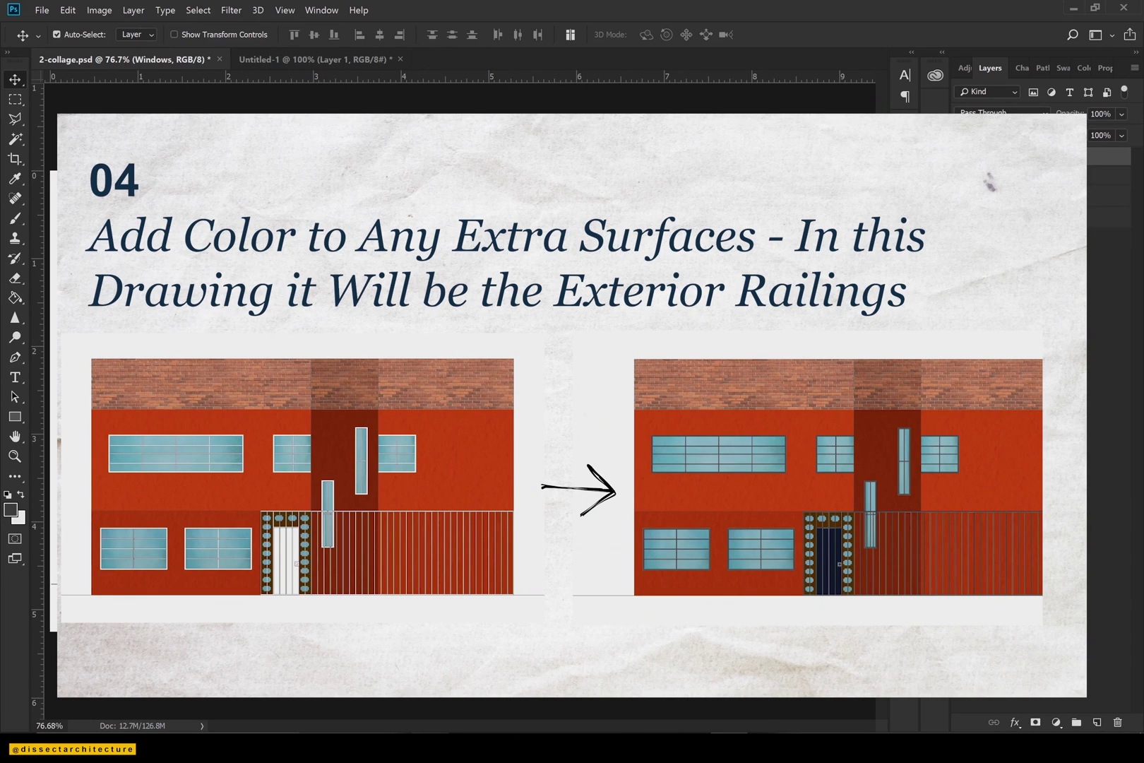
{"action": "left_click", "coordinate": [1076, 722]}
{"action": "key", "text": "ctrl+s"}
{"action": "double_click", "coordinate": [1016, 158]}
{"action": "type", "text": "RA"}
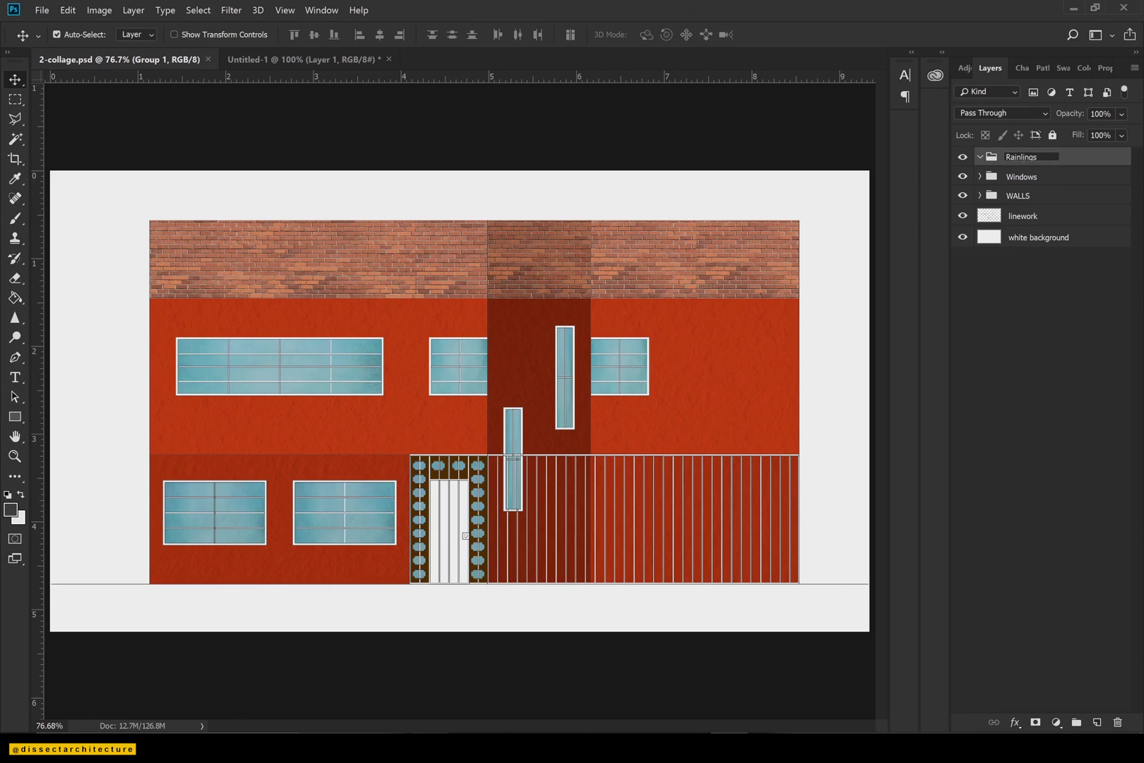
{"action": "key", "text": "Return"}
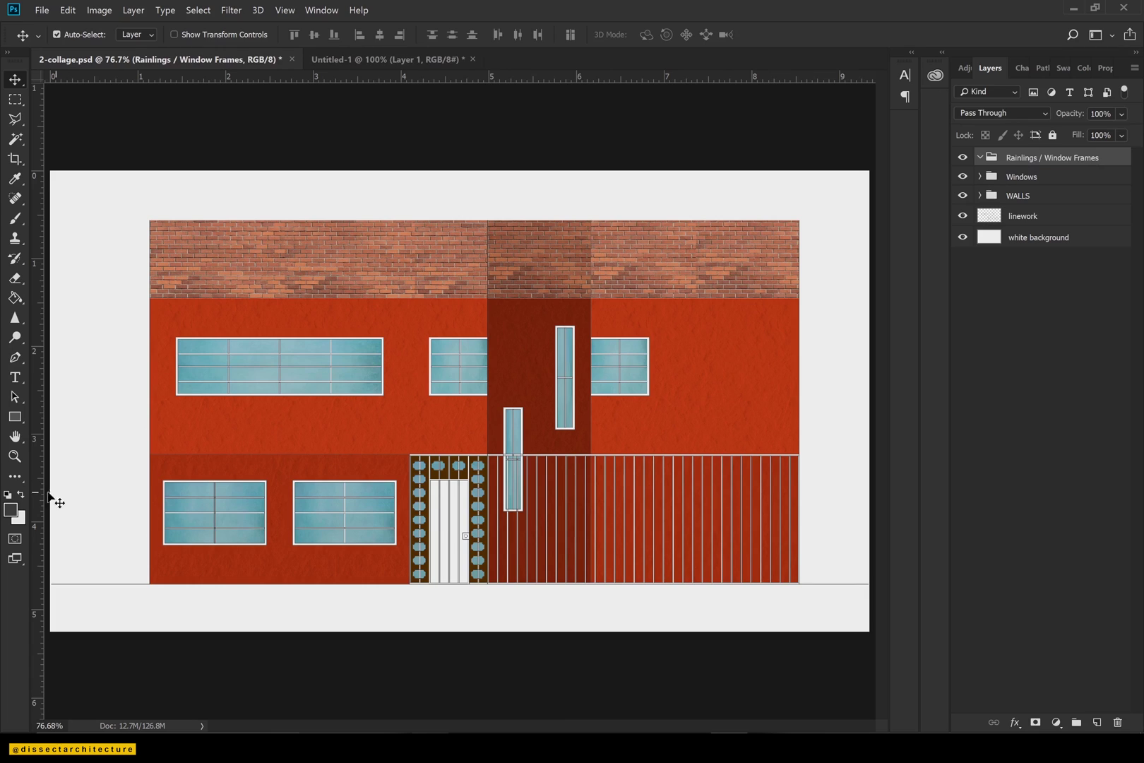
Add a layer named "window frames - top front" inside the "Rainlings / Window Frames" group.
{"action": "left_click", "coordinate": [1033, 217]}
{"action": "left_click", "coordinate": [1024, 161]}
{"action": "key", "text": "ctrl+shift+alt+n"}
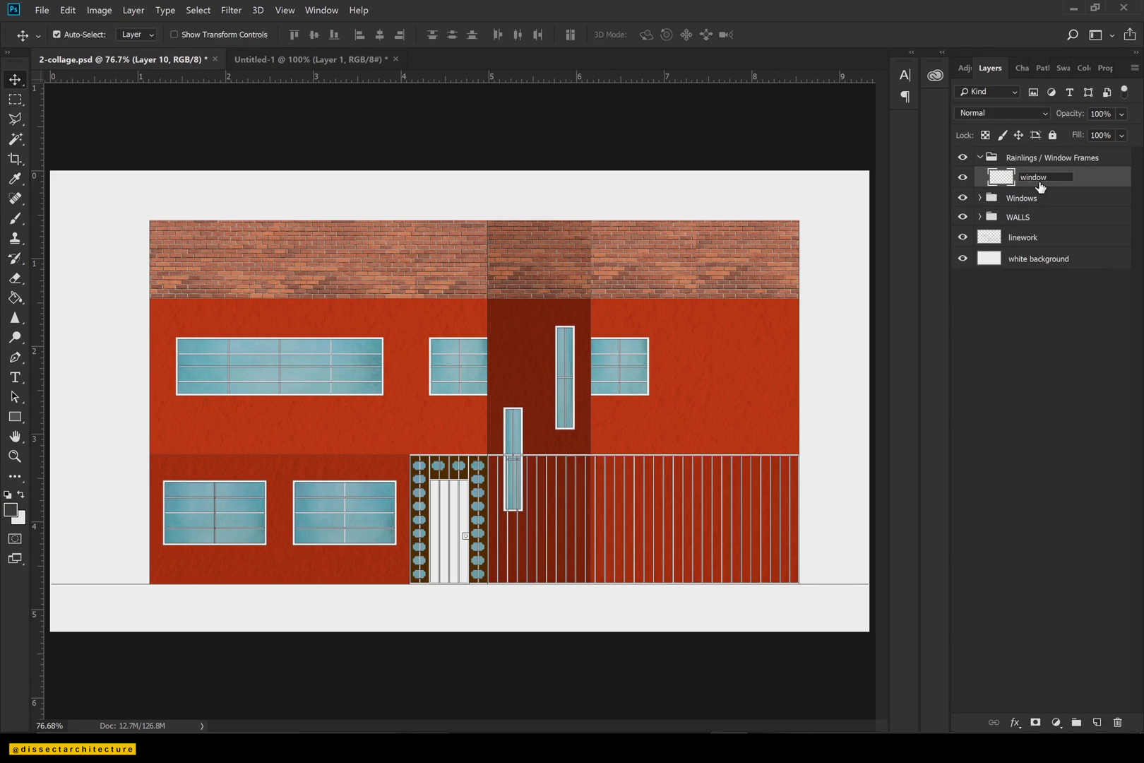
{"action": "type", "text": "front"}
{"action": "key", "text": "Return"}
Select the upper middle window's frame and mullions from "linework" and fill them with dark grey on "window frames - top front".
{"action": "left_click", "coordinate": [1014, 242]}
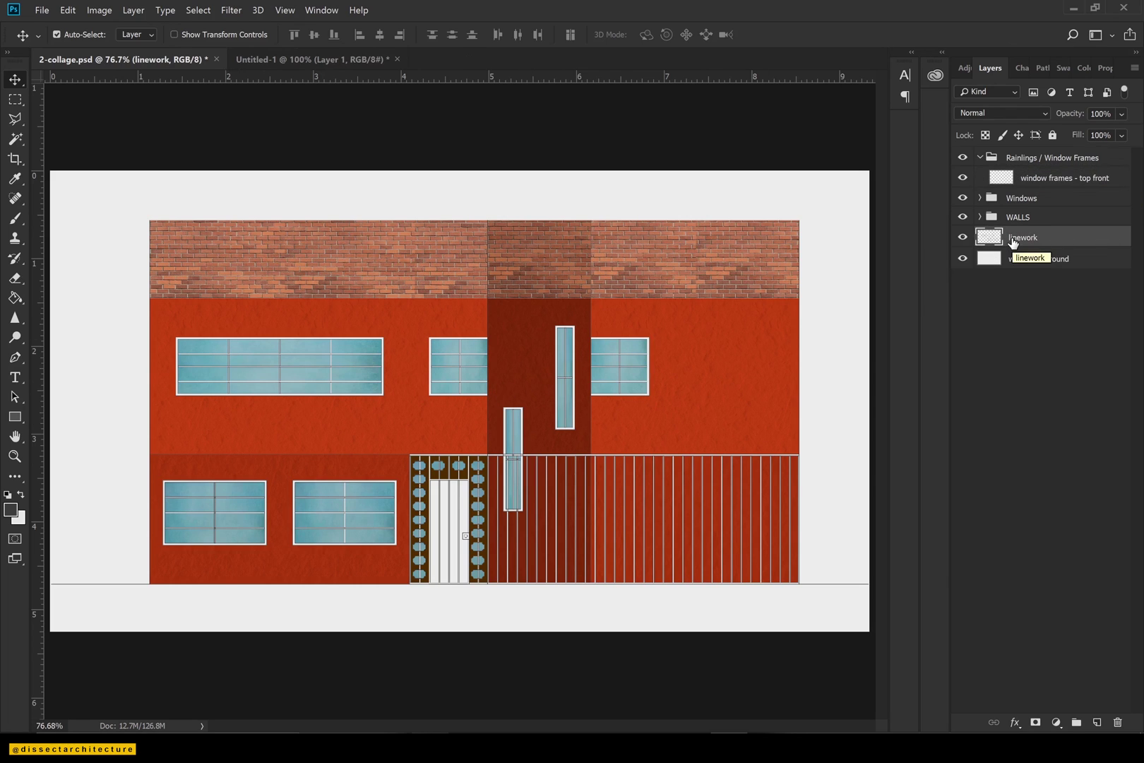
{"action": "key", "text": "ctrl+plus"}
{"action": "key", "text": "ctrl+plus"}
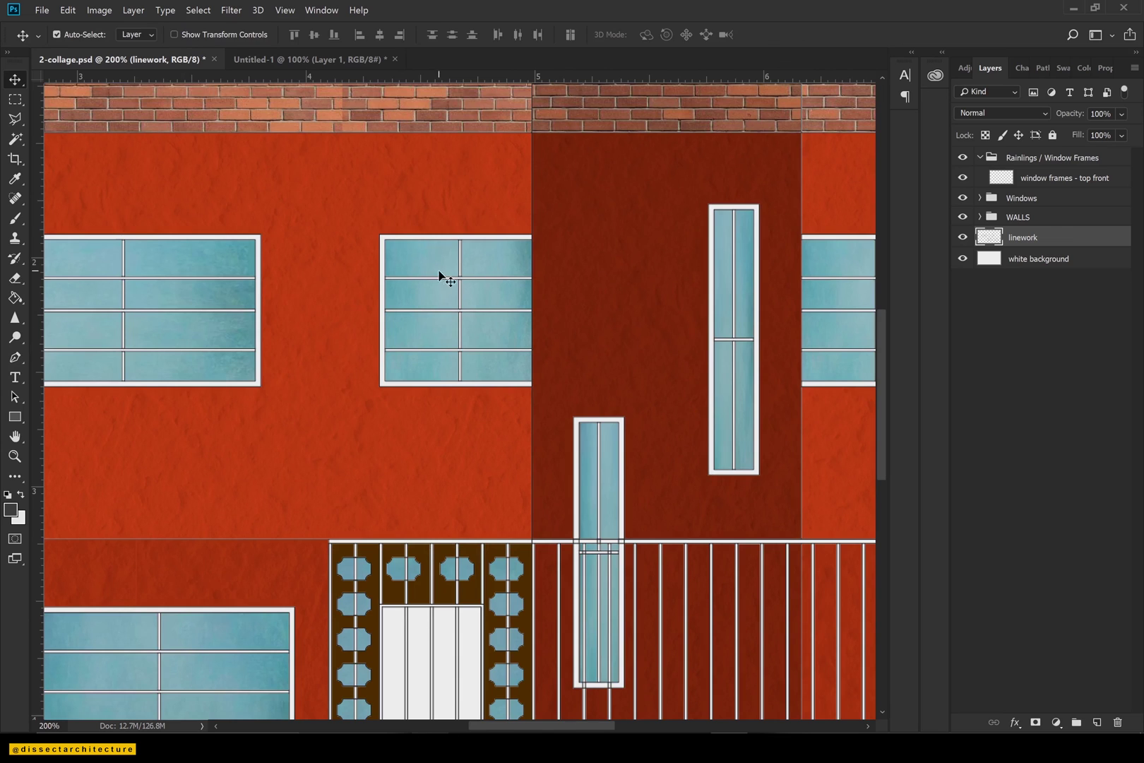
{"action": "key", "text": "w"}
{"action": "key", "text": "ctrl+plus"}
{"action": "key", "text": "ctrl+plus"}
{"action": "left_click", "coordinate": [460, 220]}
{"action": "key", "text": "ctrl+d"}
{"action": "left_click", "coordinate": [460, 219]}
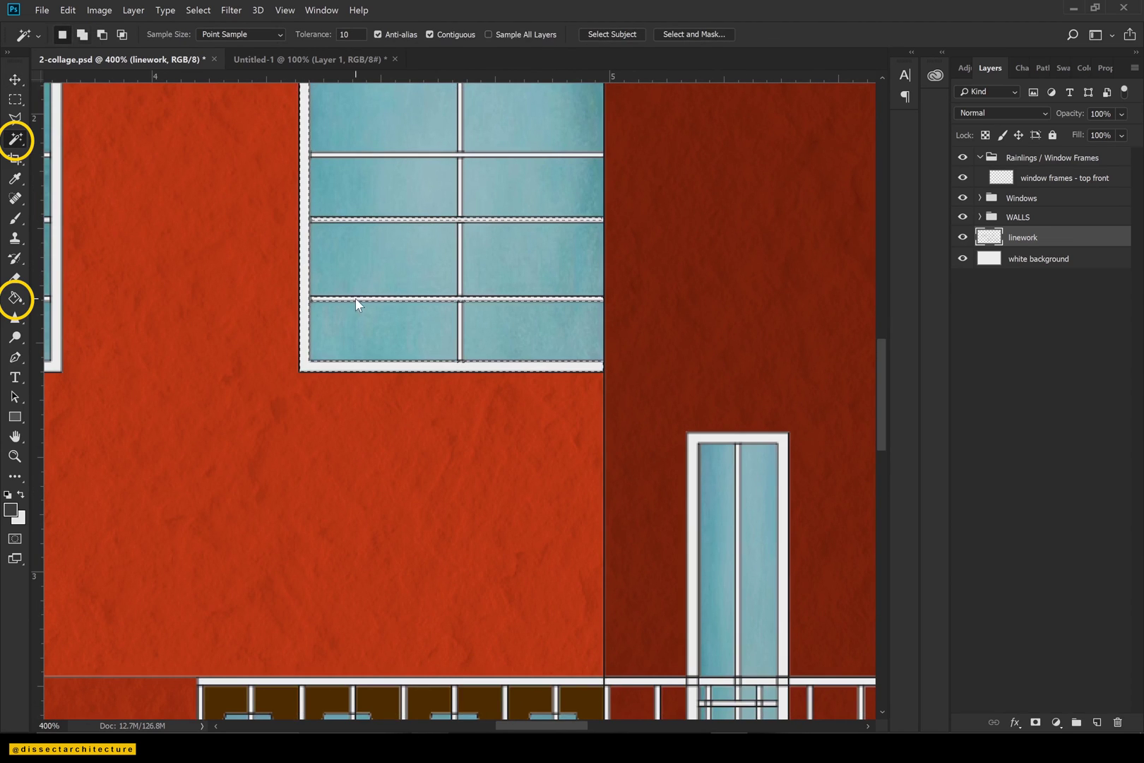
{"action": "left_click", "coordinate": [460, 143]}
{"action": "left_click_drag", "start_coordinate": [460, 142], "coordinate": [443, 274]}
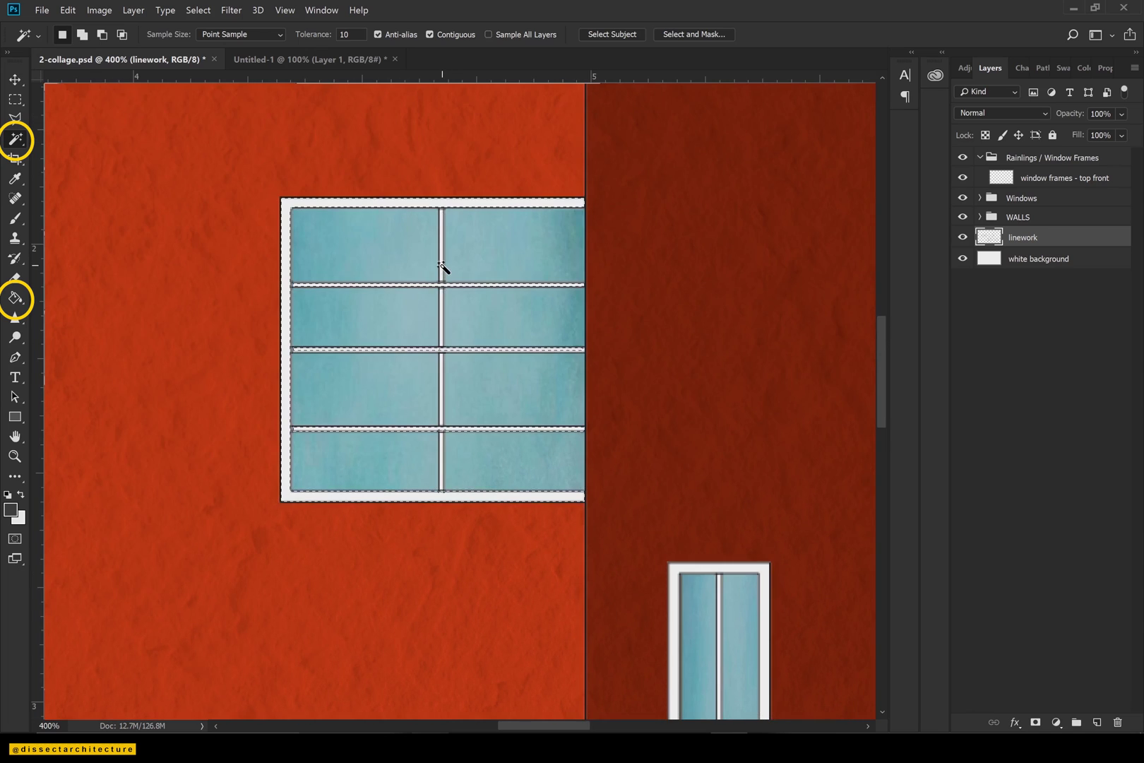
{"action": "left_click", "coordinate": [442, 340]}
{"action": "left_click", "coordinate": [441, 365]}
{"action": "left_click", "coordinate": [442, 458]}
{"action": "left_click", "coordinate": [1064, 177]}
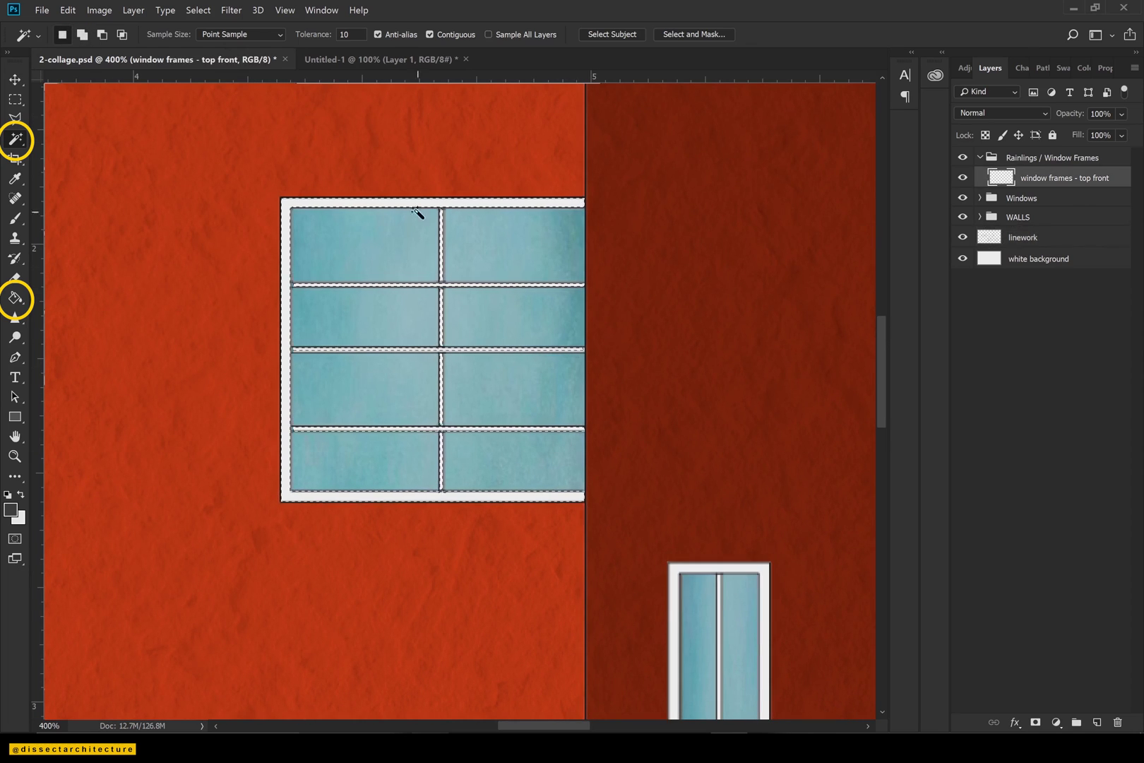
{"action": "key", "text": "g"}
{"action": "left_click", "coordinate": [396, 204]}
{"action": "key", "text": "ctrl+d"}
Select the frames and mullions of the upper left and upper right windows from "linework" and fill them with the same dark grey.
{"action": "left_click_drag", "start_coordinate": [253, 288], "coordinate": [292, 290]}
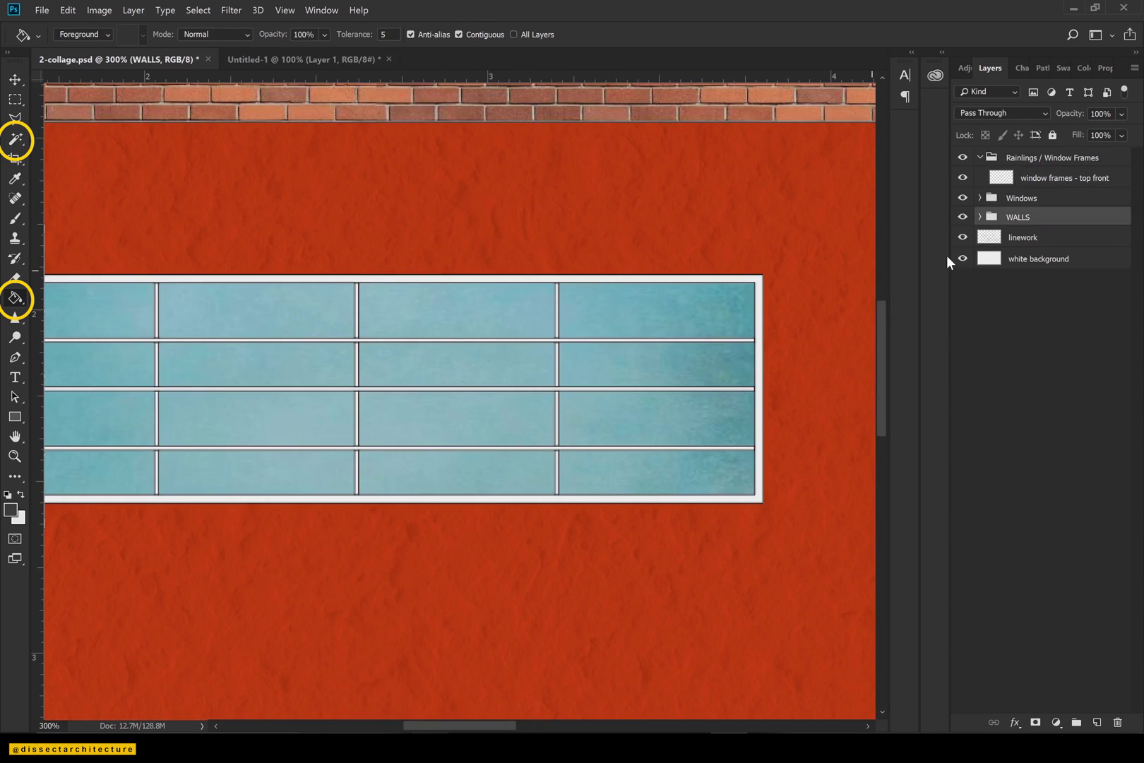
{"action": "left_click", "coordinate": [1022, 237]}
{"action": "key", "text": "w"}
{"action": "left_click", "coordinate": [557, 446]}
{"action": "left_click", "coordinate": [557, 424]}
{"action": "key", "text": "ctrl+plus"}
{"action": "key", "text": "ctrl+plus"}
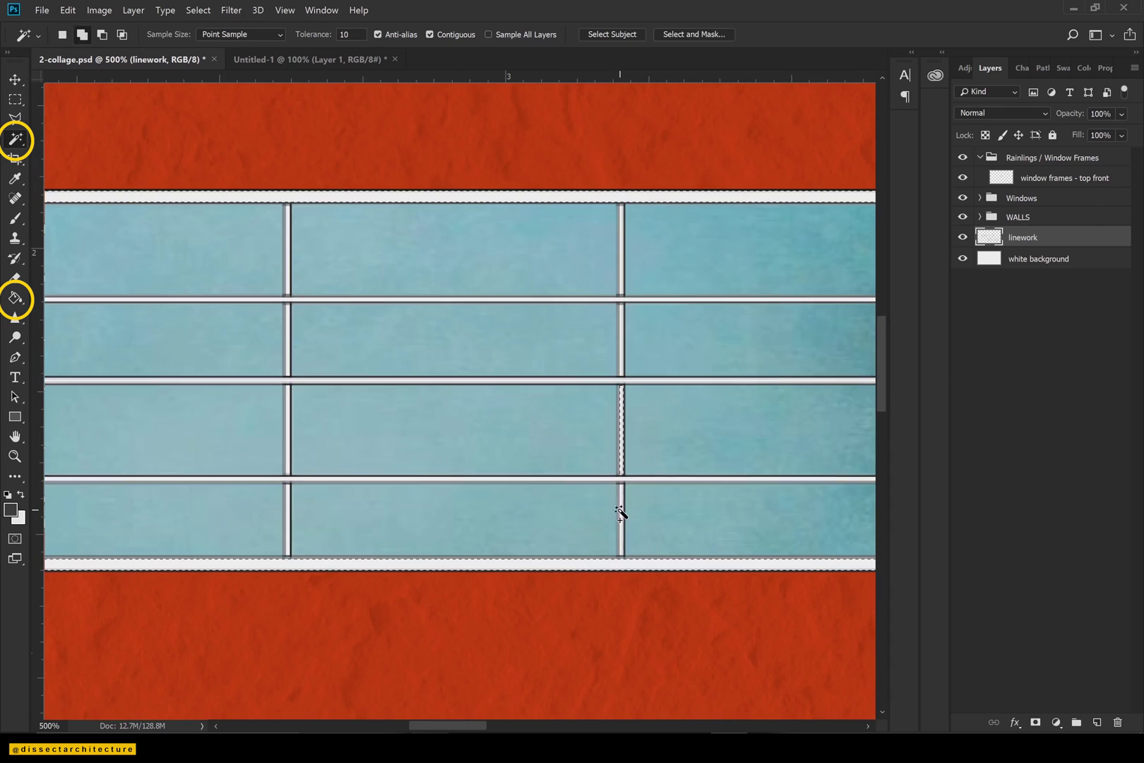
{"action": "left_click", "coordinate": [622, 297], "text": "shift"}
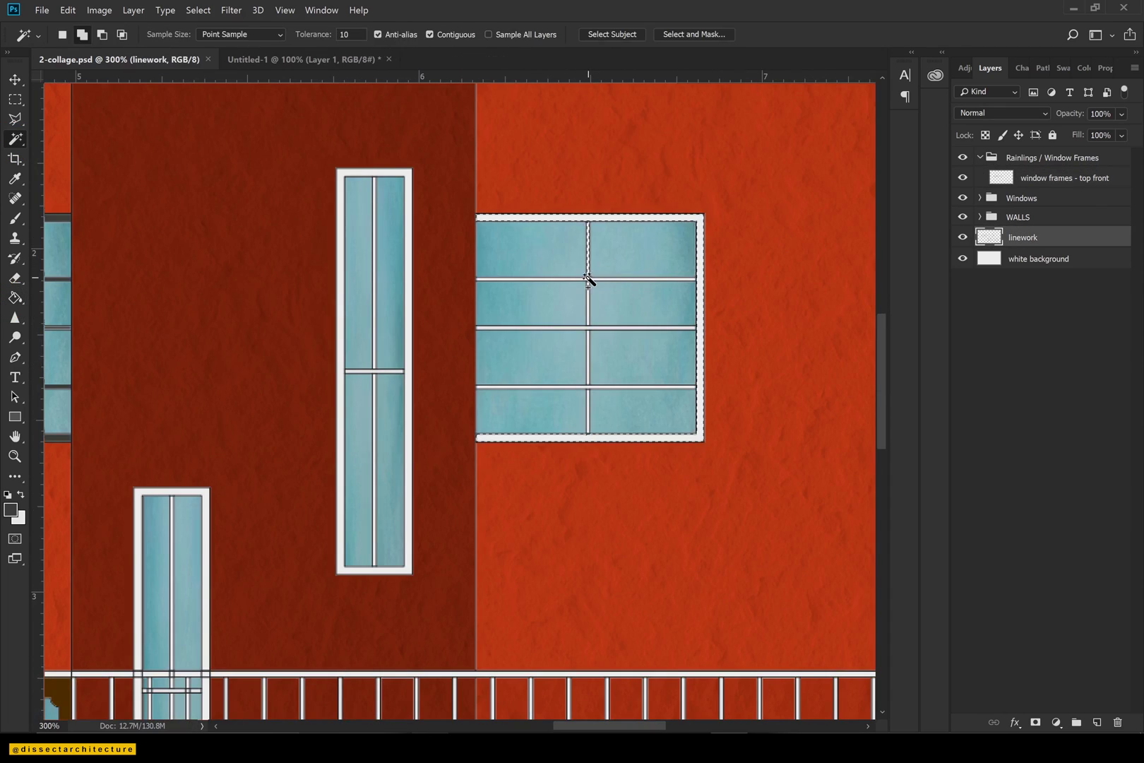
{"action": "left_click", "coordinate": [587, 328]}
{"action": "key", "text": "ctrl+plus"}
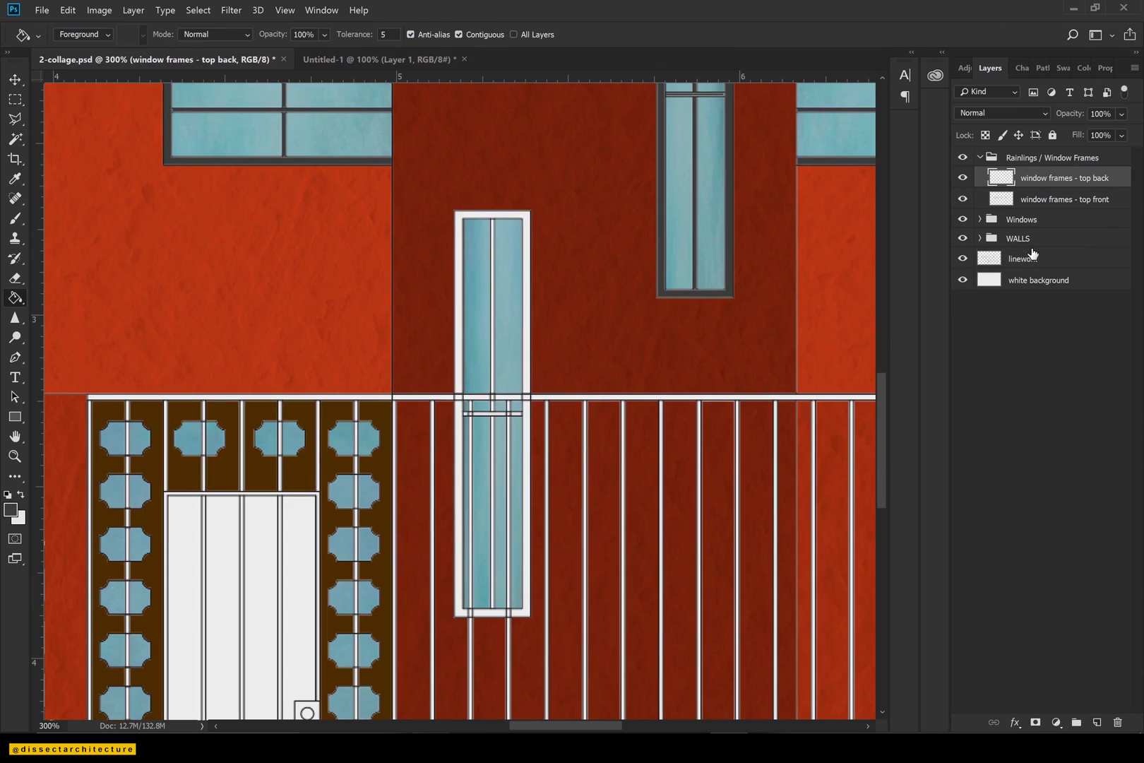
Select the frame pieces of the tower's lower tall window from "linework" and fill them with dark grey on "window frames - top back".
{"action": "left_click", "coordinate": [1033, 253]}
{"action": "key", "text": "w"}
{"action": "key", "text": "ctrl+plus"}
{"action": "left_click", "coordinate": [473, 419]}
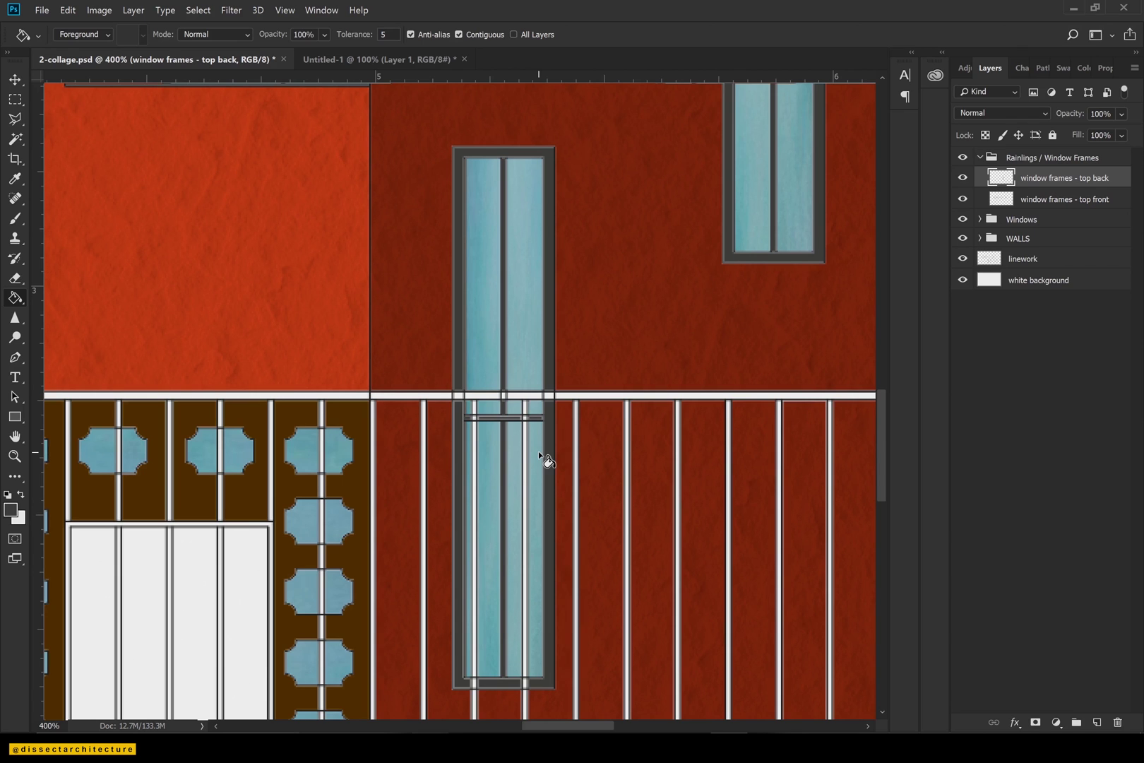
Add a "window frames - bottom front" layer and fill the frames and mullions of the two lower windows with dark grey.
{"action": "key", "text": "ctrl+minus"}
{"action": "left_click", "coordinate": [1096, 722]}
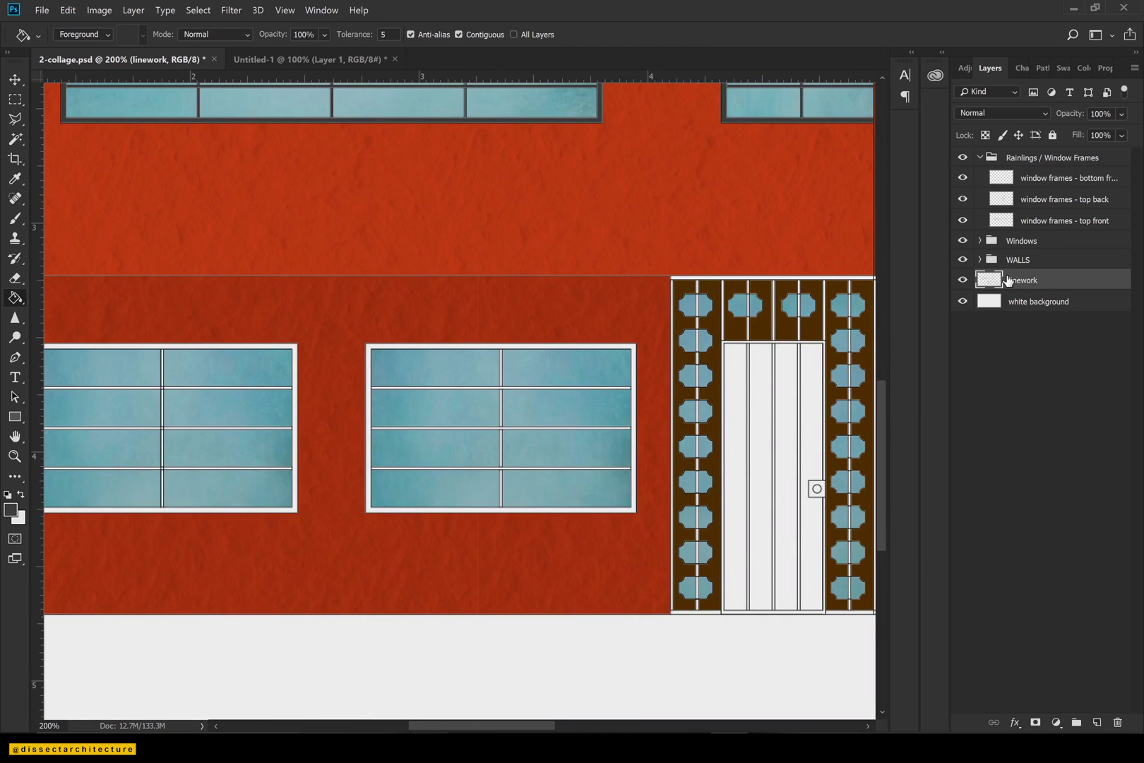
{"action": "key", "text": "w"}
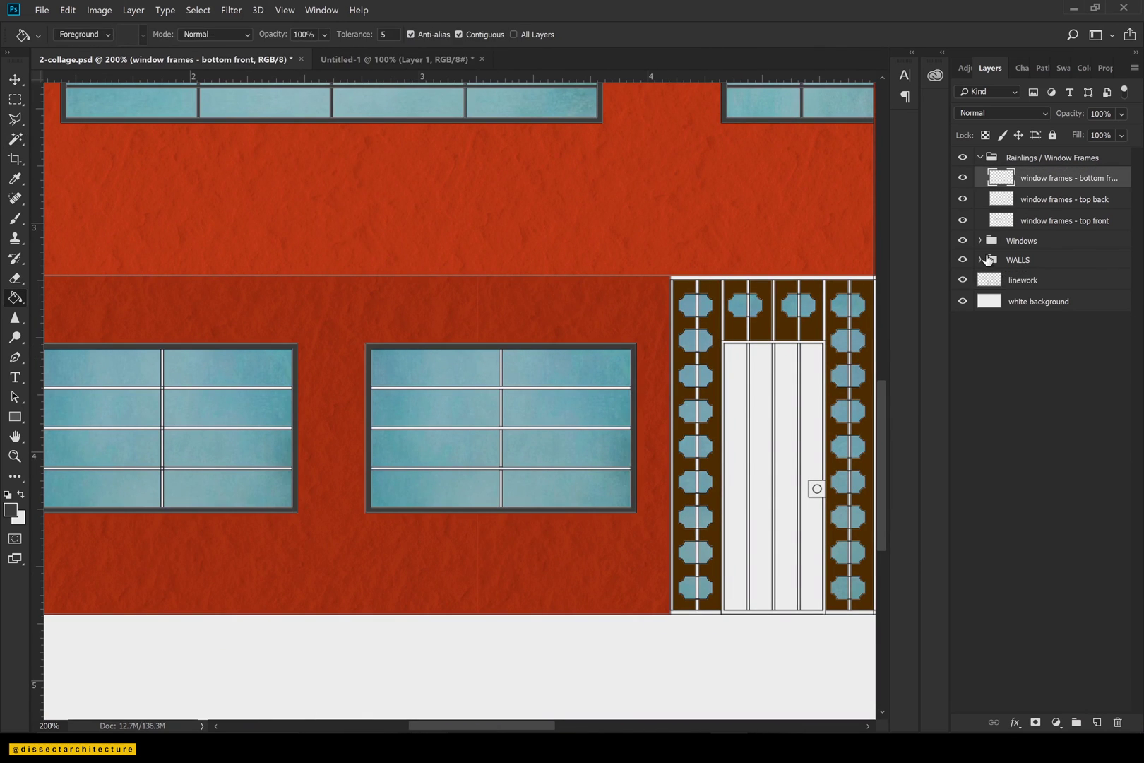
{"action": "left_click", "coordinate": [989, 260]}
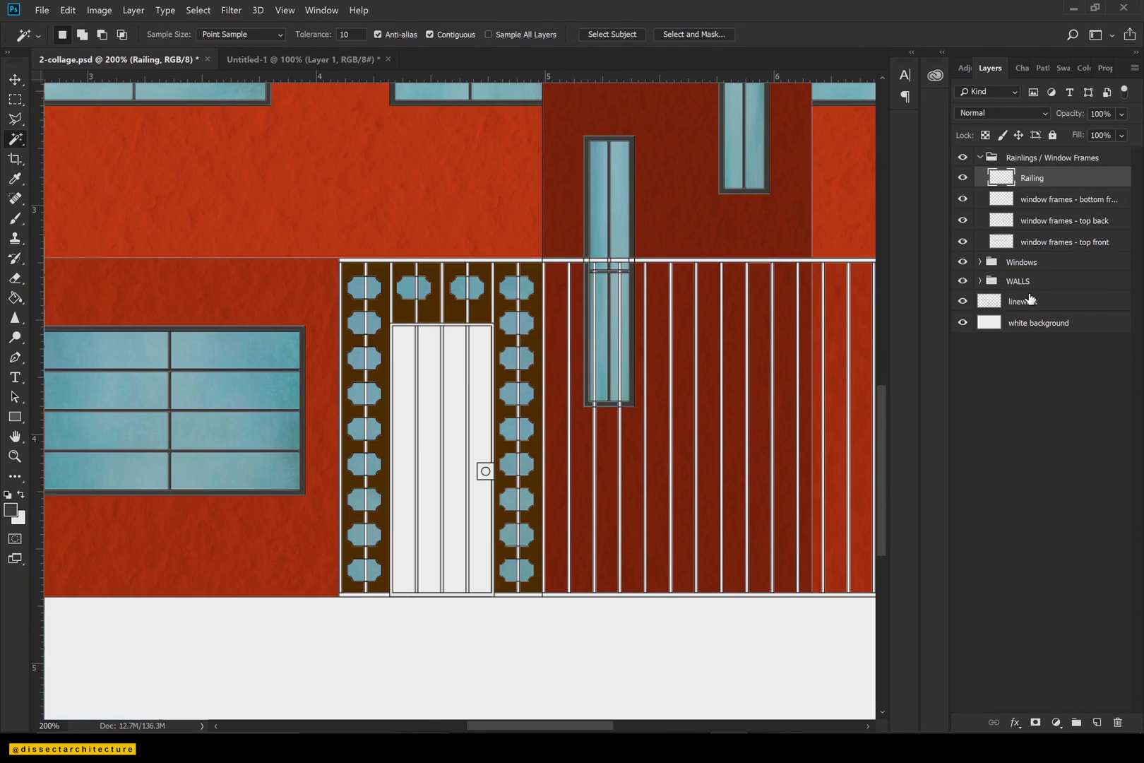
Select the entrance's outer left frame and left panel bar from "linework", fill them with dark grey on "Railing", and save.
{"action": "left_click", "coordinate": [1031, 301]}
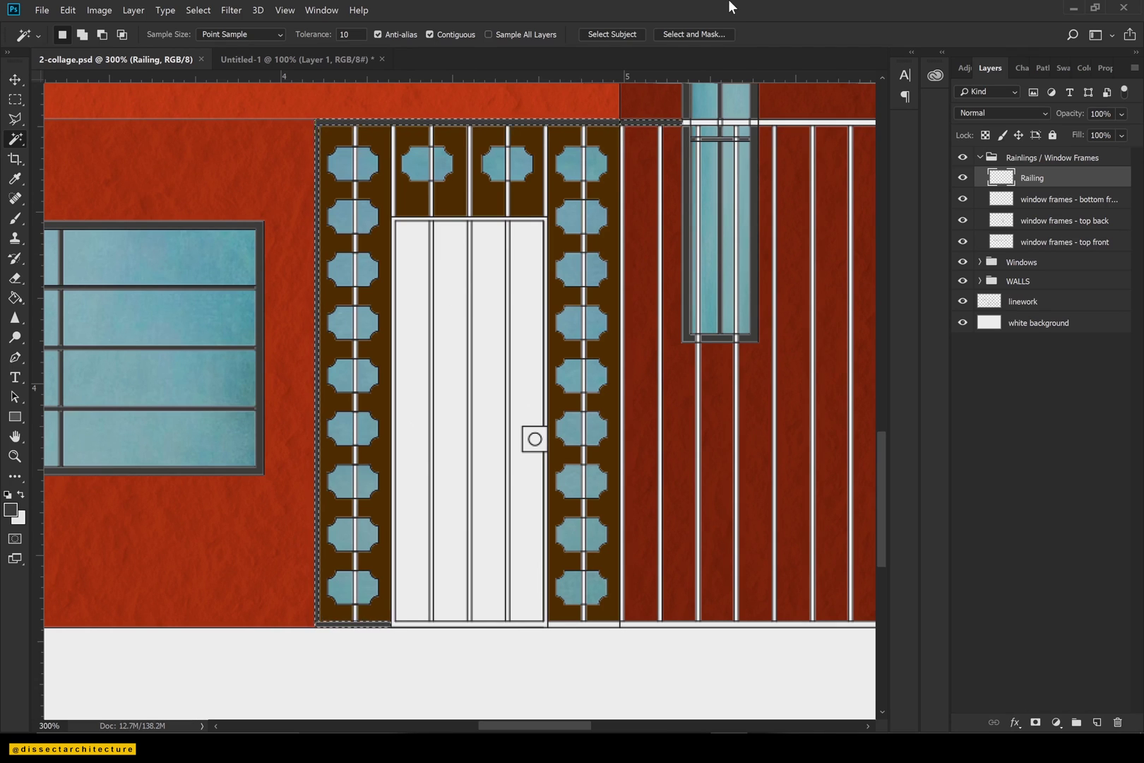
{"action": "left_click", "coordinate": [1031, 301]}
{"action": "left_click", "coordinate": [354, 358], "text": "shift"}
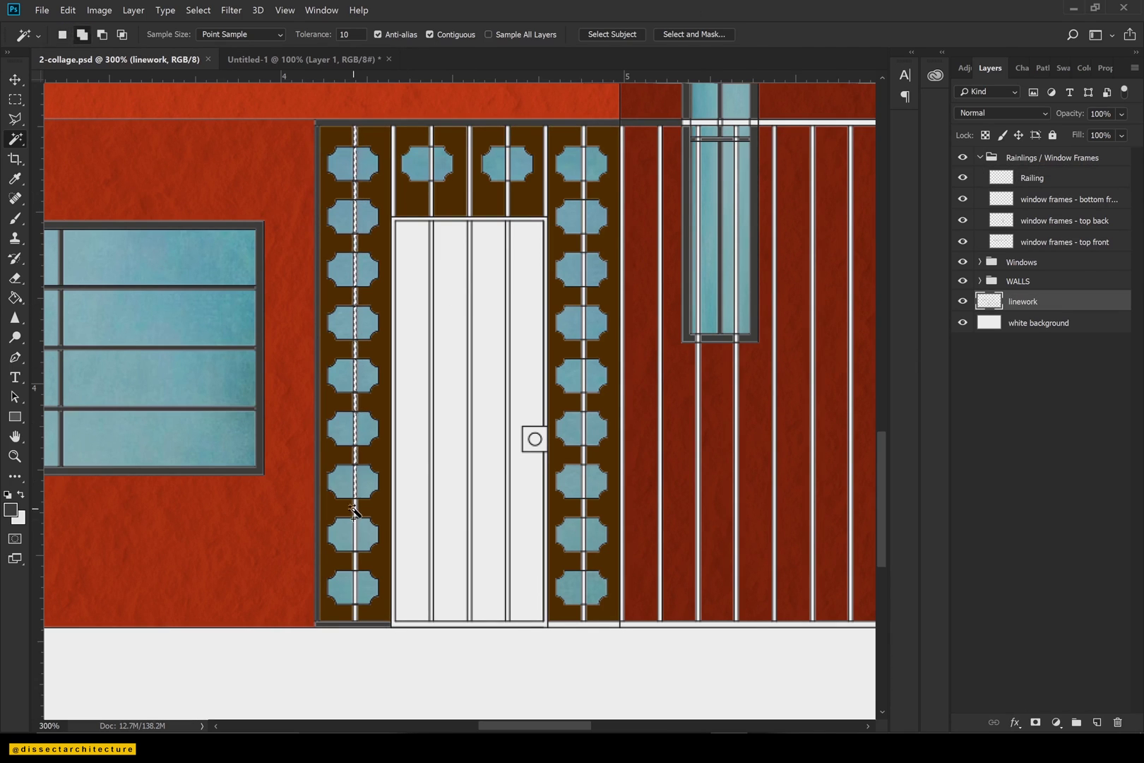
{"action": "left_click", "coordinate": [1031, 177]}
{"action": "key", "text": "g"}
{"action": "key", "text": "ctrl+s"}
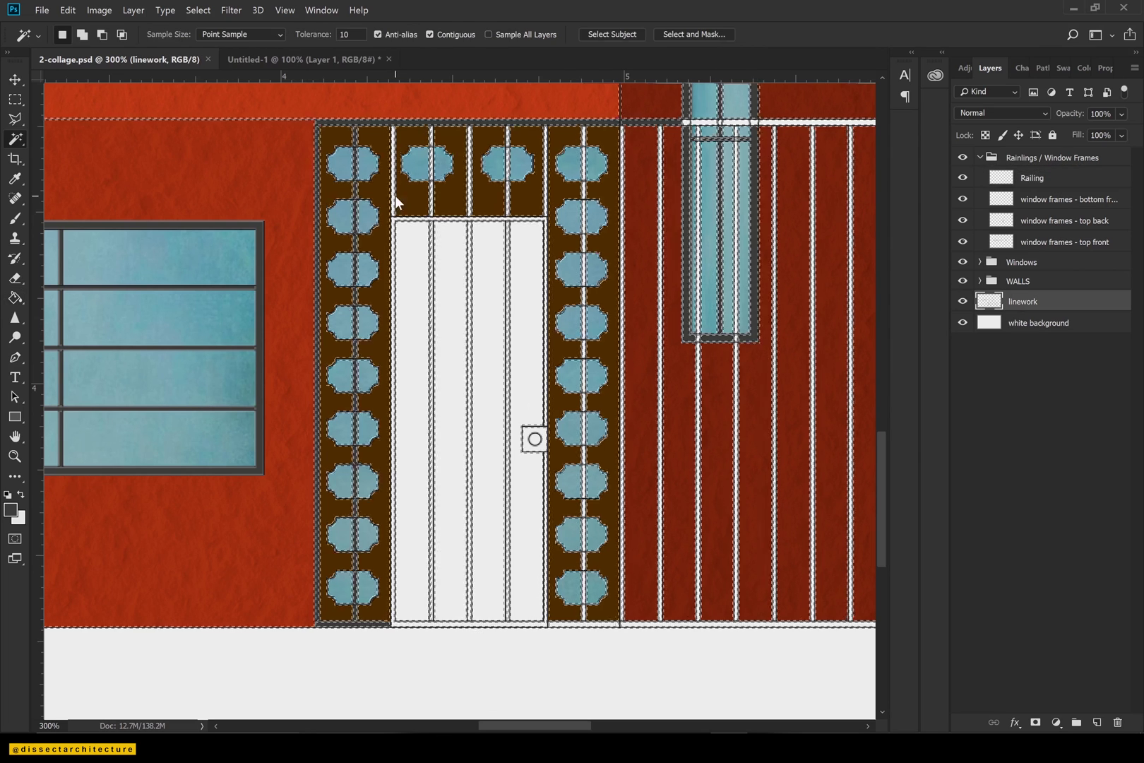
Select the door's surrounding frame and vertical bars and fill them with dark grey on "Railing".
{"action": "left_click", "coordinate": [394, 257]}
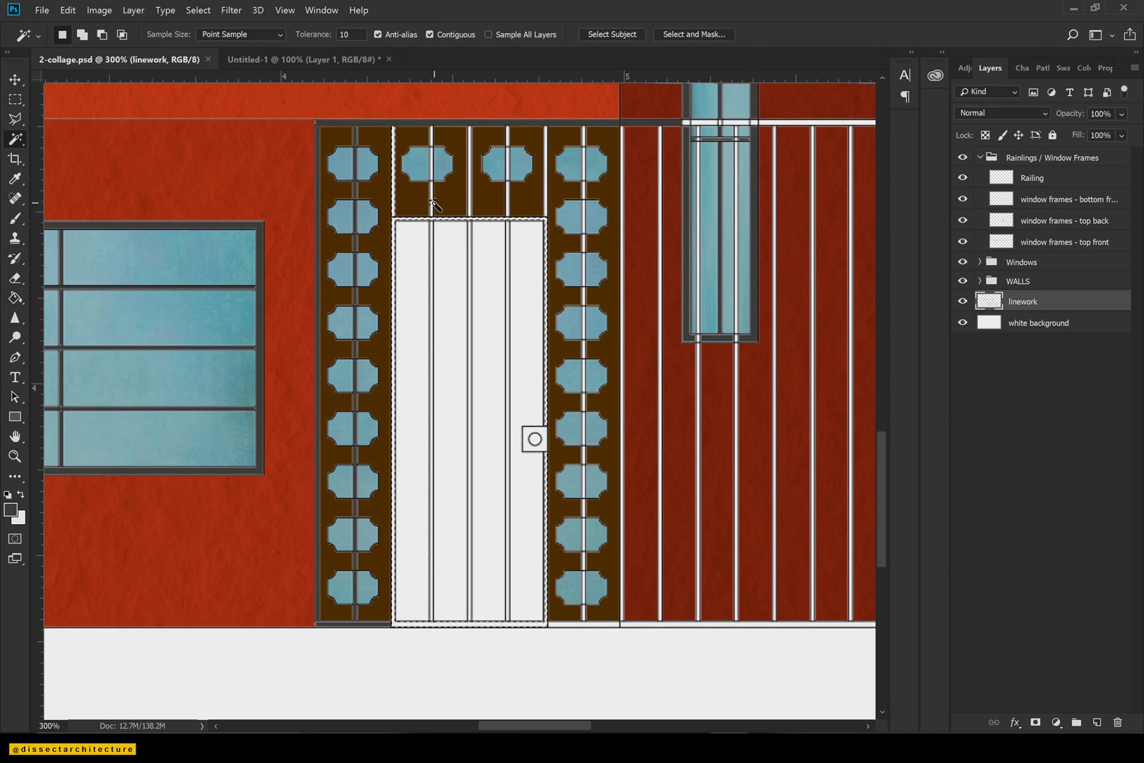
{"action": "left_click", "coordinate": [434, 145]}
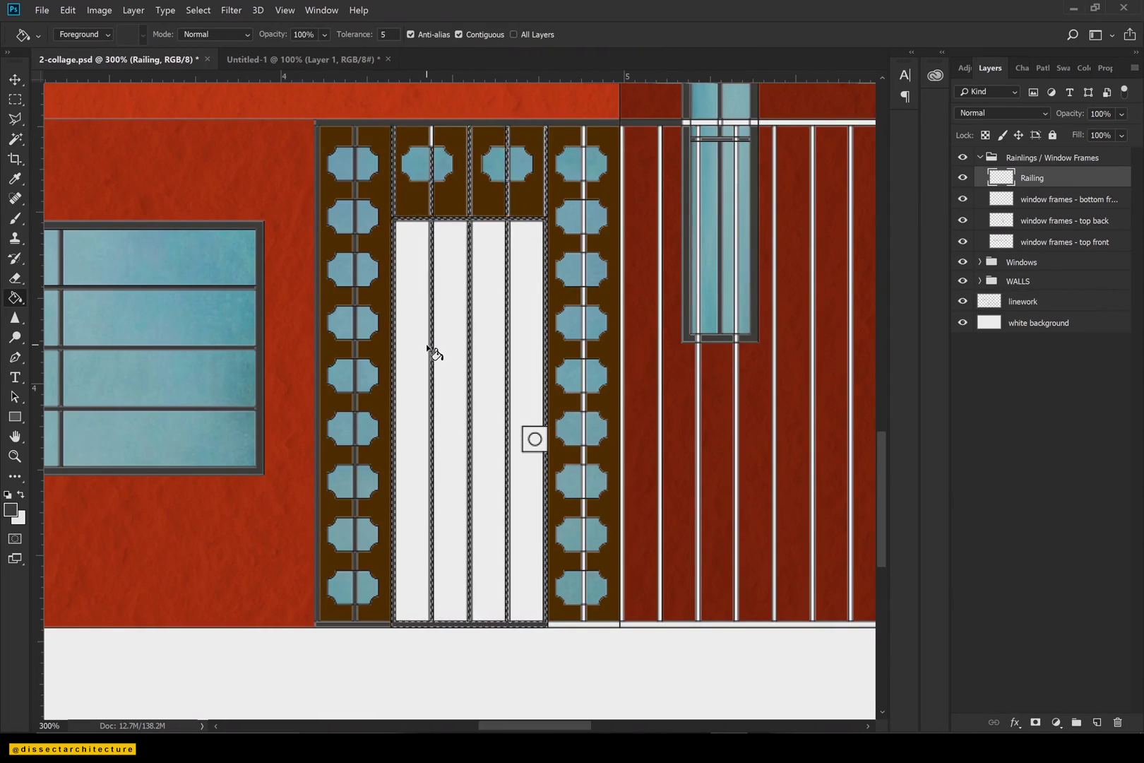
{"action": "key", "text": "ctrl+d"}
Select the vertical railing bars beside the entrance from "linework" and fill them with dark grey on "Railing".
{"action": "left_click", "coordinate": [1024, 302]}
{"action": "key", "text": "w"}
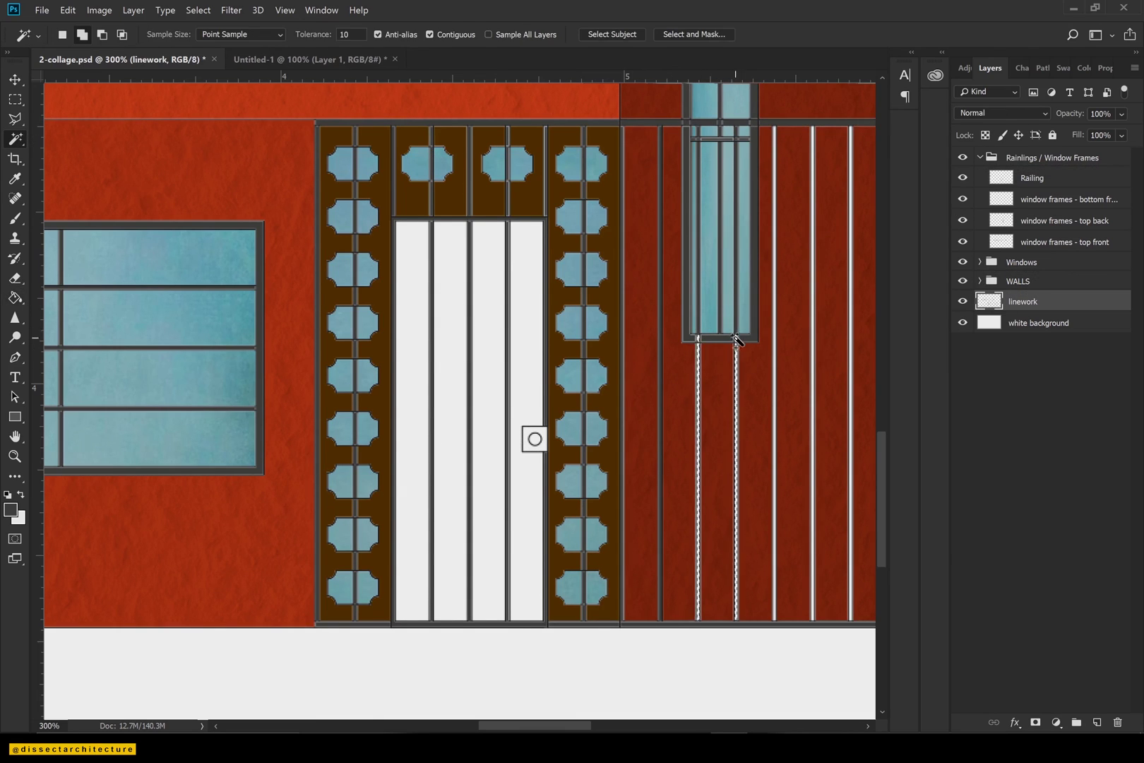
{"action": "left_click", "coordinate": [740, 346]}
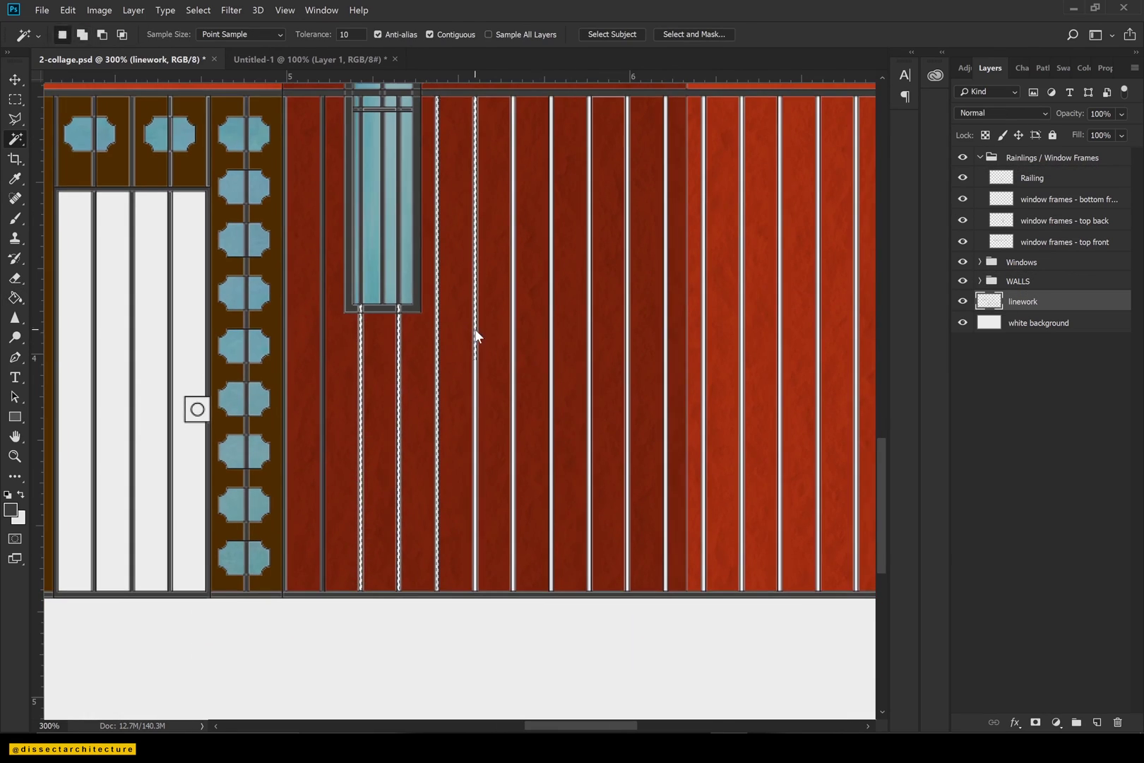
{"action": "left_click", "coordinate": [1021, 182]}
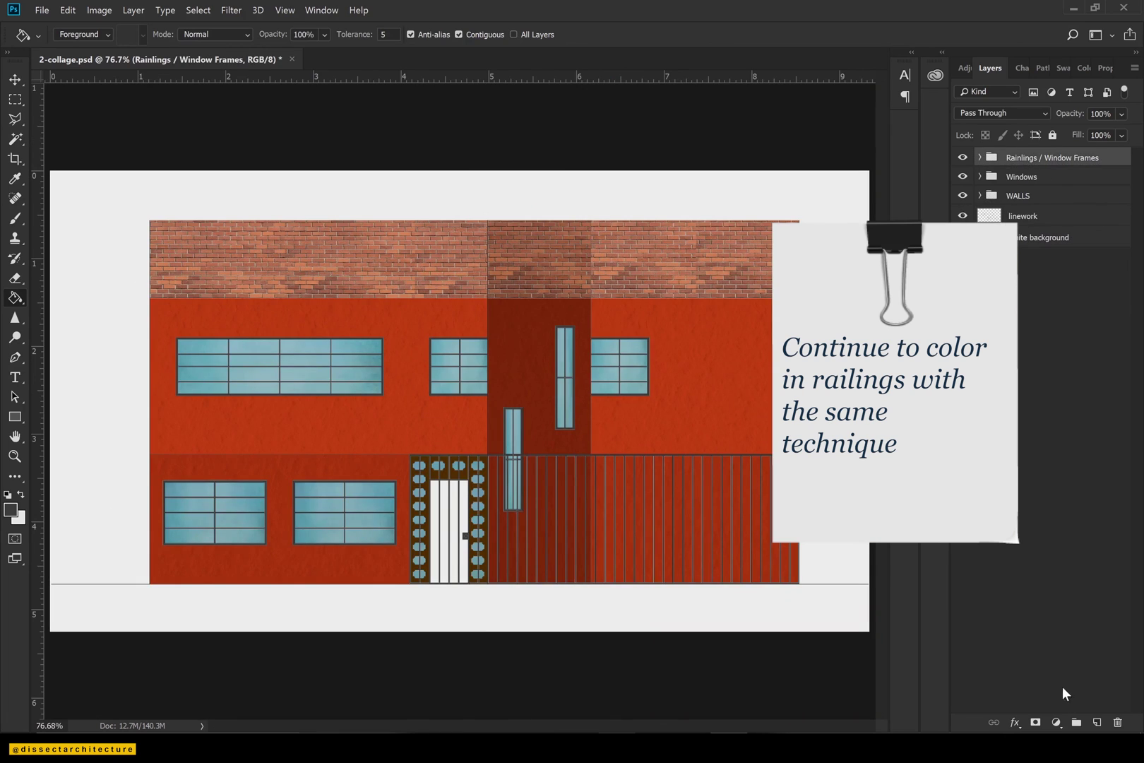
Create a "Front Door" group above the existing groups and add a "Front Door" layer inside it.
{"action": "left_click", "coordinate": [1076, 722]}
{"action": "double_click", "coordinate": [1020, 156]}
{"action": "type", "text": "Front Door"}
{"action": "key", "text": "Return"}
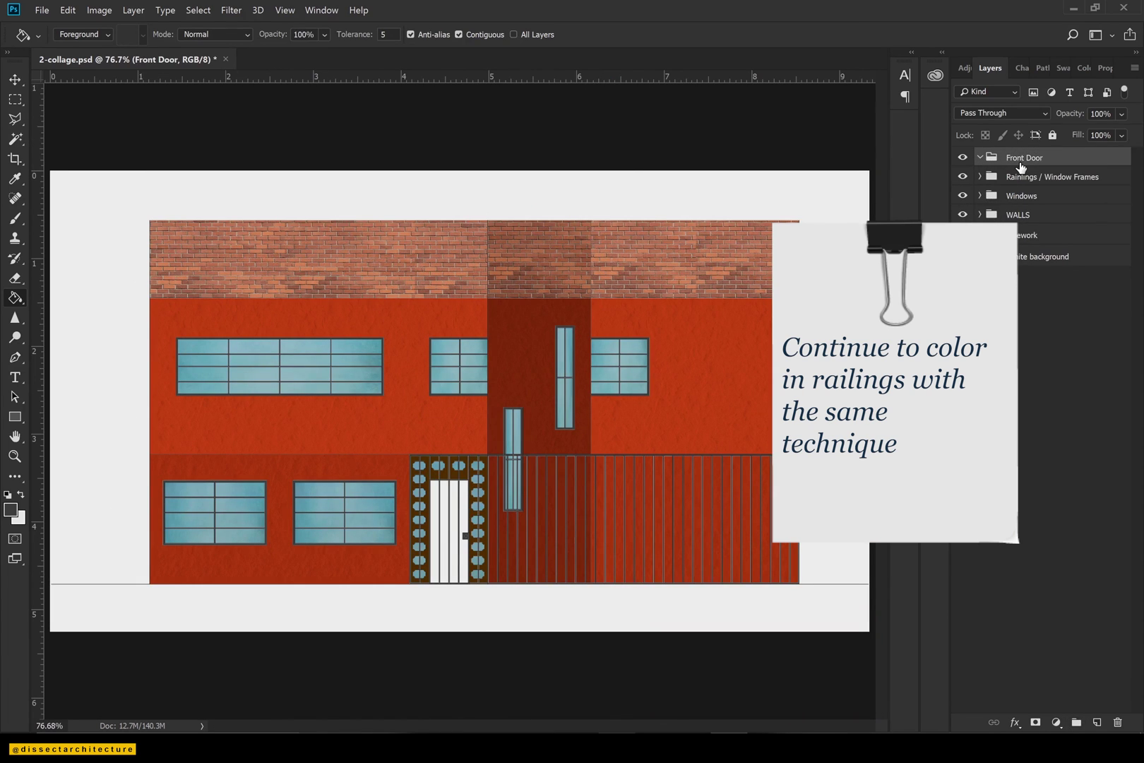
{"action": "left_click", "coordinate": [1096, 722]}
{"action": "double_click", "coordinate": [1032, 178]}
{"action": "type", "text": "Front Door"}
{"action": "key", "text": "Return"}
Select the four white panels of the front door from the "linework" layer.
{"action": "key", "text": "z"}
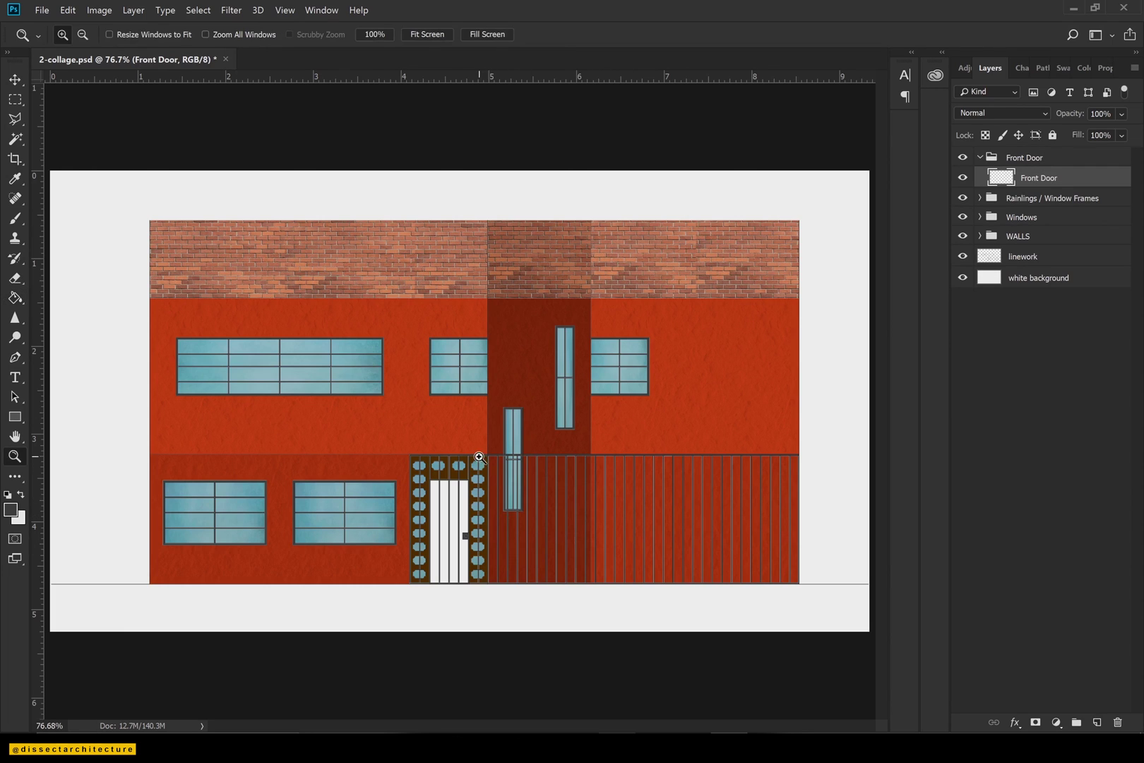
{"action": "left_click_drag", "start_coordinate": [479, 457], "coordinate": [418, 592]}
{"action": "left_click", "coordinate": [1013, 262]}
{"action": "key", "text": "w"}
{"action": "left_click", "coordinate": [410, 389]}
{"action": "left_click", "coordinate": [427, 377], "text": "shift"}
{"action": "left_click", "coordinate": [486, 372], "text": "shift"}
{"action": "left_click", "coordinate": [544, 390], "text": "shift"}
Choose a light warm grey foreground color, fill the door panels with it on the "Front Door" layer, and save.
{"action": "left_click", "coordinate": [14, 507]}
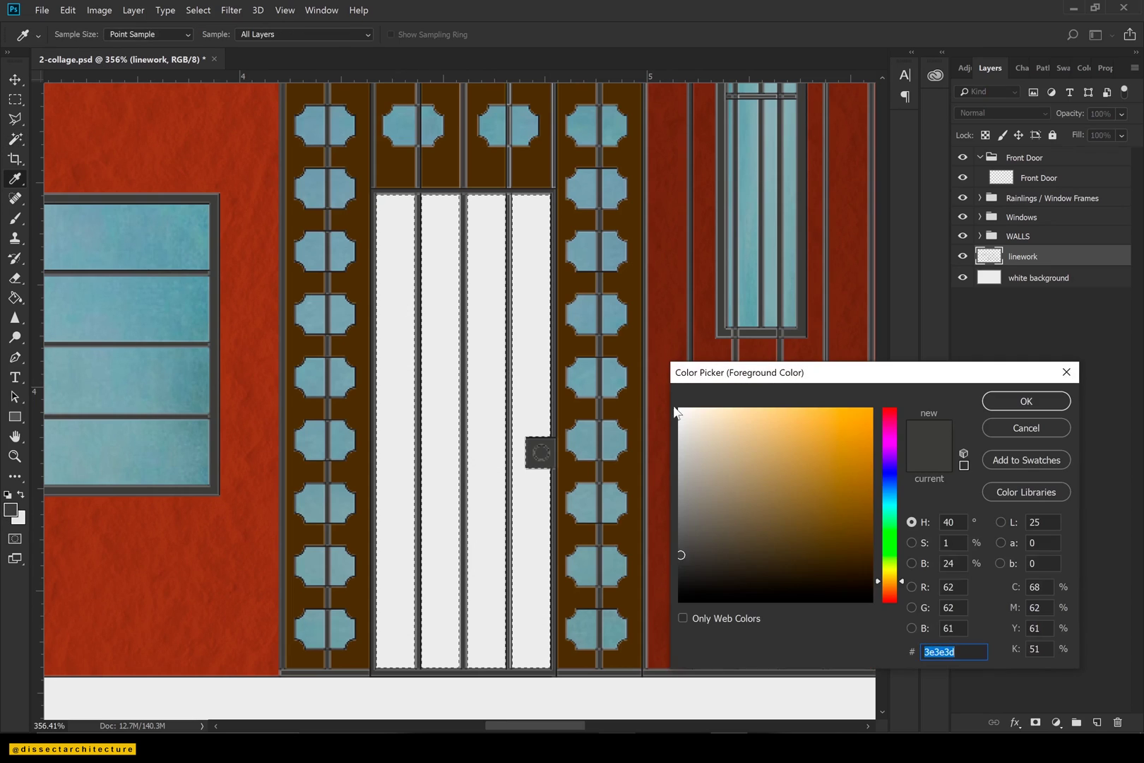
{"action": "left_click", "coordinate": [684, 439]}
{"action": "left_click", "coordinate": [1025, 400]}
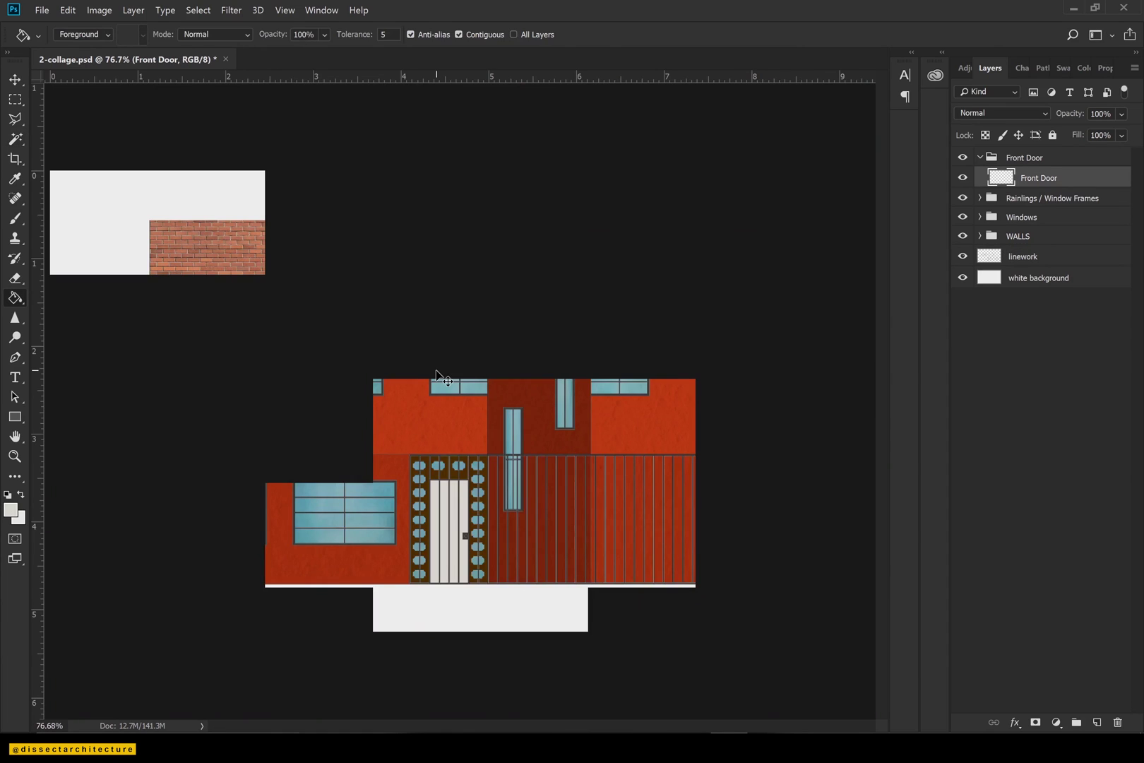
{"action": "key", "text": "ctrl+s"}
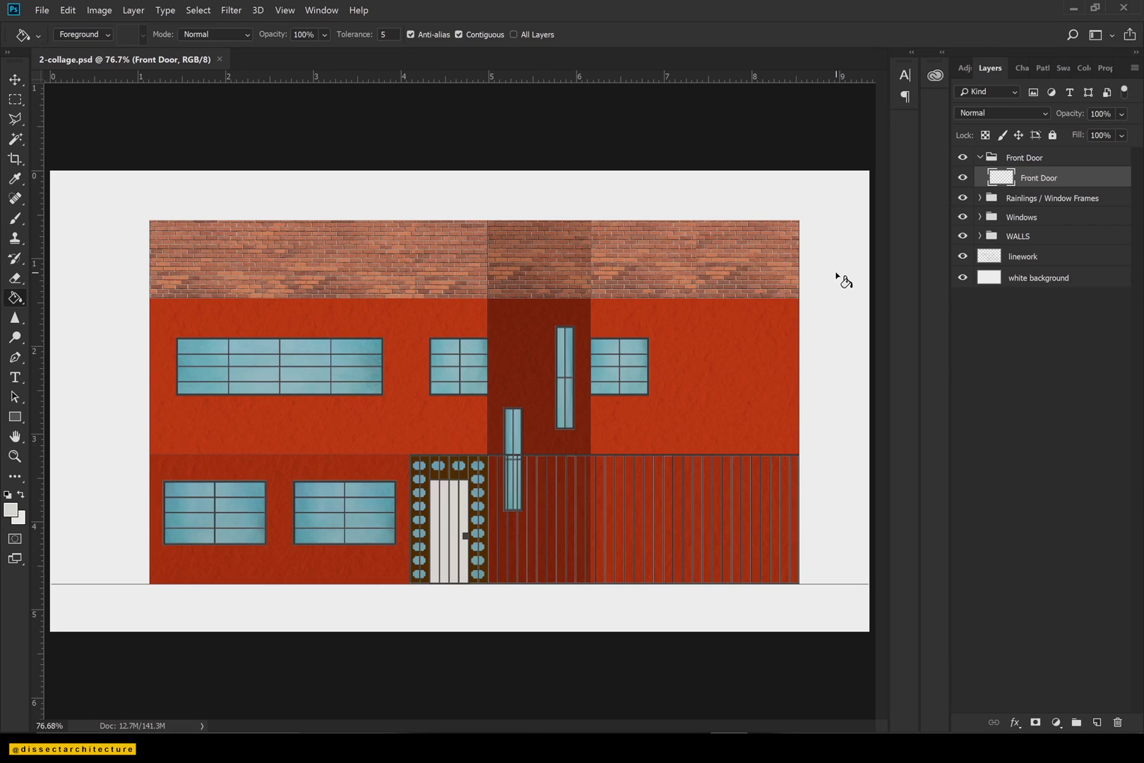
Open the layer style settings of "window frames - top front" and enable Inner Glow.
{"action": "left_click", "coordinate": [979, 198]}
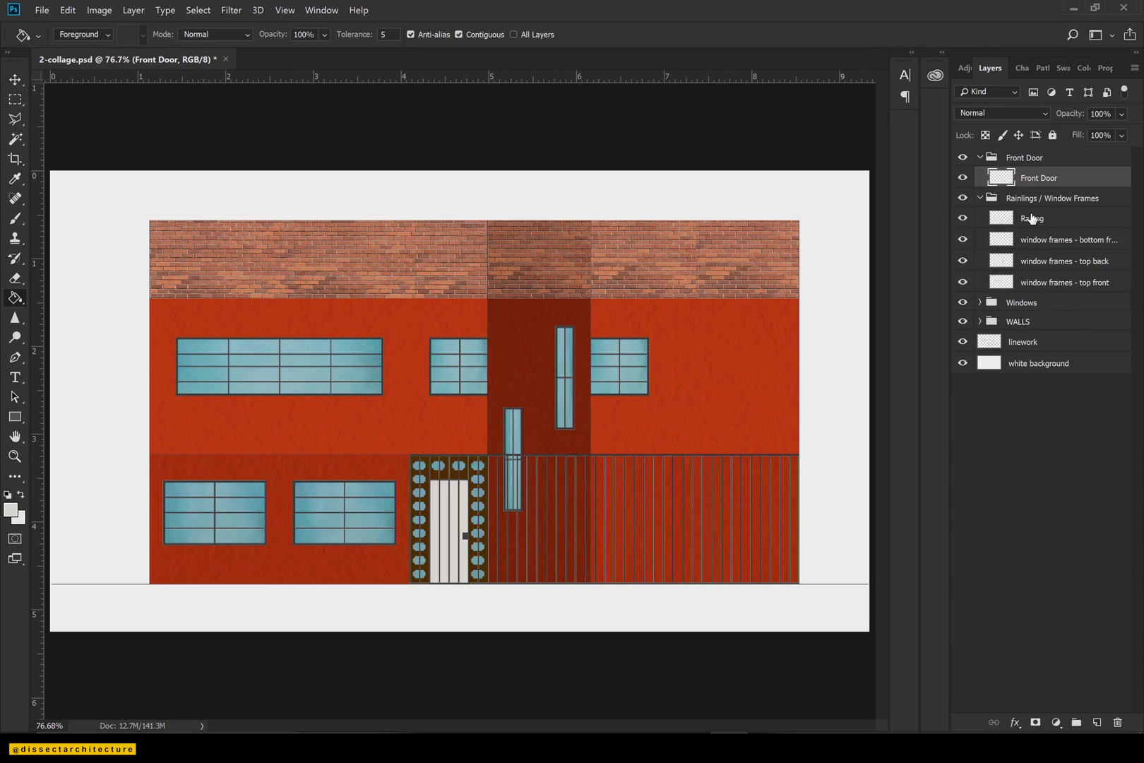
{"action": "key", "text": "z"}
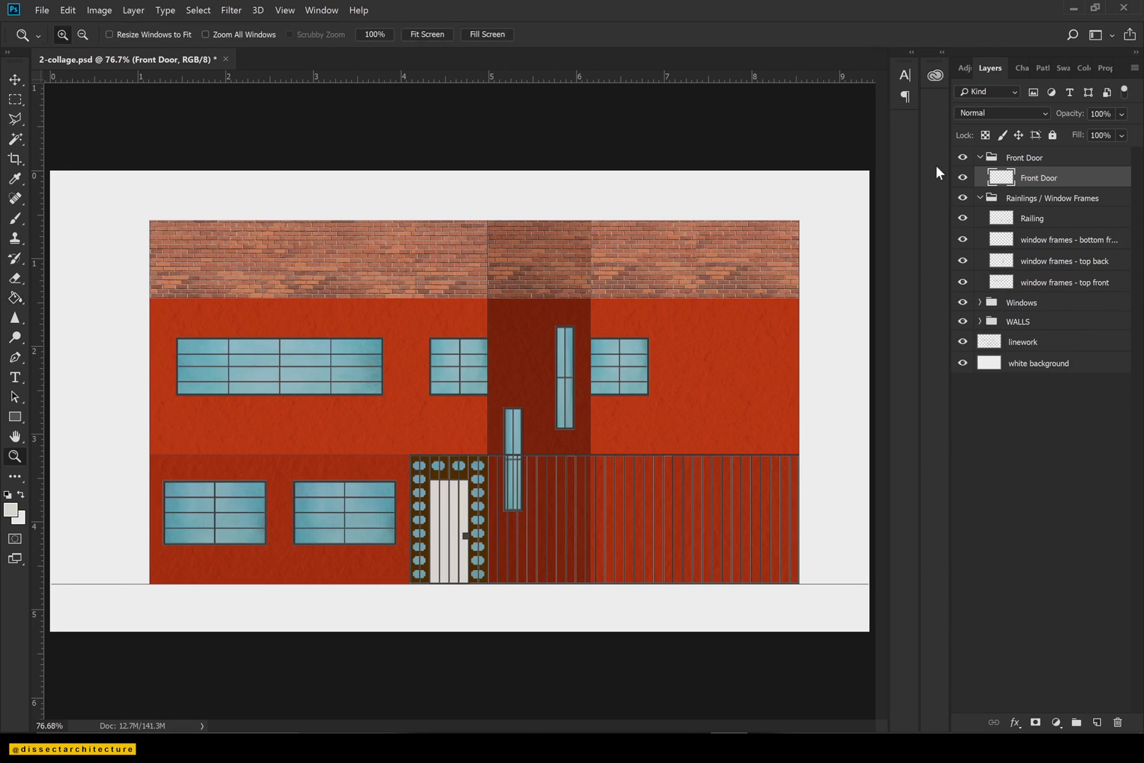
{"action": "key", "text": "ctrl+plus"}
{"action": "key", "text": "ctrl+plus"}
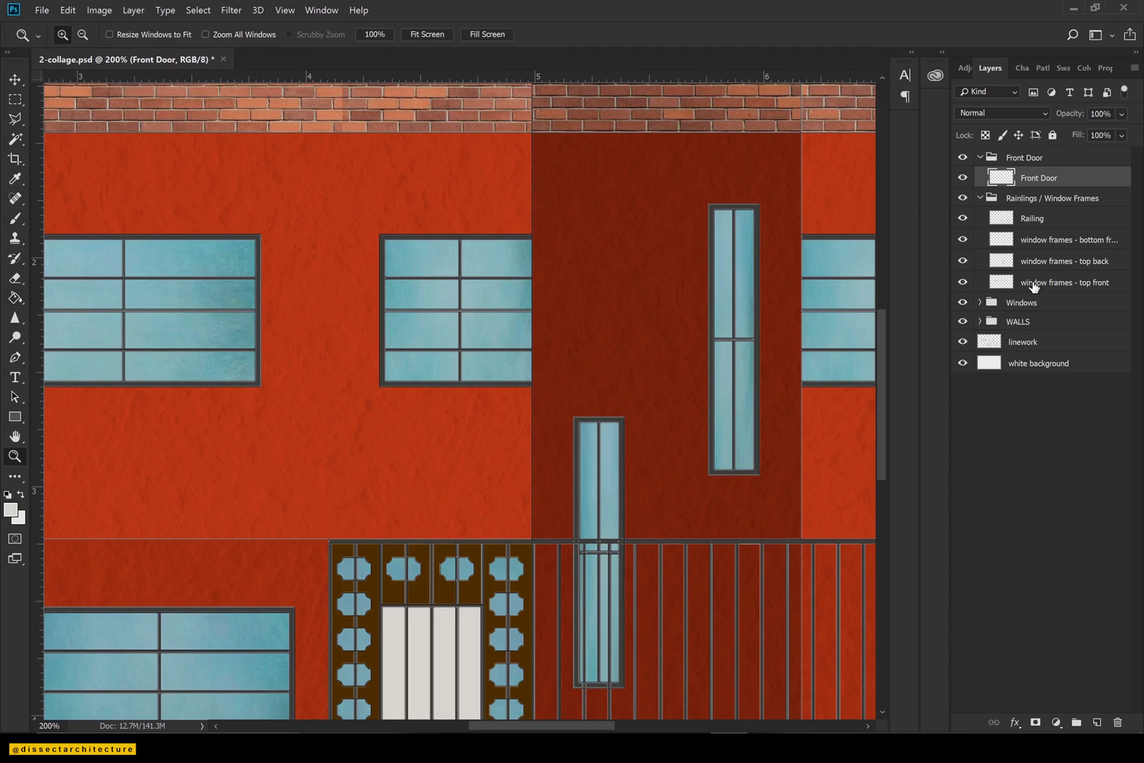
{"action": "double_click", "coordinate": [1065, 282]}
{"action": "left_click", "coordinate": [1107, 282]}
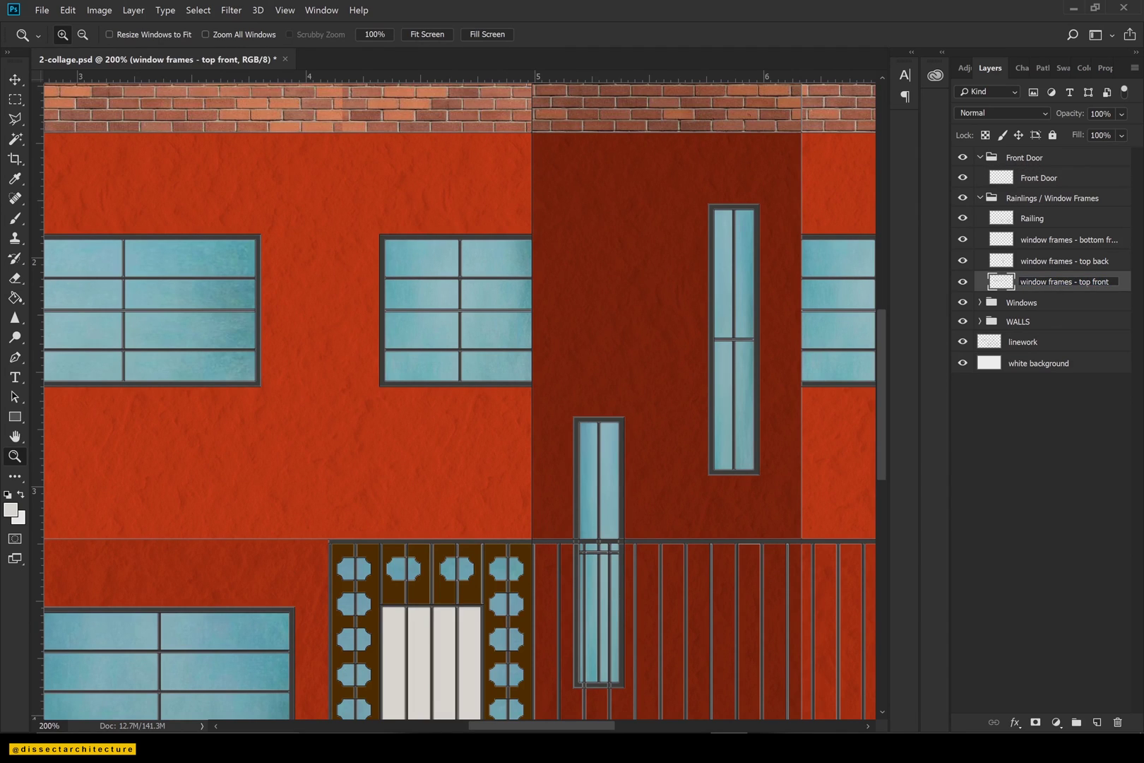
{"action": "double_click", "coordinate": [992, 282]}
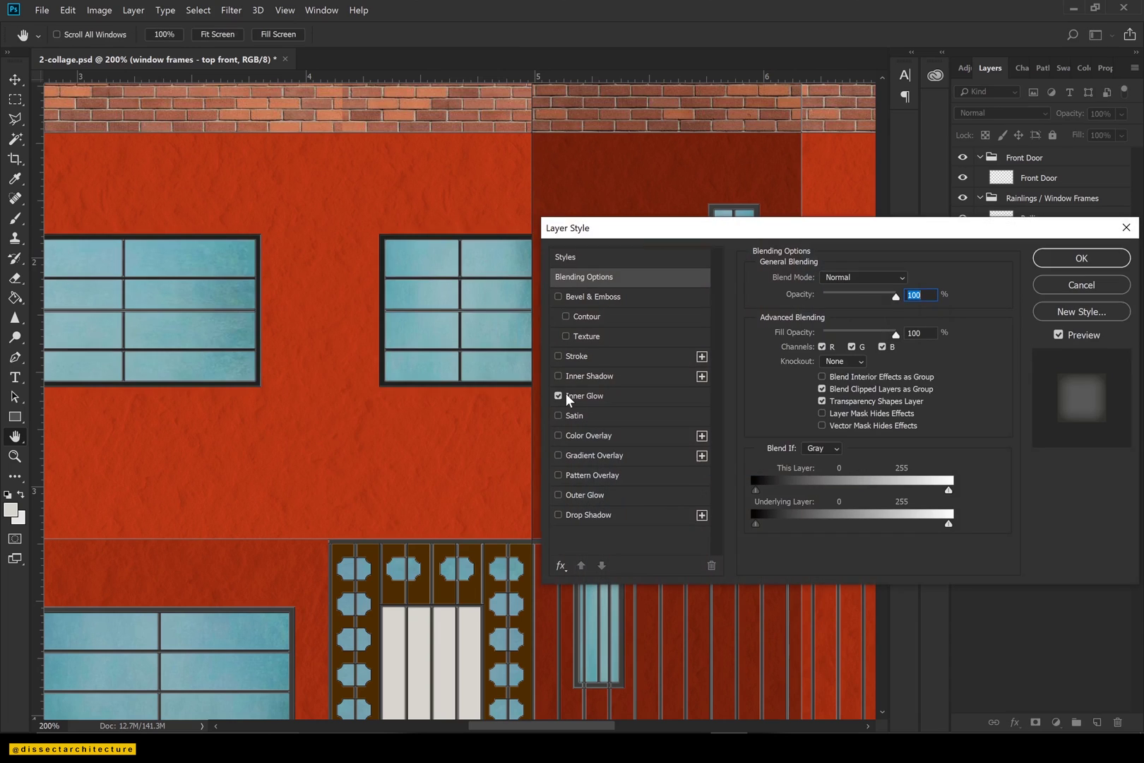
{"action": "left_click", "coordinate": [558, 395]}
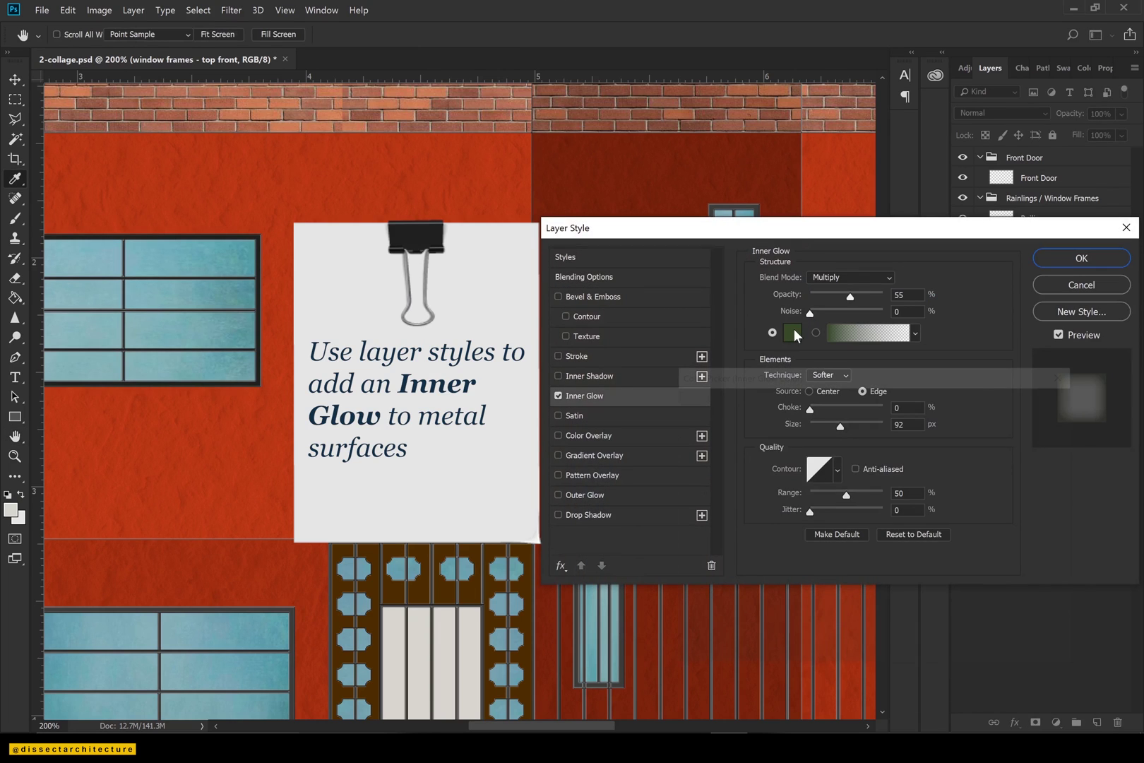
Set the Inner Glow color to b3b3b3, its blend mode to Screen and its opacity to 19%.
{"action": "left_click", "coordinate": [794, 329]}
{"action": "type", "text": "b3b3b3"}
{"action": "key", "text": "Return"}
{"action": "left_click", "coordinate": [835, 278]}
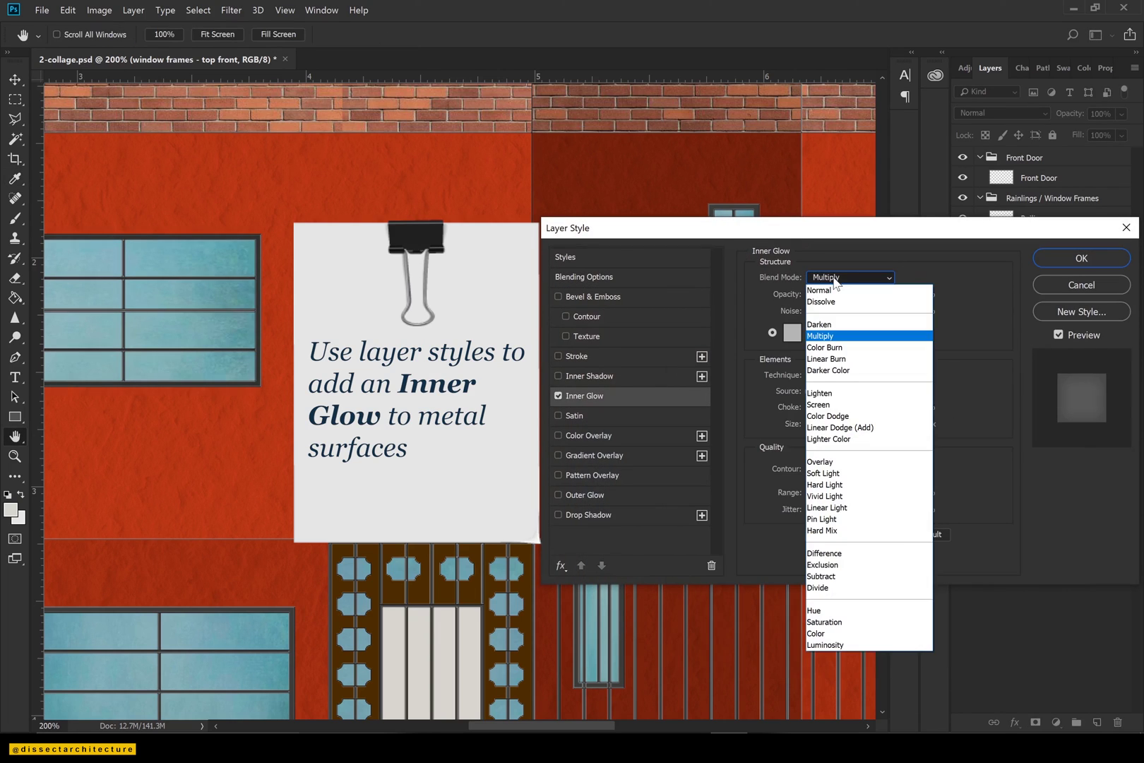
{"action": "left_click", "coordinate": [819, 404]}
{"action": "left_click", "coordinate": [824, 296]}
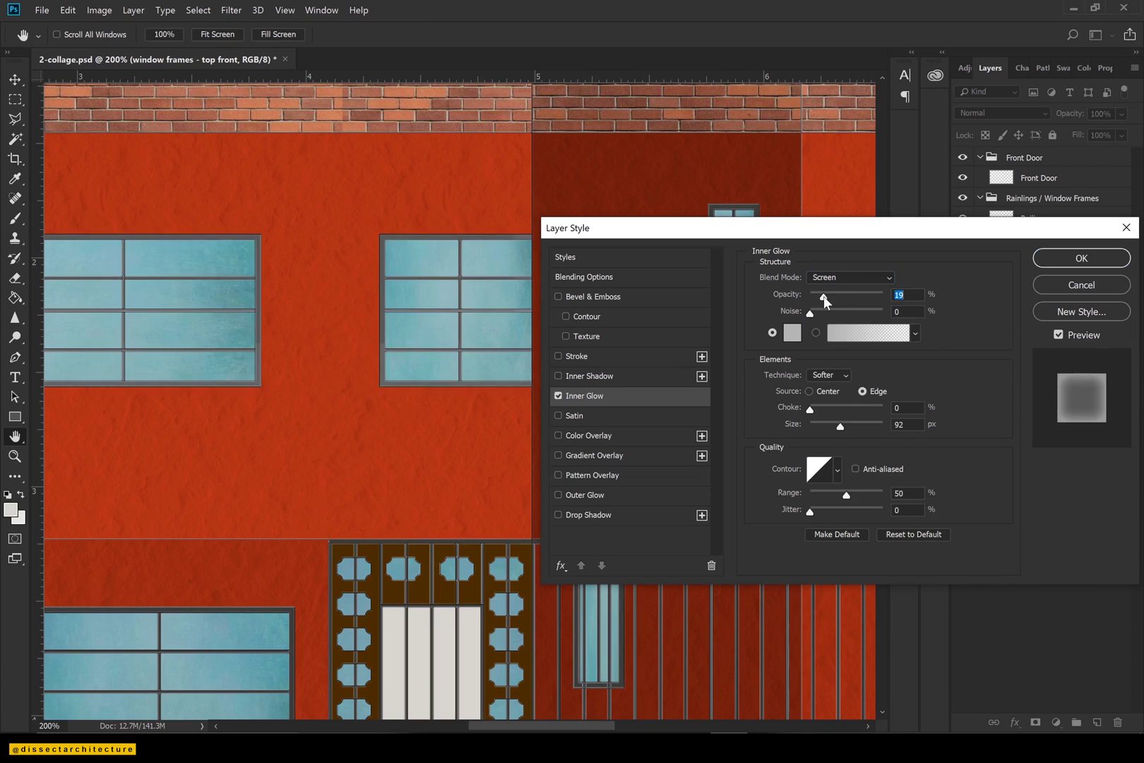
Make the Inner Glow start from the center, with a size of 32 px and an opacity of 66%.
{"action": "left_click", "coordinate": [822, 425]}
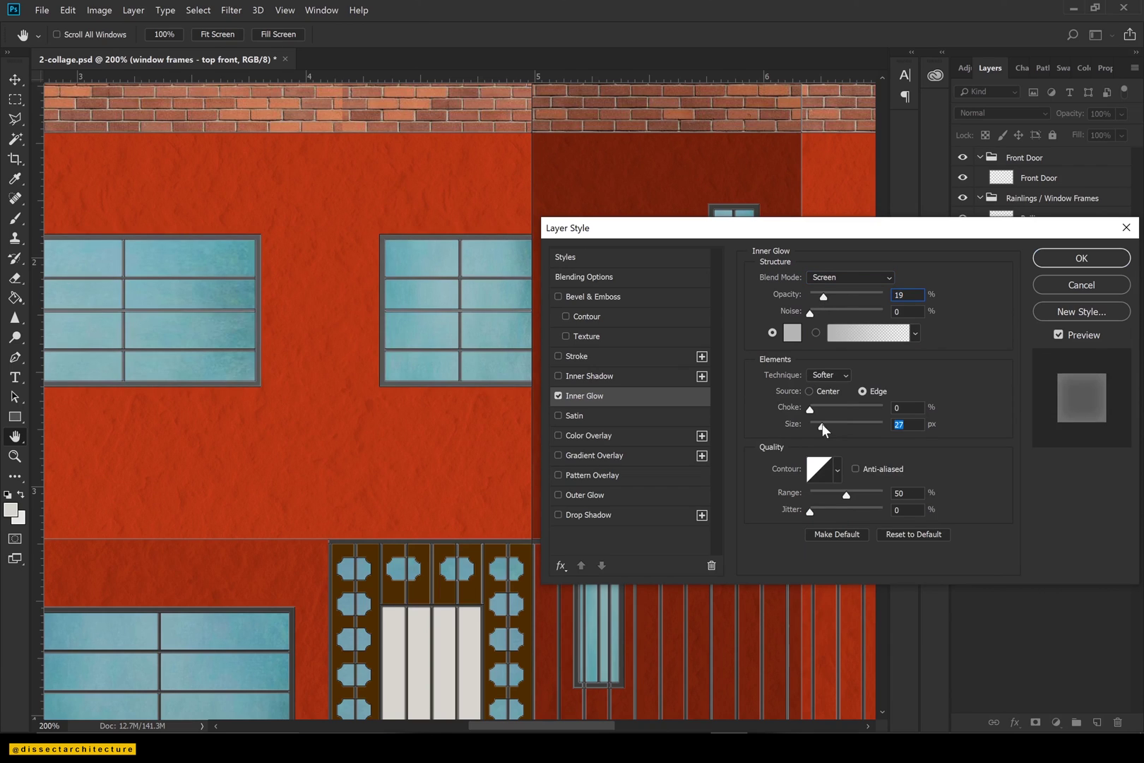
{"action": "left_click_drag", "start_coordinate": [823, 423], "coordinate": [818, 427]}
{"action": "left_click", "coordinate": [810, 391]}
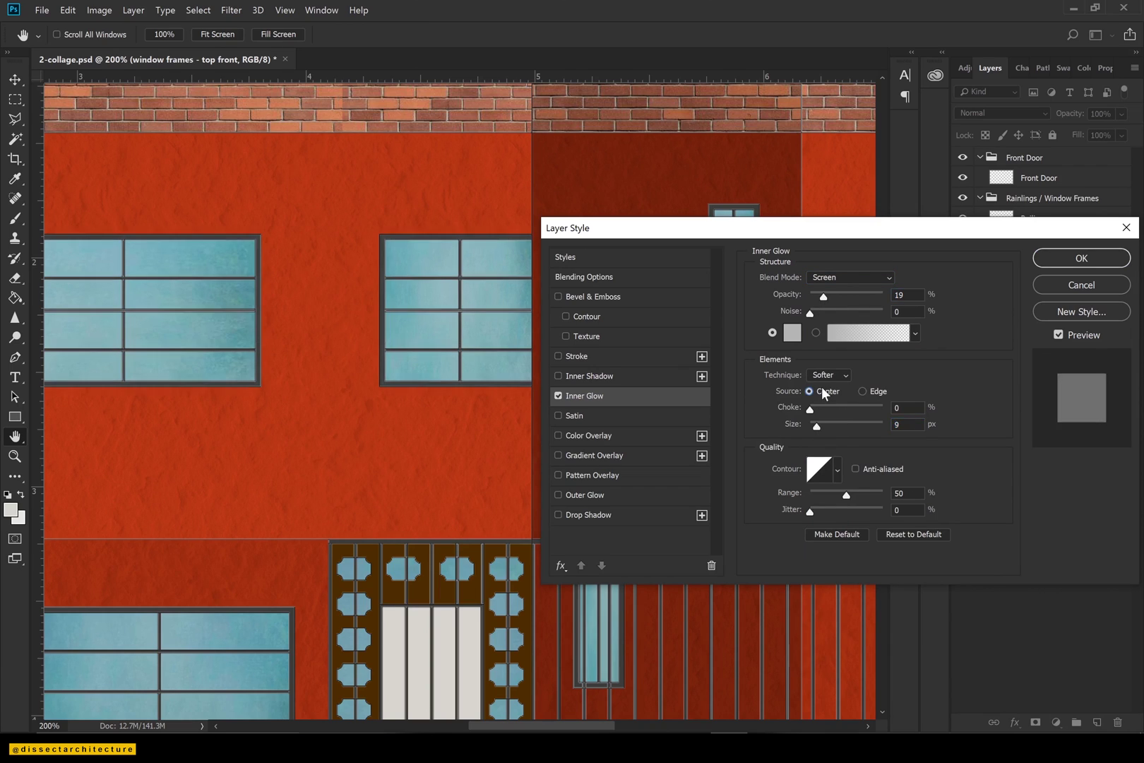
{"action": "left_click", "coordinate": [823, 425]}
{"action": "left_click", "coordinate": [838, 295]}
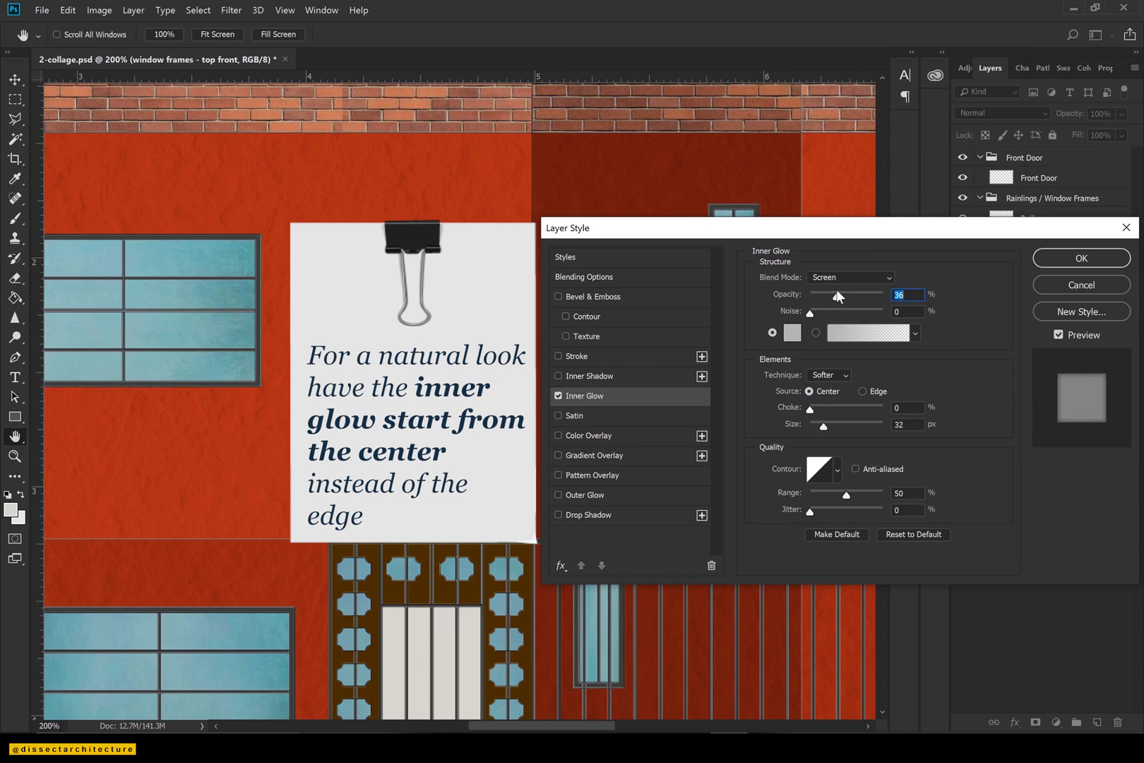
{"action": "left_click_drag", "start_coordinate": [837, 291], "coordinate": [858, 293]}
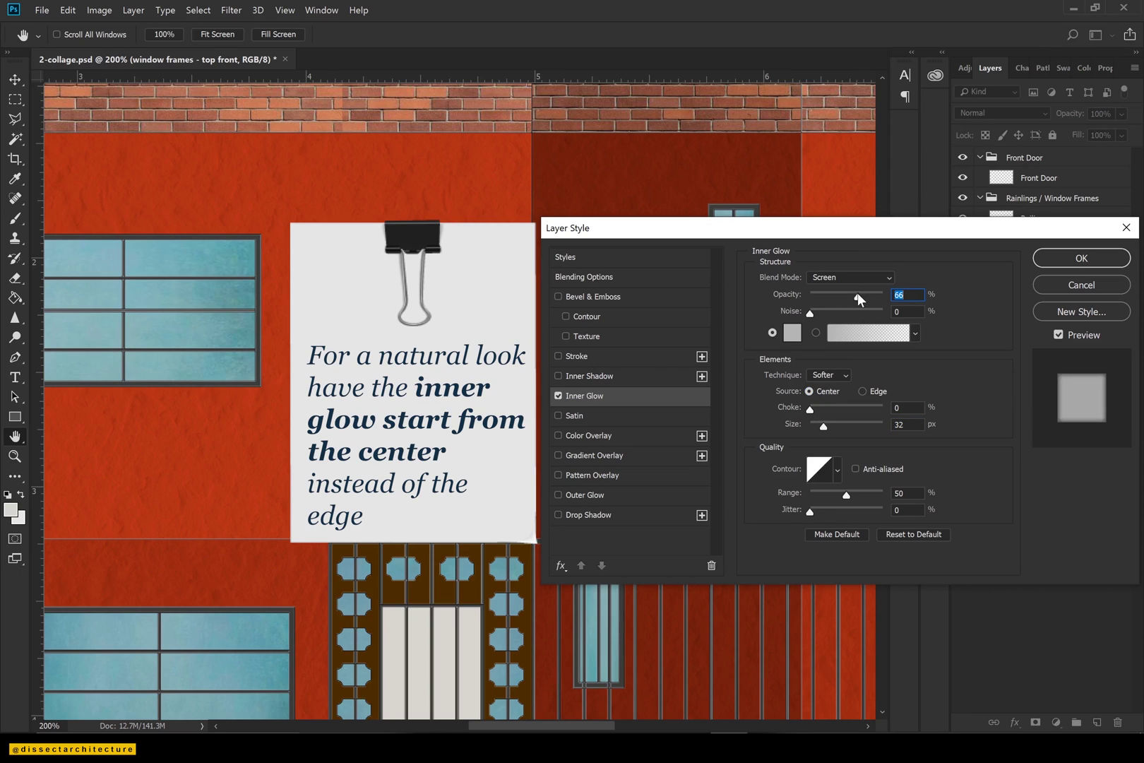
Switch the Inner Glow blend mode to Normal, with 30% opacity and the lighter color d4d4d4.
{"action": "left_click", "coordinate": [825, 278]}
{"action": "left_click", "coordinate": [824, 295]}
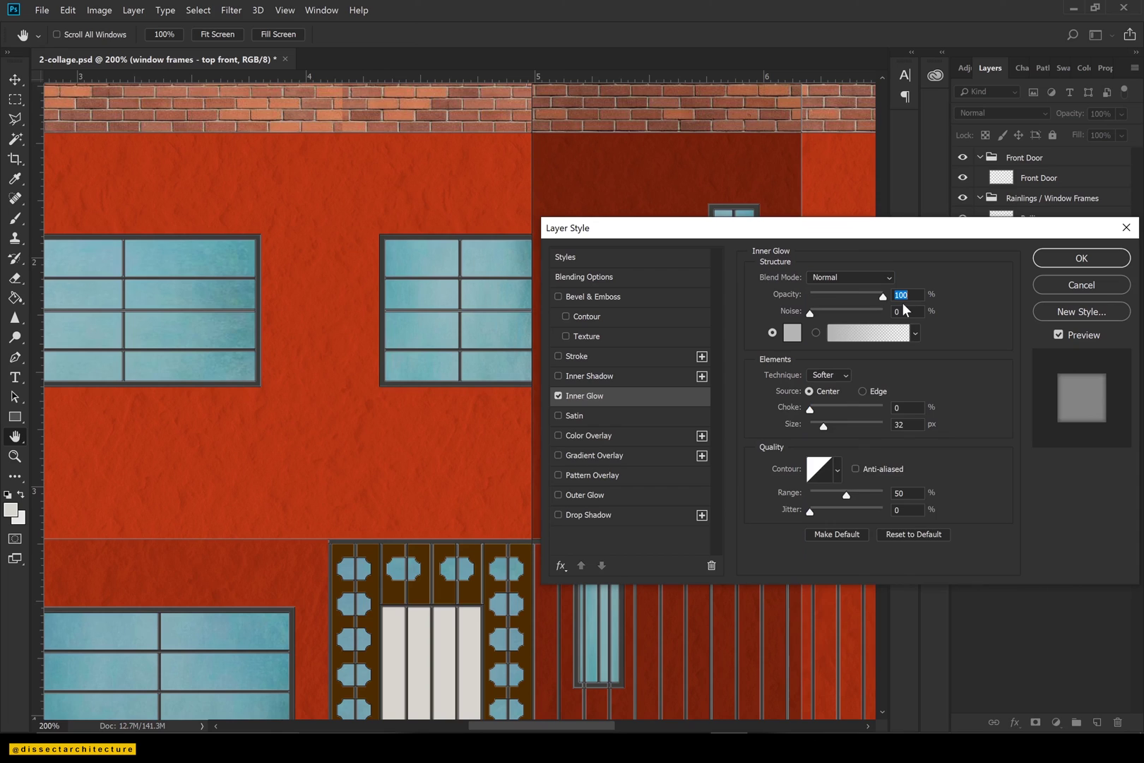
{"action": "type", "text": "30"}
{"action": "left_click", "coordinate": [792, 332]}
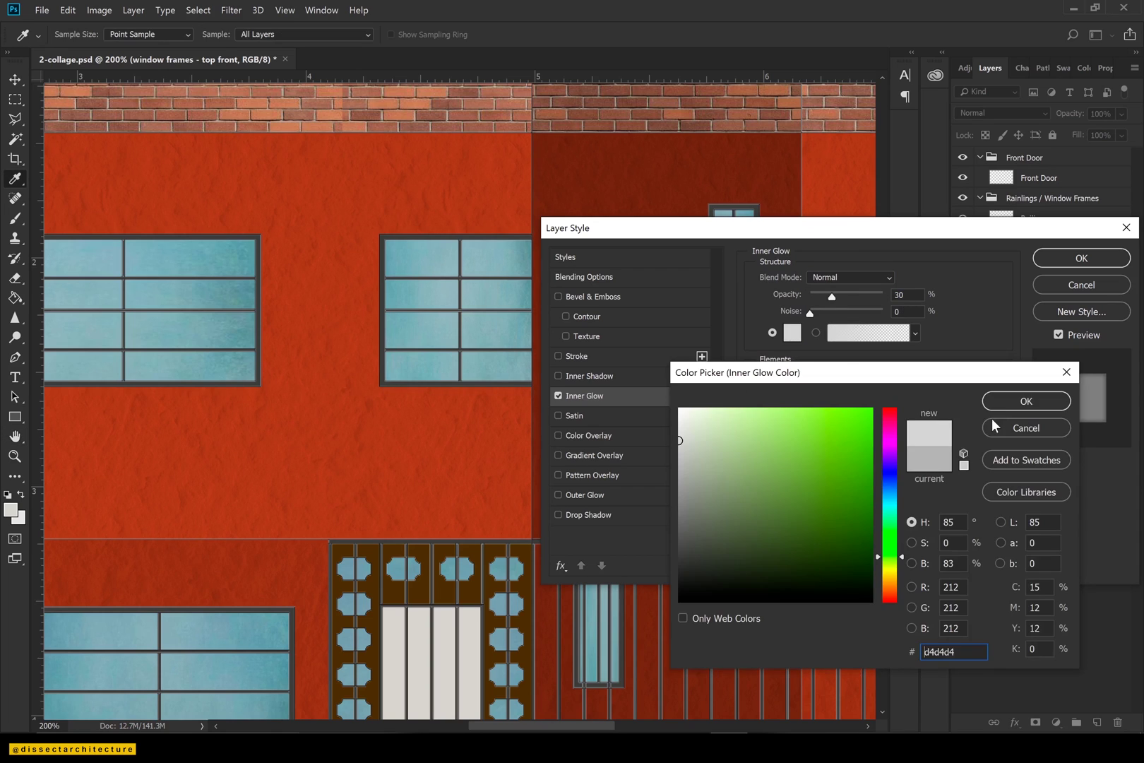
{"action": "left_click", "coordinate": [1026, 401]}
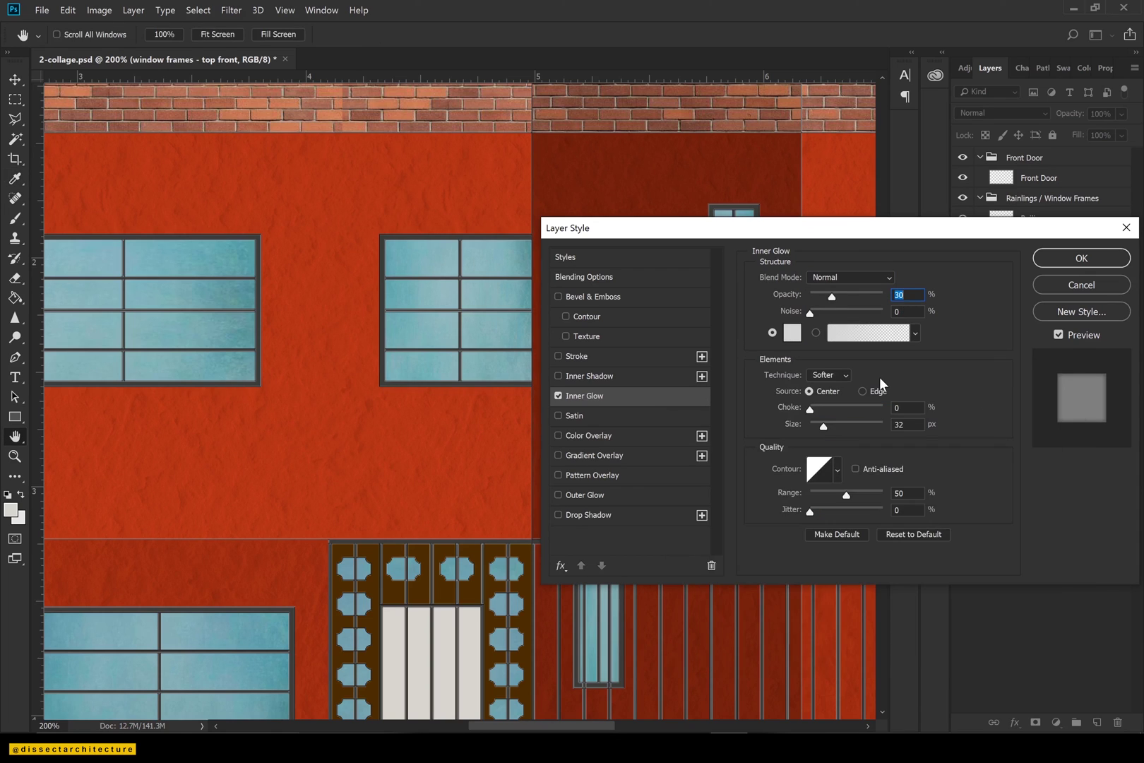
Reduce the Inner Glow size to 7 px, lower its opacity slightly and apply the layer style.
{"action": "left_click_drag", "start_coordinate": [824, 426], "coordinate": [815, 430]}
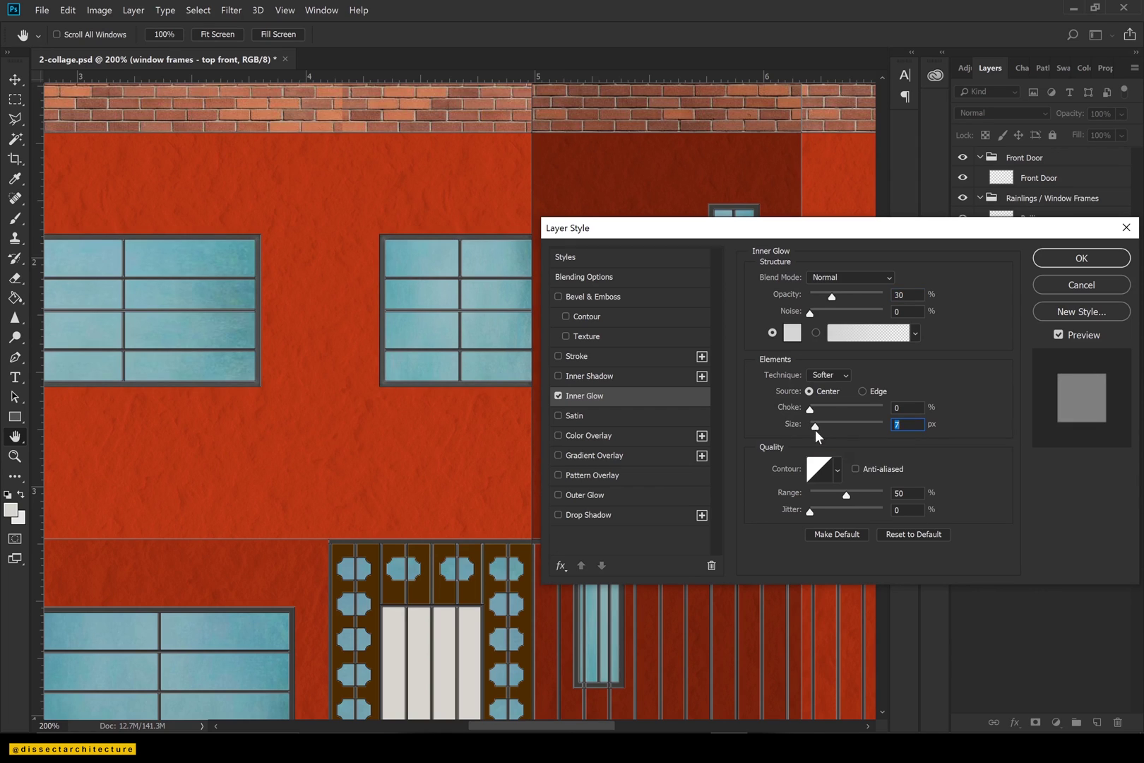
{"action": "left_click_drag", "start_coordinate": [832, 296], "coordinate": [822, 299]}
{"action": "key", "text": "ctrl+1"}
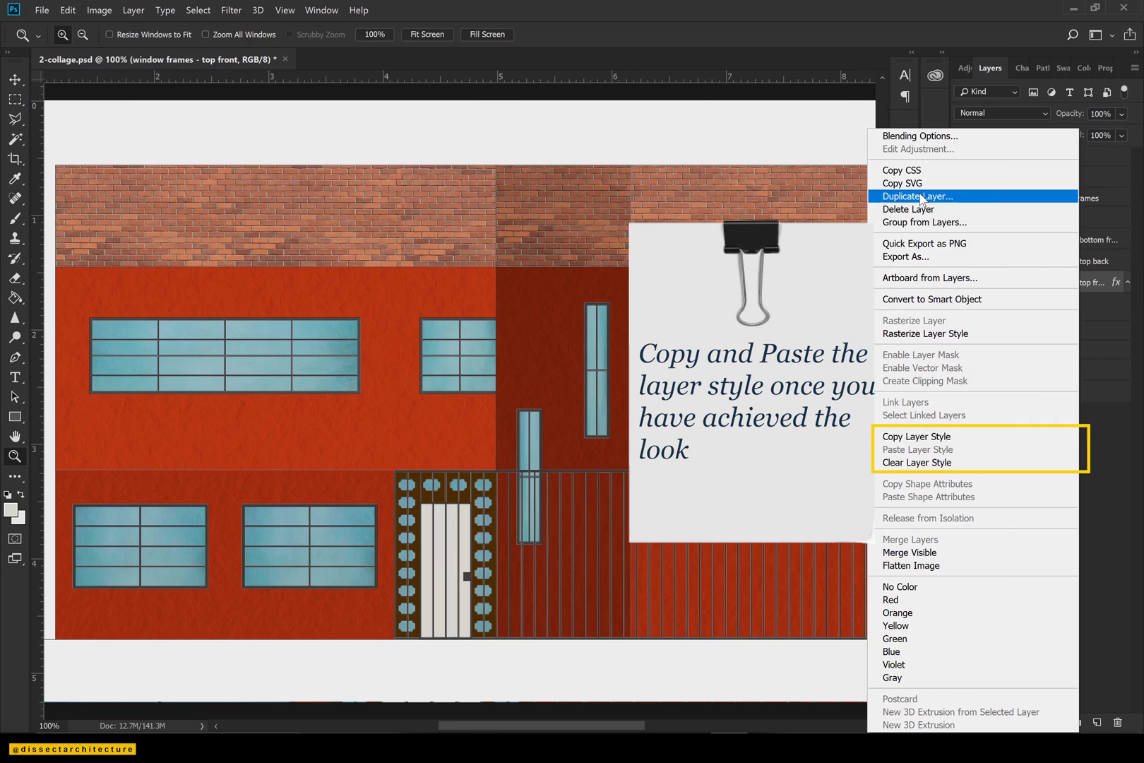
Copy the Inner Glow style from "window frames - top front" to the "top back", "bottom front" and "Railing" layers.
{"action": "left_click", "coordinate": [903, 439]}
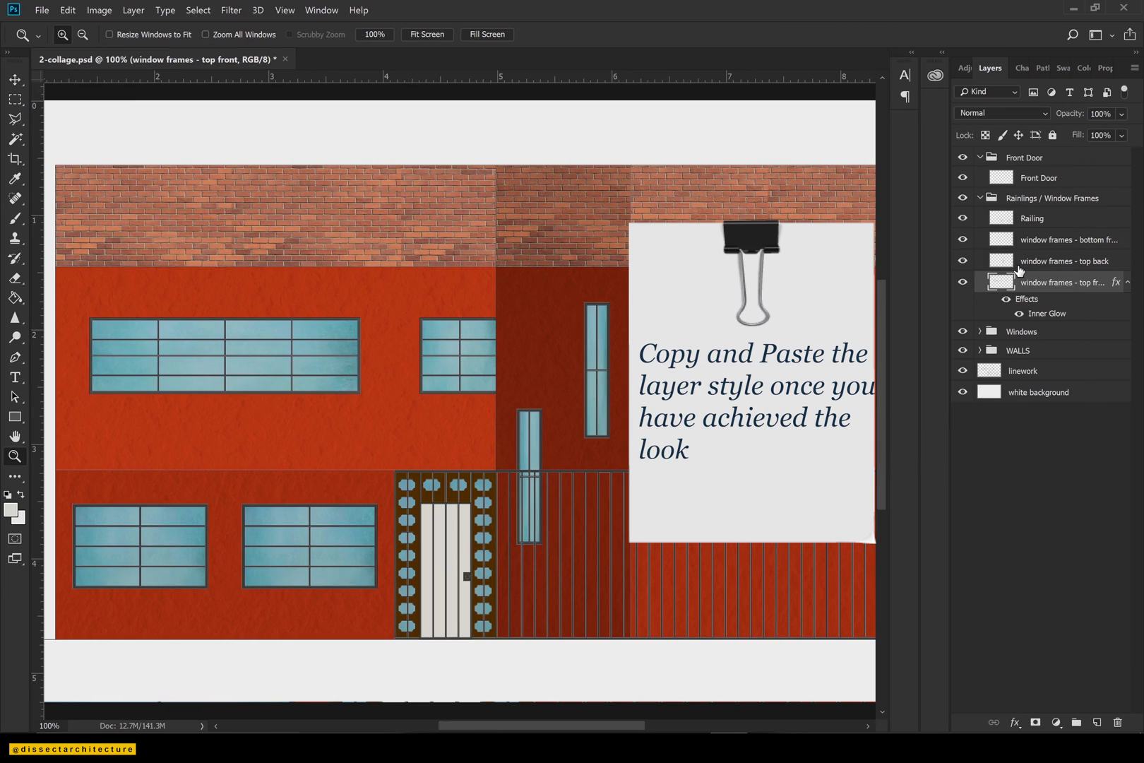
{"action": "left_click", "coordinate": [1019, 267]}
{"action": "left_click", "coordinate": [1030, 224], "text": "shift"}
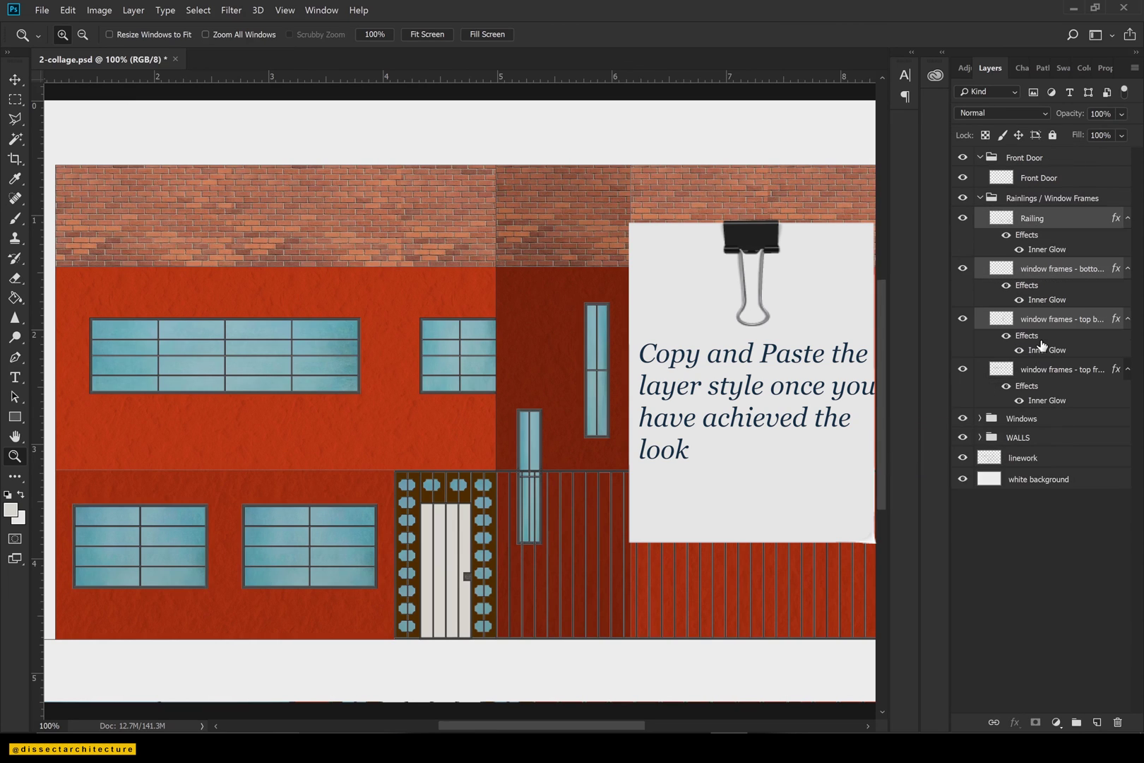
{"action": "double_click", "coordinate": [1037, 321]}
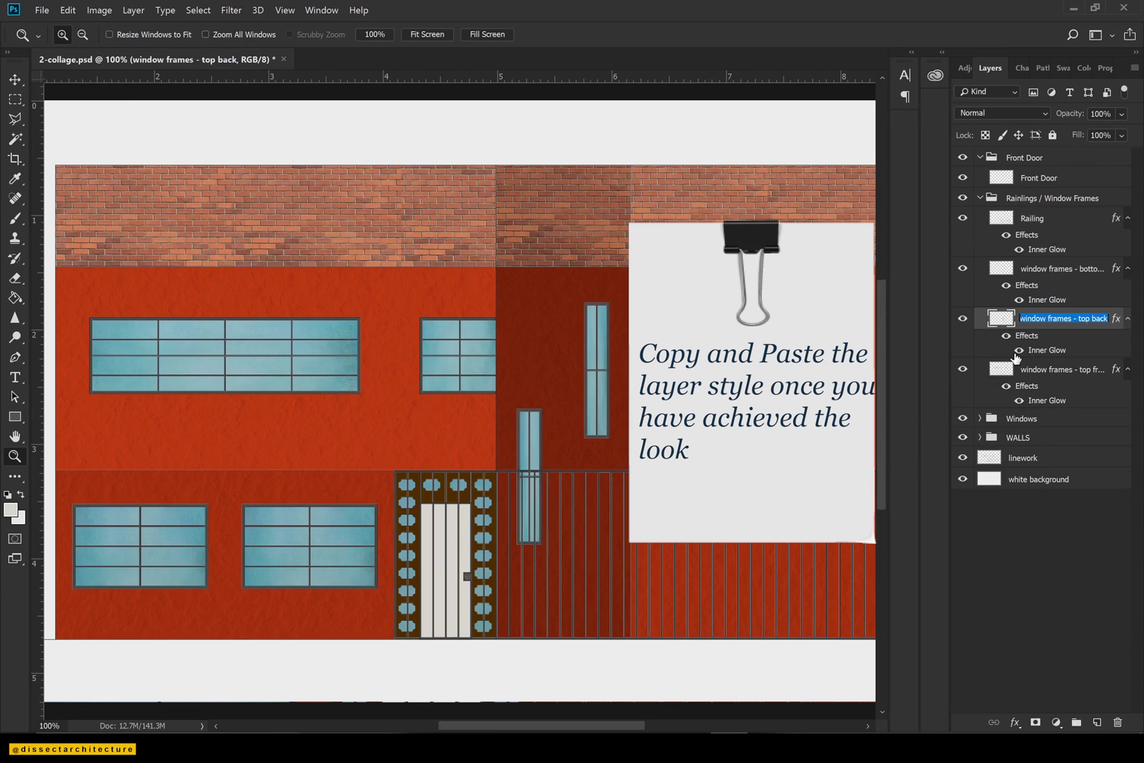
{"action": "key", "text": "Return"}
{"action": "key", "text": "ctrl+plus"}
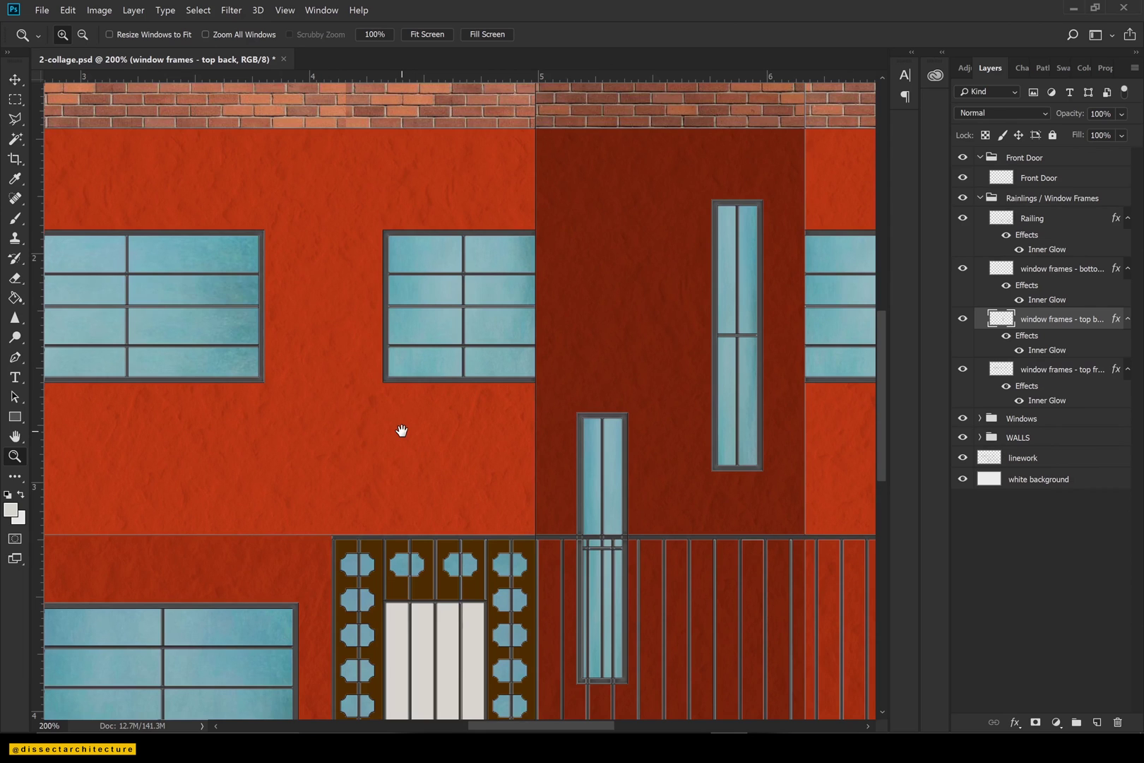
{"action": "left_click", "coordinate": [1019, 374]}
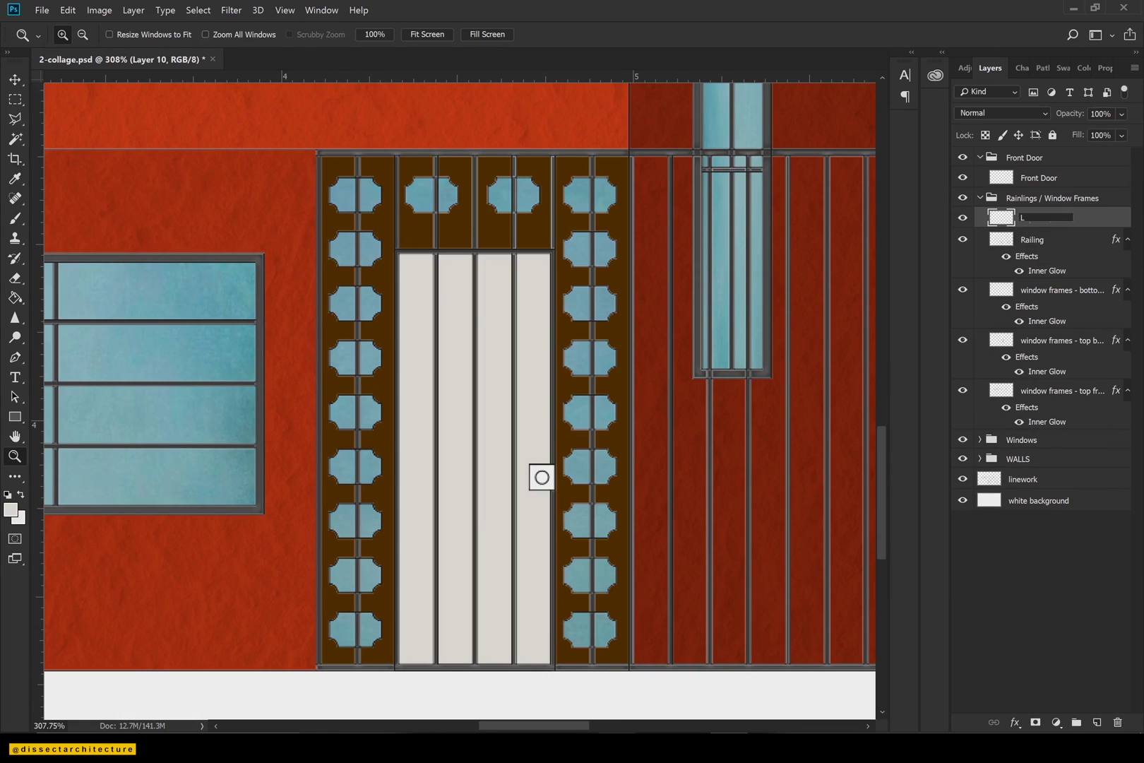
With the Lock layer active, set the foreground color to the dark gray 2c2c2b for the door lock.
{"action": "key", "text": "m"}
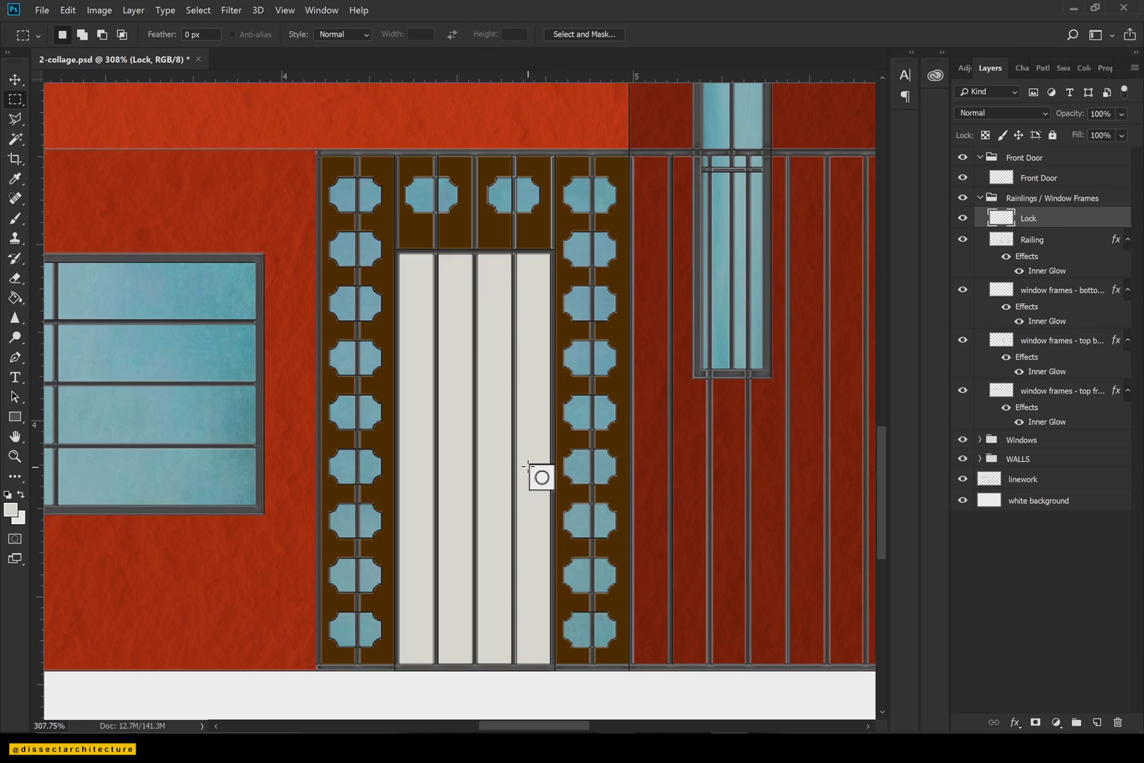
{"action": "left_click", "coordinate": [11, 510]}
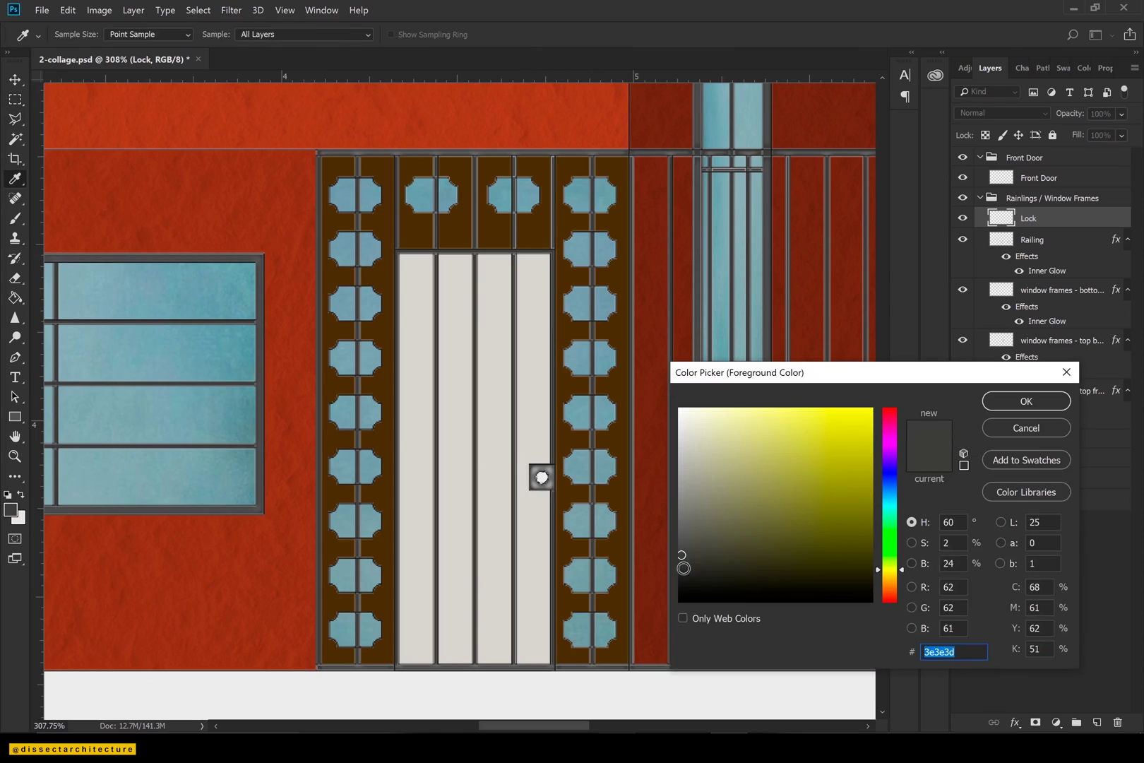
{"action": "left_click", "coordinate": [681, 569]}
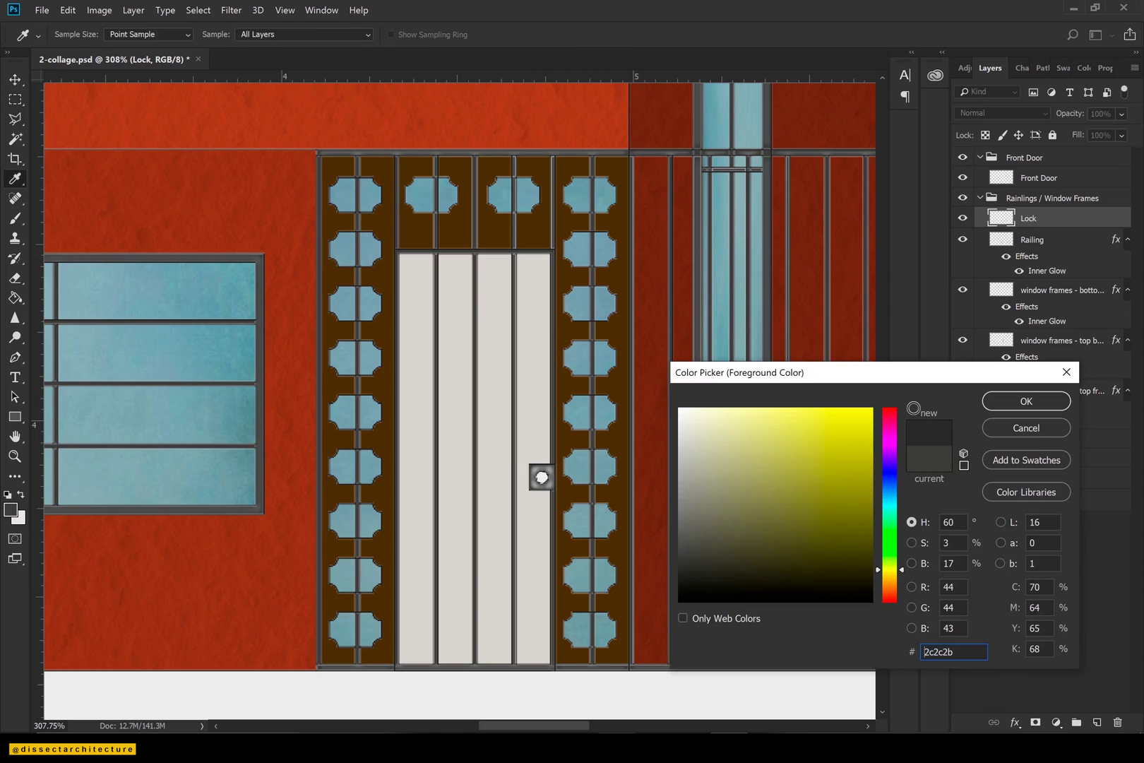
{"action": "left_click", "coordinate": [1026, 400]}
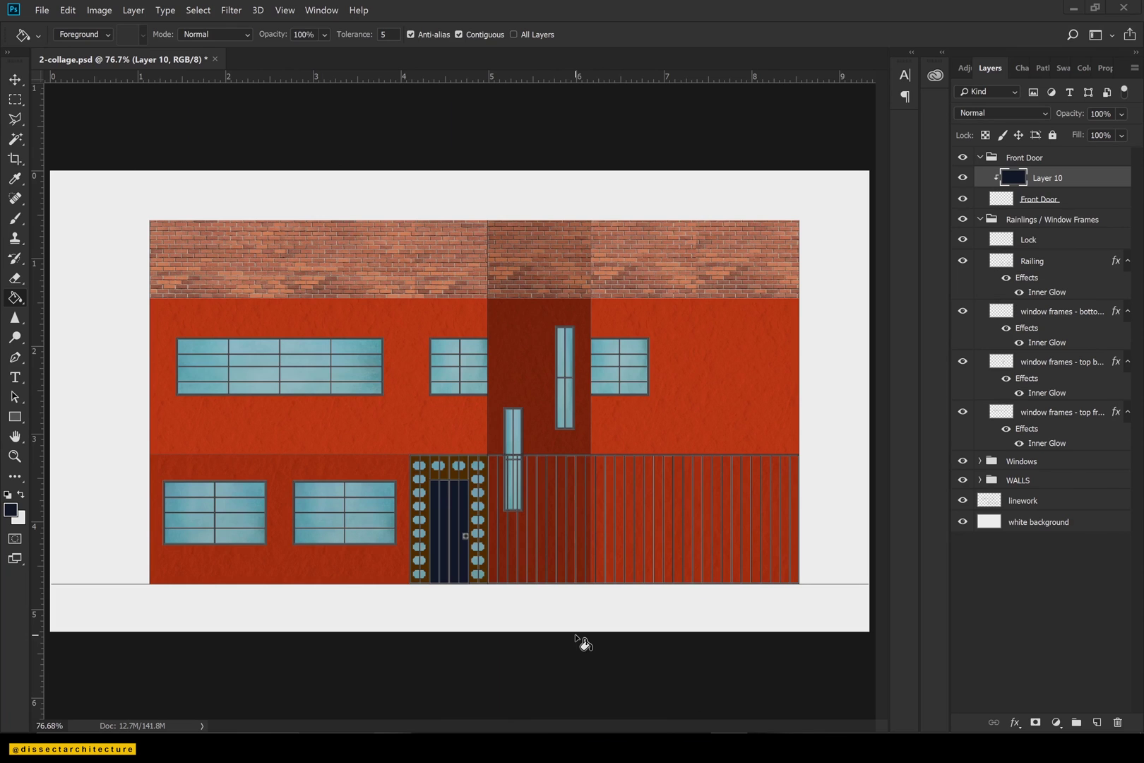
Draw a horizontal foreground-to-transparent gradient on Layer 11, clipped to the "wall - front" layer, beside the central volume.
{"action": "left_click", "coordinate": [980, 156]}
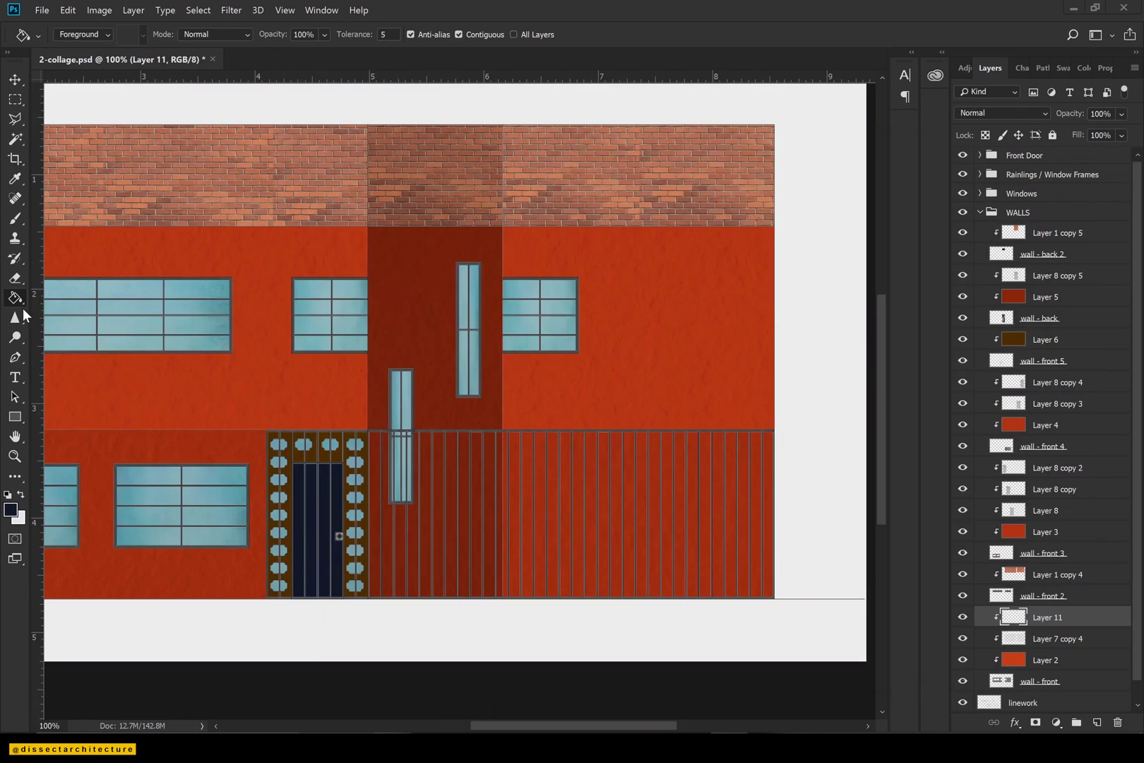
{"action": "right_click", "coordinate": [15, 297]}
{"action": "left_click", "coordinate": [76, 293]}
{"action": "left_click", "coordinate": [101, 36]}
{"action": "key", "text": "Return"}
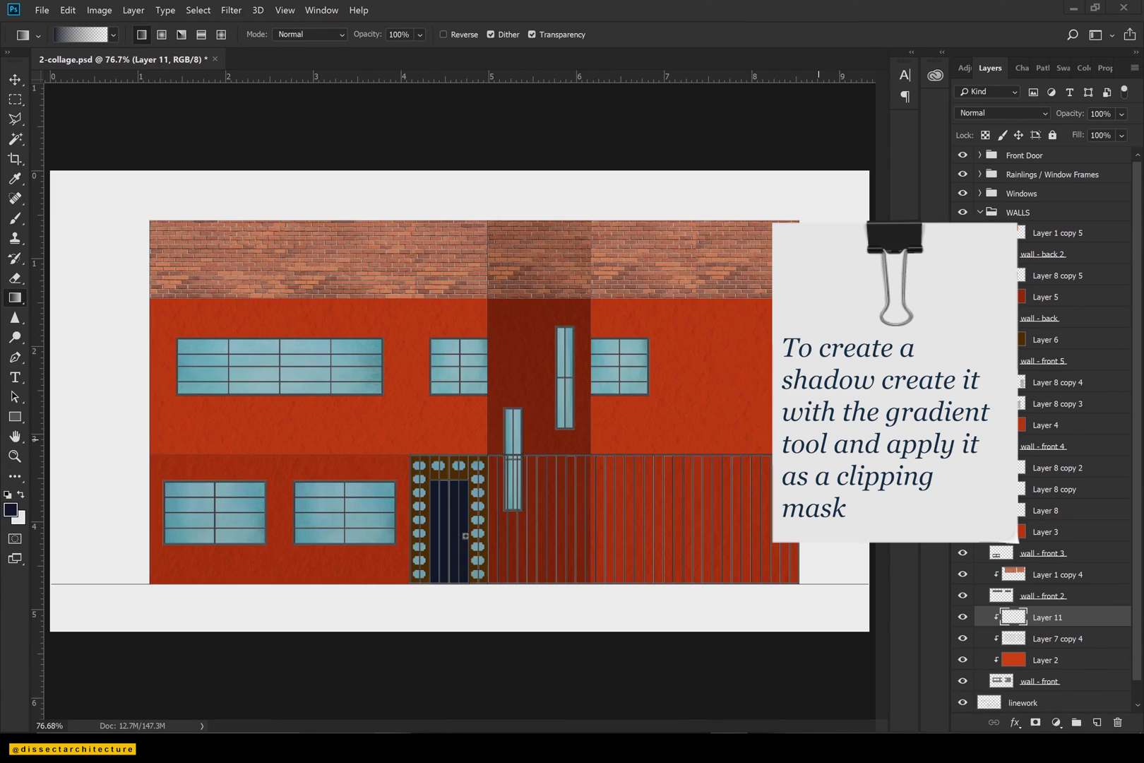
{"action": "mouse_move", "coordinate": [819, 440]}
{"action": "left_mouse_down"}
{"action": "mouse_move", "coordinate": [740, 456]}
{"action": "mouse_move", "coordinate": [597, 432]}
{"action": "left_mouse_up"}
Rotate the gradient by half a turn and place its dark side against the right edge of the central volume.
{"action": "key", "text": "v"}
{"action": "key", "text": "ctrl+t"}
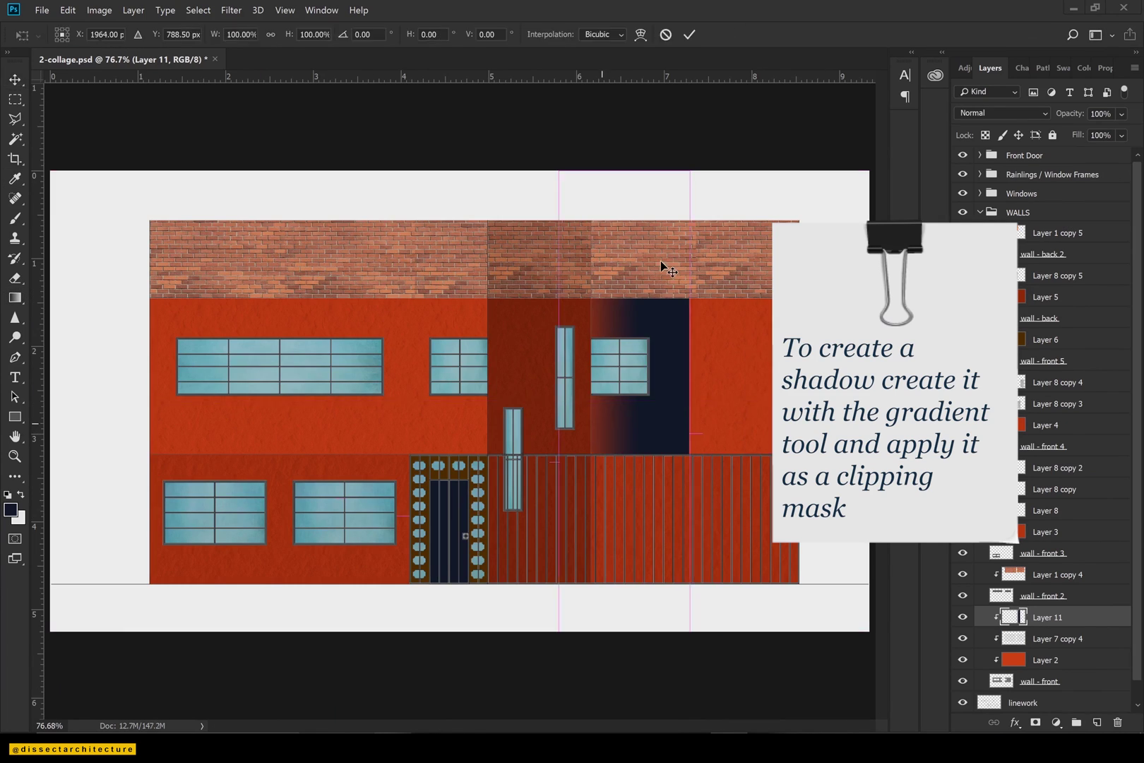
{"action": "left_click_drag", "start_coordinate": [694, 249], "coordinate": [566, 554]}
{"action": "key", "text": "Return"}
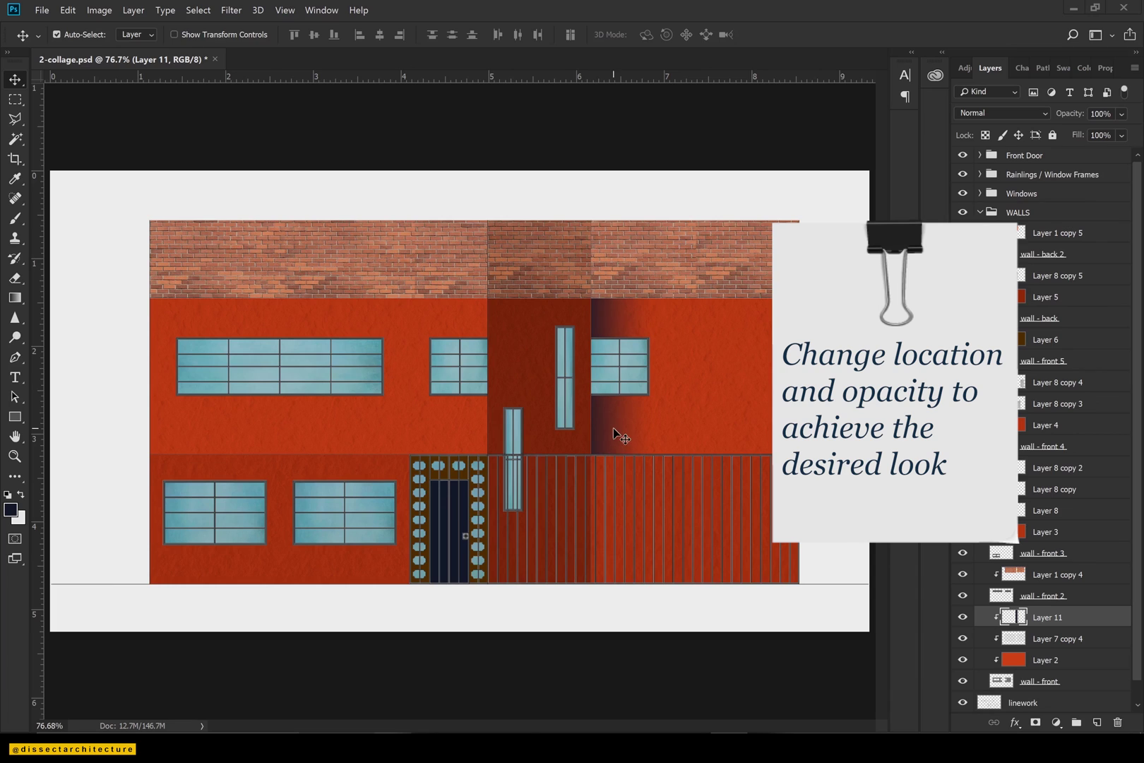
Duplicate the gradient shadow to the central volume's left side and rotate it so the dark side meets the volume's edge.
{"action": "left_click_drag", "start_coordinate": [613, 427], "coordinate": [457, 427]}
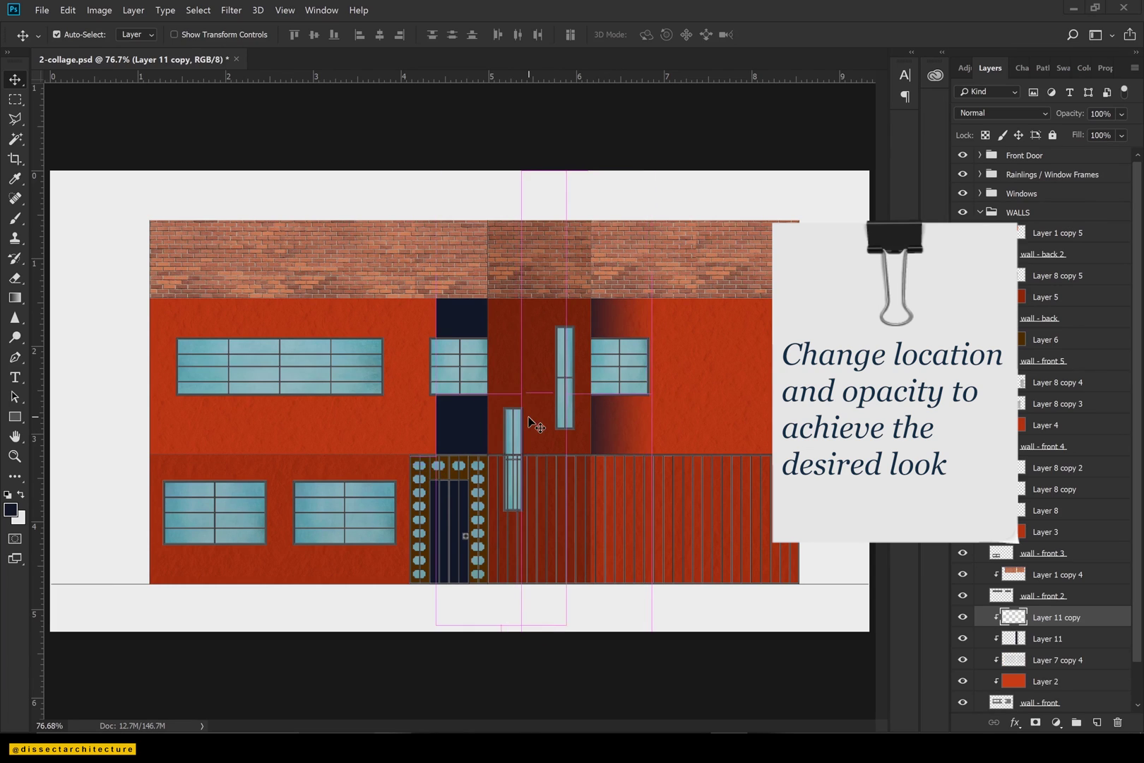
{"action": "key", "text": "ctrl+t"}
{"action": "left_click_drag", "start_coordinate": [442, 152], "coordinate": [519, 546]}
{"action": "key", "text": "Return"}
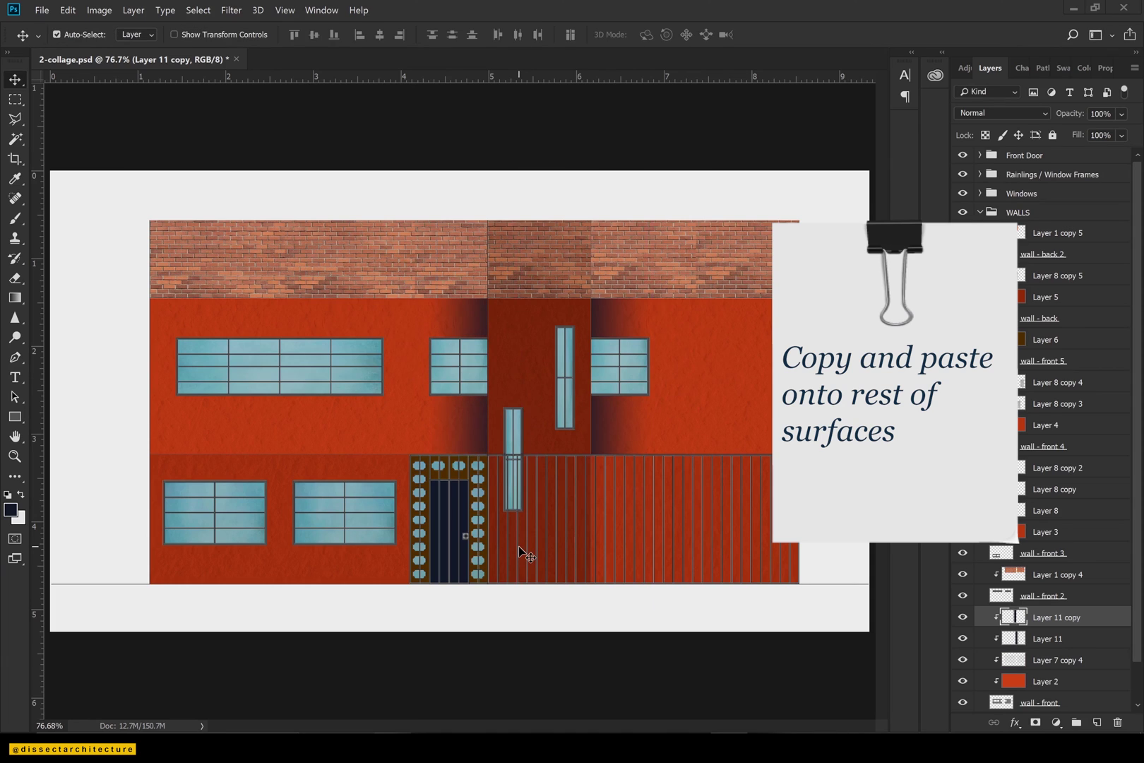
Discard the extra gradient copy at the right end and move Layer 11 and Layer 11 copy to the top of the WALLS group.
{"action": "left_click_drag", "start_coordinate": [518, 545], "coordinate": [786, 399]}
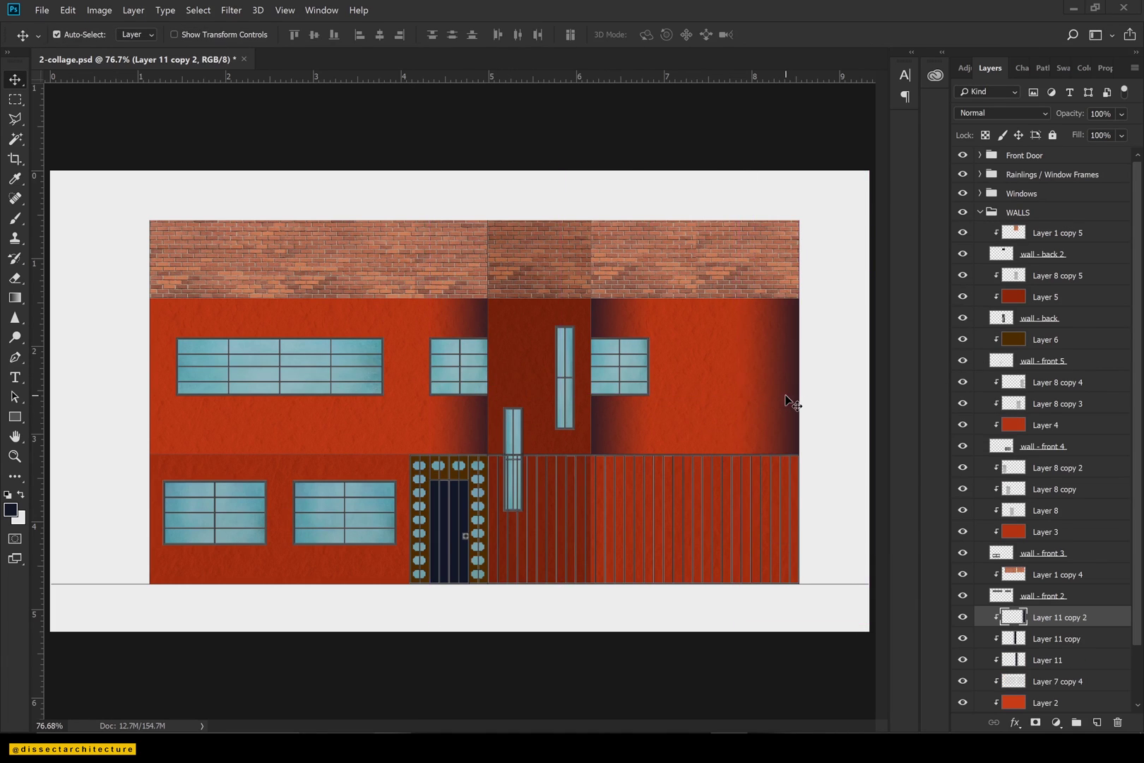
{"action": "key", "text": "Delete"}
{"action": "left_click_drag", "start_coordinate": [1042, 618], "coordinate": [1032, 570]}
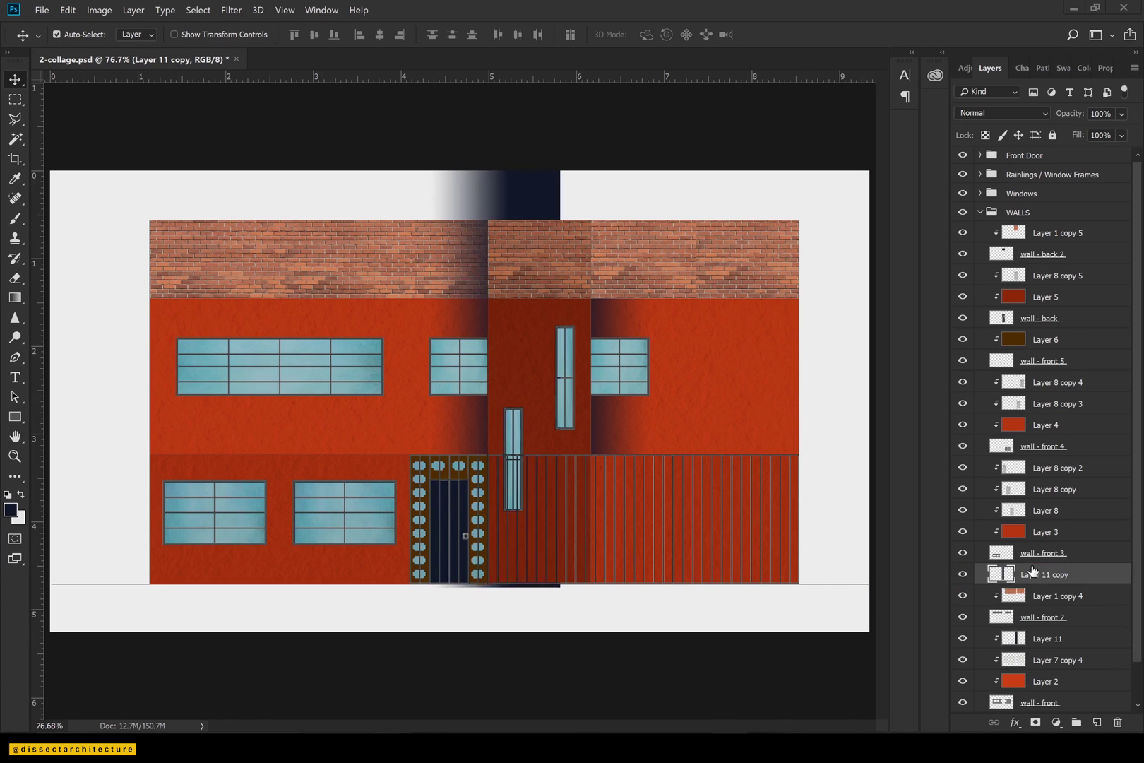
{"action": "left_click_drag", "start_coordinate": [1032, 641], "coordinate": [1019, 593]}
{"action": "scroll", "coordinate": [1028, 620], "scroll_direction": "down", "scroll_amount": 2}
{"action": "key", "text": "m"}
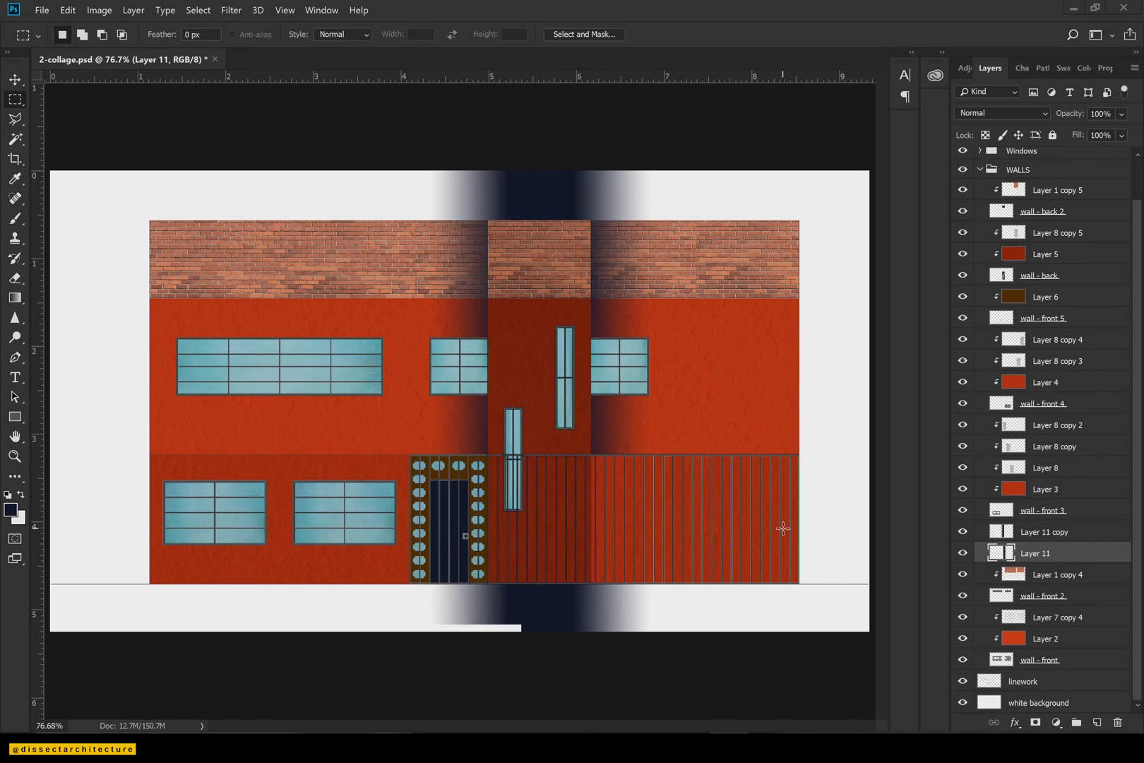
{"action": "left_click", "coordinate": [1044, 531], "text": "shift"}
{"action": "left_click_drag", "start_coordinate": [1044, 531], "coordinate": [1048, 182]}
Delete the parts of both gradient layers that extend above the roof and below the ground line.
{"action": "left_click_drag", "start_coordinate": [142, 170], "coordinate": [821, 220]}
{"action": "left_click", "coordinate": [1056, 190]}
{"action": "key", "text": "Delete"}
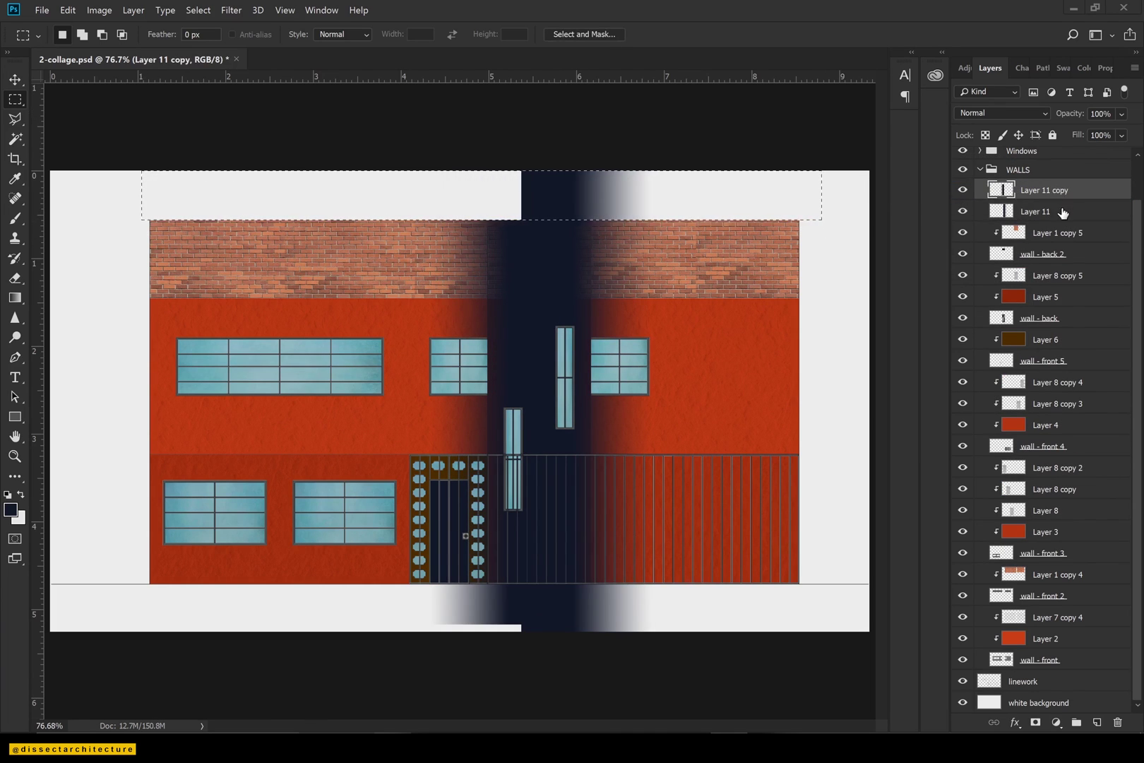
{"action": "left_click", "coordinate": [1062, 212]}
{"action": "key", "text": "Delete"}
{"action": "left_click_drag", "start_coordinate": [829, 630], "coordinate": [124, 583]}
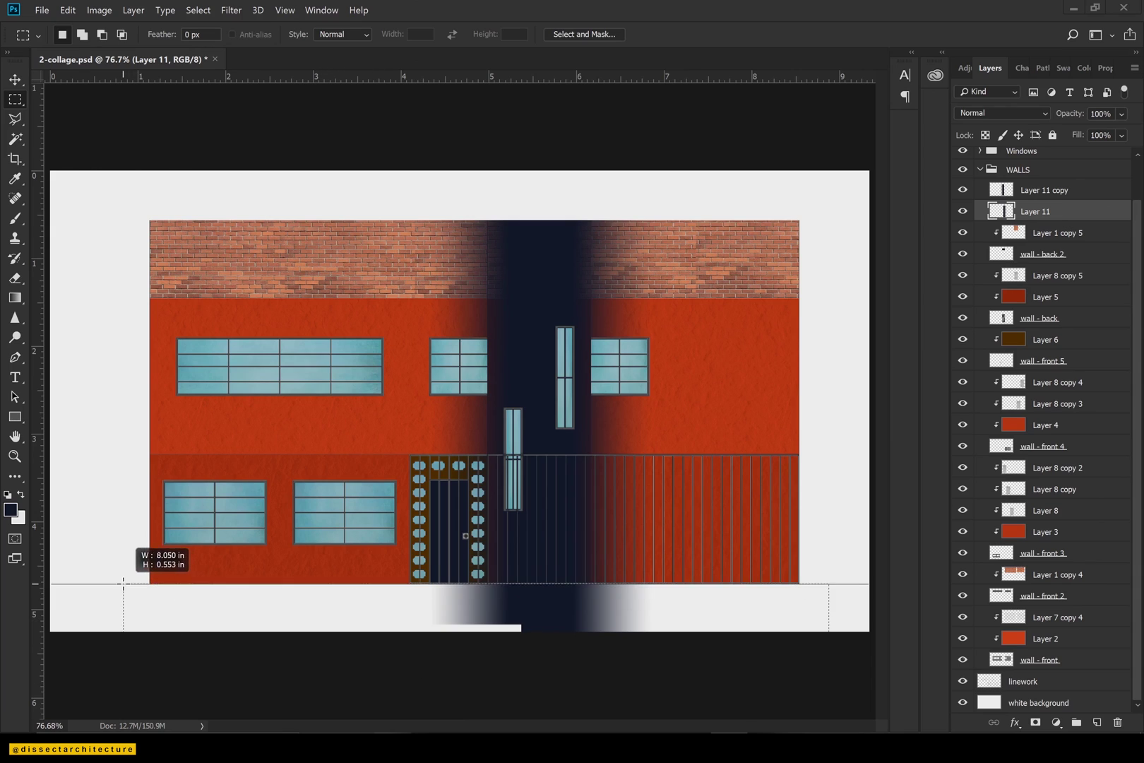
{"action": "key", "text": "Delete"}
{"action": "left_click", "coordinate": [1023, 193]}
{"action": "key", "text": "Delete"}
{"action": "key", "text": "ctrl+d"}
Merge the two gradient layers and set the merged layer's opacity to 35%.
{"action": "left_click", "coordinate": [1053, 209], "text": "shift"}
{"action": "key", "text": "ctrl+e"}
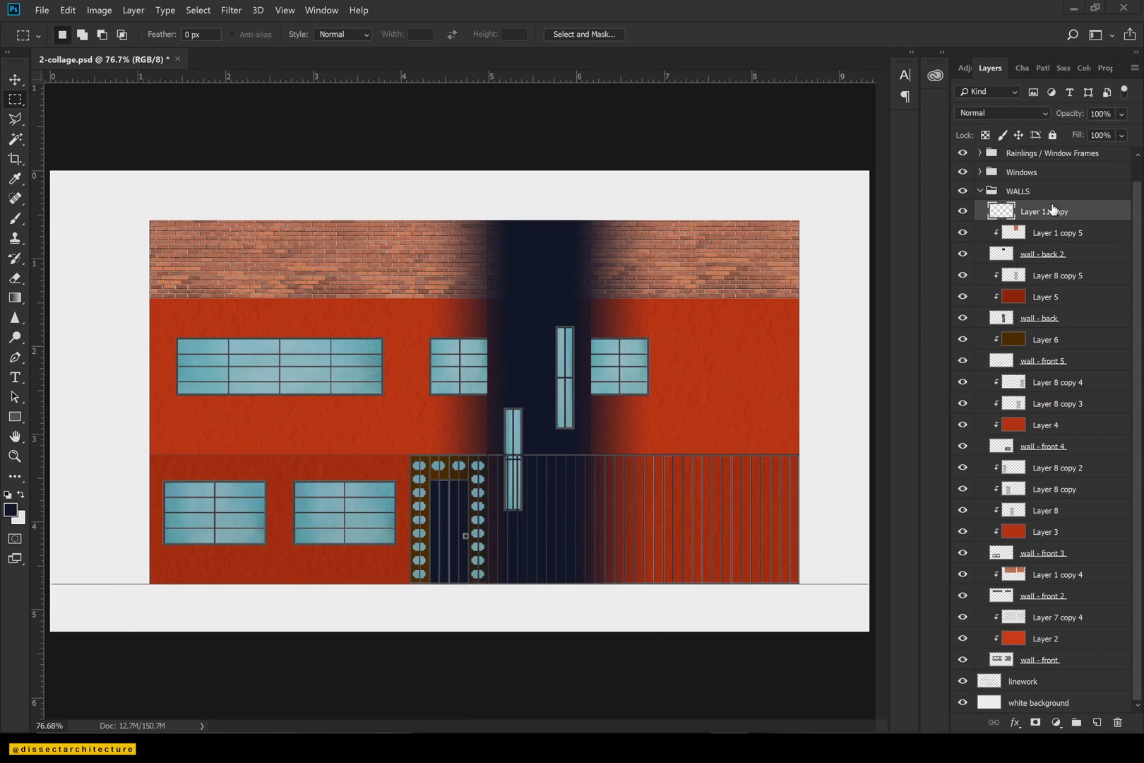
{"action": "left_click", "coordinate": [1120, 135]}
{"action": "left_click_drag", "start_coordinate": [1100, 133], "coordinate": [1087, 130]}
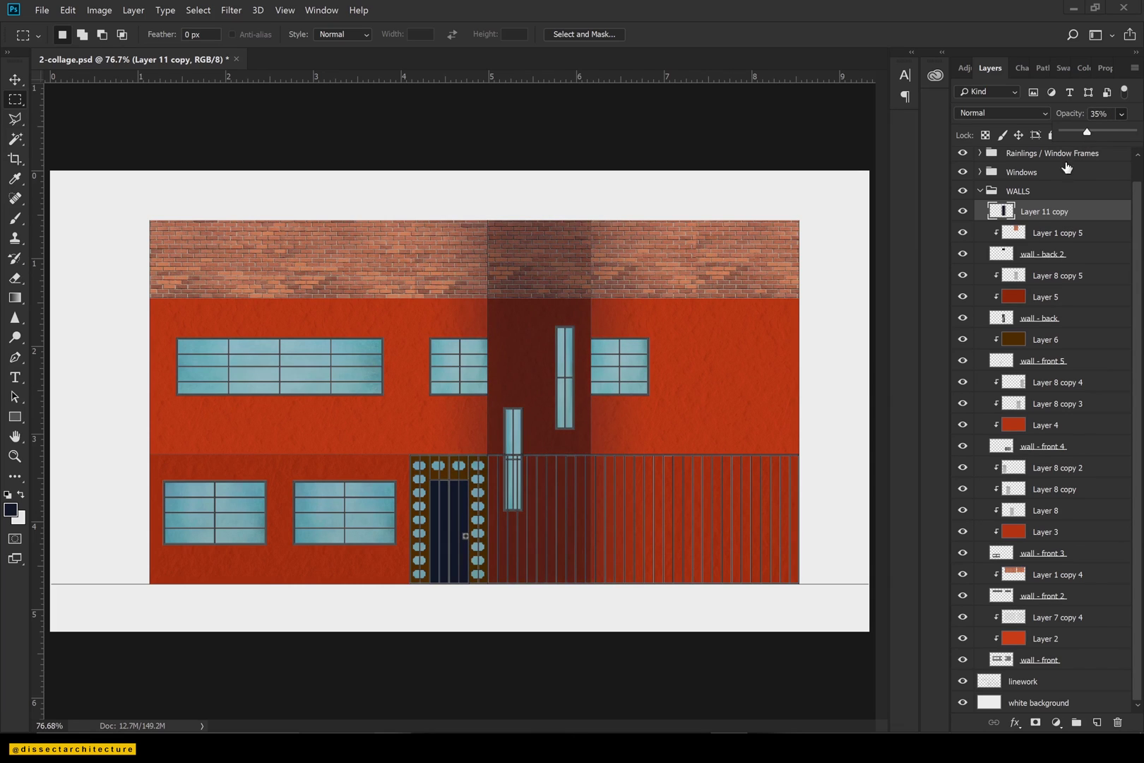
Move the merged shadow layer above the Windows group and place it in a new group named "Shadows".
{"action": "left_click_drag", "start_coordinate": [1030, 211], "coordinate": [1024, 171]}
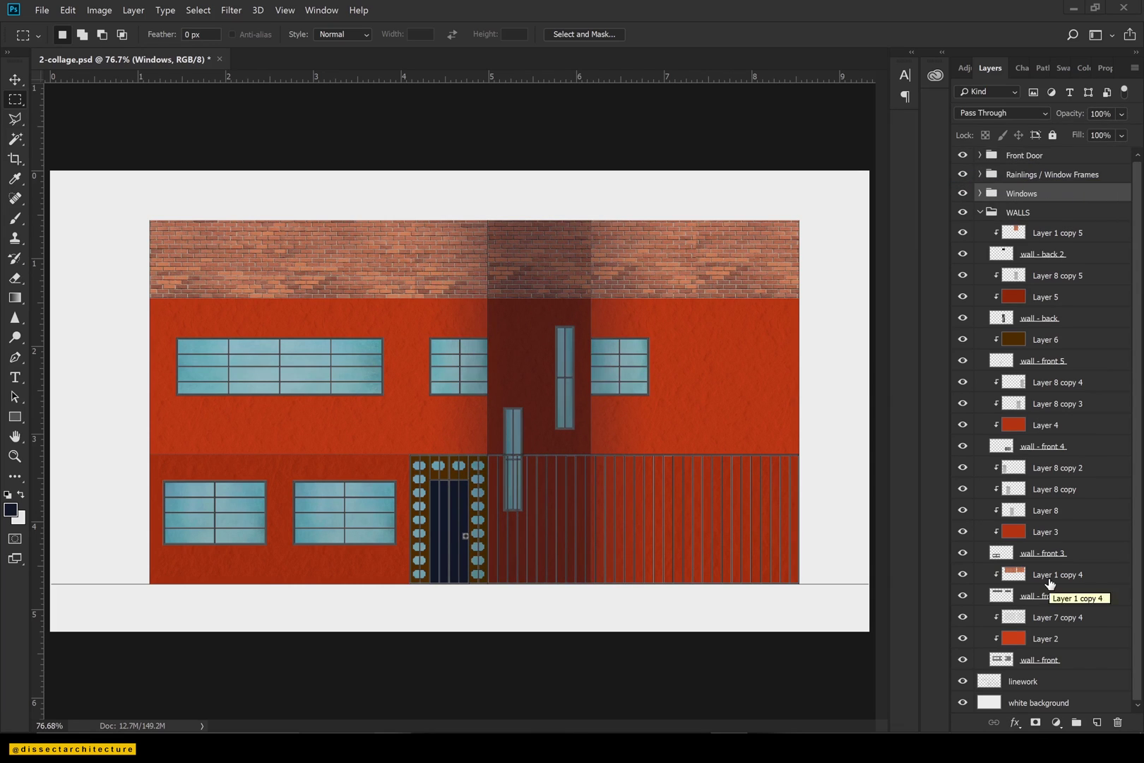
{"action": "key", "text": "ctrl+z"}
{"action": "left_click_drag", "start_coordinate": [1017, 235], "coordinate": [1027, 190]}
{"action": "left_click", "coordinate": [1076, 722]}
{"action": "double_click", "coordinate": [1017, 212]}
{"action": "type", "text": "Shadows"}
{"action": "key", "text": "Return"}
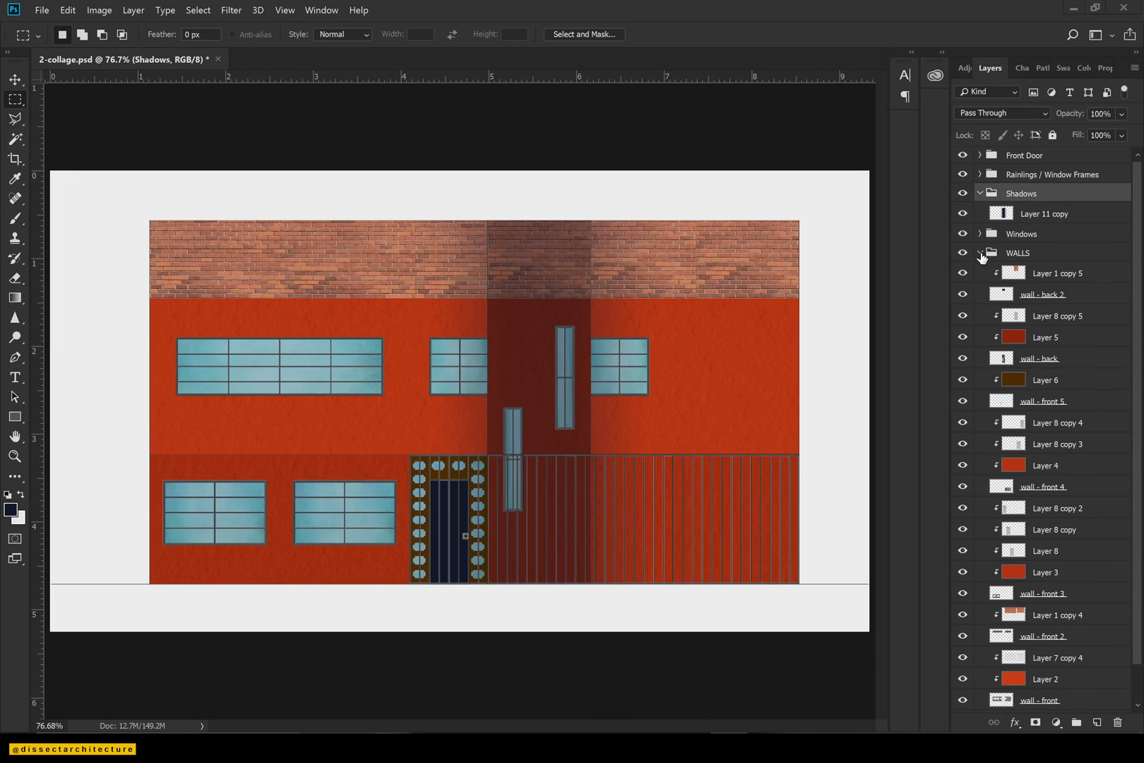
Collapse the WALLS group and duplicate the central shadow to the right end of the building.
{"action": "left_click", "coordinate": [980, 253]}
{"action": "left_click", "coordinate": [1044, 214]}
{"action": "key", "text": "v"}
{"action": "left_click_drag", "start_coordinate": [575, 427], "coordinate": [821, 371]}
{"action": "key", "text": "ctrl+z"}
{"action": "left_click_drag", "start_coordinate": [543, 385], "coordinate": [769, 371]}
{"action": "key", "text": "ctrl+z"}
{"action": "key", "text": "ctrl+minus"}
{"action": "key", "text": "ctrl+r"}
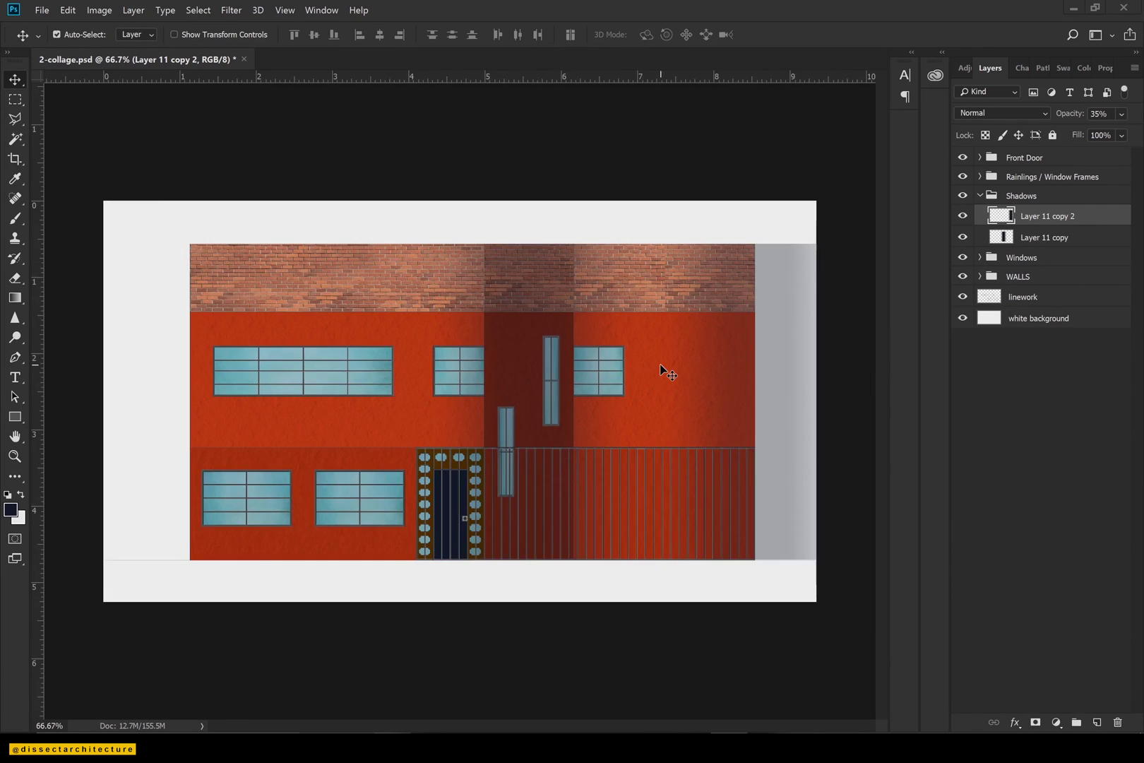
Delete the part of the duplicated shadow that extends beyond the building's right edge.
{"action": "key", "text": "m"}
{"action": "left_click_drag", "start_coordinate": [816, 235], "coordinate": [756, 599]}
{"action": "key", "text": "Delete"}
Try to move the right-end shadow to the left part of the building.
{"action": "key", "text": "v"}
{"action": "mouse_move", "coordinate": [740, 349]}
{"action": "left_mouse_down"}
{"action": "mouse_move", "coordinate": [388, 360]}
{"action": "mouse_move", "coordinate": [292, 349]}
{"action": "left_mouse_up"}
{"action": "left_click", "coordinate": [291, 348]}
{"action": "key", "text": "ctrl+z"}
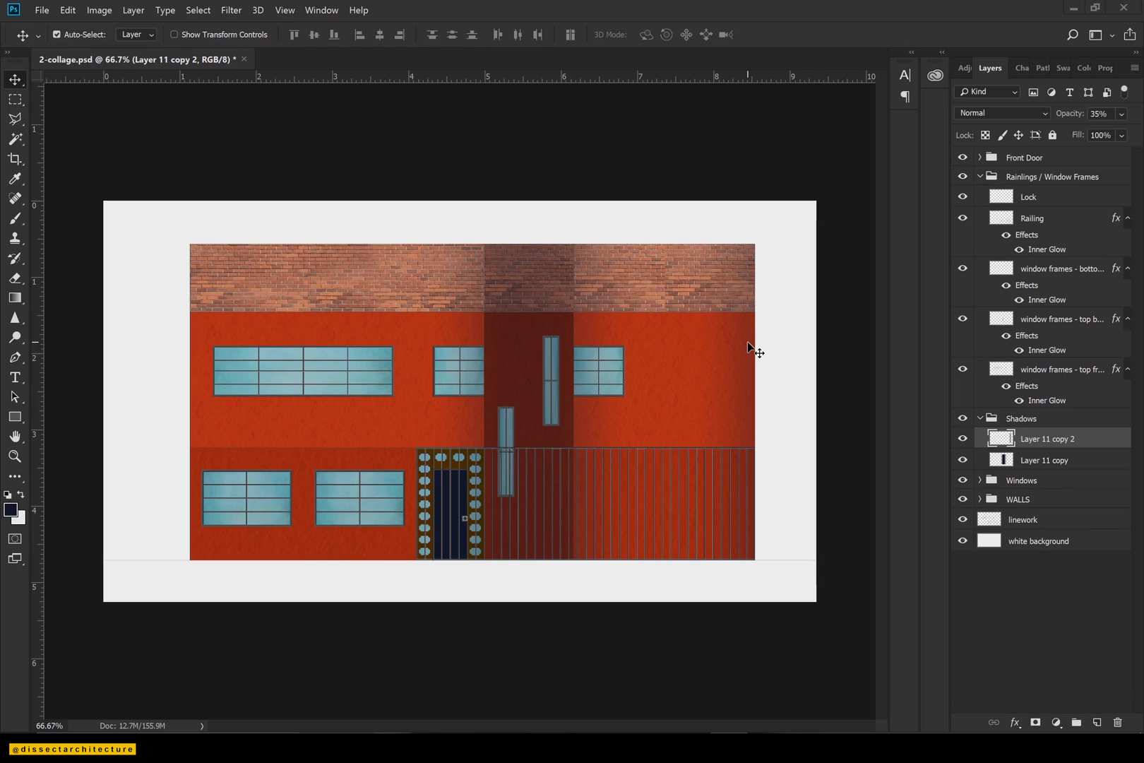
{"action": "left_click", "coordinate": [980, 177]}
Duplicate the shadow to the left end of the building and nudge it so it darkens the left wall edge.
{"action": "left_click_drag", "start_coordinate": [439, 311], "coordinate": [262, 410]}
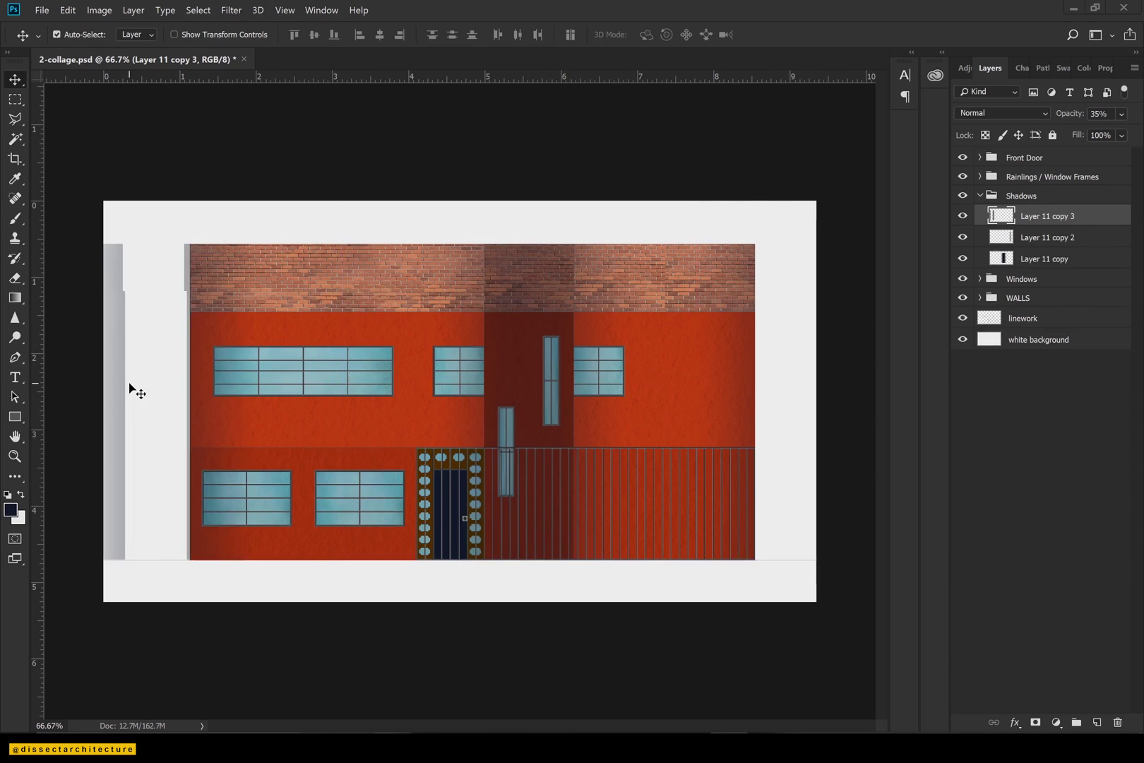
{"action": "key", "text": "shift+Left"}
{"action": "key", "text": "shift+Left"}
{"action": "key", "text": "shift+Left"}
{"action": "key", "text": "shift+Left"}
{"action": "key", "text": "shift+Left"}
{"action": "key", "text": "shift+Left"}
{"action": "key", "text": "shift+Left"}
{"action": "key", "text": "shift+Left"}
{"action": "key", "text": "shift+Left"}
{"action": "key", "text": "shift+Left"}
{"action": "key", "text": "shift+Right"}
{"action": "key", "text": "shift+Right"}
{"action": "key", "text": "shift+Right"}
{"action": "key", "text": "shift+Right"}
{"action": "key", "text": "shift+Right"}
{"action": "key", "text": "shift+Right"}
Delete the parts of the left shadow that extend beyond the building's left edge.
{"action": "key", "text": "m"}
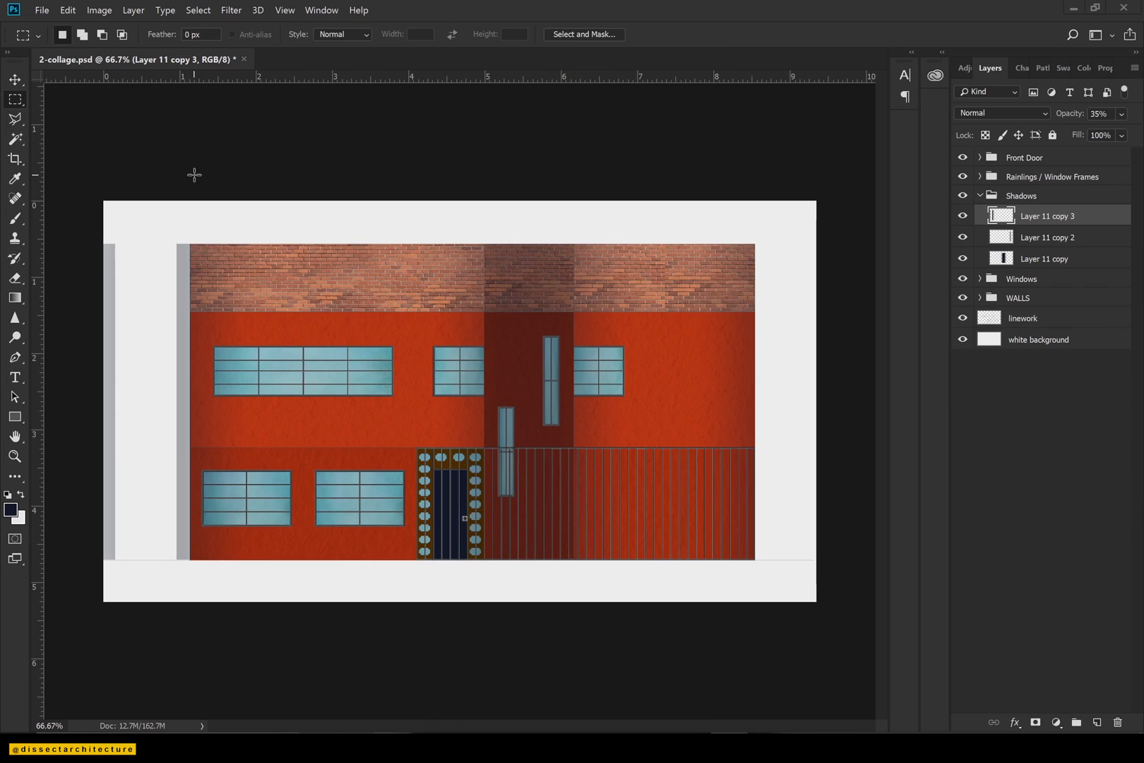
{"action": "left_click_drag", "start_coordinate": [103, 201], "coordinate": [190, 650]}
{"action": "key", "text": "Delete"}
Create a group named "Ground" above the Front Door group and add a layer named "Dirt" inside it.
{"action": "left_click", "coordinate": [1024, 157]}
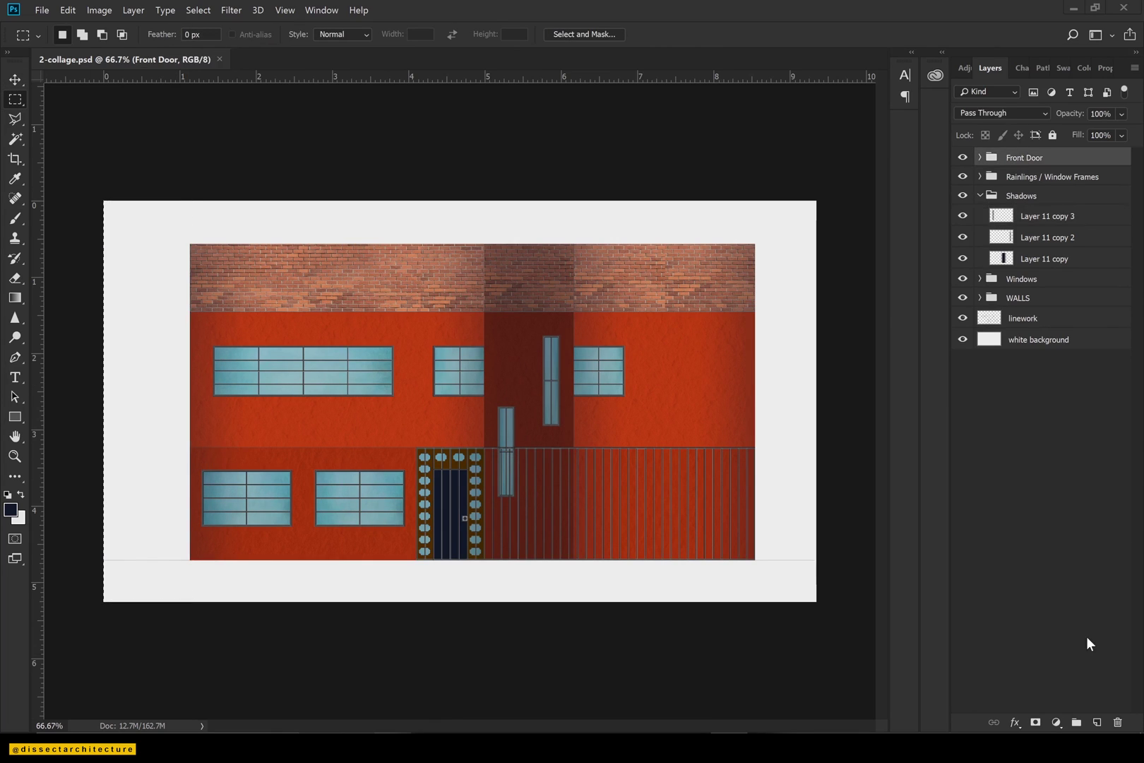
{"action": "left_click", "coordinate": [1076, 722]}
{"action": "double_click", "coordinate": [1024, 157]}
{"action": "type", "text": "Ground"}
{"action": "key", "text": "Return"}
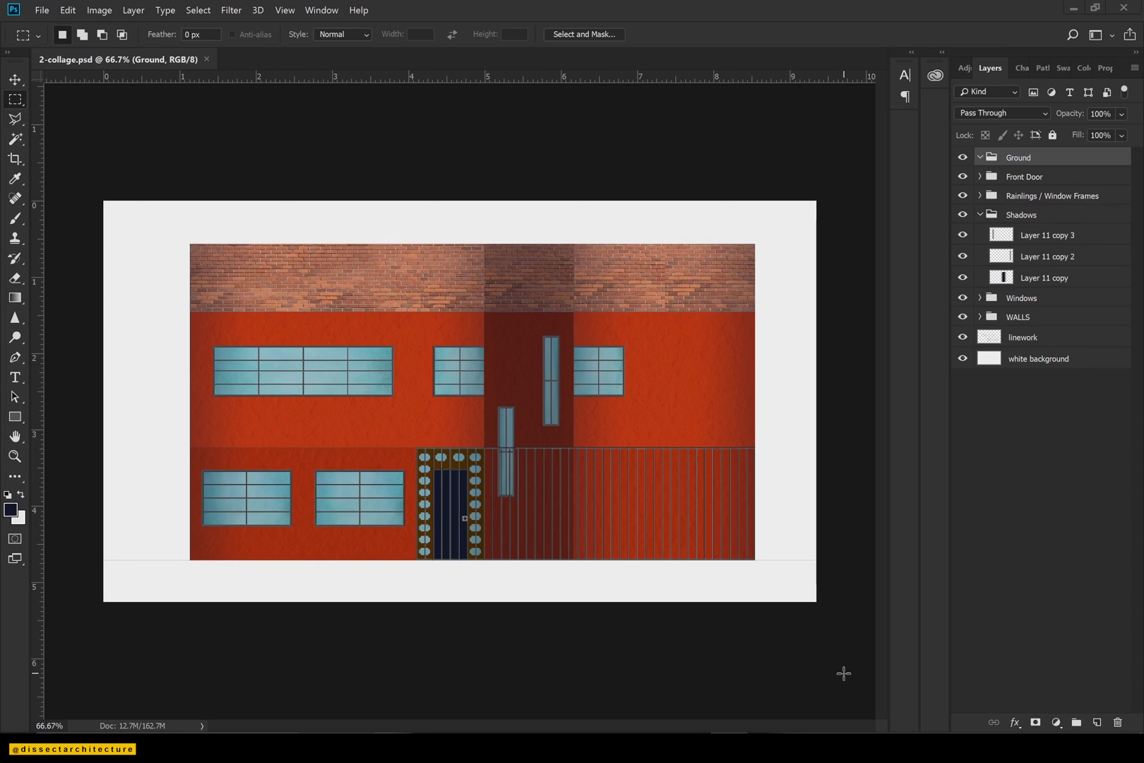
{"action": "left_click", "coordinate": [1097, 722]}
{"action": "double_click", "coordinate": [1038, 178]}
{"action": "type", "text": "Dirt"}
{"action": "key", "text": "Return"}
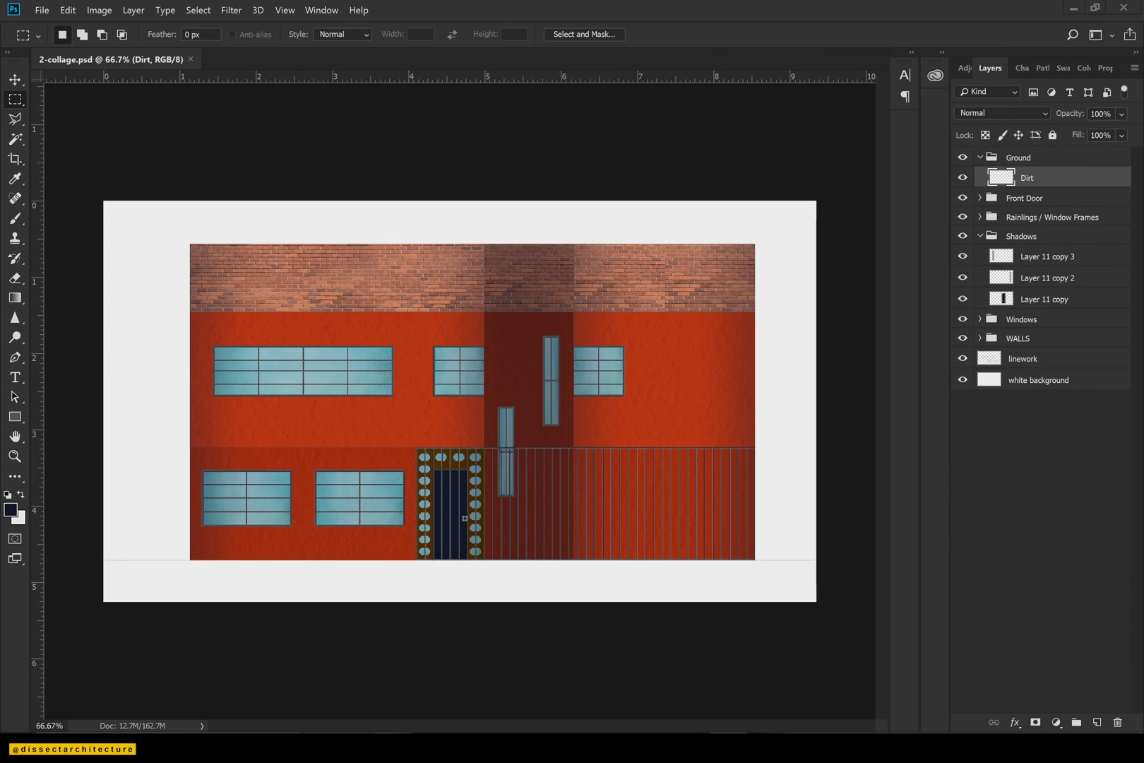
Select the strip below the ground line and fill it with black (000000) on the Dirt layer.
{"action": "mouse_move", "coordinate": [821, 606]}
{"action": "left_mouse_down"}
{"action": "mouse_move", "coordinate": [29, 579]}
{"action": "mouse_move", "coordinate": [28, 562]}
{"action": "left_mouse_up"}
{"action": "left_click", "coordinate": [12, 509]}
{"action": "left_click", "coordinate": [826, 602]}
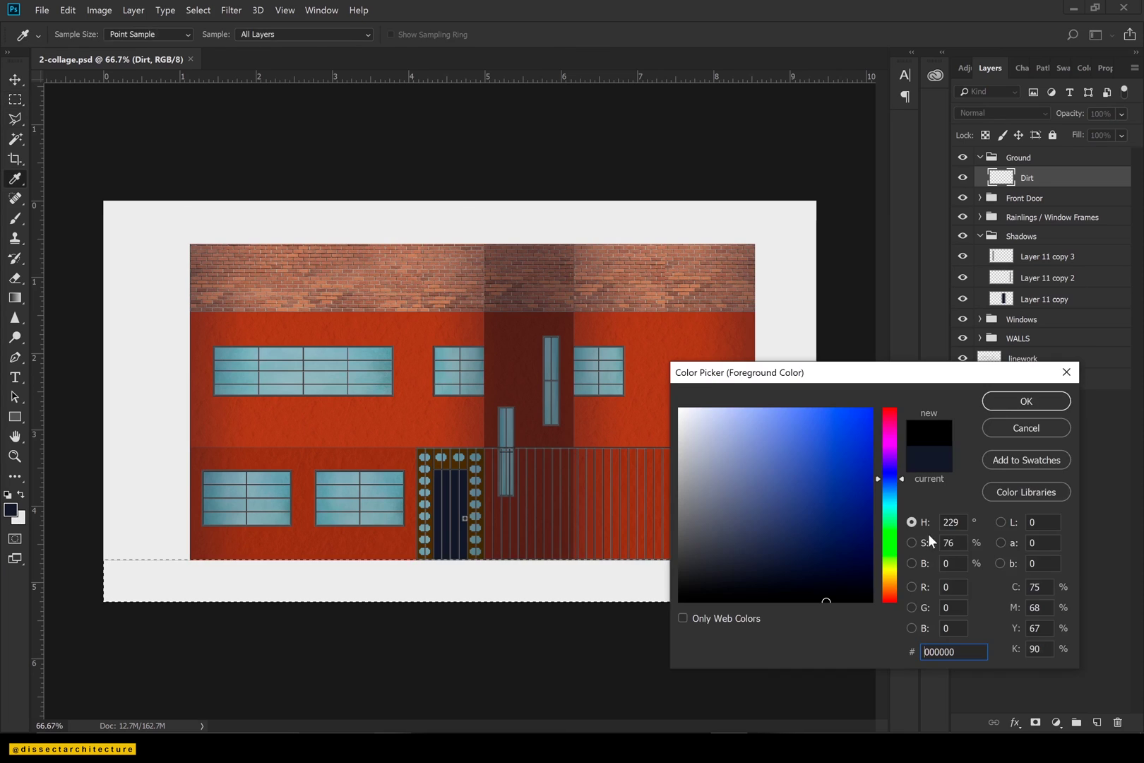
{"action": "left_click", "coordinate": [1014, 409]}
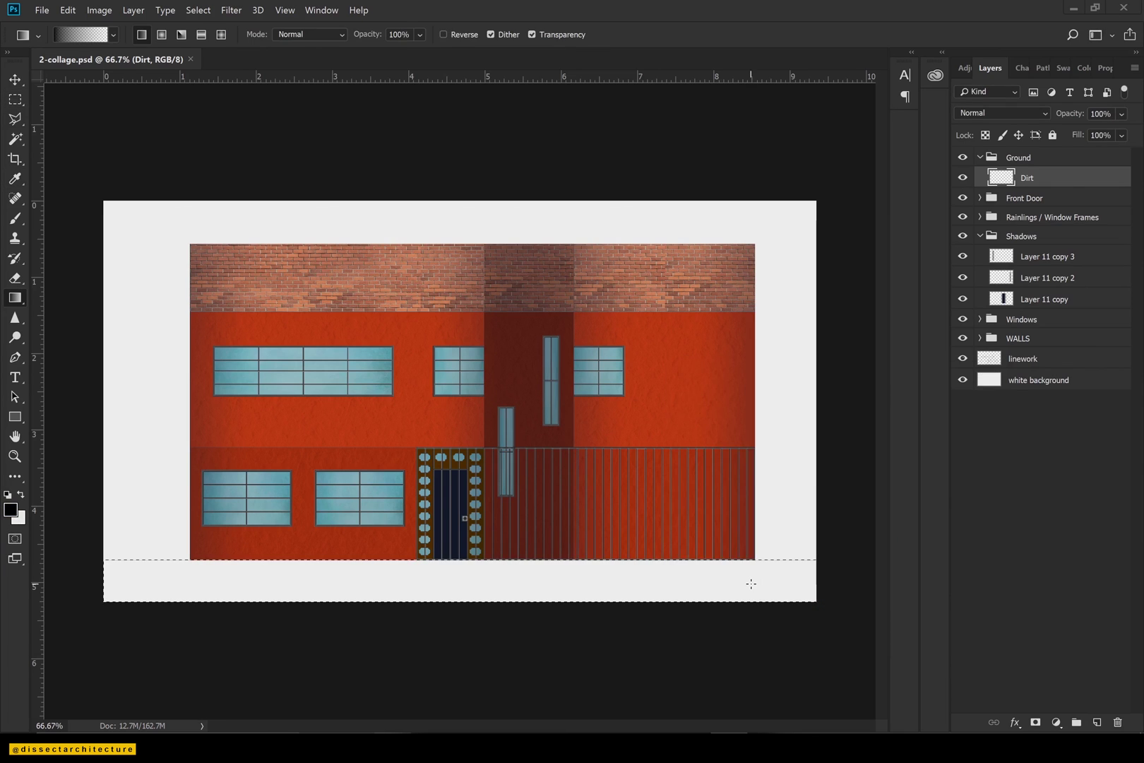
{"action": "left_click", "coordinate": [19, 311]}
{"action": "left_click_drag", "start_coordinate": [19, 311], "coordinate": [113, 313]}
{"action": "left_click", "coordinate": [311, 602]}
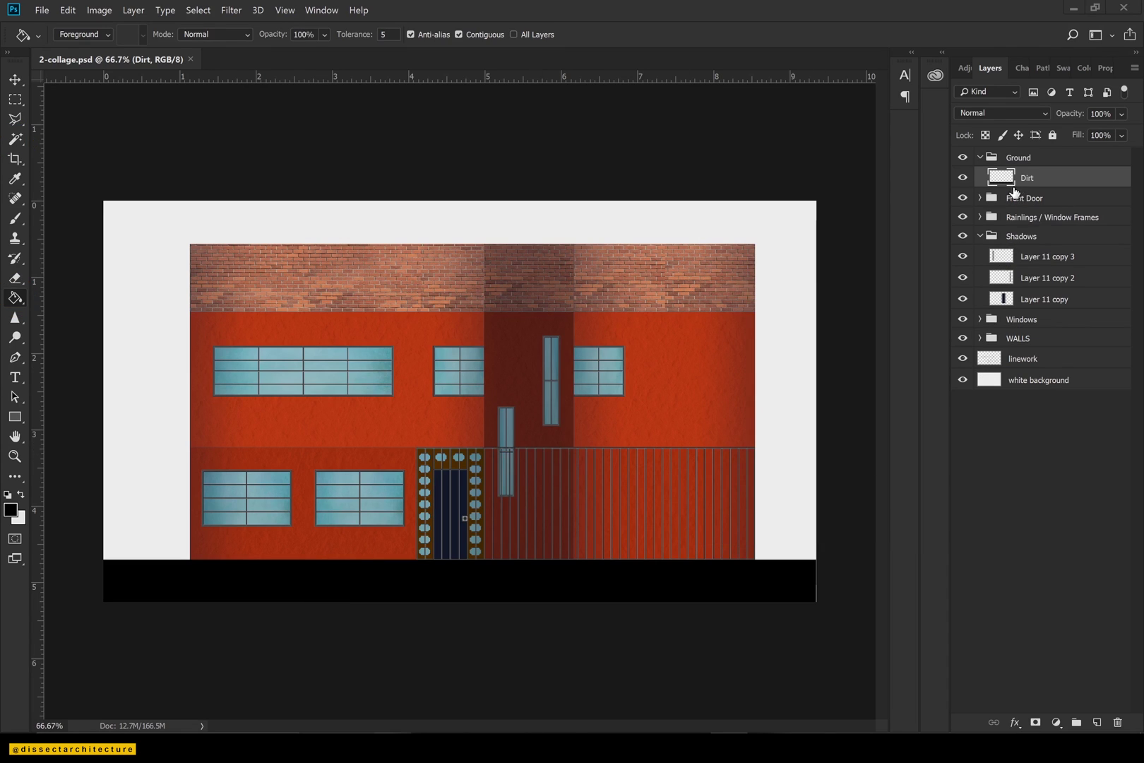
Try to move the right-end shadow strip toward the front door.
{"action": "key", "text": "m"}
{"action": "left_click_drag", "start_coordinate": [692, 216], "coordinate": [770, 604]}
{"action": "left_click", "coordinate": [1027, 277]}
{"action": "key", "text": "v"}
{"action": "mouse_move", "coordinate": [742, 415]}
{"action": "left_mouse_down"}
{"action": "mouse_move", "coordinate": [442, 476]}
{"action": "mouse_move", "coordinate": [413, 424]}
{"action": "left_mouse_up"}
{"action": "key", "text": "ctrl+z"}
{"action": "key", "text": "ctrl+d"}
Add a new layer at the top of the Shadows group, draw a vertical gradient on it and transform it toward the lower-left wall.
{"action": "left_click", "coordinate": [1013, 261]}
{"action": "key", "text": "ctrl+alt+shift+n"}
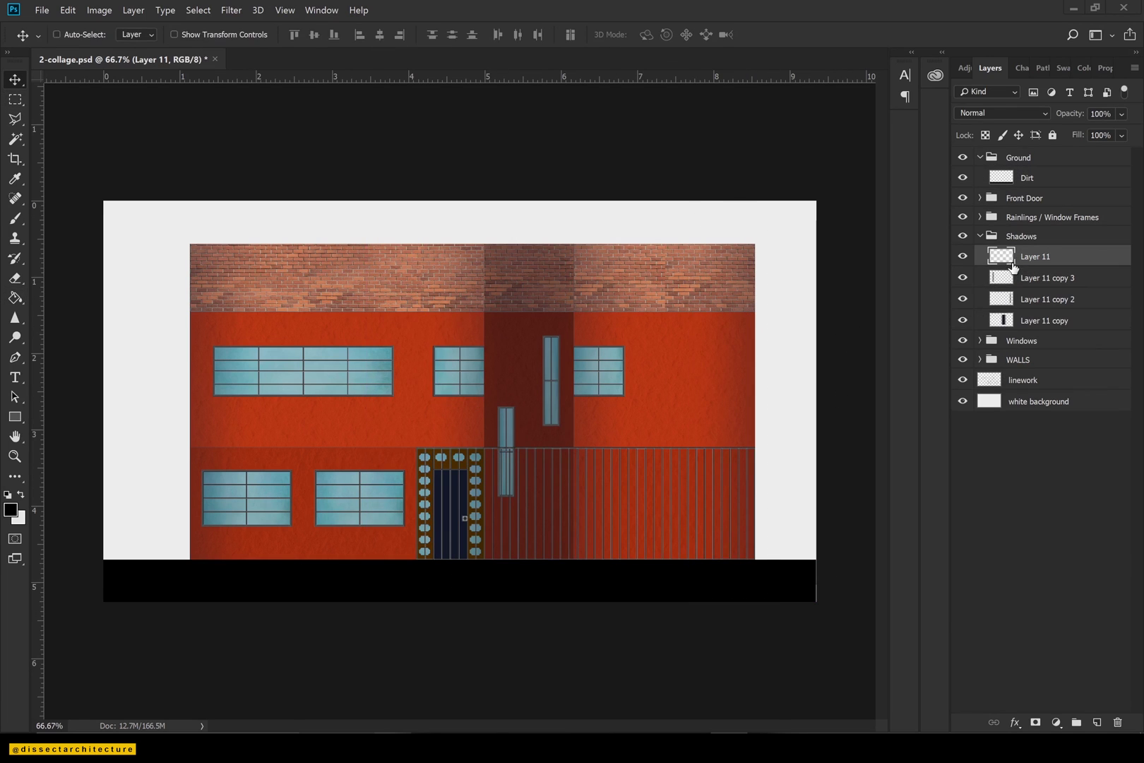
{"action": "left_click_drag", "start_coordinate": [487, 245], "coordinate": [487, 558]}
{"action": "key", "text": "ctrl+t"}
{"action": "left_click_drag", "start_coordinate": [424, 243], "coordinate": [184, 495]}
{"action": "key", "text": "Return"}
Position the new gradient as a horizontal shadow along the top of the lower-left wall and set its opacity to 35%.
{"action": "left_click", "coordinate": [1060, 278]}
{"action": "left_click", "coordinate": [1089, 185]}
{"action": "left_click_drag", "start_coordinate": [593, 378], "coordinate": [485, 455]}
{"action": "key", "text": "3"}
{"action": "key", "text": "5"}
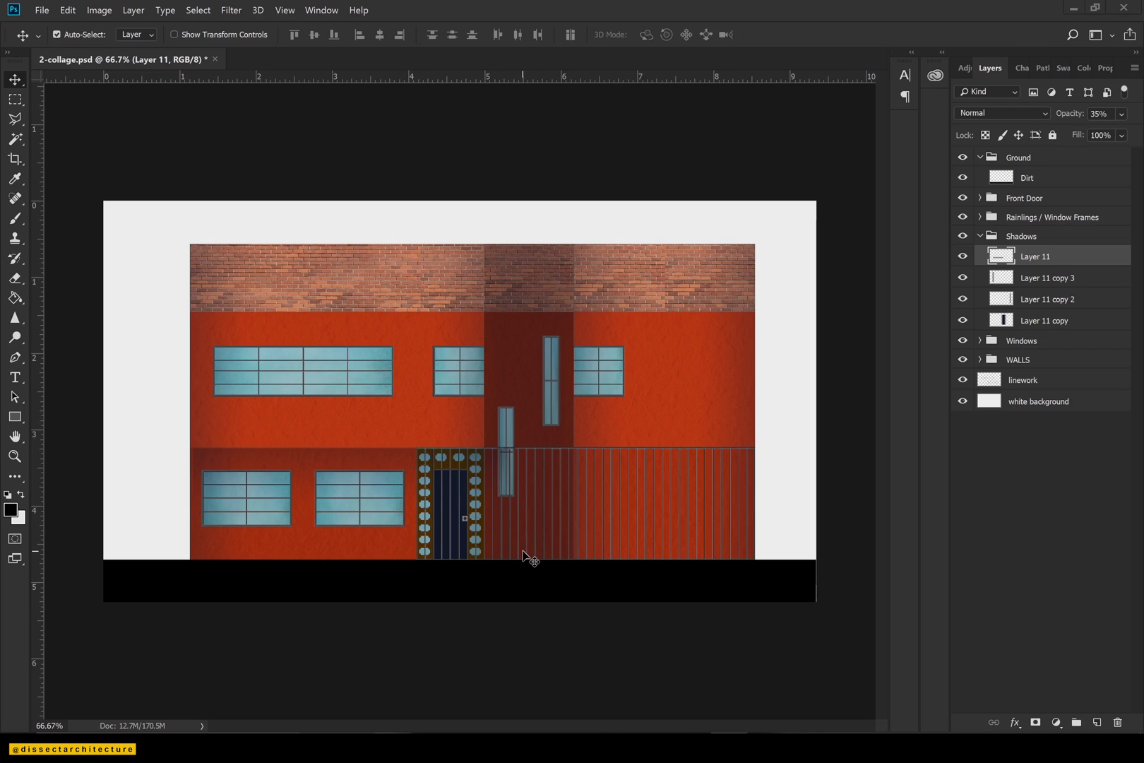
Adjust the horizontal shadow and duplicate it onto the lower wall behind the railings at the building's right end.
{"action": "key", "text": "ctrl+t"}
{"action": "left_click_drag", "start_coordinate": [509, 477], "coordinate": [494, 515]}
{"action": "key", "text": "ctrl+plus"}
{"action": "left_click_drag", "start_coordinate": [93, 518], "coordinate": [701, 477]}
{"action": "key", "text": "Return"}
{"action": "key", "text": "ctrl+minus"}
Narrow the duplicated horizontal shadow to end at the building's right edge and save the document.
{"action": "key", "text": "ctrl+t"}
{"action": "left_click_drag", "start_coordinate": [868, 480], "coordinate": [757, 483]}
{"action": "key", "text": "Return"}
{"action": "key", "text": "ctrl+s"}
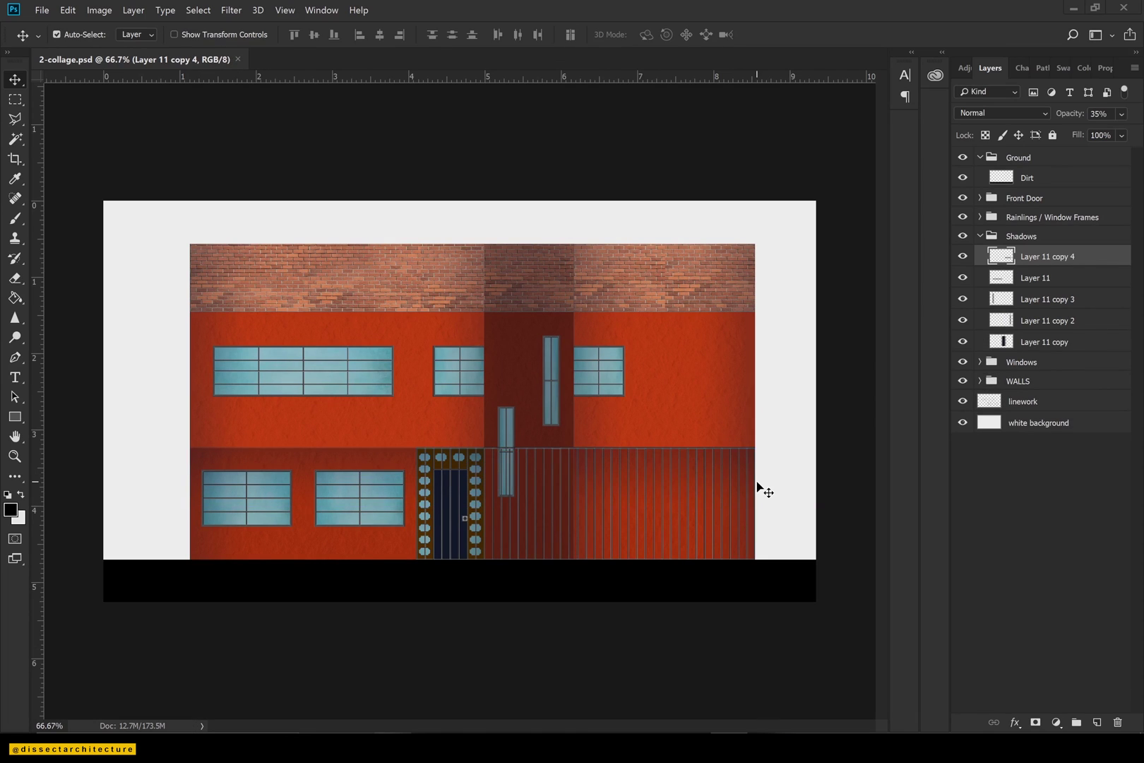
Expand the Windows group to show its layers and save the document.
{"action": "left_click", "coordinate": [978, 239]}
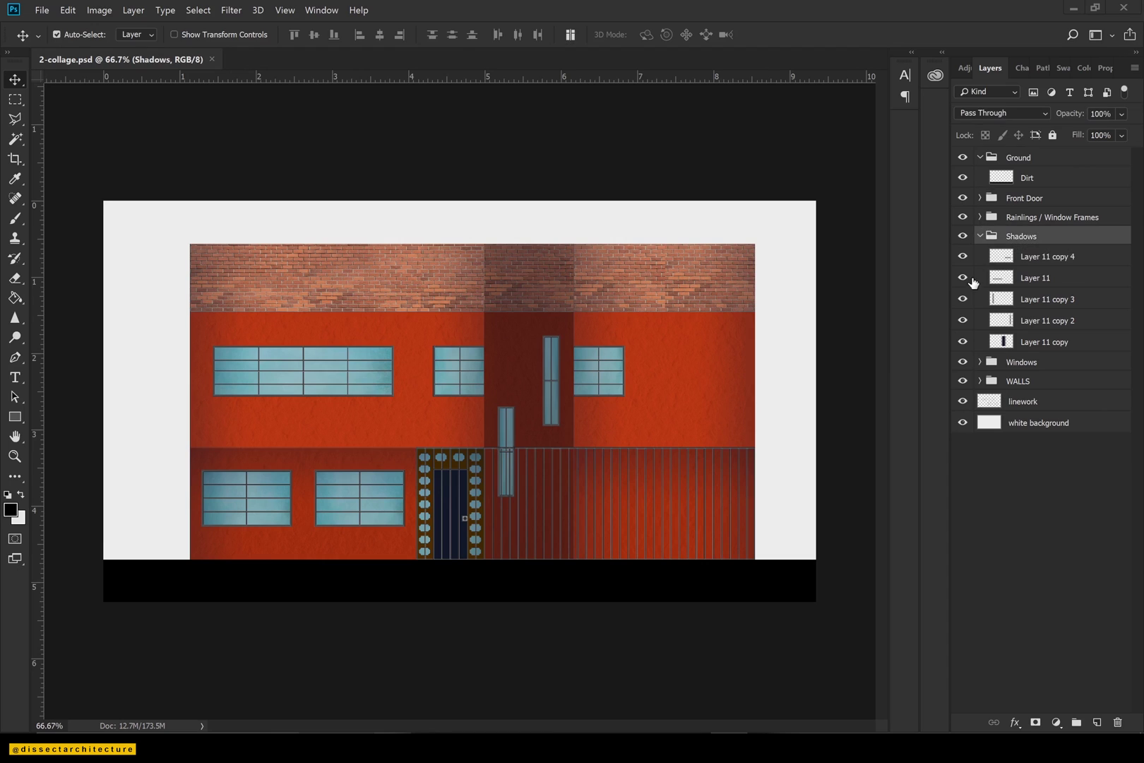
{"action": "left_click", "coordinate": [991, 365]}
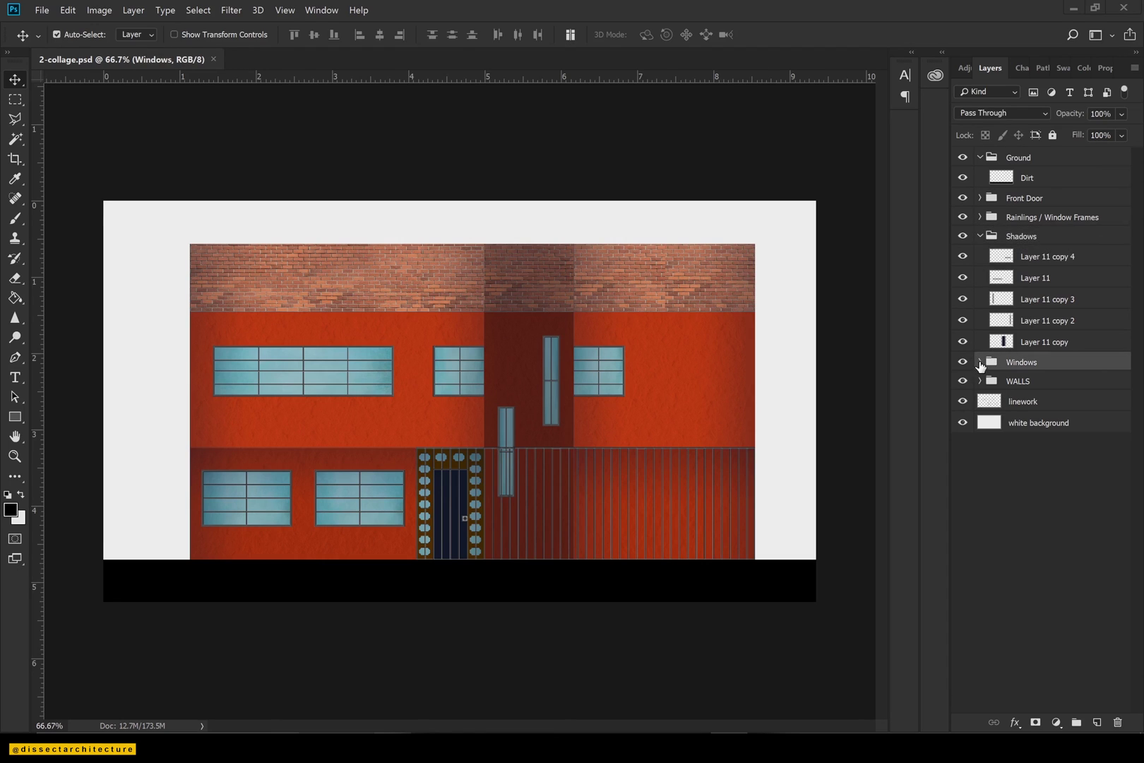
{"action": "left_click", "coordinate": [980, 362]}
{"action": "key", "text": "ctrl+s"}
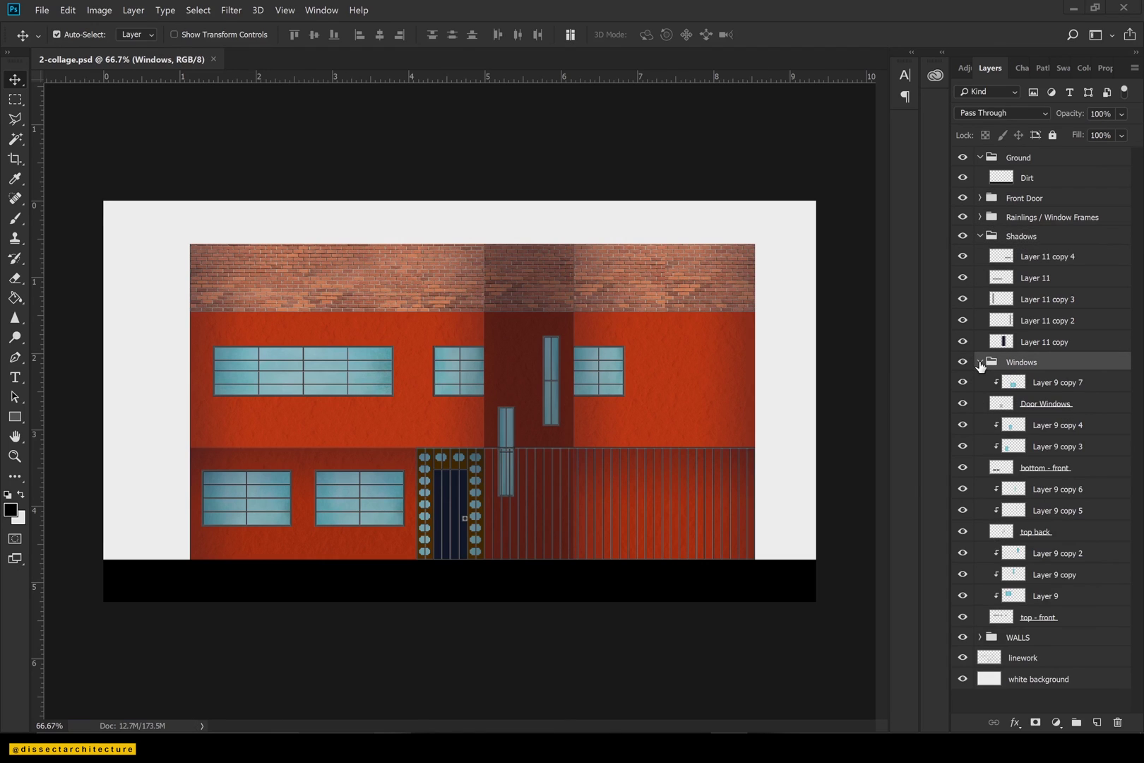
Add an Inner Shadow to the "top - front" window layer with about 19% opacity and a 32 px size.
{"action": "left_click", "coordinate": [965, 618]}
{"action": "left_click", "coordinate": [965, 618]}
{"action": "left_click", "coordinate": [1069, 617]}
{"action": "double_click", "coordinate": [1071, 618]}
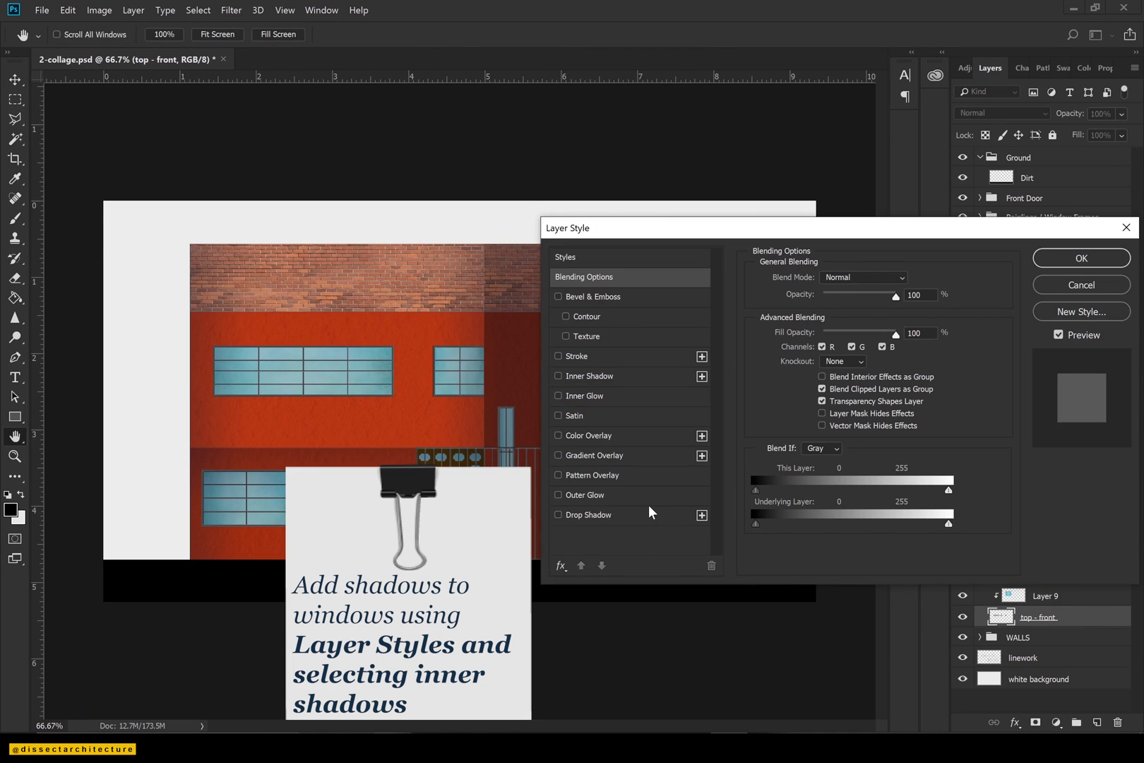
{"action": "left_click", "coordinate": [558, 376]}
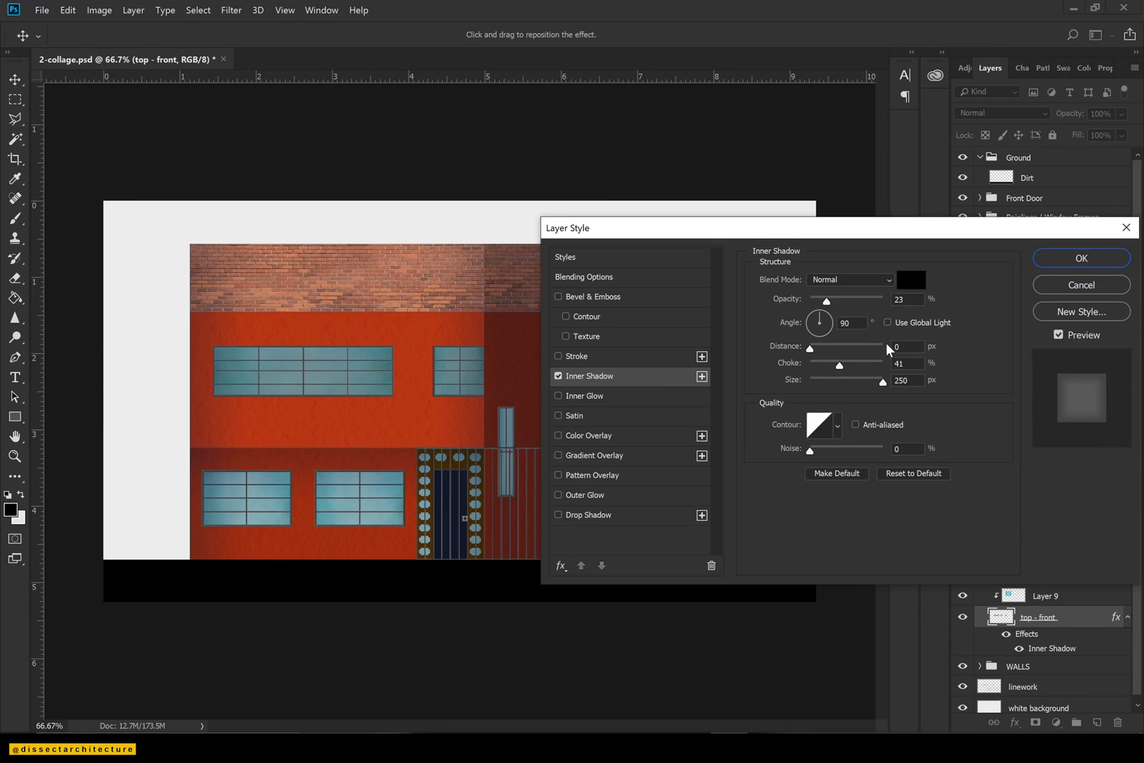
{"action": "left_click_drag", "start_coordinate": [836, 380], "coordinate": [824, 384]}
{"action": "mouse_move", "coordinate": [827, 301]}
{"action": "left_mouse_down"}
{"action": "mouse_move", "coordinate": [853, 304]}
{"action": "mouse_move", "coordinate": [828, 303]}
{"action": "left_mouse_up"}
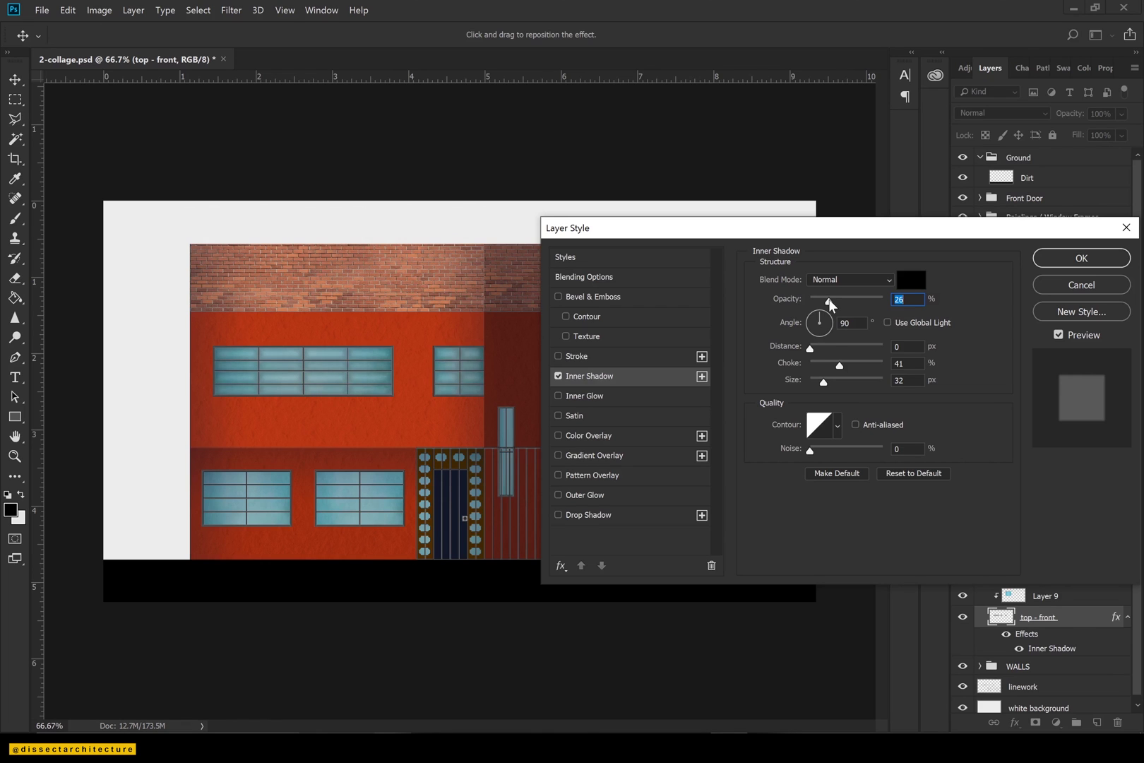
{"action": "left_click_drag", "start_coordinate": [825, 304], "coordinate": [824, 302]}
Set the inner shadow's color to very dark blue, its opacity to 18% and its size to 18 px, and apply it.
{"action": "left_click", "coordinate": [911, 280]}
{"action": "left_click", "coordinate": [890, 486]}
{"action": "left_click", "coordinate": [795, 570]}
{"action": "left_click", "coordinate": [1026, 401]}
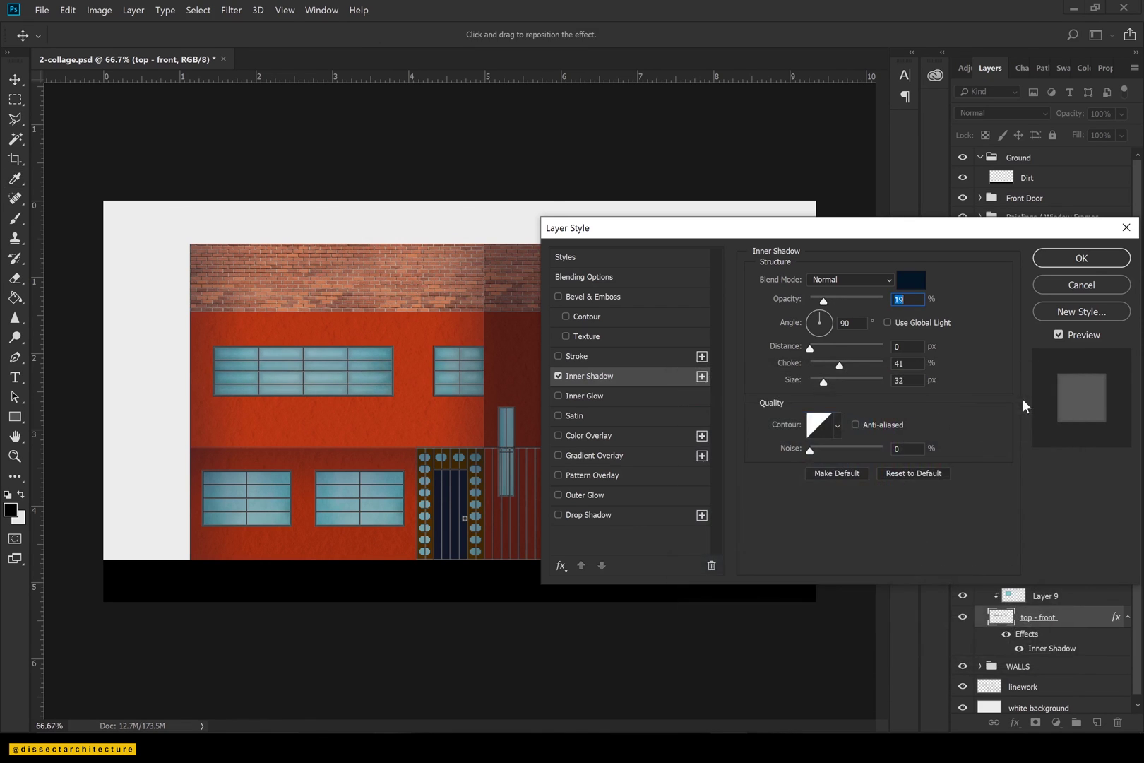
{"action": "left_click_drag", "start_coordinate": [831, 304], "coordinate": [824, 302]}
{"action": "left_click_drag", "start_coordinate": [828, 379], "coordinate": [820, 376]}
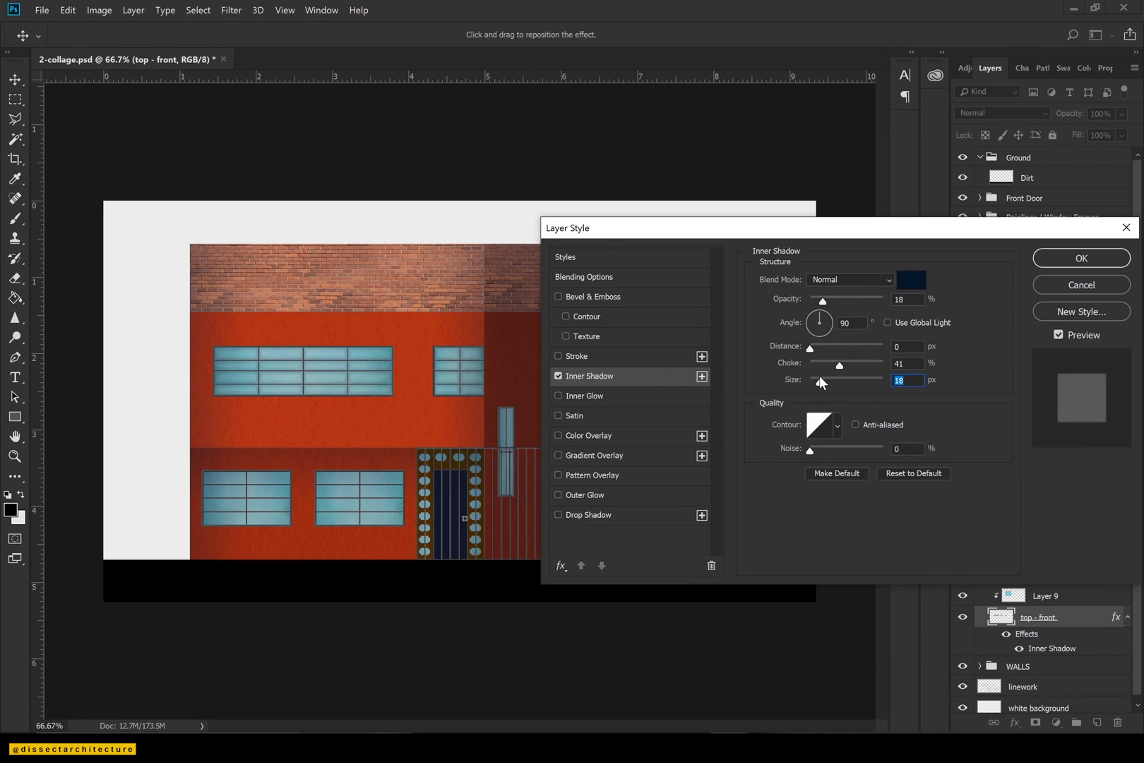
{"action": "left_click", "coordinate": [1090, 254]}
Copy the layer style from "top - front" and paste it onto the "top back" window layer.
{"action": "right_click", "coordinate": [1069, 622]}
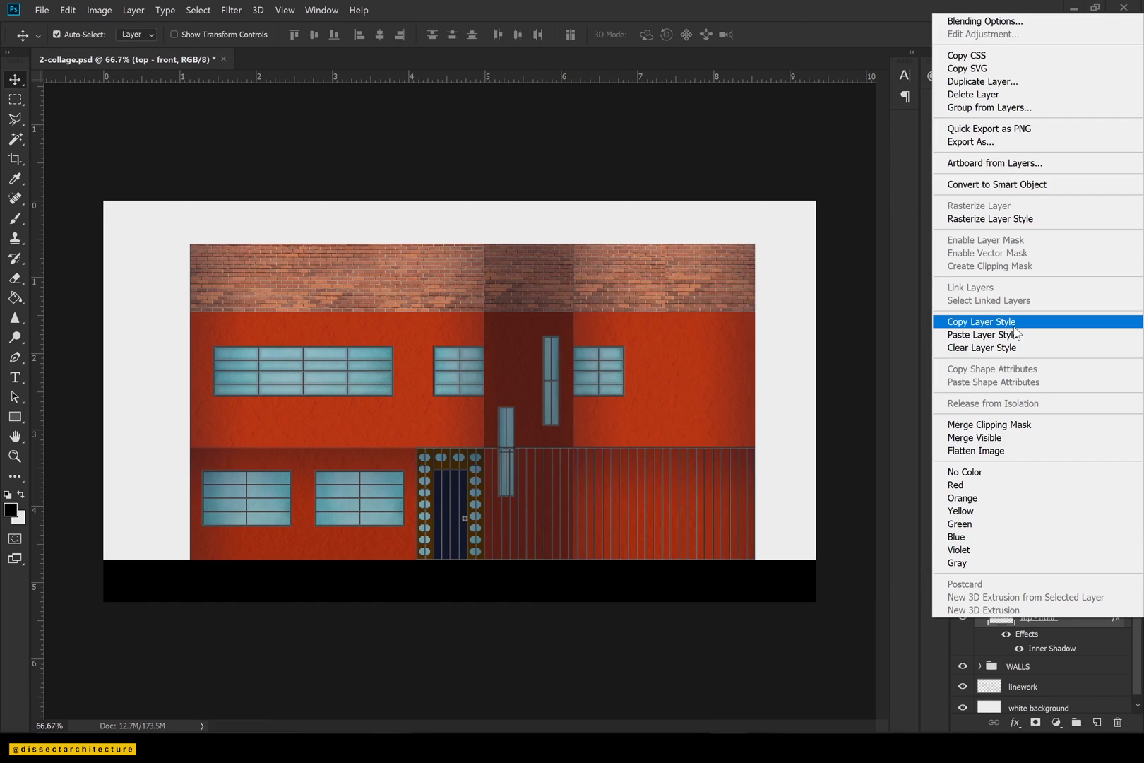
{"action": "left_click", "coordinate": [1013, 326]}
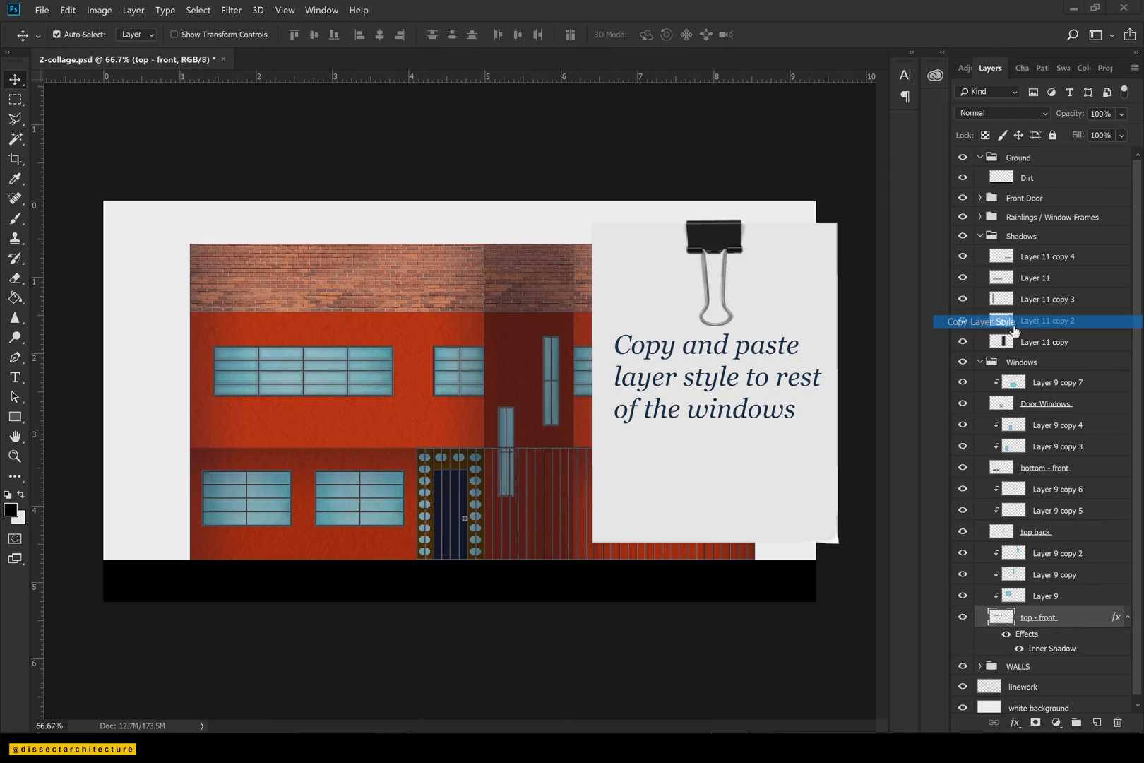
{"action": "right_click", "coordinate": [1058, 539]}
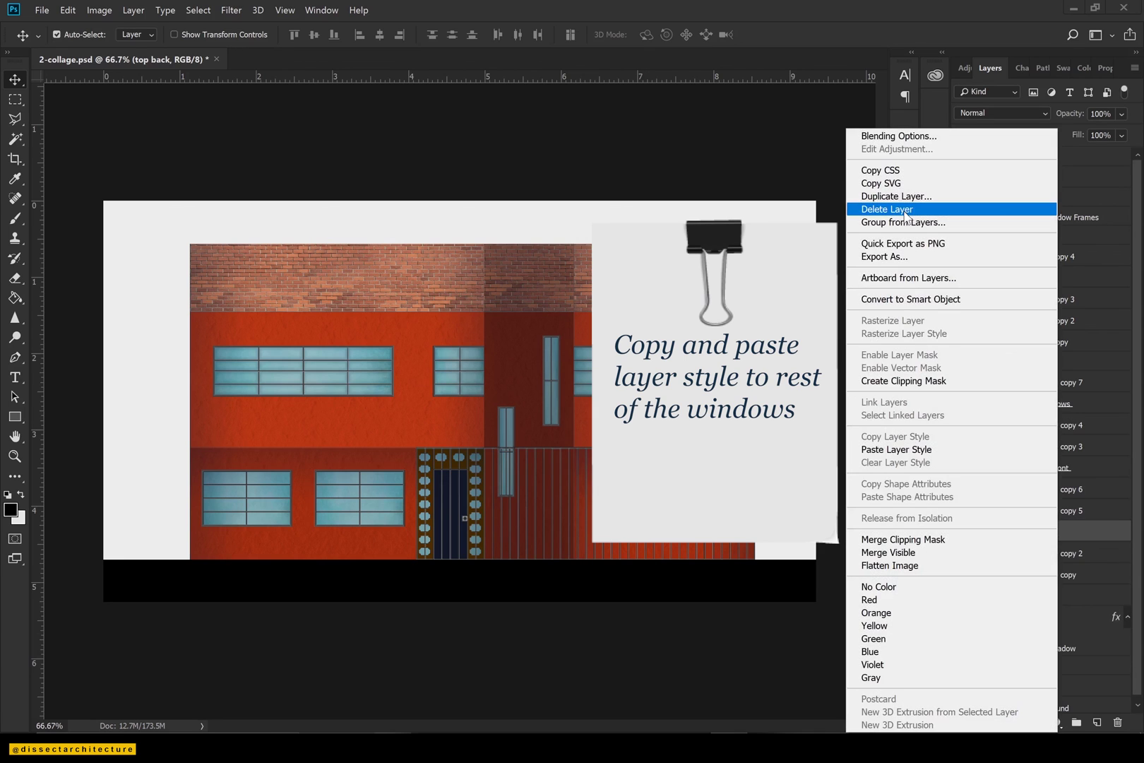
{"action": "left_click", "coordinate": [919, 449]}
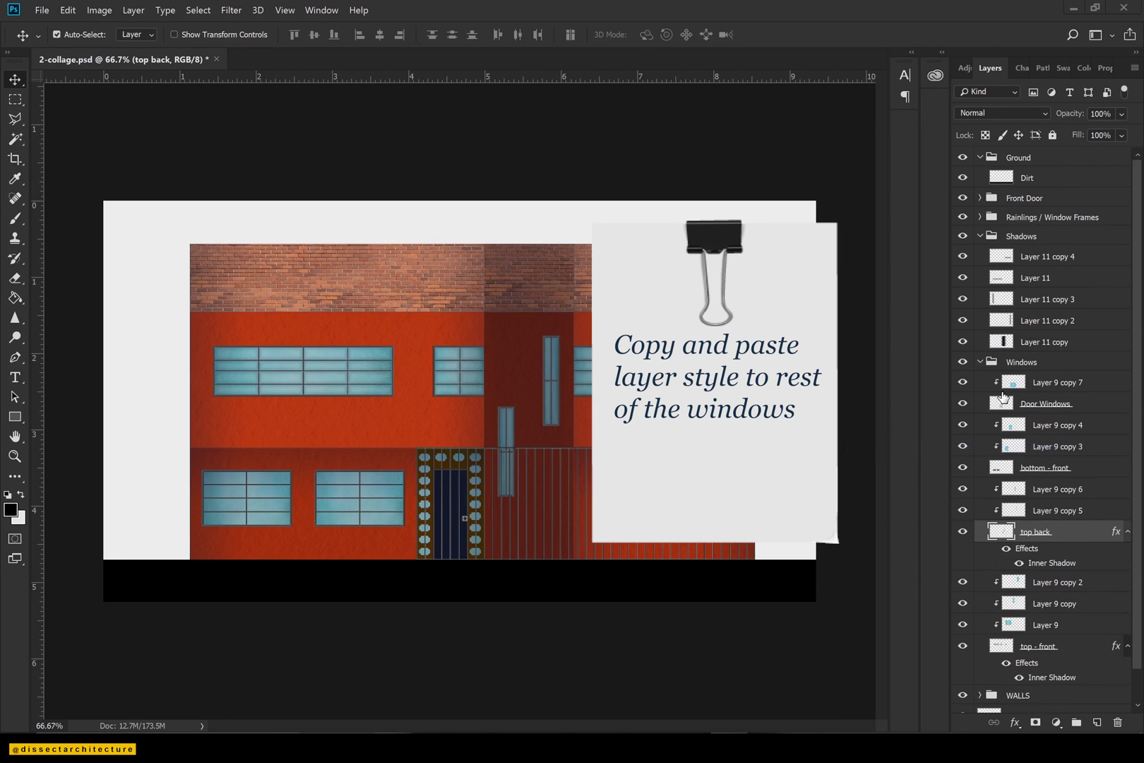
Paste the copied layer style onto the "bottom - front" and "Door Windows" layers.
{"action": "left_click", "coordinate": [1036, 463]}
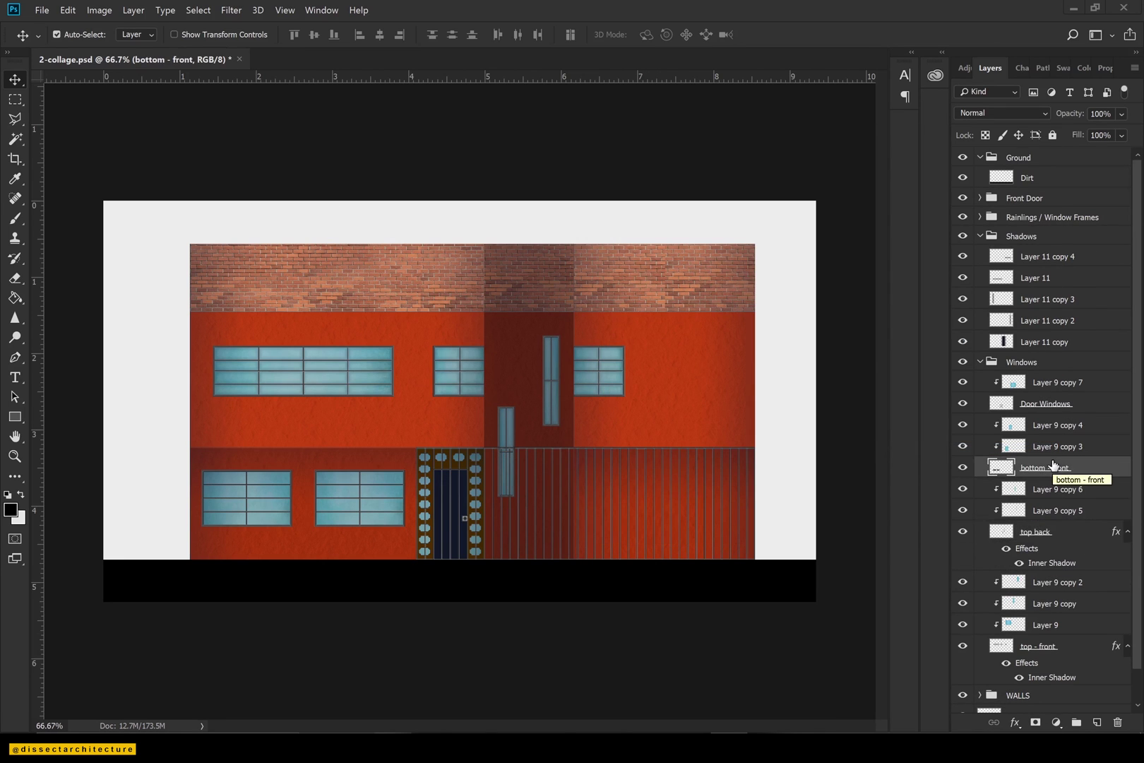
{"action": "right_click", "coordinate": [1078, 469]}
{"action": "left_click", "coordinate": [907, 449]}
{"action": "left_click", "coordinate": [1057, 405]}
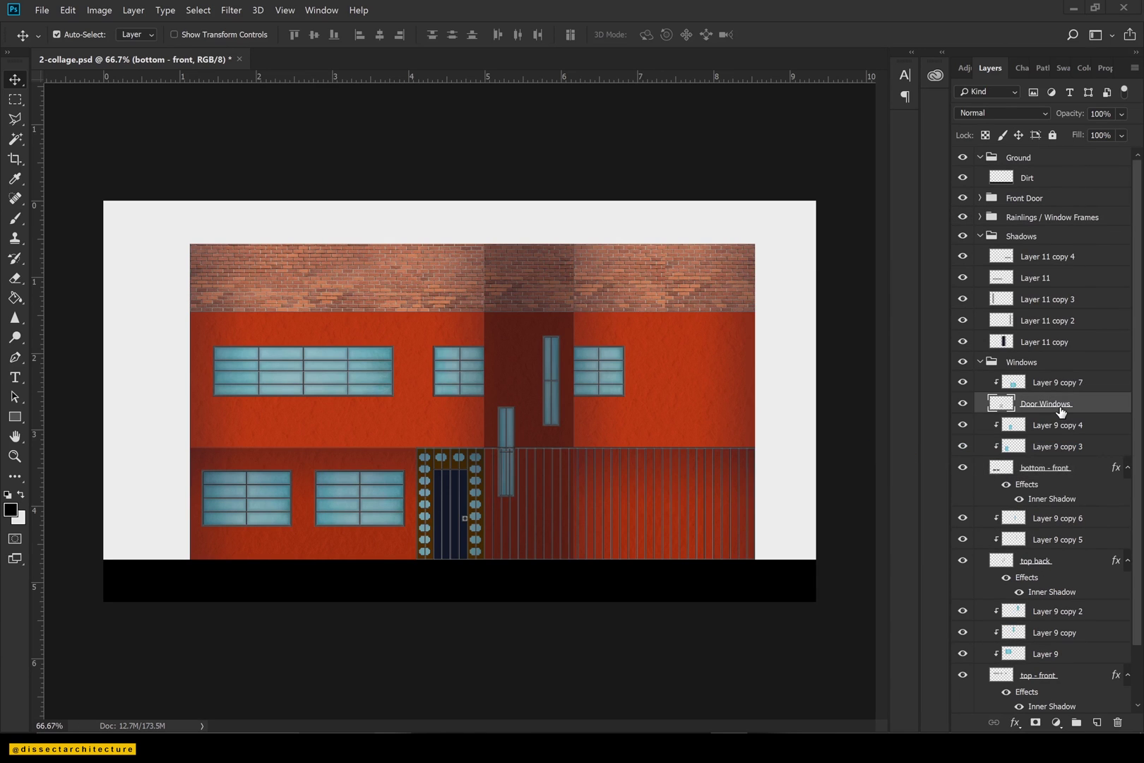
{"action": "right_click", "coordinate": [1061, 412]}
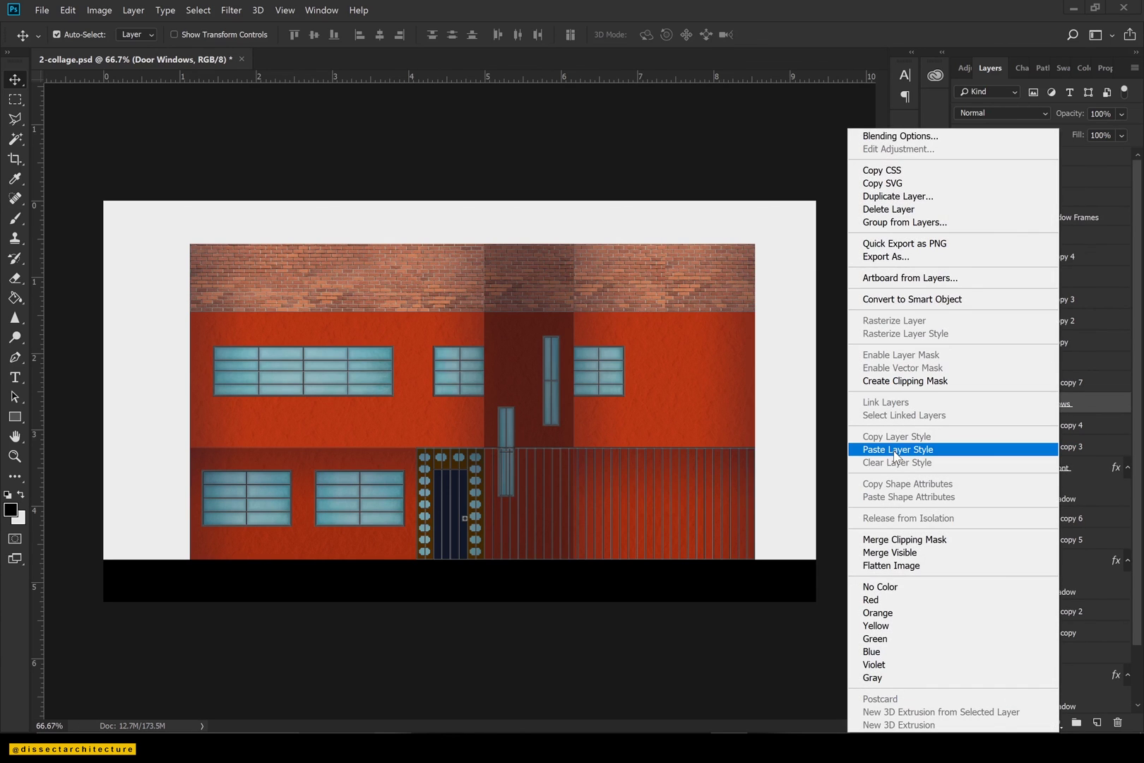
{"action": "left_click", "coordinate": [894, 447]}
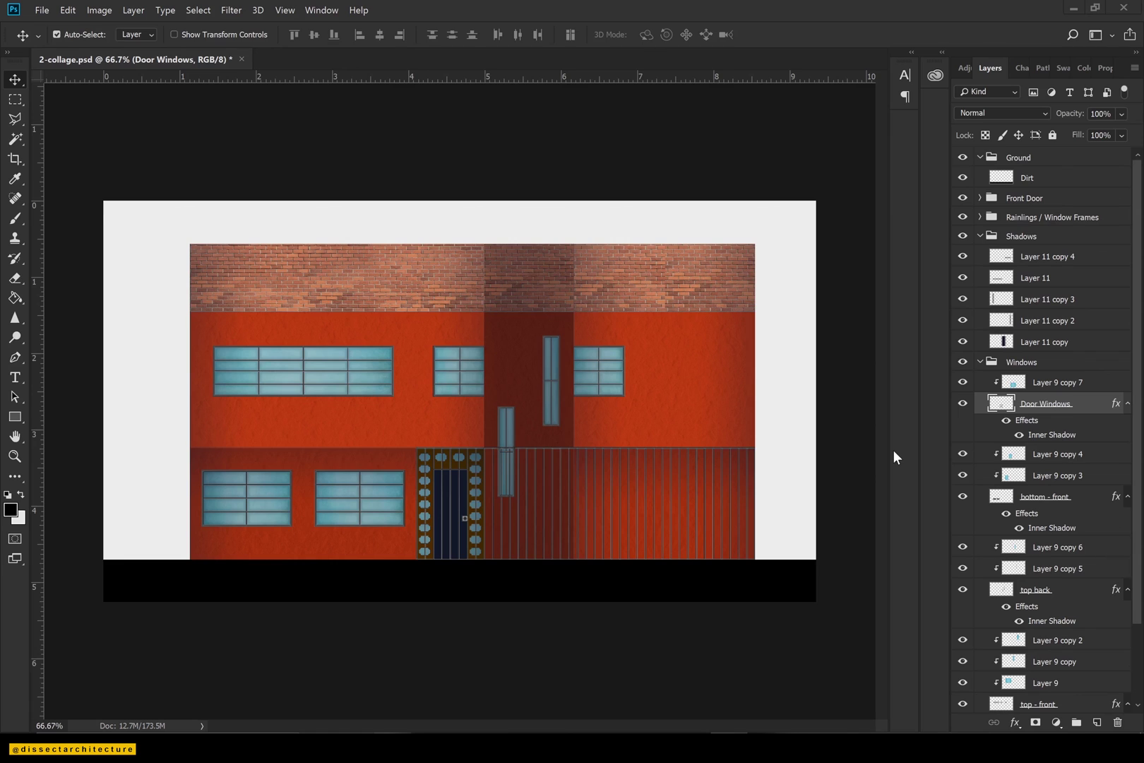
Adjust the Door Windows layer's inner shadow to 47% opacity, 18% choke and 32 px size.
{"action": "key", "text": "z"}
{"action": "left_click_drag", "start_coordinate": [370, 420], "coordinate": [500, 589]}
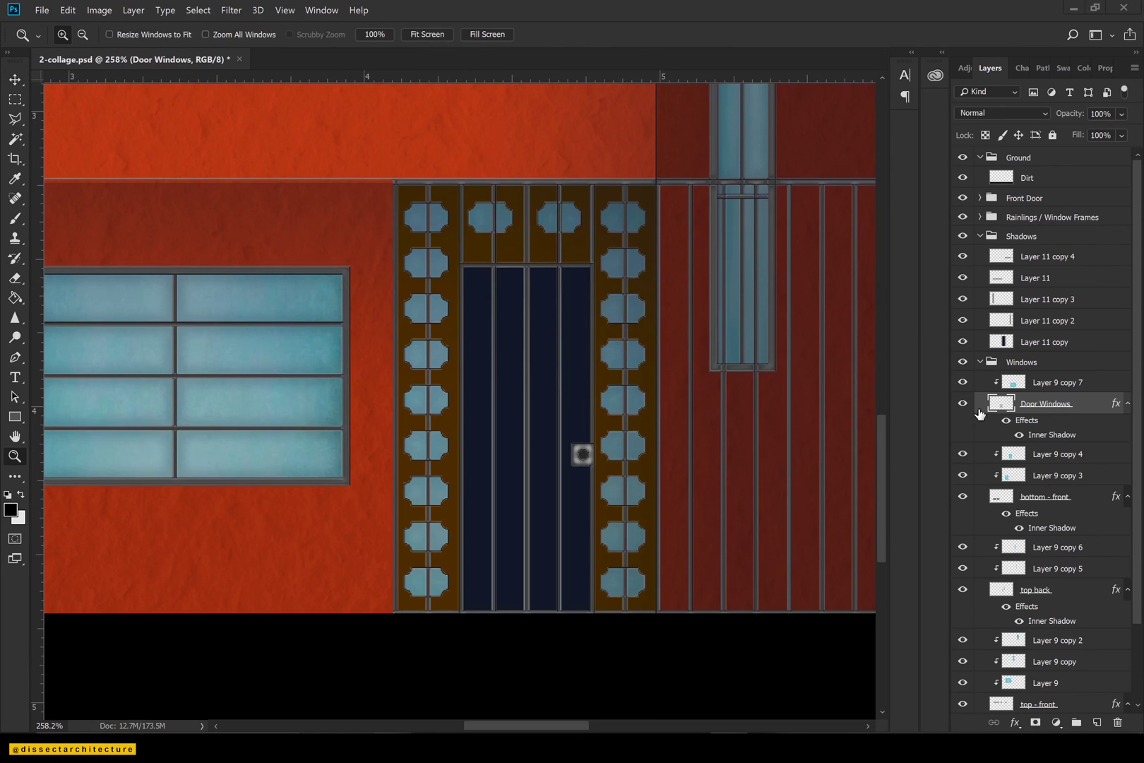
{"action": "double_click", "coordinate": [1051, 434]}
{"action": "left_click_drag", "start_coordinate": [837, 301], "coordinate": [844, 301]}
{"action": "left_click_drag", "start_coordinate": [840, 365], "coordinate": [824, 381]}
{"action": "left_click", "coordinate": [815, 382]}
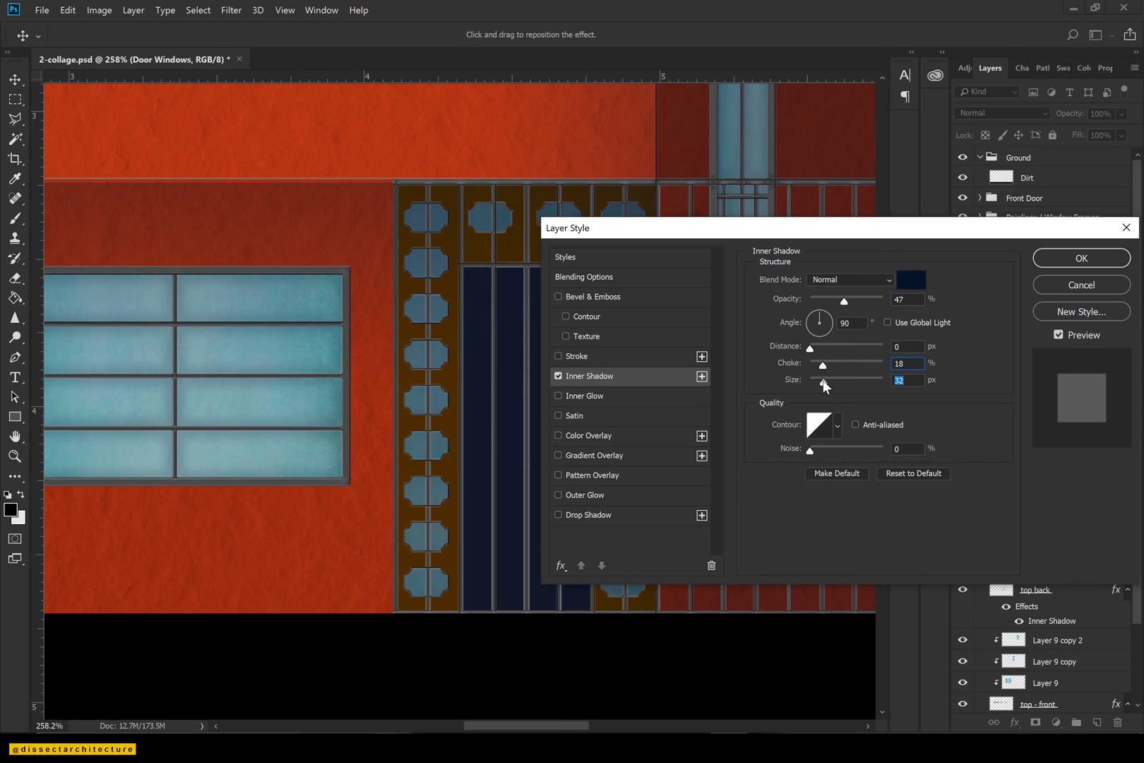
Add an Inner Glow from the center to Door Windows with 30% opacity and 16 px size, then save the document.
{"action": "left_click", "coordinate": [559, 396]}
{"action": "left_click_drag", "start_coordinate": [882, 295], "coordinate": [839, 294]}
{"action": "mouse_move", "coordinate": [817, 422]}
{"action": "left_mouse_down"}
{"action": "mouse_move", "coordinate": [794, 425]}
{"action": "mouse_move", "coordinate": [847, 421]}
{"action": "mouse_move", "coordinate": [824, 424]}
{"action": "left_mouse_up"}
{"action": "left_click_drag", "start_coordinate": [825, 294], "coordinate": [838, 297]}
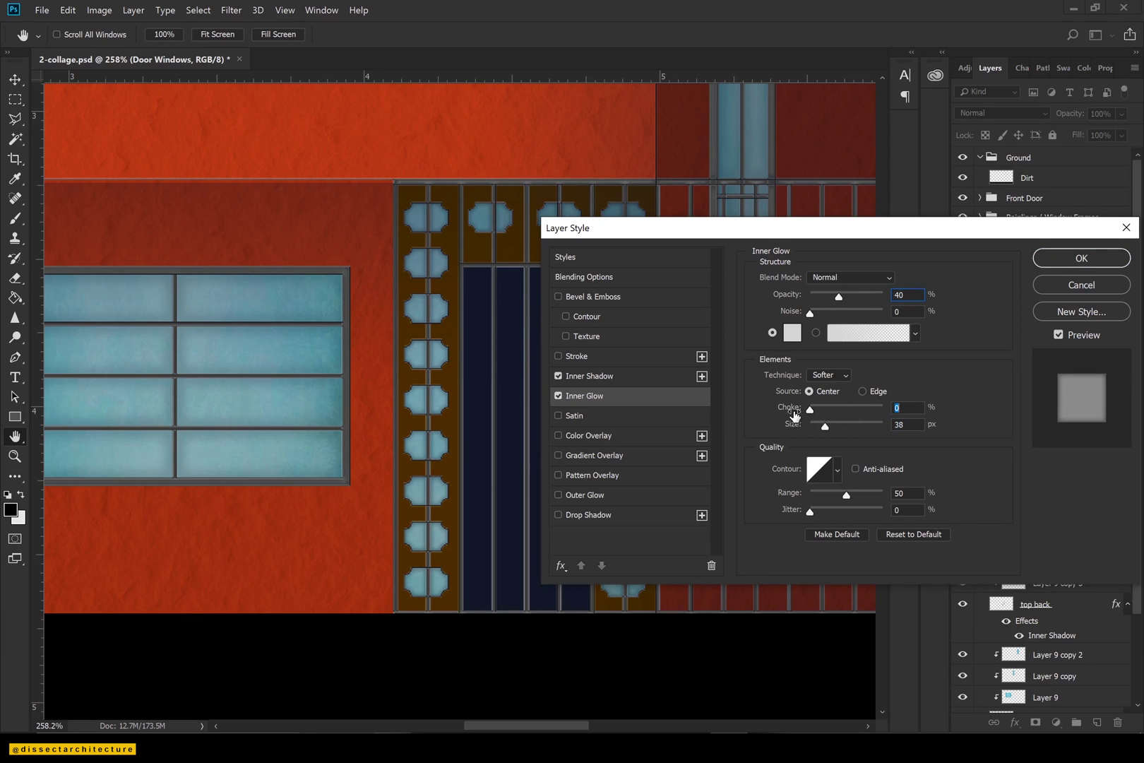
{"action": "left_click_drag", "start_coordinate": [794, 422], "coordinate": [841, 427]}
{"action": "mouse_move", "coordinate": [839, 297]}
{"action": "left_mouse_down"}
{"action": "mouse_move", "coordinate": [881, 298]}
{"action": "mouse_move", "coordinate": [832, 296]}
{"action": "left_mouse_up"}
{"action": "mouse_move", "coordinate": [842, 426]}
{"action": "left_mouse_down"}
{"action": "mouse_move", "coordinate": [770, 431]}
{"action": "mouse_move", "coordinate": [820, 425]}
{"action": "left_mouse_up"}
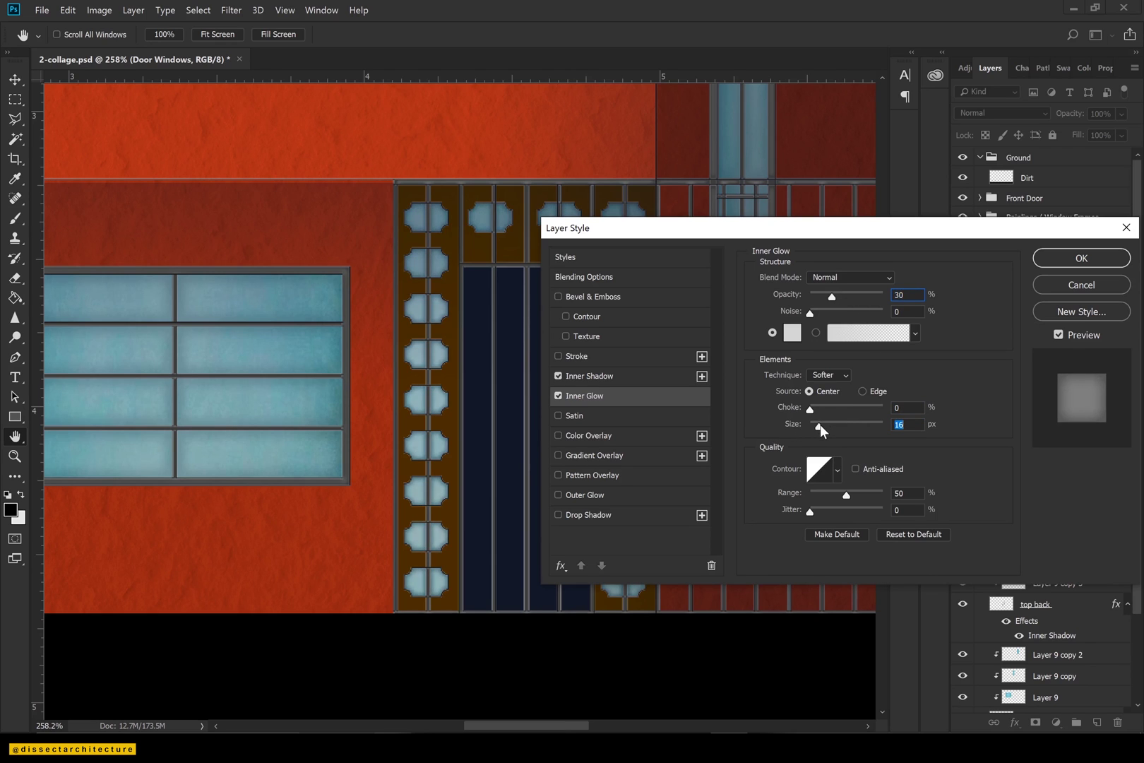
{"action": "left_click", "coordinate": [1074, 259]}
{"action": "key", "text": "ctrl+s"}
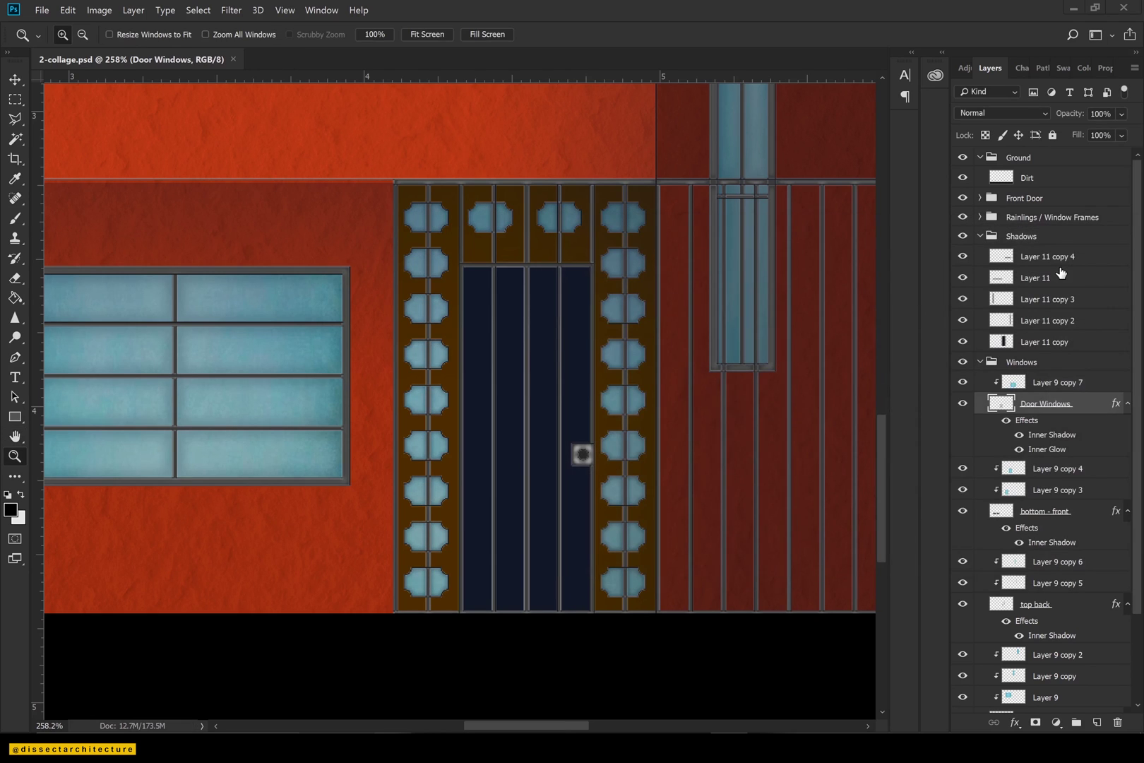
Collapse the Windows group, expand Front Door and set the opacity of its dark blue Layer 10 to 75%.
{"action": "key", "text": "ctrl+0"}
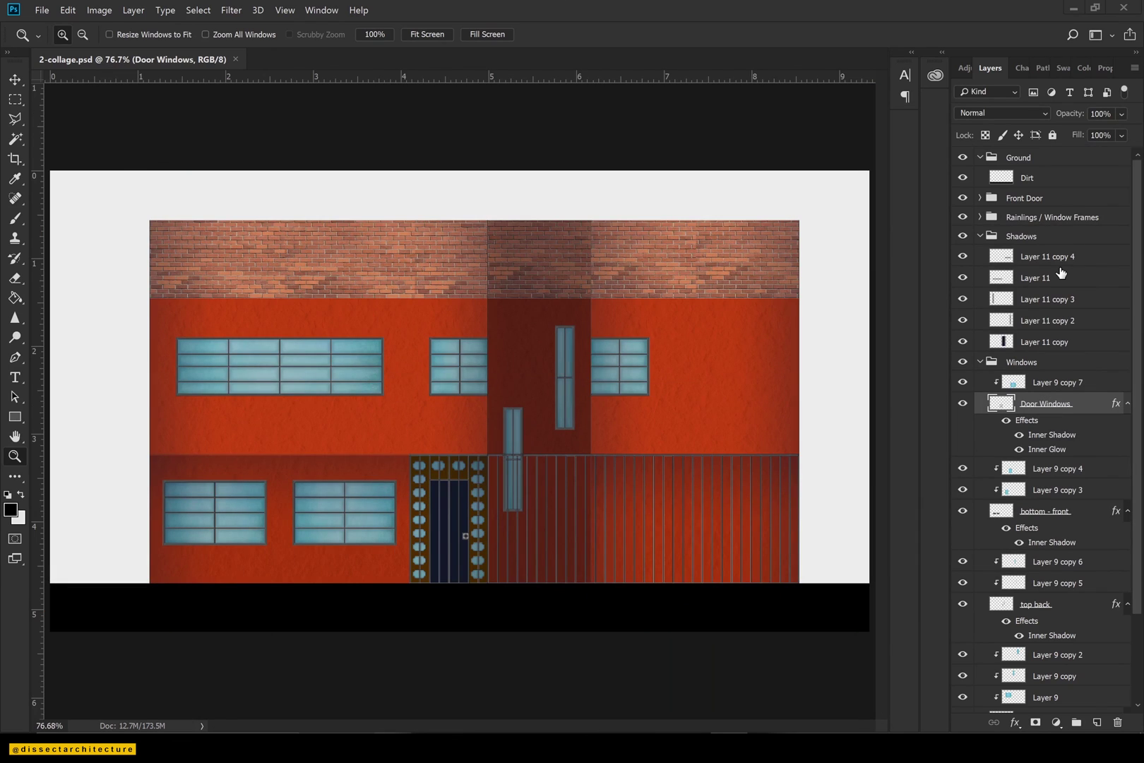
{"action": "left_click", "coordinate": [981, 362]}
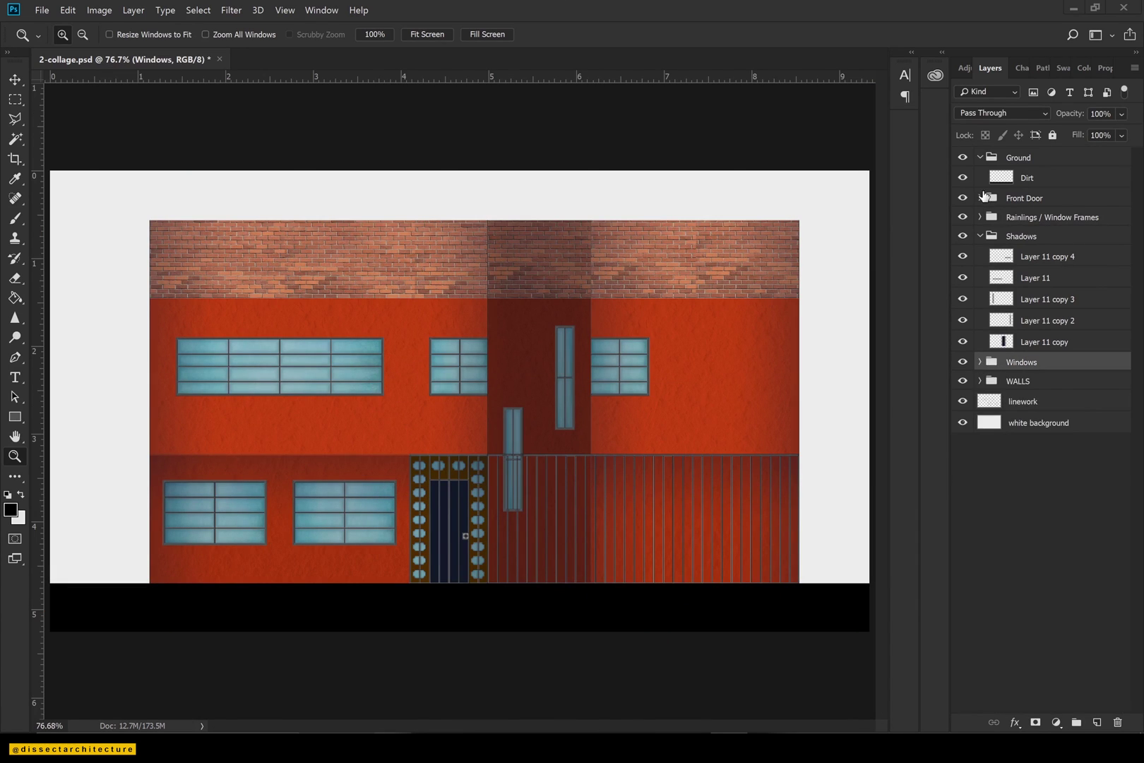
{"action": "left_click", "coordinate": [980, 198]}
{"action": "left_click", "coordinate": [1022, 222]}
{"action": "left_click_drag", "start_coordinate": [402, 593], "coordinate": [488, 464]}
{"action": "mouse_move", "coordinate": [1122, 113]}
{"action": "left_mouse_down"}
{"action": "mouse_move", "coordinate": [1075, 133]}
{"action": "mouse_move", "coordinate": [1107, 134]}
{"action": "left_mouse_up"}
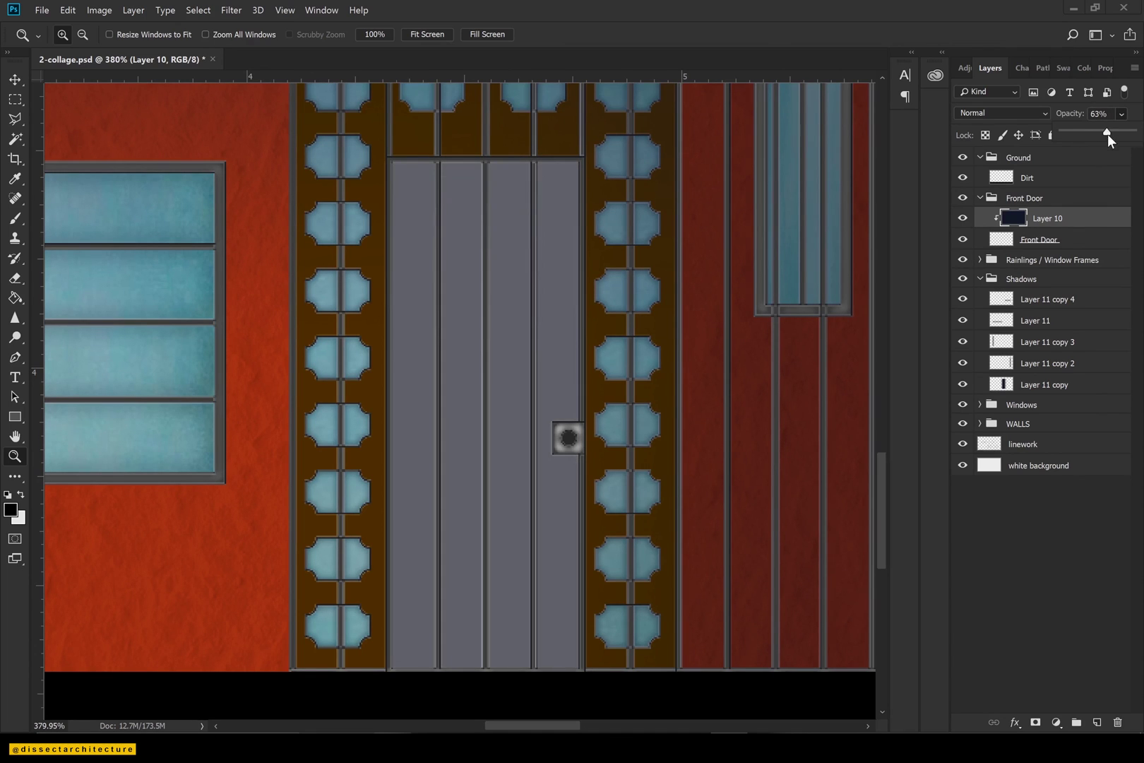
{"action": "type", "text": "75"}
Add an Inner Shadow with a small size to the Front Door layer and save the document.
{"action": "double_click", "coordinate": [1067, 240]}
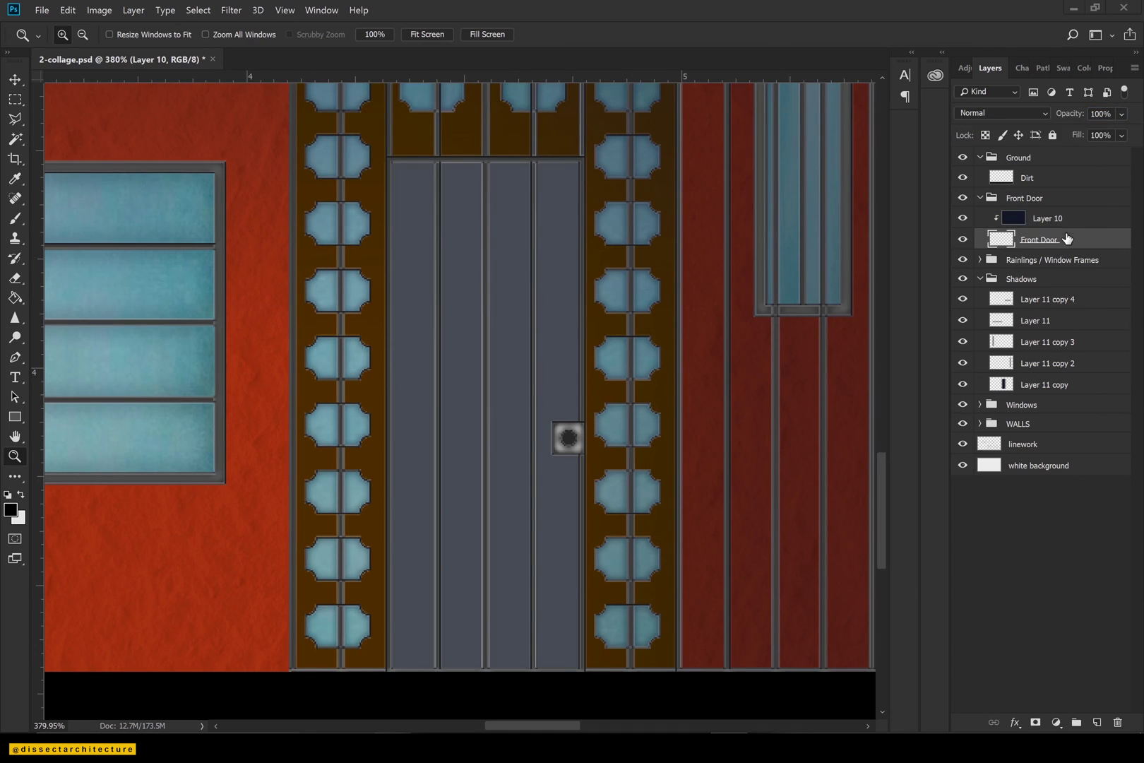
{"action": "left_click", "coordinate": [597, 378]}
{"action": "left_click_drag", "start_coordinate": [817, 385], "coordinate": [816, 389]}
{"action": "key", "text": "Return"}
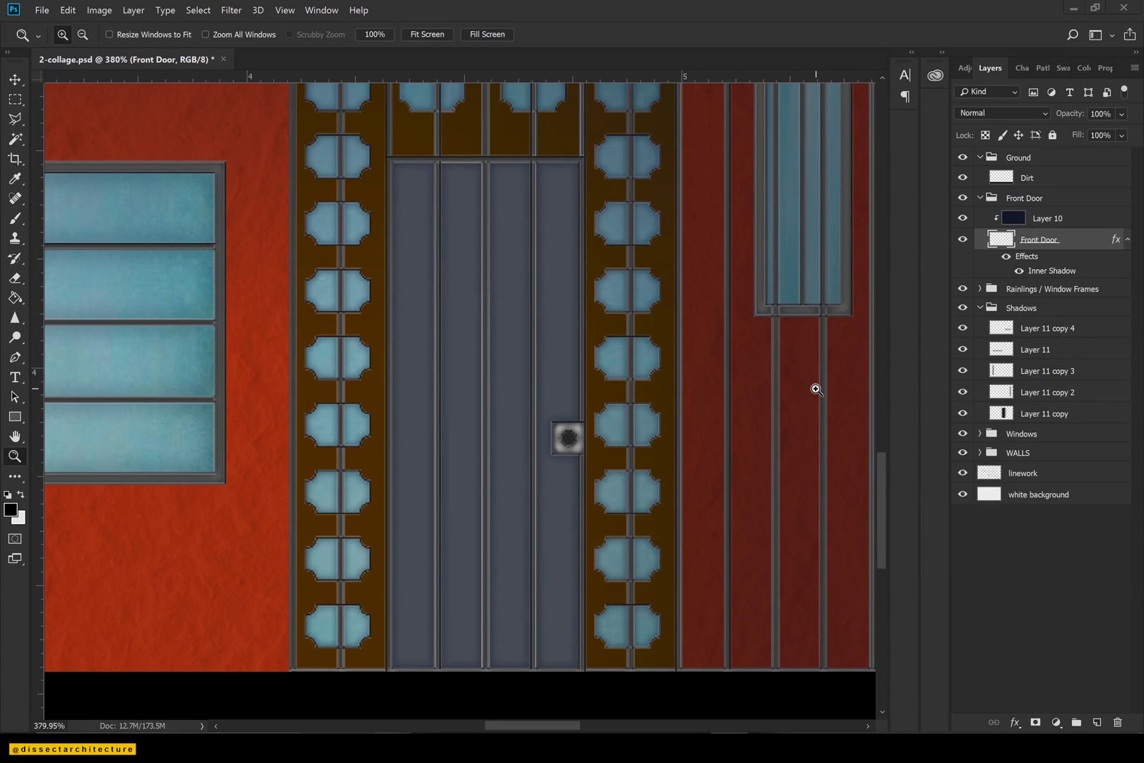
{"action": "key", "text": "ctrl+s"}
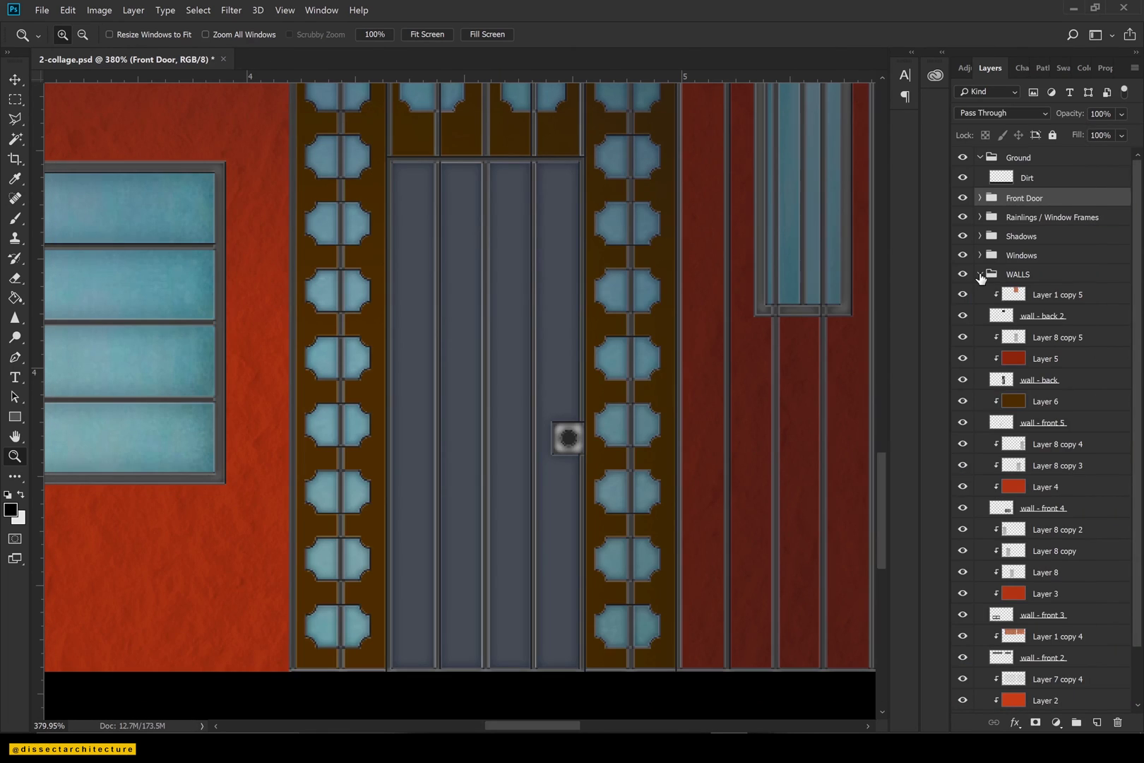
Paste the wood texture above Layer 6 in the WALLS group and scale it to about 74% over the door surround.
{"action": "left_click", "coordinate": [1044, 406]}
{"action": "key", "text": "ctrl+v"}
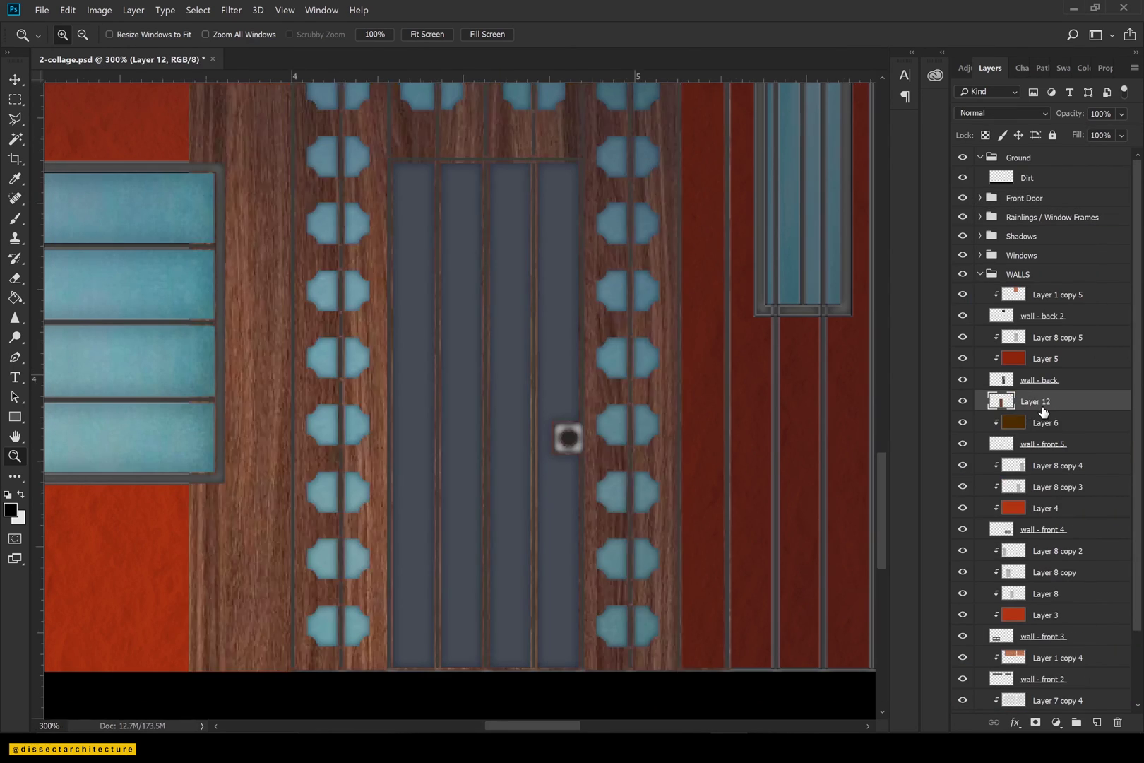
{"action": "key", "text": "ctrl+minus"}
{"action": "key", "text": "ctrl+minus"}
{"action": "key", "text": "ctrl+t"}
{"action": "left_click_drag", "start_coordinate": [602, 669], "coordinate": [541, 572]}
{"action": "left_click_drag", "start_coordinate": [490, 166], "coordinate": [544, 252]}
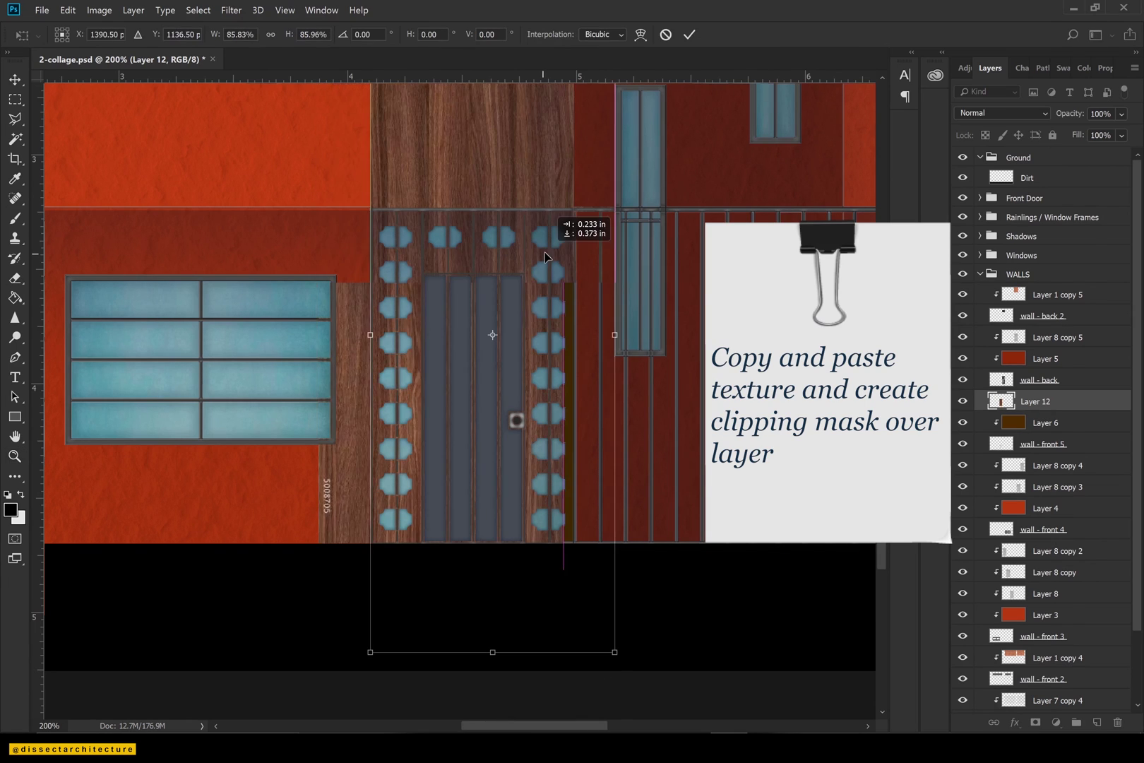
{"action": "left_click_drag", "start_coordinate": [614, 650], "coordinate": [557, 573]}
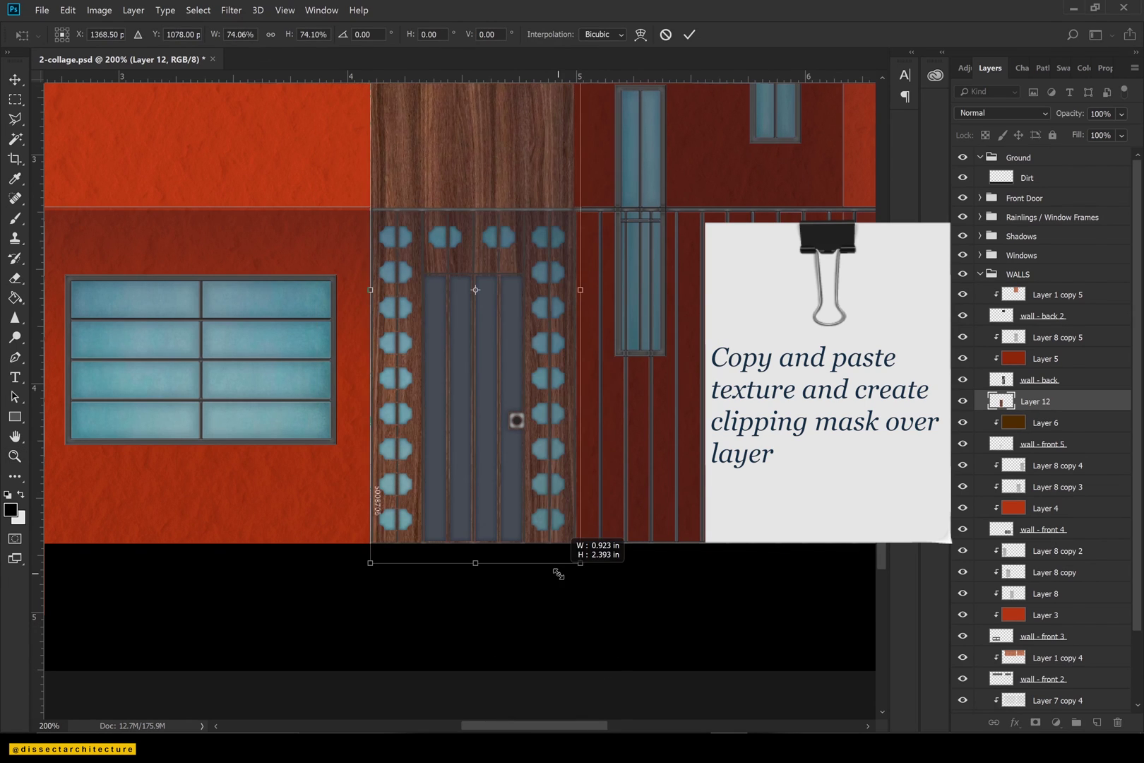
{"action": "key", "text": "Return"}
Clip the wood texture to the door surround, lower its opacity to 51% and set its blend mode to Color Dodge.
{"action": "key", "text": "z"}
{"action": "left_click", "coordinate": [1045, 411], "text": "alt"}
{"action": "left_click", "coordinate": [1121, 114]}
{"action": "left_click_drag", "start_coordinate": [1126, 130], "coordinate": [1092, 131]}
{"action": "left_click", "coordinate": [997, 113]}
{"action": "left_click", "coordinate": [968, 171]}
{"action": "key", "text": "Down"}
{"action": "key", "text": "Down"}
{"action": "key", "text": "Down"}
{"action": "key", "text": "Down"}
{"action": "key", "text": "Down"}
{"action": "key", "text": "Down"}
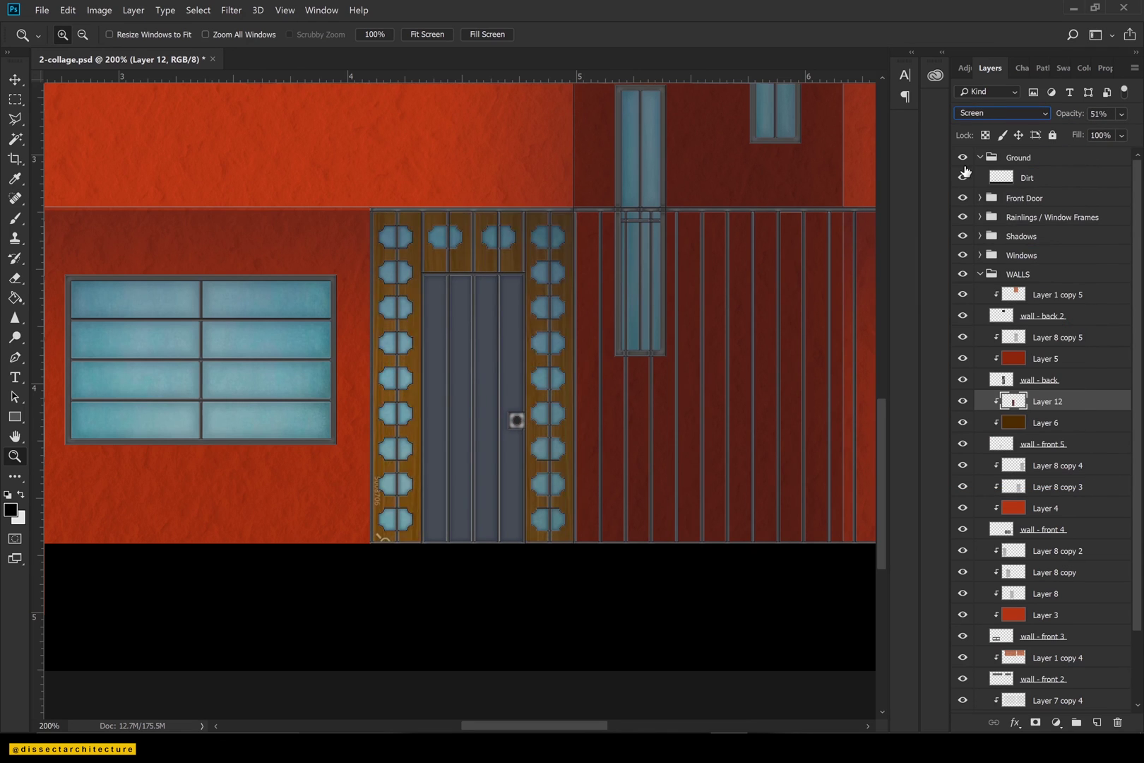
{"action": "key", "text": "ctrl+0"}
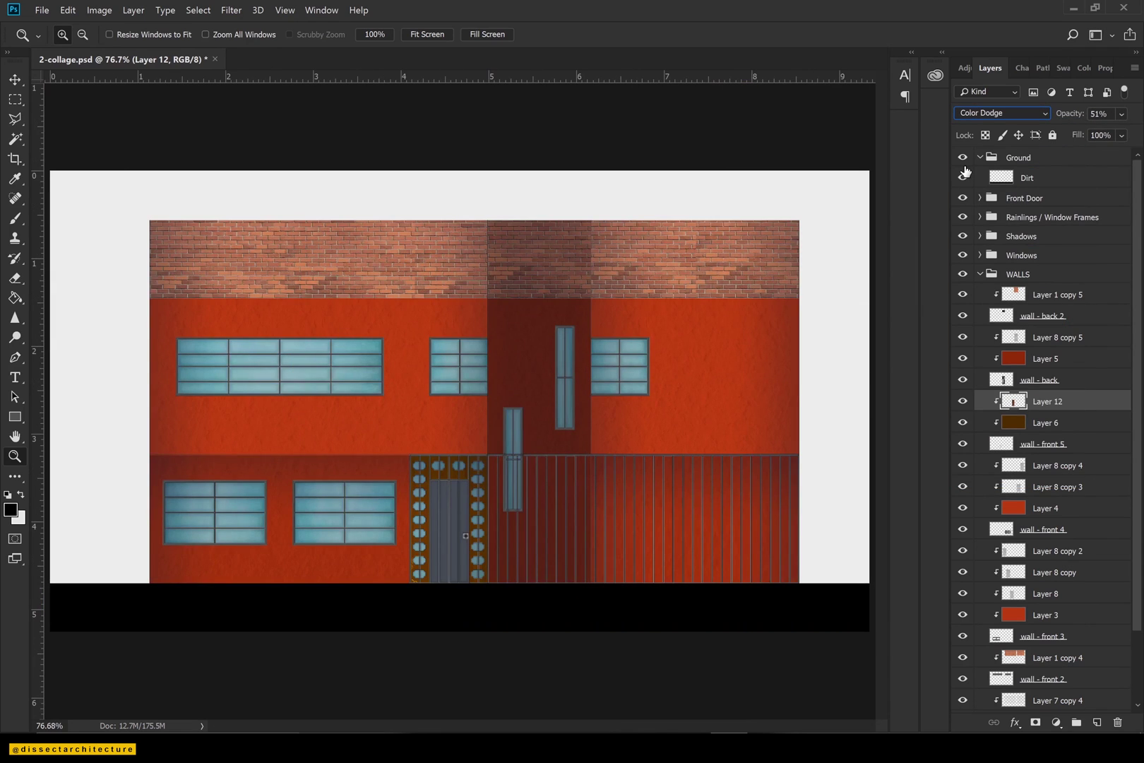
Collapse the WALLS and Ground groups and create a new layer group named "Plants".
{"action": "left_click", "coordinate": [980, 274]}
{"action": "left_click", "coordinate": [981, 157]}
{"action": "key", "text": "ctrl+shift+alt+n"}
{"action": "key", "text": "Delete"}
{"action": "left_click", "coordinate": [1077, 722]}
{"action": "double_click", "coordinate": [1024, 158]}
{"action": "type", "text": "Plants"}
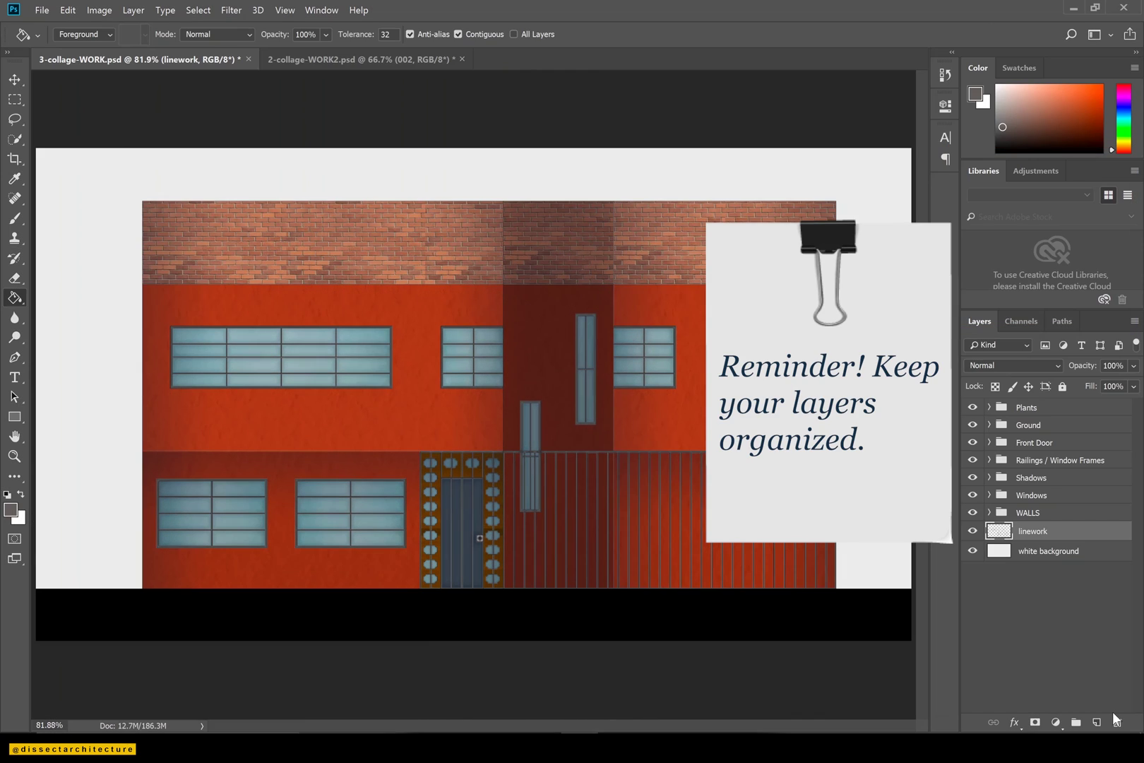
Create a layer group named "Other Buildings" directly above the linework layer.
{"action": "left_click", "coordinate": [1096, 722]}
{"action": "double_click", "coordinate": [1036, 531]}
{"action": "key", "text": "Escape"}
{"action": "key", "text": "Delete"}
{"action": "left_click", "coordinate": [1076, 722]}
{"action": "double_click", "coordinate": [1030, 530]}
{"action": "type", "text": "Other Buildings"}
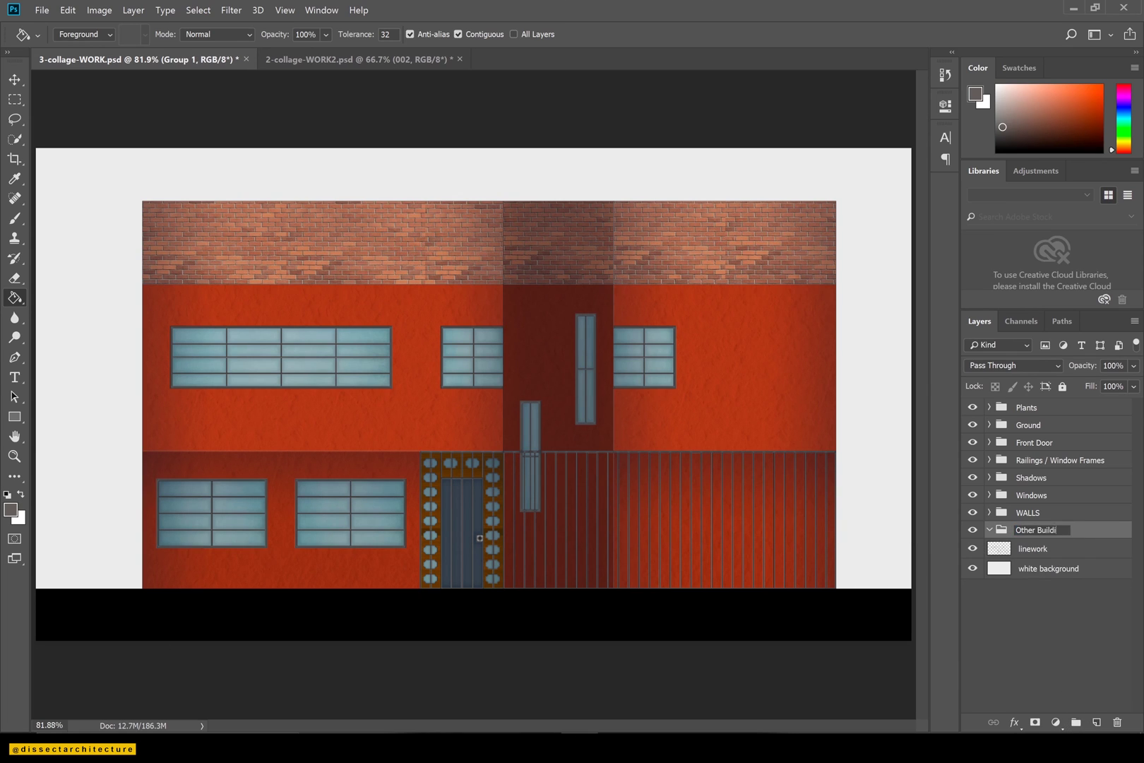
{"action": "key", "text": "Return"}
Add a layer named "001" and fill a rectangular neighboring building volume to the right of the house with gray-brown.
{"action": "key", "text": "m"}
{"action": "left_click", "coordinate": [1097, 722]}
{"action": "double_click", "coordinate": [1045, 548]}
{"action": "type", "text": "001"}
{"action": "key", "text": "Return"}
{"action": "left_click_drag", "start_coordinate": [912, 216], "coordinate": [833, 594]}
{"action": "key", "text": "g"}
{"action": "left_click", "coordinate": [870, 505]}
{"action": "key", "text": "ctrl+d"}
{"action": "key", "text": "m"}
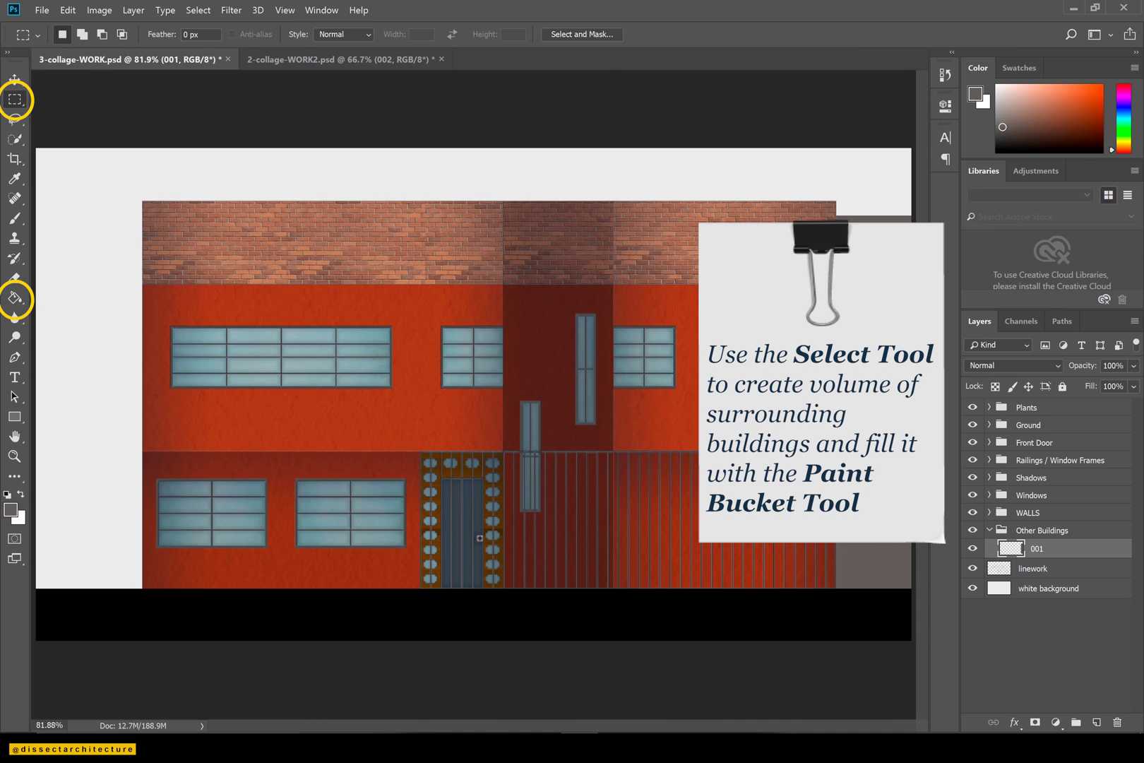
Add a layer named "002" and fill a rectangular building volume to the left of the house with the same gray-brown.
{"action": "left_click", "coordinate": [1097, 722]}
{"action": "double_click", "coordinate": [1039, 549]}
{"action": "type", "text": "002"}
{"action": "key", "text": "Return"}
{"action": "mouse_move", "coordinate": [141, 196]}
{"action": "left_mouse_down"}
{"action": "mouse_move", "coordinate": [64, 327]}
{"action": "mouse_move", "coordinate": [32, 606]}
{"action": "left_mouse_up"}
{"action": "key", "text": "g"}
{"action": "left_click", "coordinate": [81, 537]}
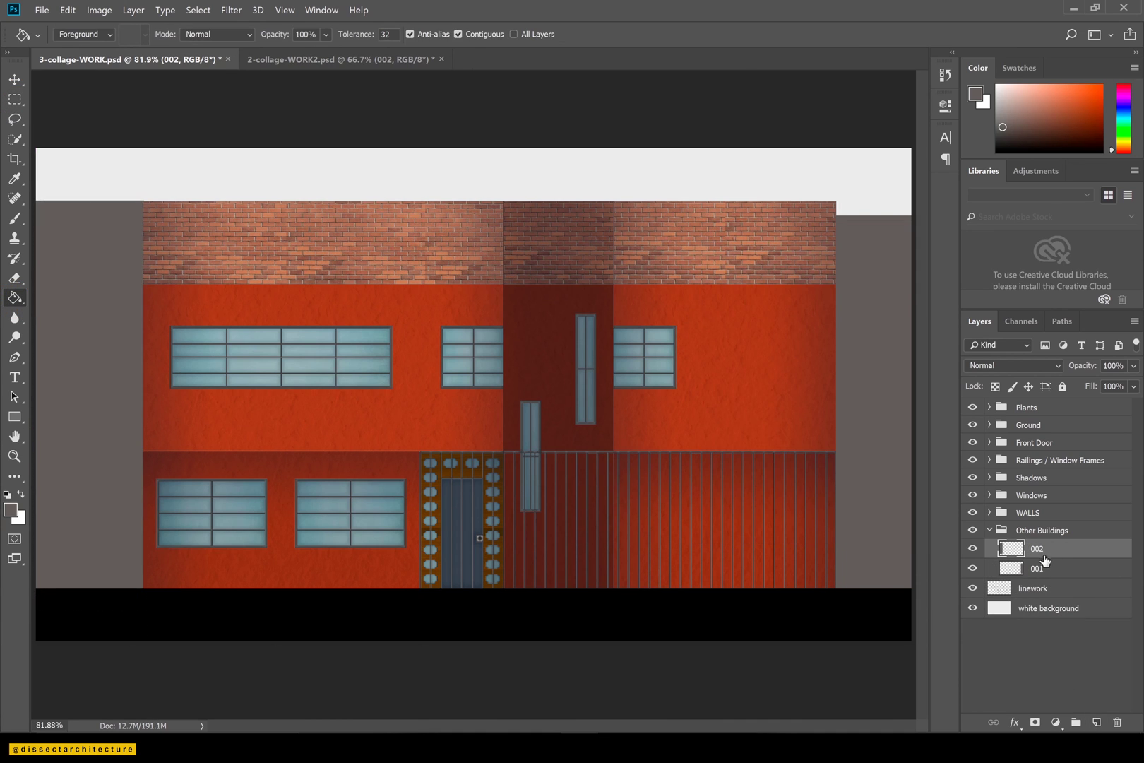
Add a new layer clipped to building layer 002 and activate the Gradient tool.
{"action": "left_click", "coordinate": [1097, 722]}
{"action": "key", "text": "ctrl+alt+g"}
{"action": "key", "text": "shift+g"}
Define a custom gradient that starts in black and fades to a transparent white end.
{"action": "left_click", "coordinate": [82, 36]}
{"action": "left_click", "coordinate": [425, 345]}
{"action": "left_click", "coordinate": [717, 380]}
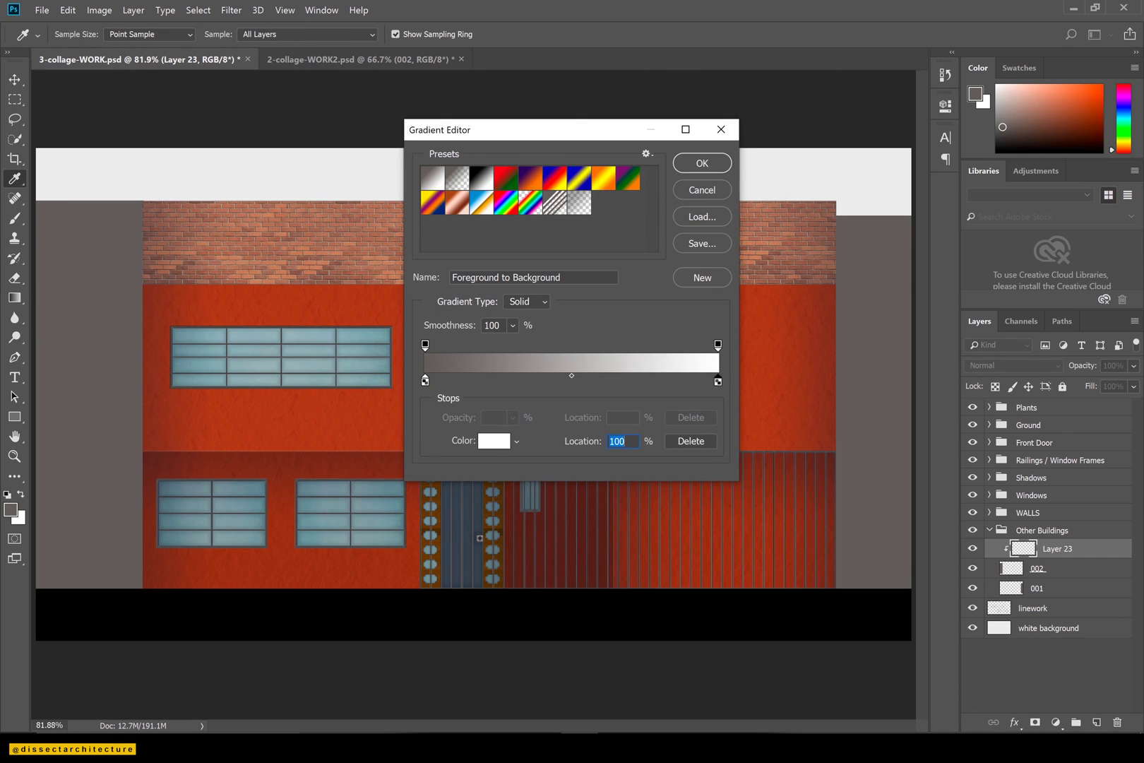
{"action": "left_click", "coordinate": [425, 344]}
{"action": "left_click", "coordinate": [425, 381]}
{"action": "left_click", "coordinate": [503, 442]}
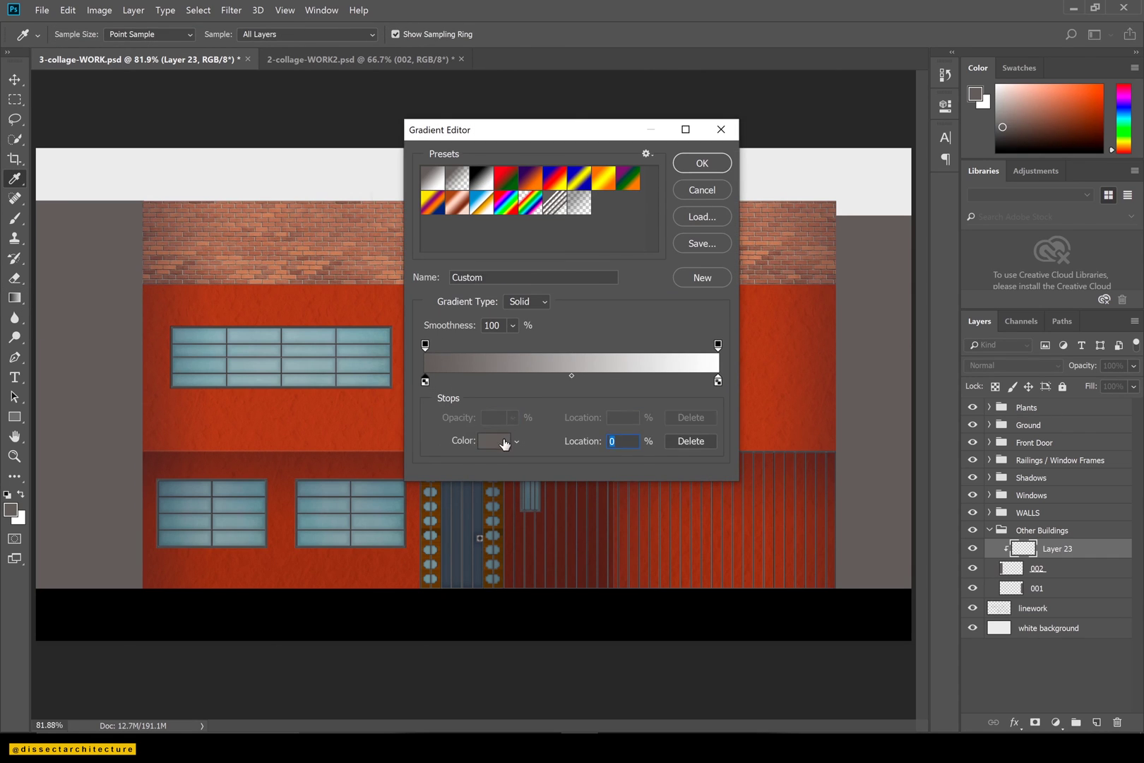
{"action": "left_click", "coordinate": [518, 385]}
{"action": "left_click", "coordinate": [724, 185]}
{"action": "double_click", "coordinate": [718, 381]}
{"action": "left_click", "coordinate": [723, 185]}
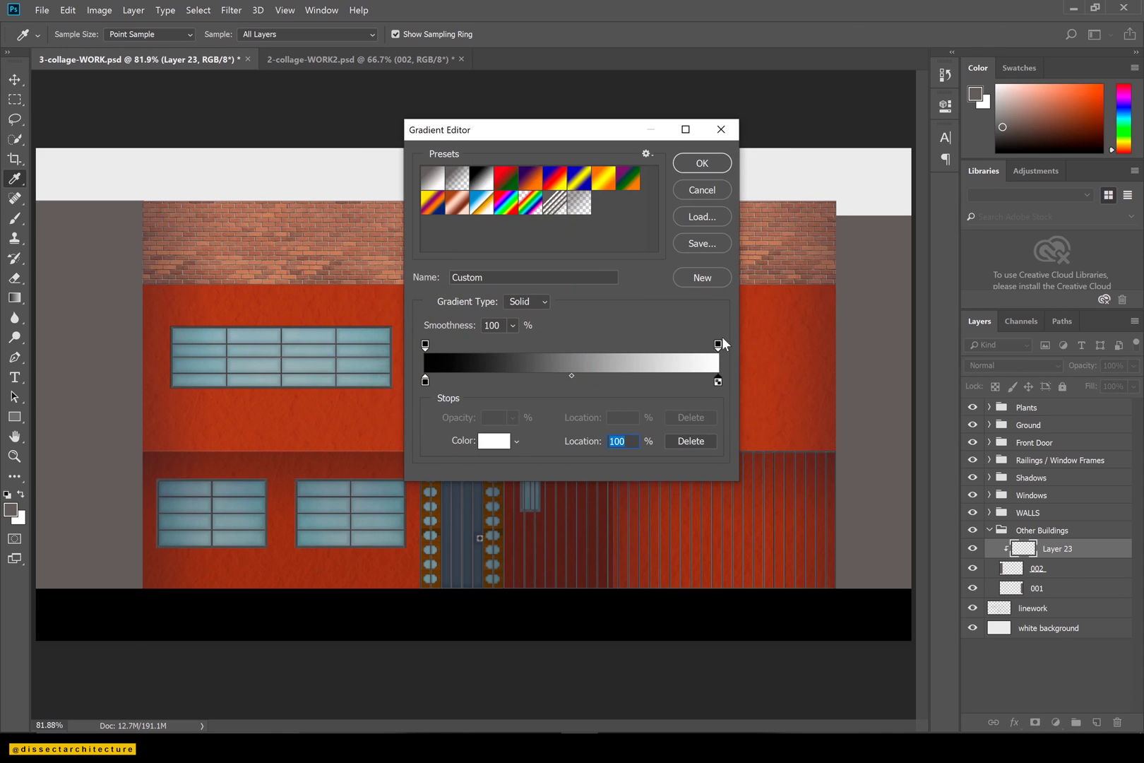
{"action": "left_click", "coordinate": [717, 345]}
{"action": "left_click", "coordinate": [511, 418]}
{"action": "left_click_drag", "start_coordinate": [511, 435], "coordinate": [439, 435]}
{"action": "left_click", "coordinate": [703, 164]}
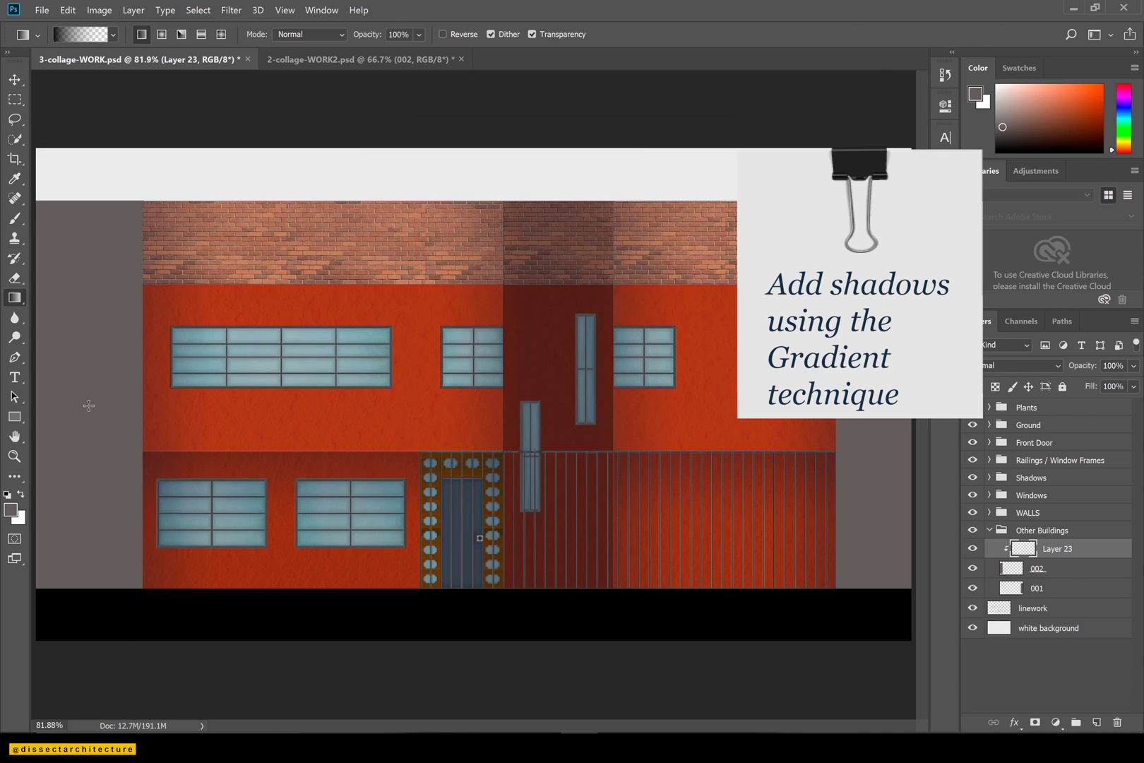
Readjust the color and opacity stops of the custom fading gradient.
{"action": "left_click", "coordinate": [99, 36]}
{"action": "left_click", "coordinate": [425, 344]}
{"action": "left_click_drag", "start_coordinate": [425, 381], "coordinate": [592, 349]}
{"action": "left_click", "coordinate": [717, 344]}
{"action": "left_click_drag", "start_coordinate": [531, 381], "coordinate": [542, 381]}
{"action": "left_click", "coordinate": [425, 345]}
{"action": "left_click", "coordinate": [709, 161]}
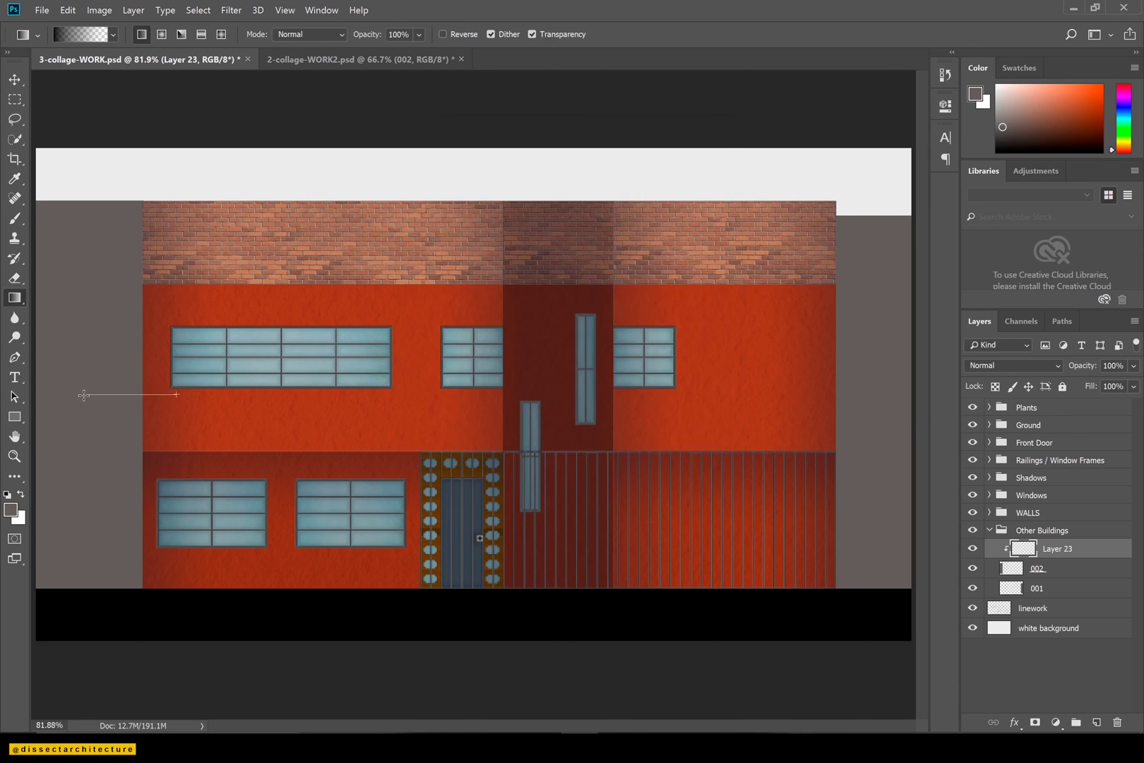
Set the gradient's end color stop to black (000000) and shade the building on the house's left side, fading outward from the house edge.
{"action": "left_click", "coordinate": [79, 35]}
{"action": "left_click_drag", "start_coordinate": [542, 380], "coordinate": [529, 404]}
{"action": "left_click", "coordinate": [717, 345]}
{"action": "double_click", "coordinate": [717, 381]}
{"action": "left_click", "coordinate": [511, 386]}
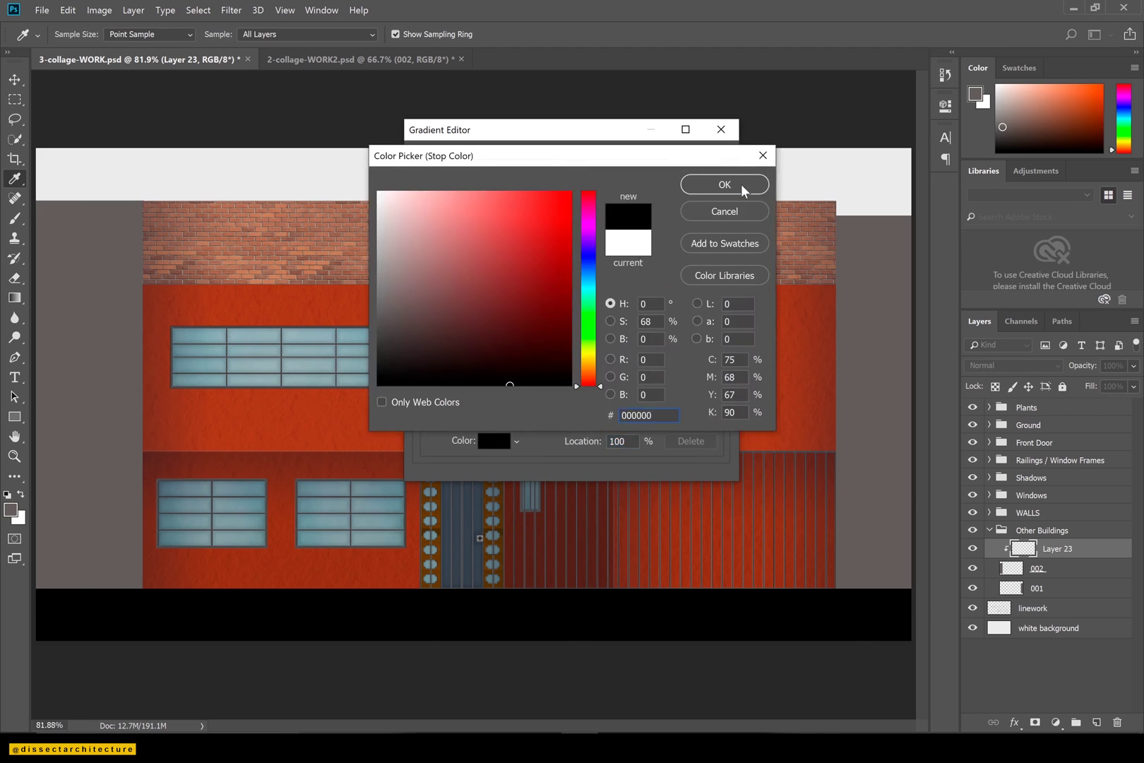
{"action": "left_click", "coordinate": [754, 189]}
{"action": "left_click", "coordinate": [706, 163]}
{"action": "left_click_drag", "start_coordinate": [142, 429], "coordinate": [80, 429]}
Add a layer above building 001 and draw the black fading gradient outward from the house's right edge.
{"action": "left_click", "coordinate": [1065, 588]}
{"action": "left_click", "coordinate": [1097, 722]}
{"action": "left_click_drag", "start_coordinate": [803, 523], "coordinate": [876, 520]}
{"action": "key", "text": "ctrl+z"}
{"action": "left_click_drag", "start_coordinate": [798, 420], "coordinate": [894, 420]}
Lower the opacity of the building fill layers 001 and 002 to lighten both neighboring volumes.
{"action": "left_click", "coordinate": [1048, 608]}
{"action": "mouse_move", "coordinate": [1087, 366]}
{"action": "left_mouse_down"}
{"action": "mouse_move", "coordinate": [1037, 366]}
{"action": "mouse_move", "coordinate": [1114, 385]}
{"action": "left_mouse_up"}
{"action": "left_click", "coordinate": [1041, 567]}
{"action": "left_click", "coordinate": [1133, 366]}
{"action": "left_click", "coordinate": [1048, 608]}
{"action": "left_click", "coordinate": [1133, 366]}
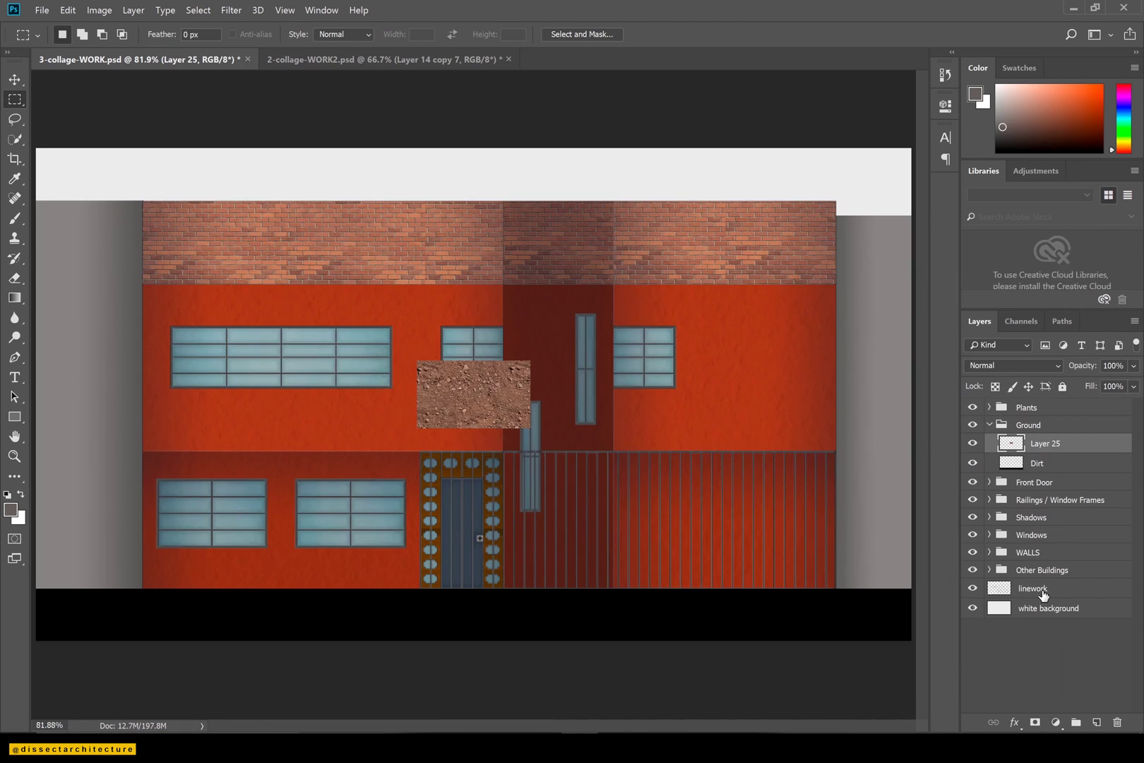
Move the soil texture onto the ground strip, clip it to the Dirt layer and copy it across the full width.
{"action": "key", "text": "v"}
{"action": "left_click_drag", "start_coordinate": [471, 398], "coordinate": [816, 619]}
{"action": "left_click", "coordinate": [1024, 454], "text": "alt"}
{"action": "left_click_drag", "start_coordinate": [792, 612], "coordinate": [898, 608]}
Merge all soil texture copies into one layer at 80% opacity and save the document.
{"action": "left_click", "coordinate": [1067, 445]}
{"action": "left_click", "coordinate": [1051, 595], "text": "shift"}
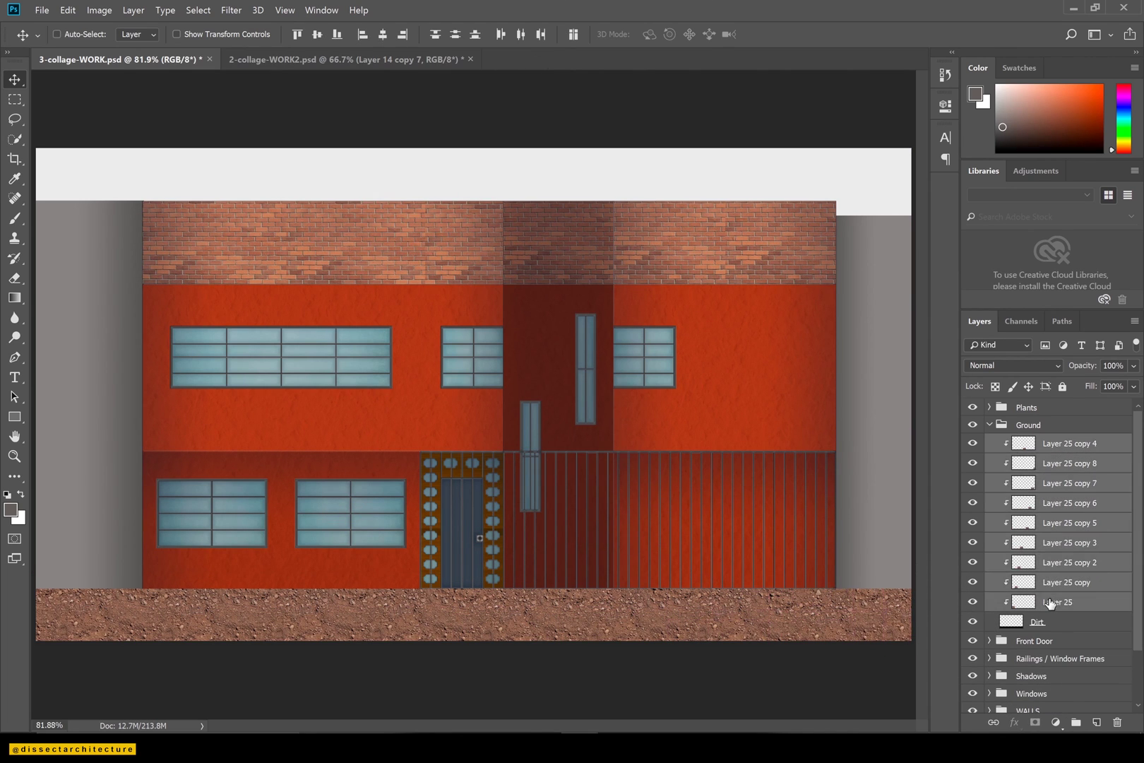
{"action": "key", "text": "ctrl+e"}
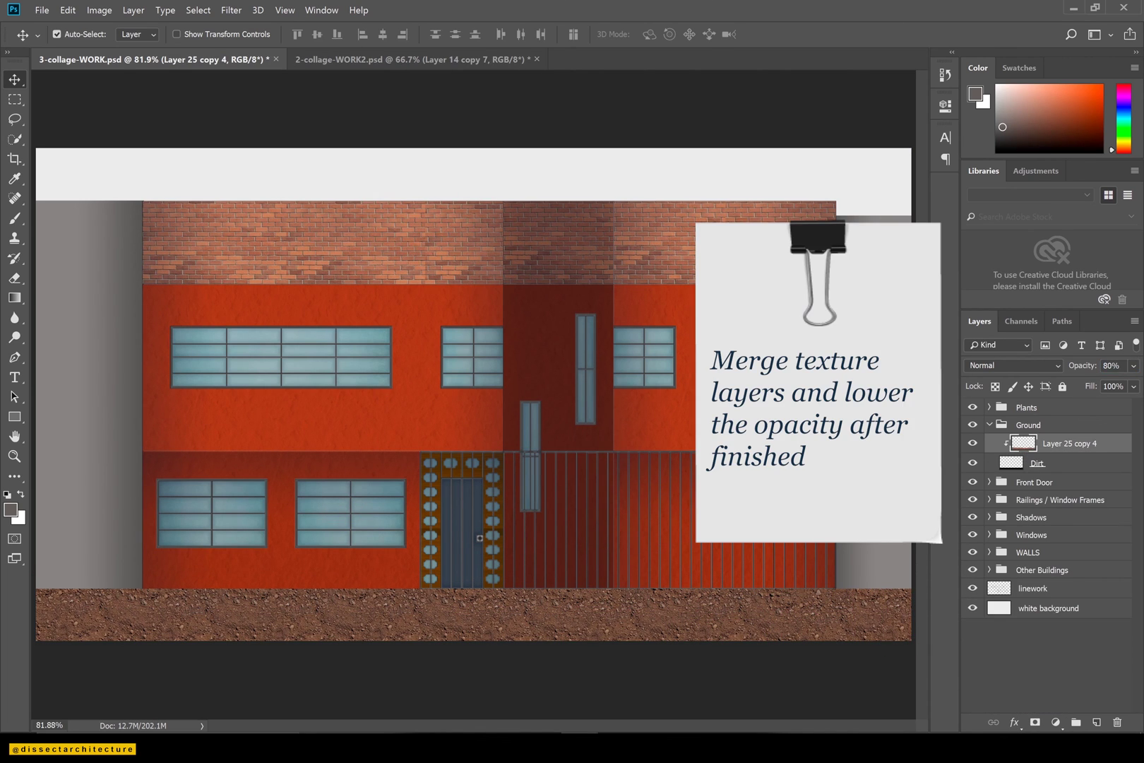
{"action": "key", "text": "Return"}
{"action": "key", "text": "ctrl+s"}
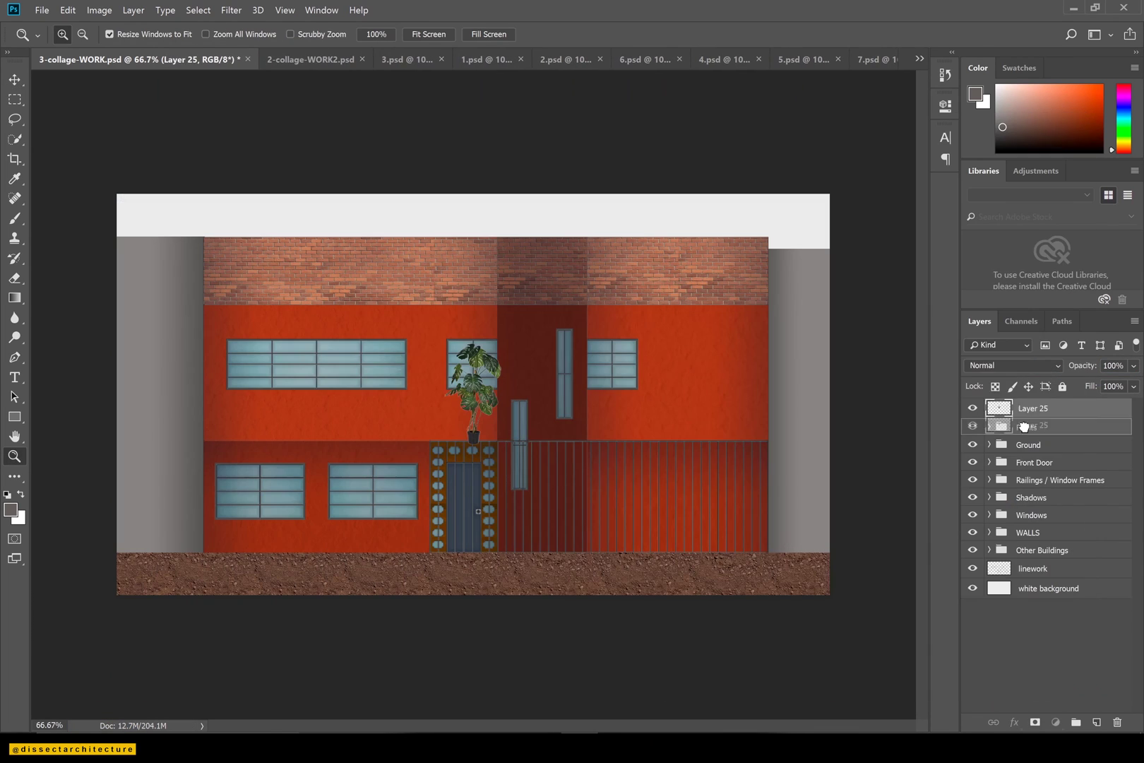
Move the potted monstera down onto the ground line in front of the railings right of the door.
{"action": "key", "text": "v"}
{"action": "left_click", "coordinate": [485, 408]}
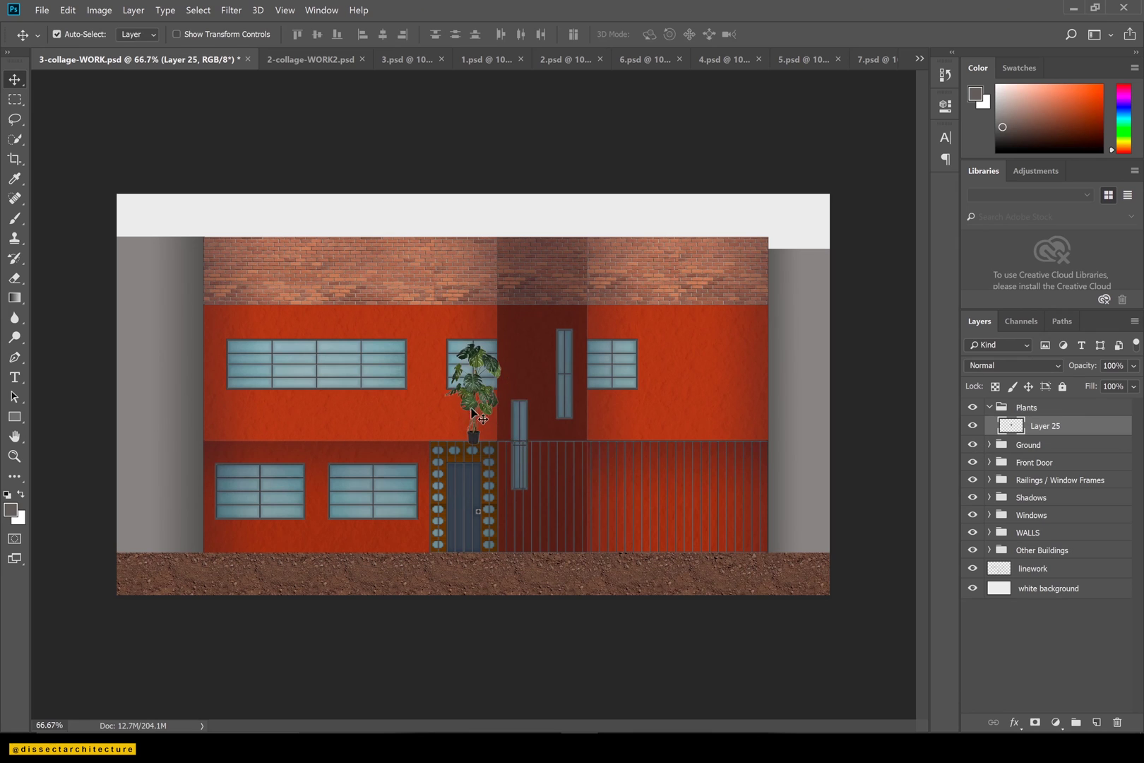
{"action": "left_click_drag", "start_coordinate": [474, 412], "coordinate": [648, 522]}
{"action": "key", "text": "z"}
{"action": "left_click_drag", "start_coordinate": [792, 422], "coordinate": [498, 585]}
{"action": "key", "text": "v"}
{"action": "left_click_drag", "start_coordinate": [527, 457], "coordinate": [534, 457]}
Scale the potted monstera down slightly and nudge it to the right along the railings.
{"action": "key", "text": "ctrl+t"}
{"action": "left_click_drag", "start_coordinate": [575, 240], "coordinate": [563, 258]}
{"action": "key", "text": "Return"}
{"action": "key", "text": "Right"}
{"action": "key", "text": "Right"}
{"action": "key", "text": "Right"}
{"action": "key", "text": "Right"}
{"action": "key", "text": "Right"}
{"action": "key", "text": "Right"}
{"action": "key", "text": "Right"}
{"action": "key", "text": "Right"}
{"action": "key", "text": "Right"}
{"action": "key", "text": "Right"}
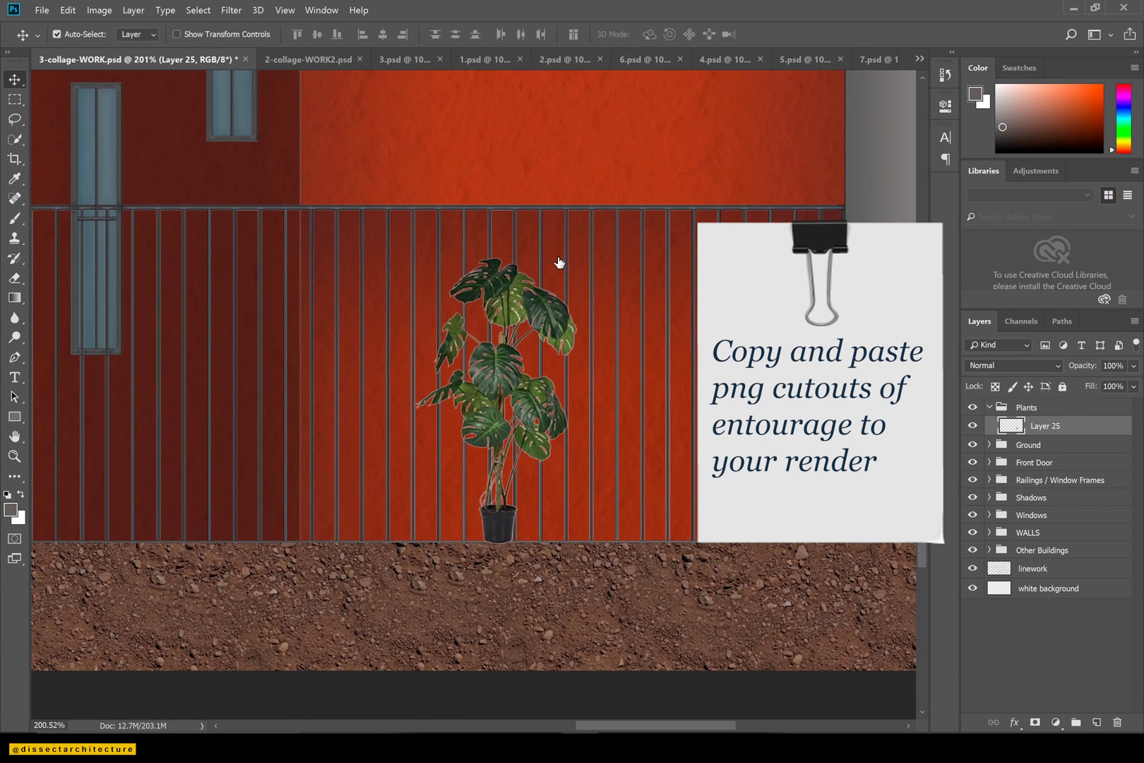
Paste the potted palm and place it on the ground line to the right of the monstera.
{"action": "key", "text": "ctrl+v"}
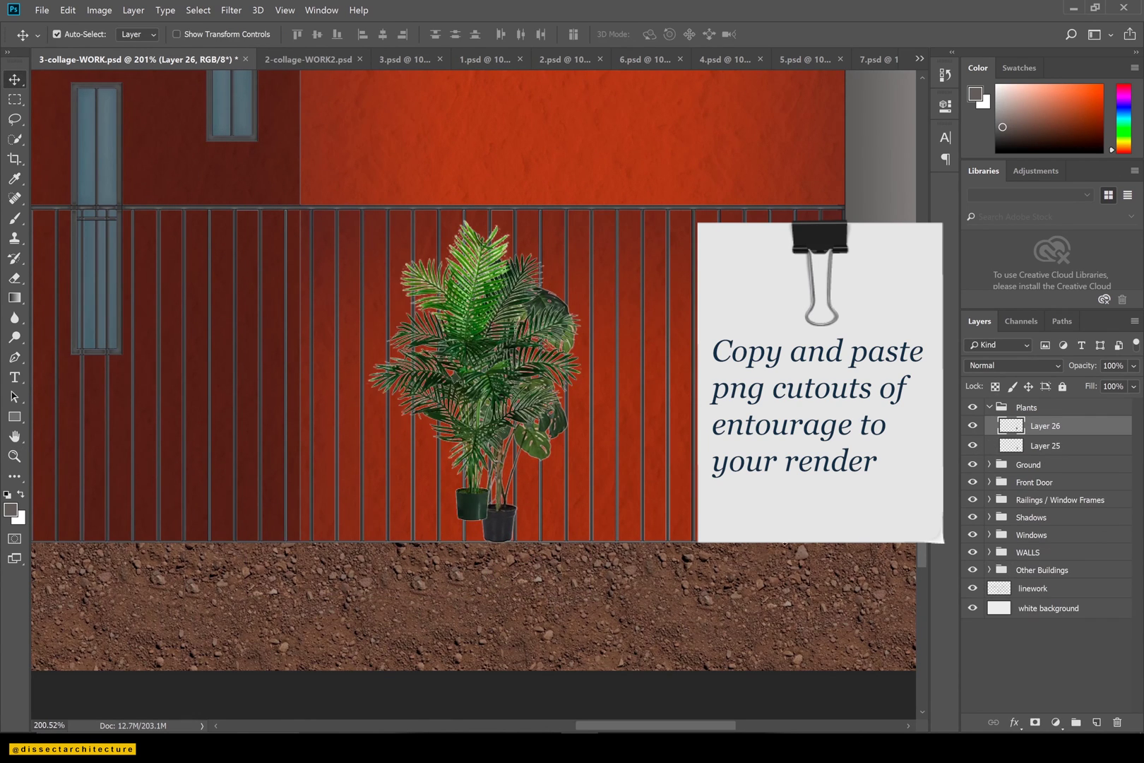
{"action": "left_click_drag", "start_coordinate": [495, 417], "coordinate": [517, 440]}
{"action": "key", "text": "shift+Right"}
{"action": "key", "text": "shift+Right"}
{"action": "key", "text": "shift+Right"}
{"action": "key", "text": "shift+Right"}
{"action": "key", "text": "shift+Right"}
{"action": "key", "text": "shift+Right"}
{"action": "key", "text": "shift+Right"}
{"action": "key", "text": "shift+Right"}
{"action": "key", "text": "shift+Right"}
{"action": "key", "text": "shift+Right"}
{"action": "key", "text": "shift+Right"}
{"action": "key", "text": "shift+Right"}
{"action": "key", "text": "shift+Right"}
{"action": "key", "text": "shift+Right"}
{"action": "key", "text": "shift+Right"}
{"action": "key", "text": "shift+Right"}
{"action": "left_click_drag", "start_coordinate": [503, 374], "coordinate": [503, 373]}
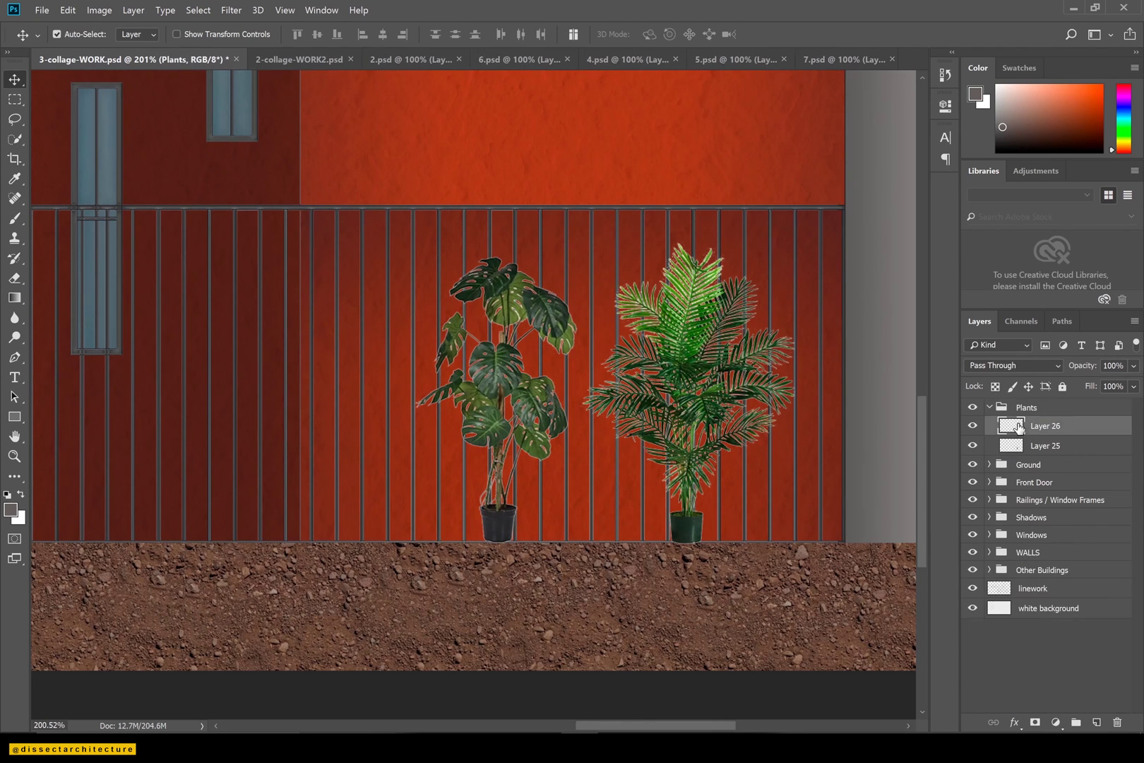
Paste the hanging basket plant below the top rail left of the monstera, shift both plants slightly right, and save.
{"action": "key", "text": "ctrl+v"}
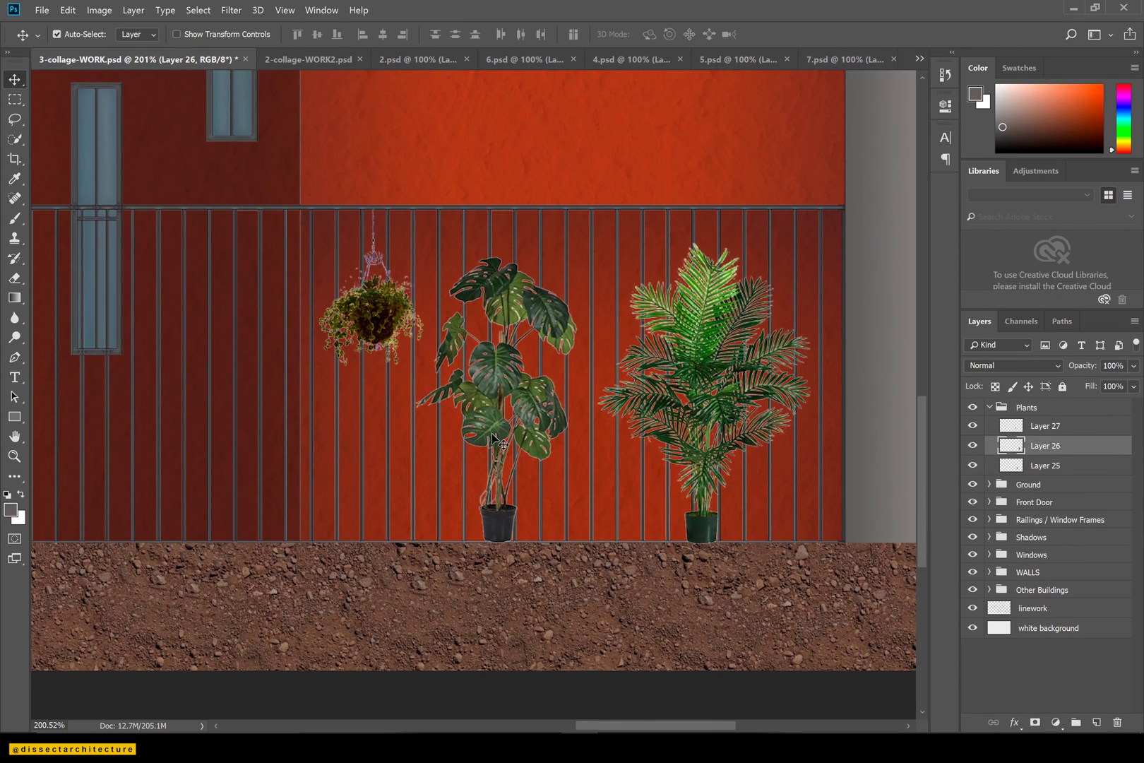
{"action": "left_click_drag", "start_coordinate": [484, 434], "coordinate": [492, 434]}
{"action": "key", "text": "ctrl+s"}
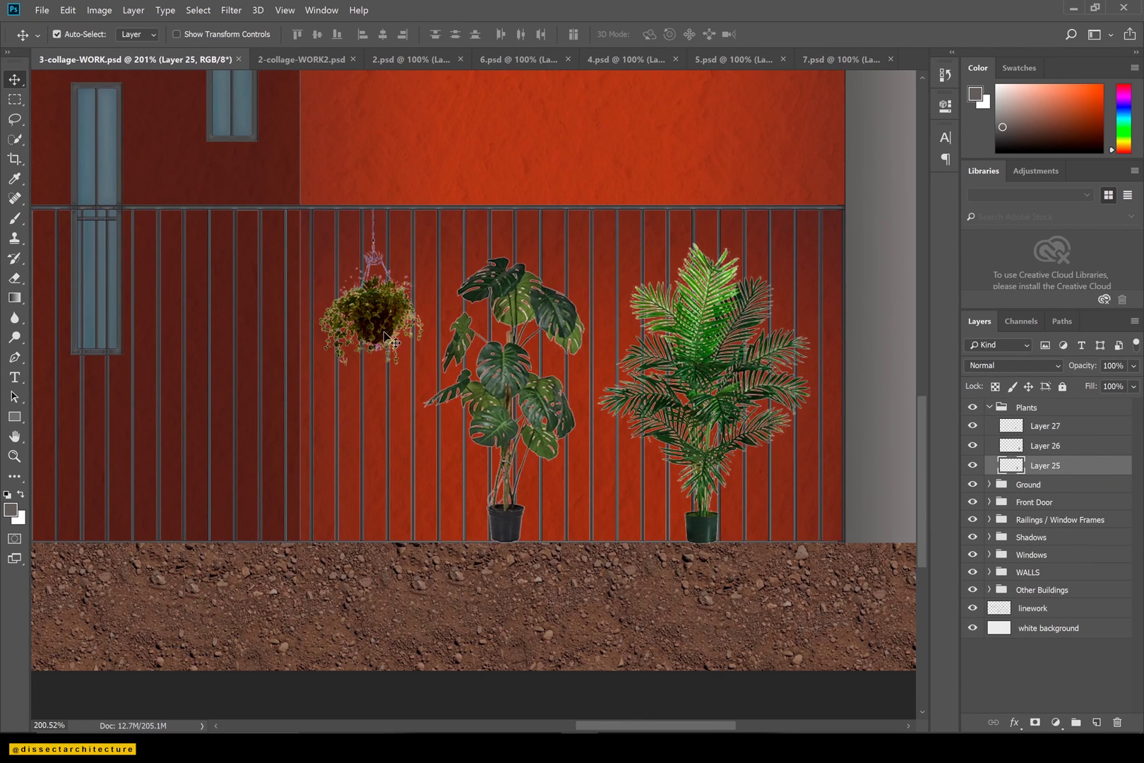
{"action": "left_click_drag", "start_coordinate": [399, 363], "coordinate": [408, 364]}
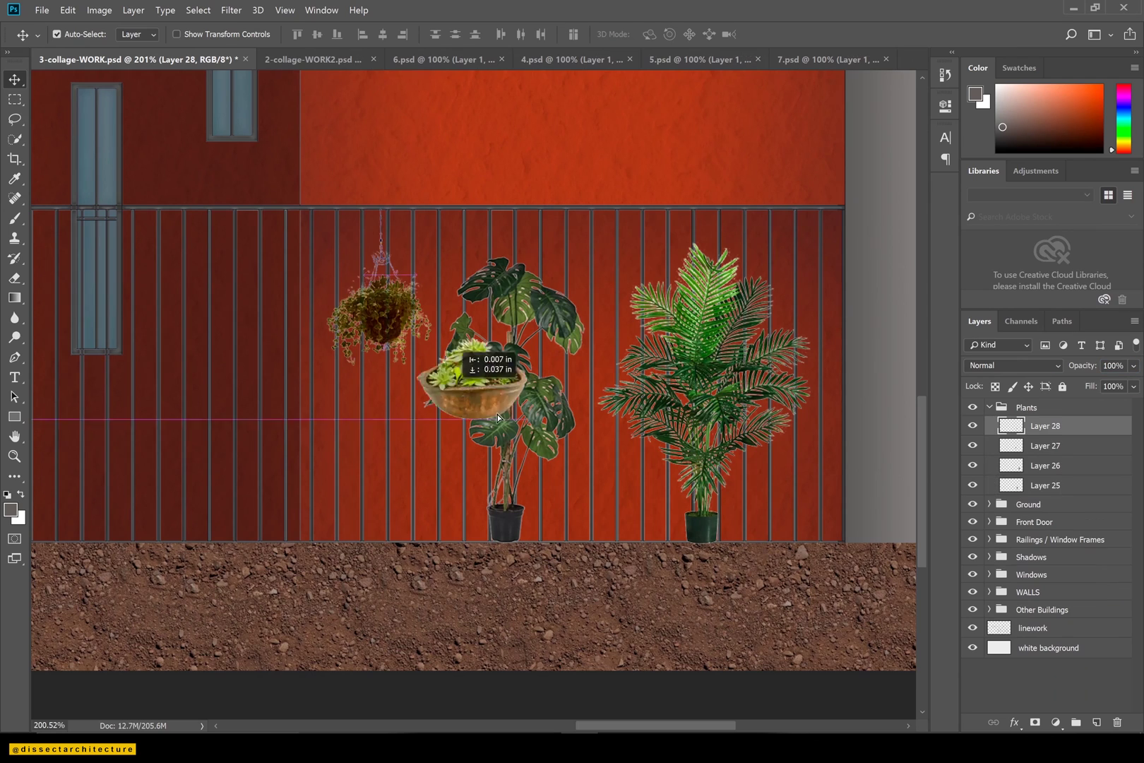
Place the succulent bowl beside the palm's pot and the cream urn plant, scaled to about 67%, left of the monstera.
{"action": "left_click_drag", "start_coordinate": [474, 385], "coordinate": [763, 500]}
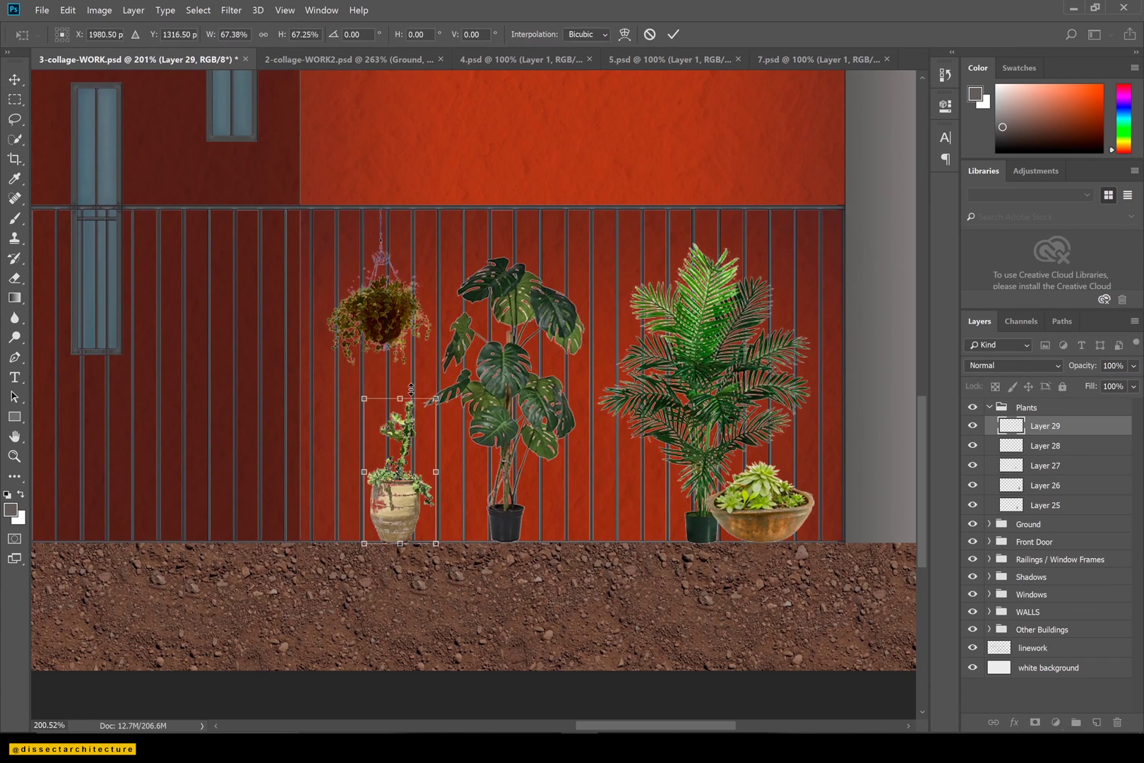
{"action": "key", "text": "Return"}
Paste the terracotta snake plant beside the cream urn and the blue flower pot, scaled down, between the monstera and the palm.
{"action": "key", "text": "ctrl+v"}
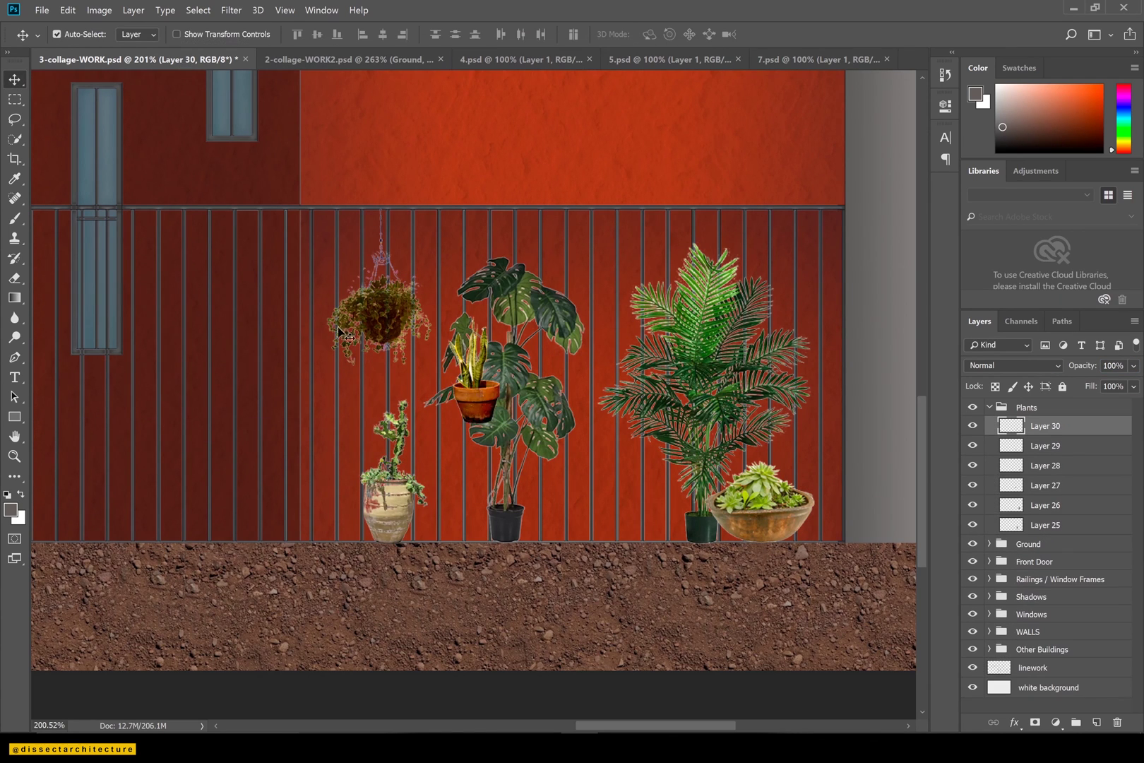
{"action": "left_click_drag", "start_coordinate": [475, 400], "coordinate": [361, 522]}
{"action": "key", "text": "ctrl+v"}
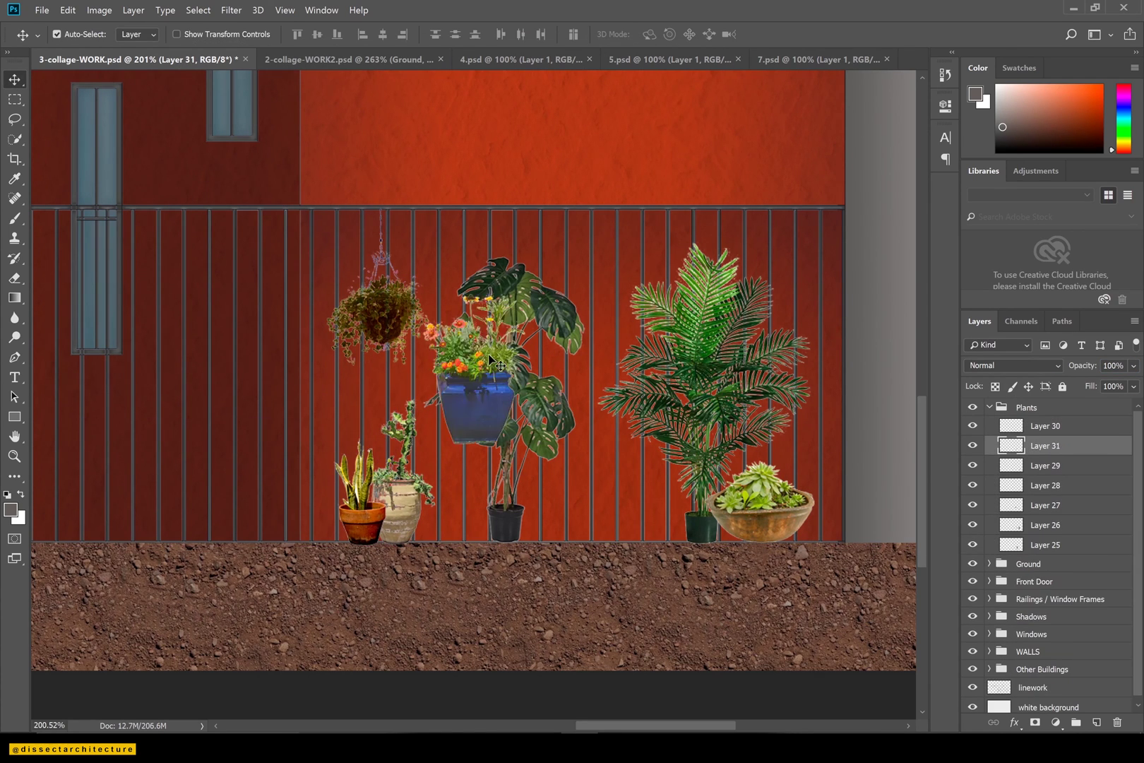
{"action": "left_click_drag", "start_coordinate": [476, 410], "coordinate": [593, 512]}
{"action": "key", "text": "ctrl+t"}
{"action": "left_click_drag", "start_coordinate": [645, 394], "coordinate": [633, 419]}
{"action": "key", "text": "Return"}
Rename the seven plant layers 01 to 07 from the lowest upward and collapse the Plants group.
{"action": "double_click", "coordinate": [1039, 545]}
{"action": "type", "text": "01"}
{"action": "key", "text": "Return"}
{"action": "double_click", "coordinate": [1041, 525]}
{"action": "type", "text": "02"}
{"action": "double_click", "coordinate": [1043, 505]}
{"action": "type", "text": "03"}
{"action": "double_click", "coordinate": [1042, 485]}
{"action": "type", "text": "04"}
{"action": "double_click", "coordinate": [1043, 466]}
{"action": "type", "text": "05"}
{"action": "left_click", "coordinate": [1041, 446]}
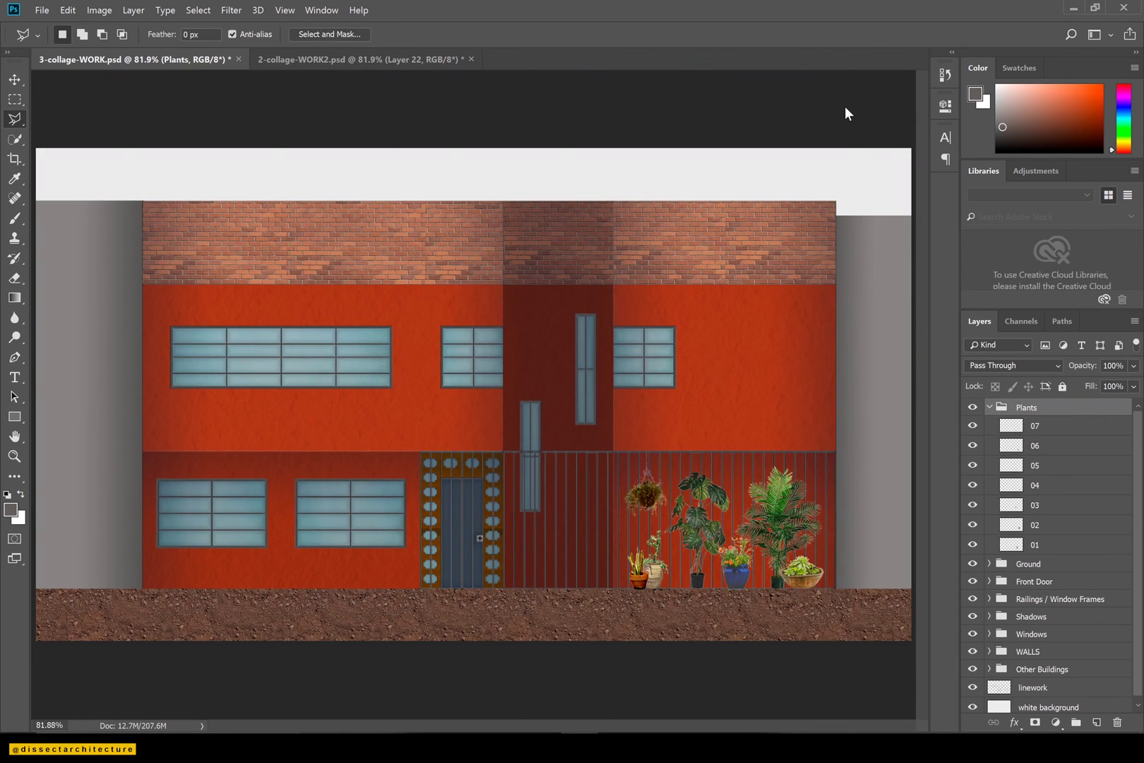
{"action": "left_click", "coordinate": [989, 406]}
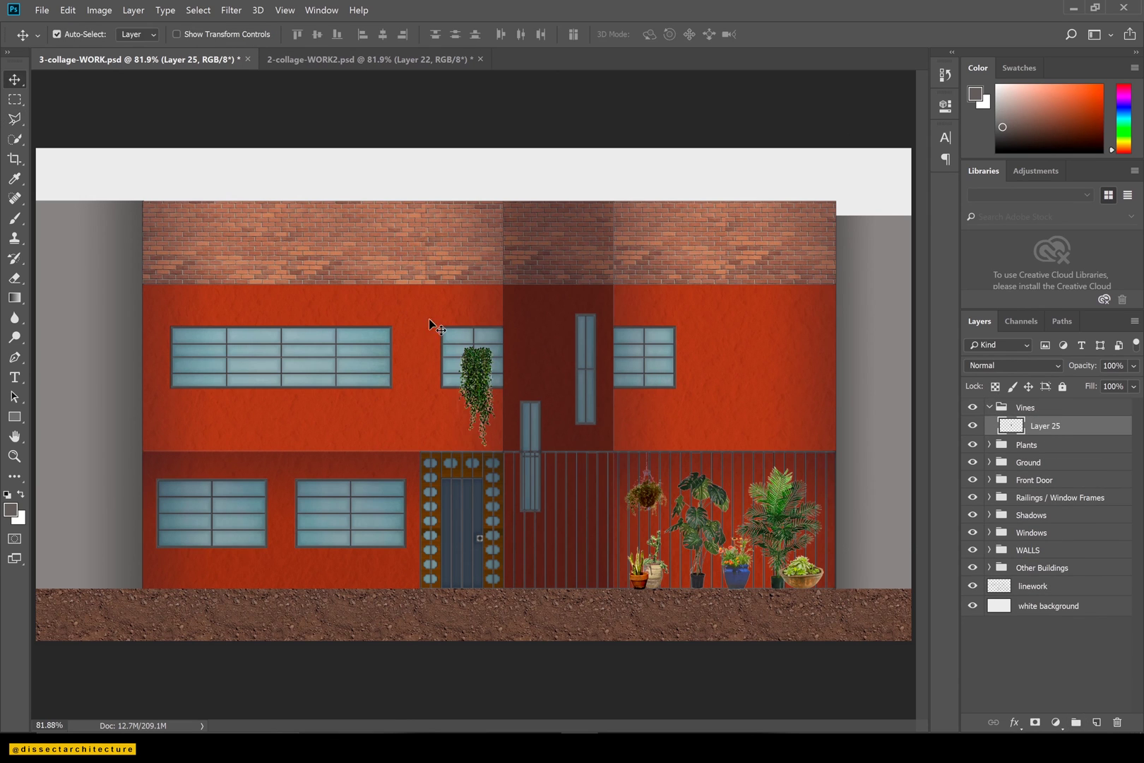
Position the first dark green vine so it hangs from the roof edge at the house's right corner.
{"action": "left_click_drag", "start_coordinate": [479, 363], "coordinate": [821, 212]}
{"action": "key", "text": "z"}
{"action": "left_click_drag", "start_coordinate": [875, 170], "coordinate": [557, 313]}
{"action": "key", "text": "v"}
{"action": "left_click_drag", "start_coordinate": [802, 332], "coordinate": [782, 332]}
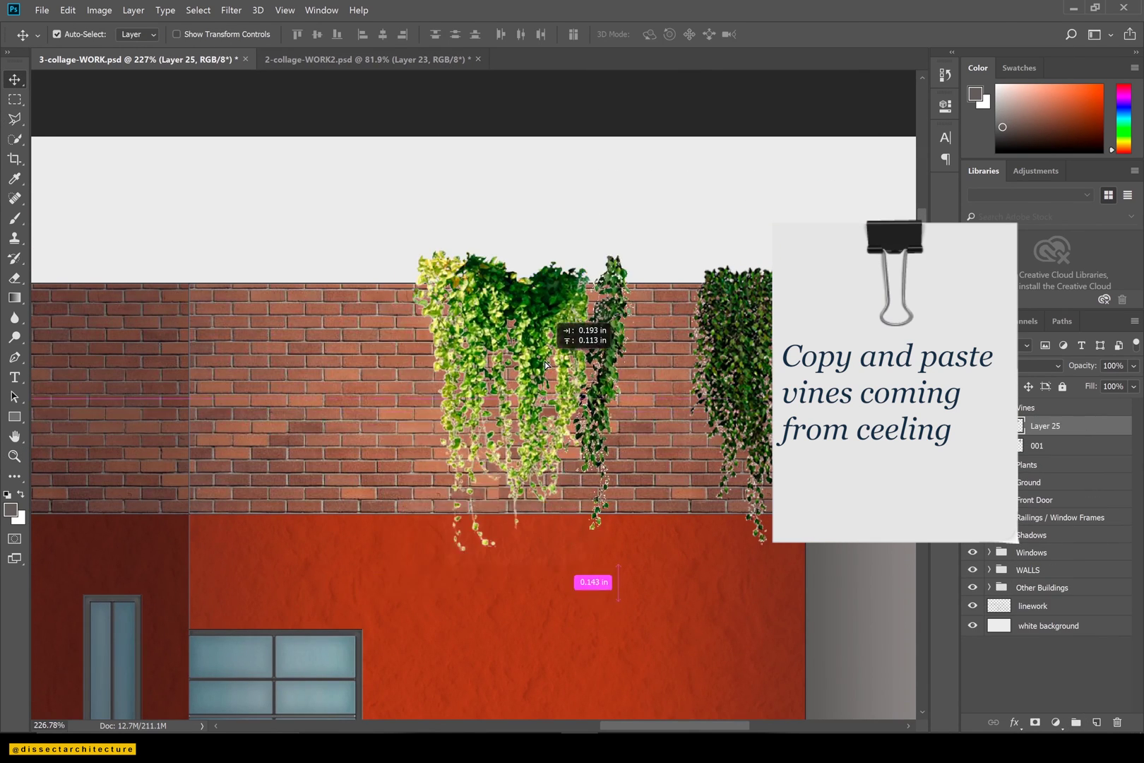
Place the yellow-green vine and the variegated ivy along the roof edge left of the first vine, naming the ivy layer 003.
{"action": "left_click_drag", "start_coordinate": [544, 361], "coordinate": [591, 362]}
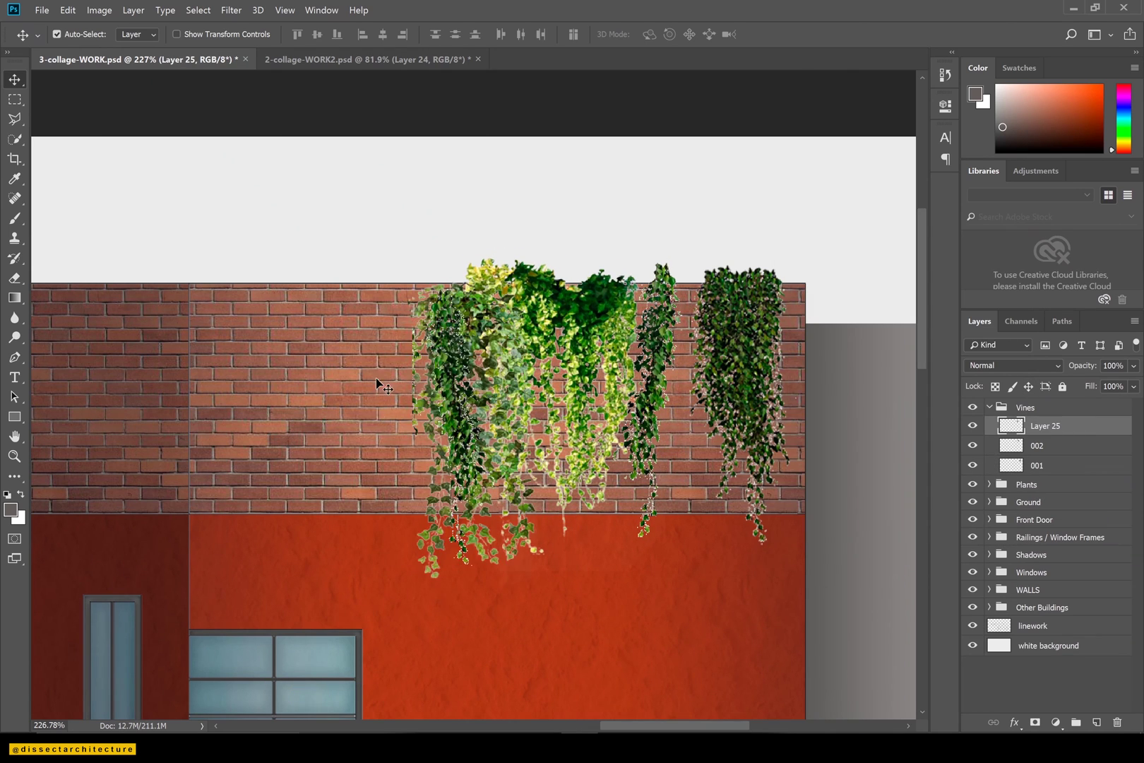
{"action": "left_click_drag", "start_coordinate": [546, 407], "coordinate": [478, 382]}
{"action": "type", "text": "03"}
Copy the dark green vine 001 to the left of the ivy and resize the copy.
{"action": "left_click_drag", "start_coordinate": [709, 274], "coordinate": [272, 274]}
{"action": "key", "text": "ctrl+t"}
{"action": "left_click_drag", "start_coordinate": [227, 544], "coordinate": [220, 560]}
{"action": "key", "text": "Return"}
Duplicate the dark green vine copy, shift it left to widen the cluster, and erase a small part of its foliage.
{"action": "key", "text": "ctrl+j"}
{"action": "key", "text": "shift+Left"}
{"action": "key", "text": "shift+Left"}
{"action": "key", "text": "shift+Left"}
{"action": "key", "text": "shift+Left"}
{"action": "key", "text": "shift+Left"}
{"action": "key", "text": "shift+Left"}
{"action": "key", "text": "shift+Left"}
{"action": "key", "text": "shift+Left"}
{"action": "key", "text": "e"}
{"action": "left_click_drag", "start_coordinate": [271, 326], "coordinate": [271, 363]}
{"action": "key", "text": "ctrl+0"}
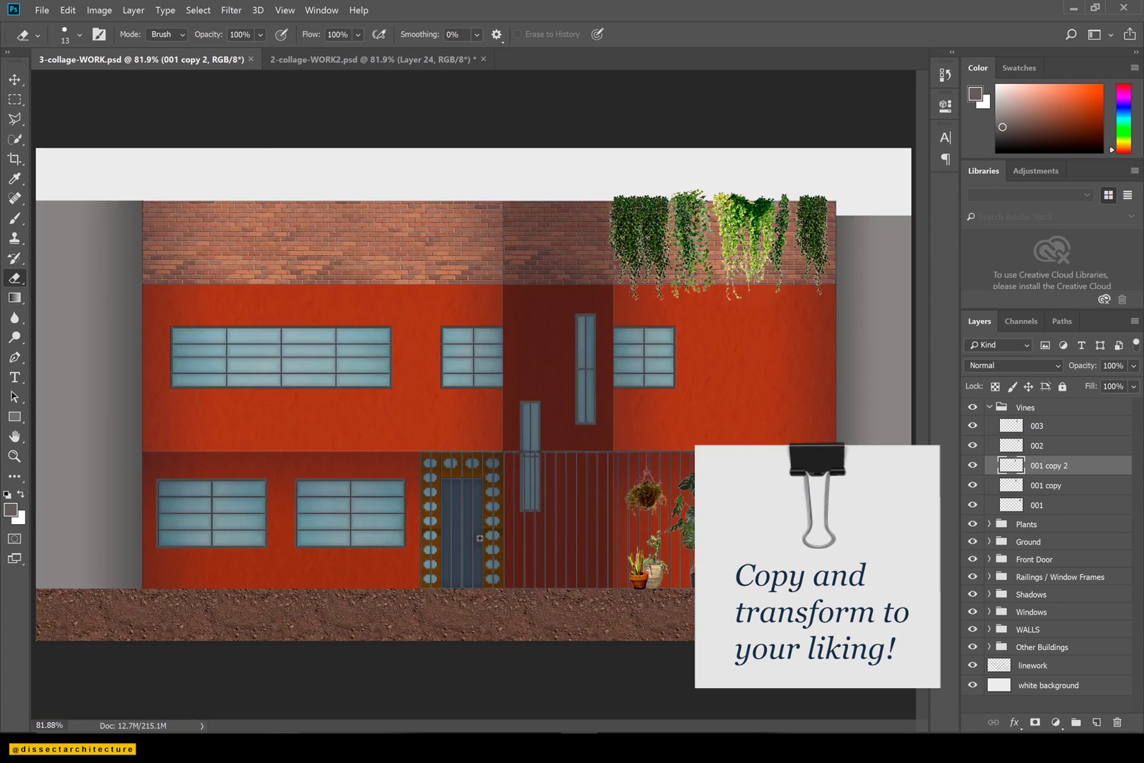
Merge the two adjacent dark green vine copies into a single layer.
{"action": "key", "text": "v"}
{"action": "key", "text": "z"}
{"action": "left_click_drag", "start_coordinate": [456, 153], "coordinate": [840, 325]}
{"action": "key", "text": "v"}
{"action": "key", "text": "Delete"}
{"action": "left_click", "coordinate": [1031, 486], "text": "shift"}
{"action": "key", "text": "ctrl+e"}
Copy the merged vine cluster further left over the recessed brick wall, flip it horizontally and scale it down slightly.
{"action": "left_click_drag", "start_coordinate": [395, 363], "coordinate": [260, 364]}
{"action": "left_click", "coordinate": [68, 10]}
{"action": "mouse_move", "coordinate": [141, 333]}
{"action": "left_click", "coordinate": [300, 492]}
{"action": "key", "text": "ctrl+t"}
{"action": "left_click_drag", "start_coordinate": [378, 537], "coordinate": [358, 511]}
{"action": "left_click_drag", "start_coordinate": [370, 396], "coordinate": [385, 396]}
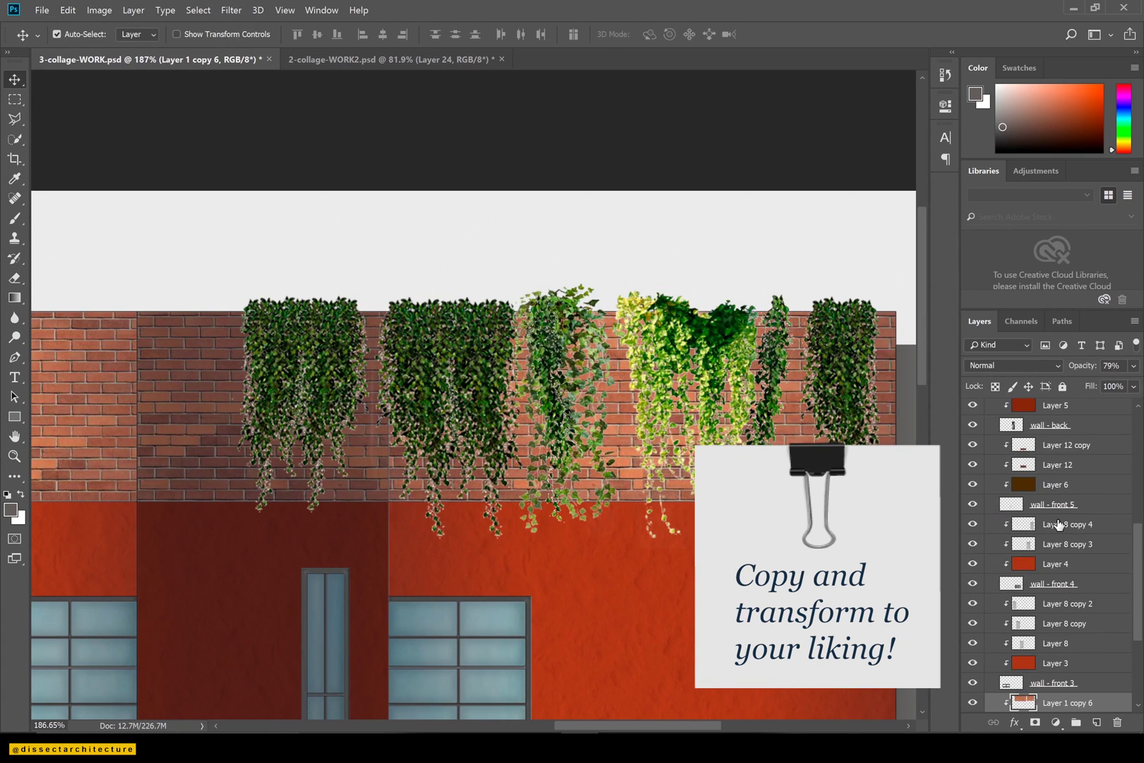
Copy the ivy vine to the left end of the recessed brick wall, scale the copy and save the document.
{"action": "left_click_drag", "start_coordinate": [1138, 544], "coordinate": [1138, 452]}
{"action": "left_click", "coordinate": [1049, 409]}
{"action": "left_click", "coordinate": [973, 429]}
{"action": "left_click", "coordinate": [973, 430]}
{"action": "scroll", "coordinate": [1037, 467], "scroll_direction": "up", "scroll_amount": 3}
{"action": "left_click", "coordinate": [974, 427]}
{"action": "left_click", "coordinate": [973, 428]}
{"action": "double_click", "coordinate": [1038, 427]}
{"action": "left_click_drag", "start_coordinate": [565, 381], "coordinate": [185, 385]}
{"action": "key", "text": "ctrl+t"}
{"action": "left_click_drag", "start_coordinate": [248, 539], "coordinate": [225, 494]}
{"action": "key", "text": "Return"}
{"action": "key", "text": "ctrl+s"}
Copy the yellow-green vine, single dark green vine and ivy over the brick wall left of the recess, flipping the ivy copy horizontally.
{"action": "key", "text": "ctrl+0"}
{"action": "left_click", "coordinate": [753, 225], "text": "ctrl"}
{"action": "left_click_drag", "start_coordinate": [753, 225], "coordinate": [344, 223]}
{"action": "left_click", "coordinate": [811, 233], "text": "ctrl"}
{"action": "left_click_drag", "start_coordinate": [811, 229], "coordinate": [446, 229]}
{"action": "left_click_drag", "start_coordinate": [517, 212], "coordinate": [424, 221]}
{"action": "left_click", "coordinate": [68, 10]}
{"action": "mouse_move", "coordinate": [141, 337]}
{"action": "left_click", "coordinate": [297, 493]}
Slightly resize the yellow-green vine copy on the brick wall left of the recess.
{"action": "left_click", "coordinate": [331, 238]}
{"action": "key", "text": "ctrl+t"}
{"action": "left_click_drag", "start_coordinate": [305, 300], "coordinate": [296, 304]}
{"action": "key", "text": "Return"}
Copy the single dark green vine from the brick wall's right end to beside the yellow-green vine copy.
{"action": "left_click_drag", "start_coordinate": [812, 225], "coordinate": [342, 219]}
{"action": "left_click", "coordinate": [359, 220], "text": "shift"}
{"action": "left_click", "coordinate": [382, 173]}
{"action": "left_click", "coordinate": [365, 224]}
{"action": "left_click", "coordinate": [991, 554]}
{"action": "left_click", "coordinate": [990, 553]}
Copy another dark green vine to the yellow-green copy's left side and an ivy vine near the brick wall's left end.
{"action": "left_click", "coordinate": [812, 233]}
{"action": "left_click_drag", "start_coordinate": [812, 233], "coordinate": [272, 233]}
{"action": "left_click_drag", "start_coordinate": [691, 234], "coordinate": [215, 234]}
{"action": "left_click", "coordinate": [468, 223]}
Reorder the vine layers and place one more resized vine copy at the far left end of the brick wall.
{"action": "left_click_drag", "start_coordinate": [1048, 528], "coordinate": [1052, 459]}
{"action": "left_click_drag", "start_coordinate": [1049, 468], "coordinate": [1045, 436]}
{"action": "left_click_drag", "start_coordinate": [816, 221], "coordinate": [165, 215]}
{"action": "key", "text": "ctrl+t"}
{"action": "left_click_drag", "start_coordinate": [138, 301], "coordinate": [144, 286]}
{"action": "key", "text": "Return"}
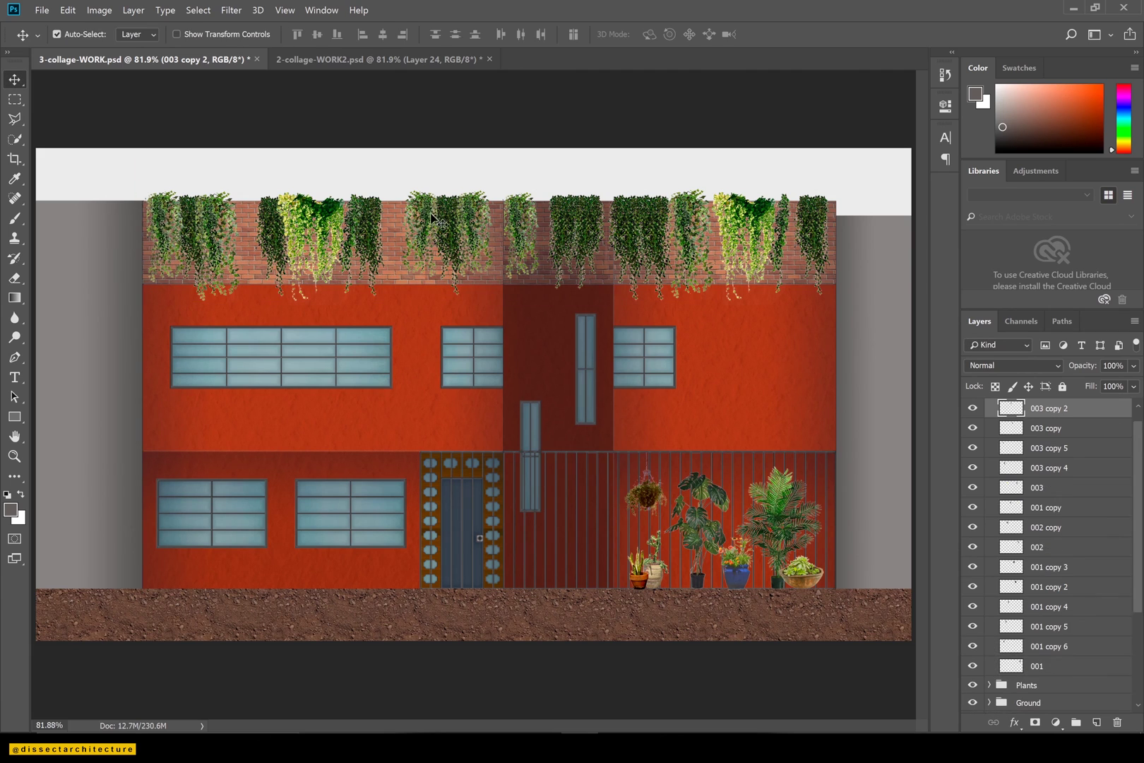
Rework the vine cluster just left of the recessed wall with a duplicated vine and flip it horizontally.
{"action": "left_click_drag", "start_coordinate": [432, 215], "coordinate": [446, 235], "text": "alt"}
{"action": "left_click", "coordinate": [68, 10]}
{"action": "mouse_move", "coordinate": [142, 329]}
{"action": "left_click", "coordinate": [293, 489]}
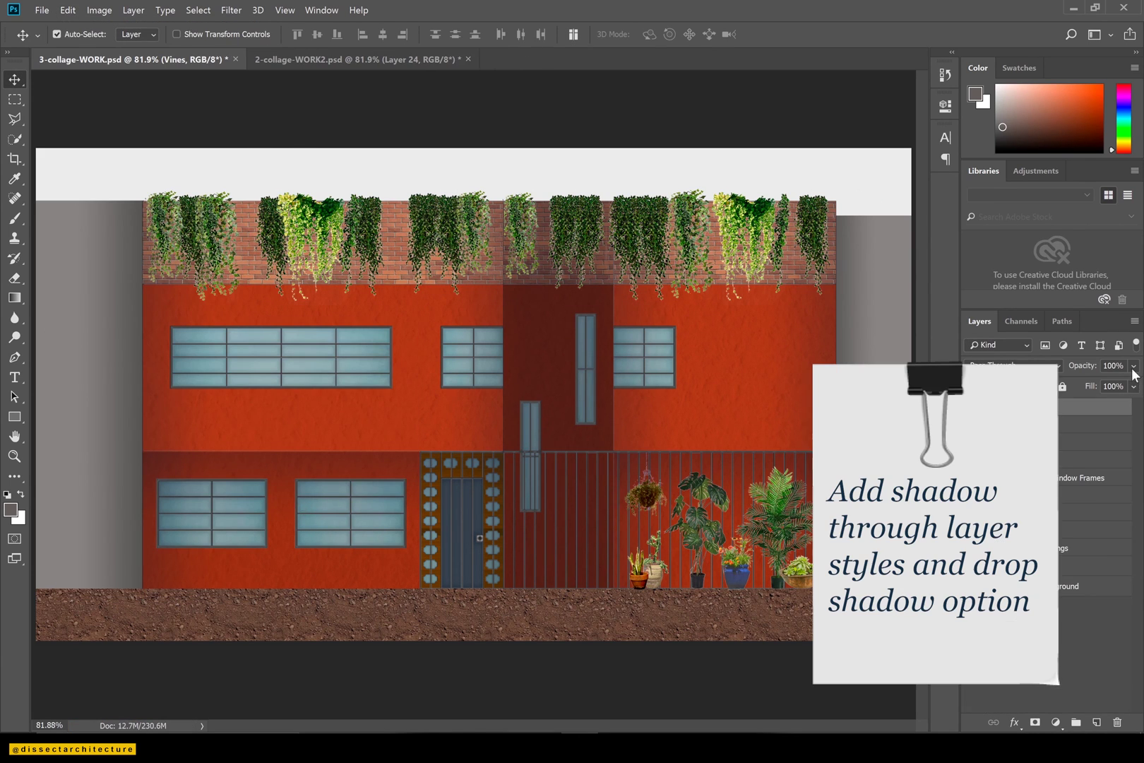
Lower the Vines group's opacity to 90% and give it a Multiply drop shadow at 44% opacity.
{"action": "left_click_drag", "start_coordinate": [1132, 366], "coordinate": [1125, 384]}
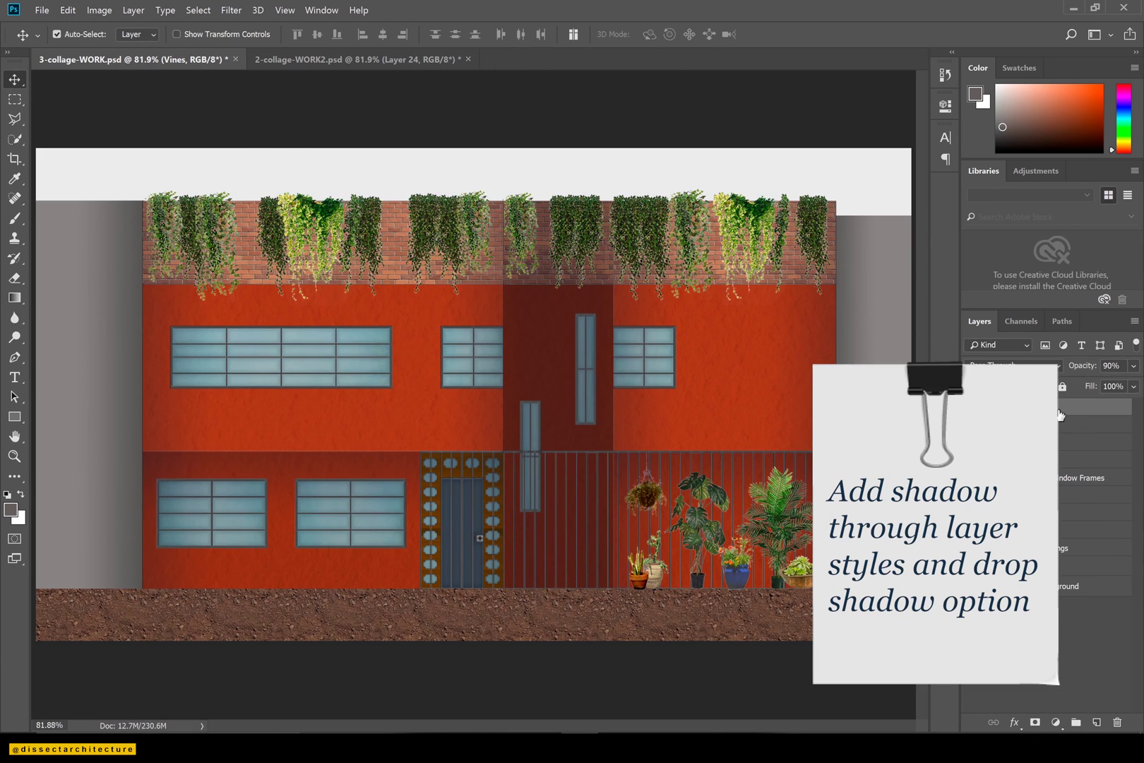
{"action": "double_click", "coordinate": [1059, 415]}
{"action": "left_click", "coordinate": [254, 624]}
{"action": "mouse_move", "coordinate": [516, 409]}
{"action": "left_mouse_down"}
{"action": "mouse_move", "coordinate": [538, 409]}
{"action": "mouse_move", "coordinate": [501, 414]}
{"action": "mouse_move", "coordinate": [514, 456]}
{"action": "mouse_move", "coordinate": [498, 457]}
{"action": "mouse_move", "coordinate": [490, 422]}
{"action": "mouse_move", "coordinate": [522, 414]}
{"action": "left_mouse_up"}
{"action": "left_click", "coordinate": [738, 445]}
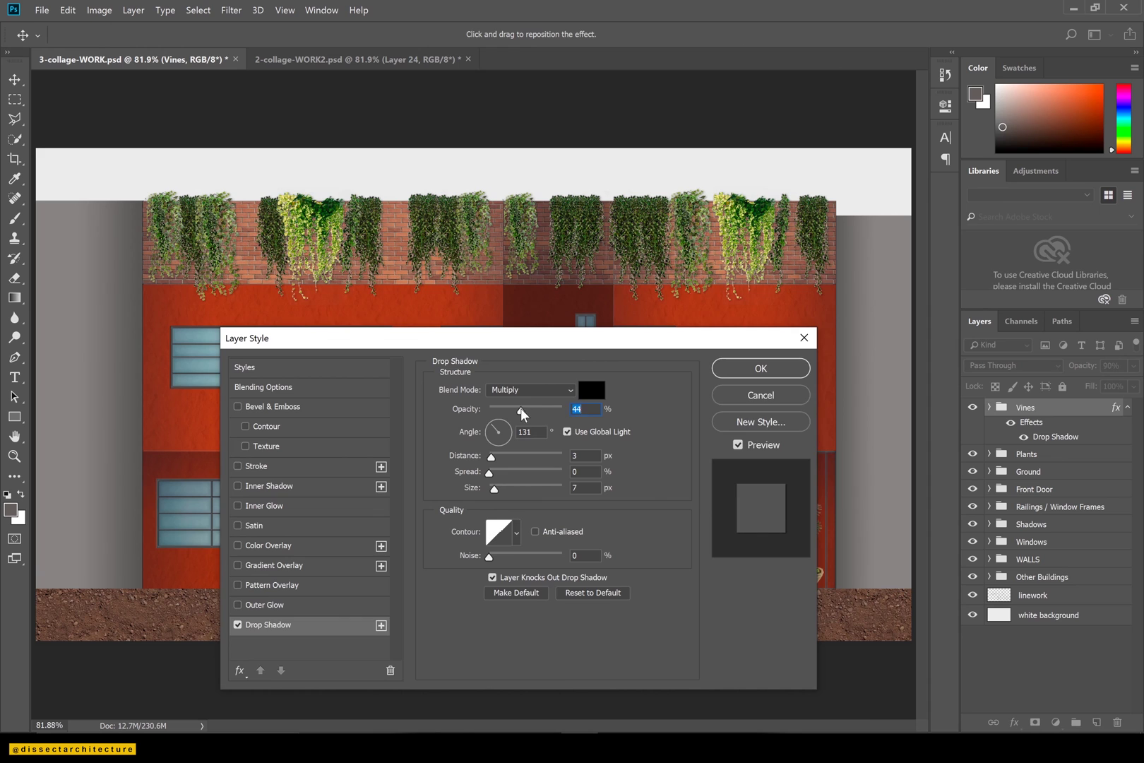
{"action": "left_click", "coordinate": [761, 368]}
Reduce the Vines group's opacity to 75% and save the document.
{"action": "left_click", "coordinate": [1134, 366]}
{"action": "left_click_drag", "start_coordinate": [1127, 391], "coordinate": [1116, 393]}
{"action": "key", "text": "ctrl+s"}
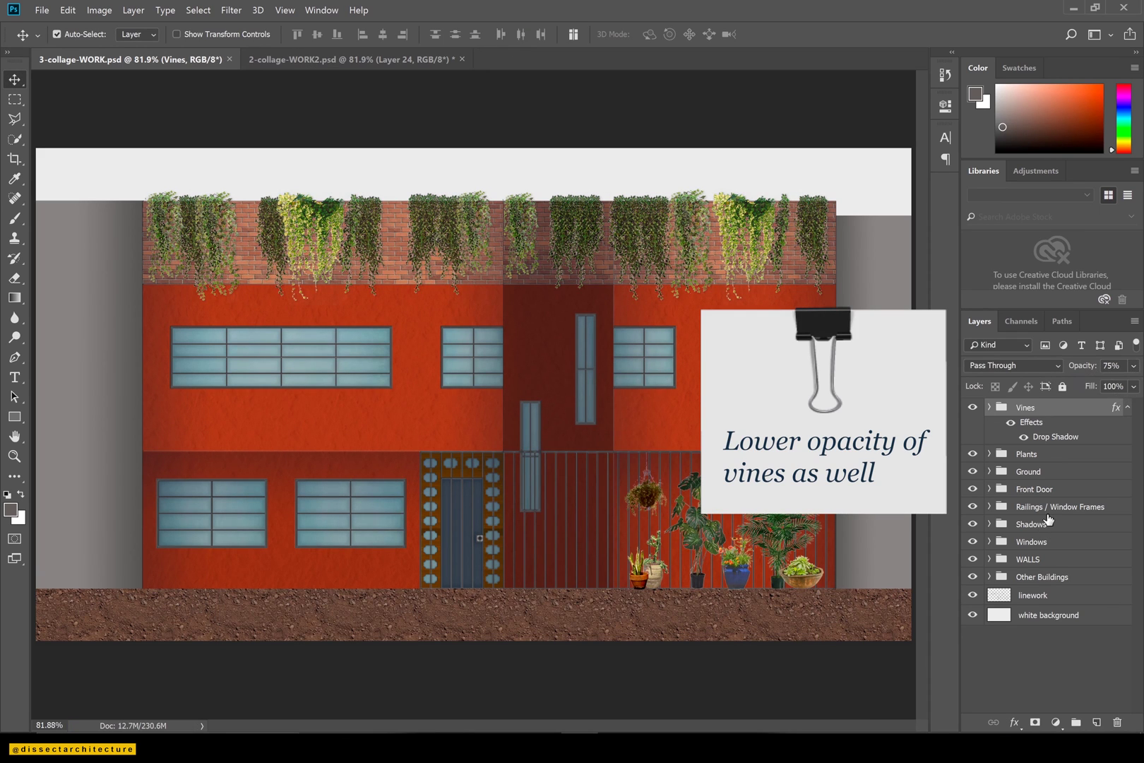
Move the Railings / Window Frames group above Plants and paste the pine tree in front of the recessed wall.
{"action": "left_click_drag", "start_coordinate": [1047, 514], "coordinate": [1039, 447]}
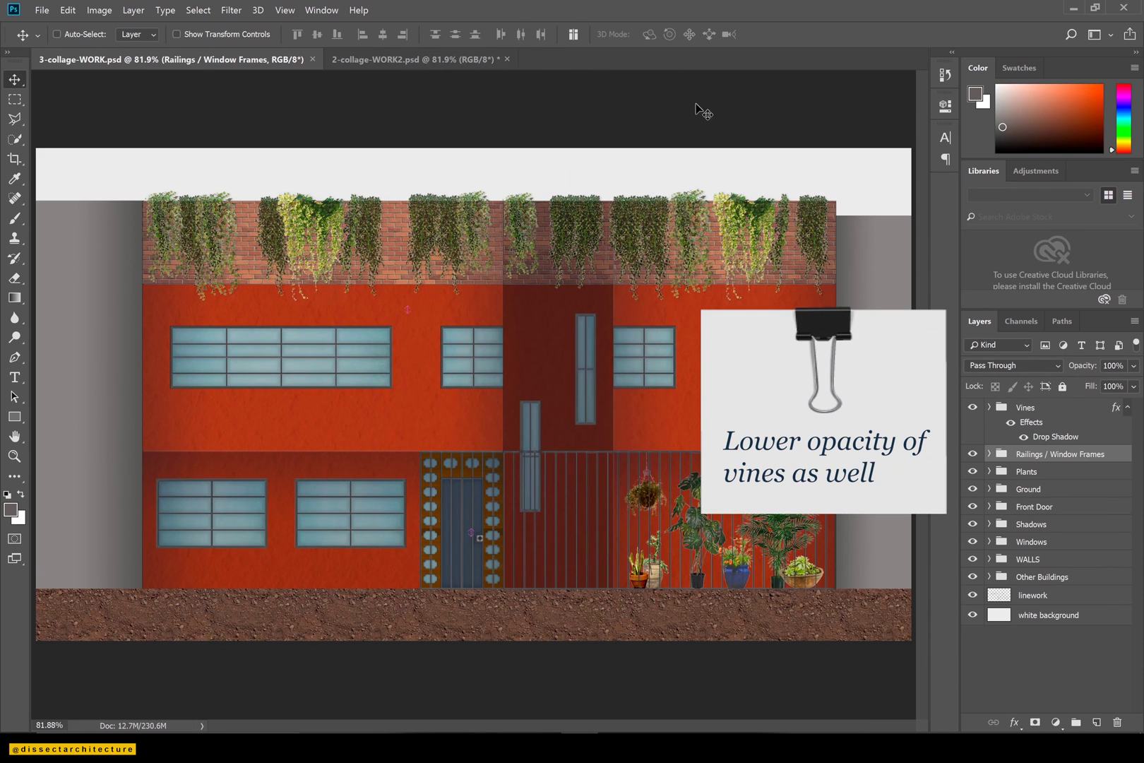
{"action": "key", "text": "ctrl+v"}
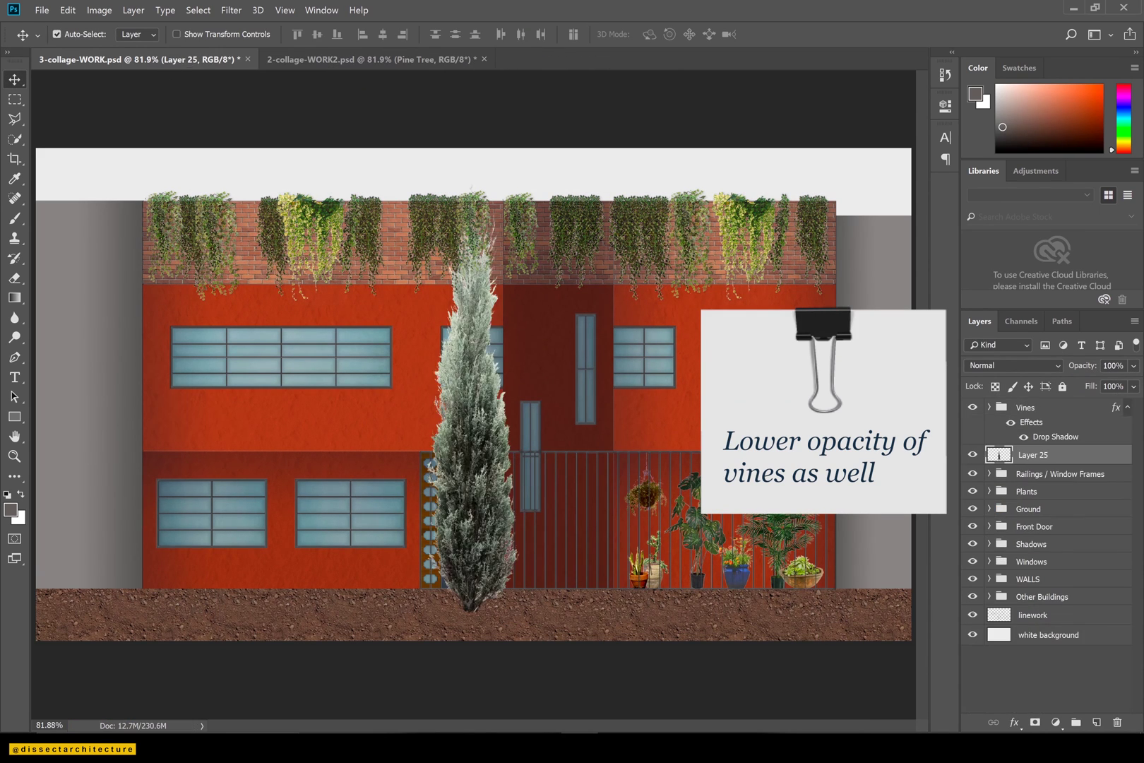
{"action": "left_click_drag", "start_coordinate": [458, 474], "coordinate": [537, 450]}
Move the Vines group into the Plants group and put the railings in a new group named Railings.
{"action": "left_click_drag", "start_coordinate": [1026, 407], "coordinate": [1029, 488]}
{"action": "left_click", "coordinate": [990, 427]}
{"action": "left_click", "coordinate": [989, 427]}
{"action": "left_click", "coordinate": [1029, 430]}
{"action": "left_click", "coordinate": [1076, 722]}
{"action": "double_click", "coordinate": [1029, 429]}
{"action": "type", "text": "Railings"}
Move the Railings group to the top of the layer stack, rename the remaining group Window Frames and save.
{"action": "left_click", "coordinate": [990, 444]}
{"action": "left_click_drag", "start_coordinate": [1030, 427], "coordinate": [1021, 402]}
{"action": "double_click", "coordinate": [1045, 445]}
{"action": "type", "text": "Window Frames"}
{"action": "key", "text": "Return"}
{"action": "key", "text": "ctrl+s"}
Move the Plants group above the Window Frames group and rename the tree layer Pine Tree.
{"action": "left_click", "coordinate": [990, 445]}
{"action": "left_click_drag", "start_coordinate": [1029, 462], "coordinate": [1027, 444]}
{"action": "double_click", "coordinate": [1032, 426]}
{"action": "type", "text": "P"}
{"action": "key", "text": "Return"}
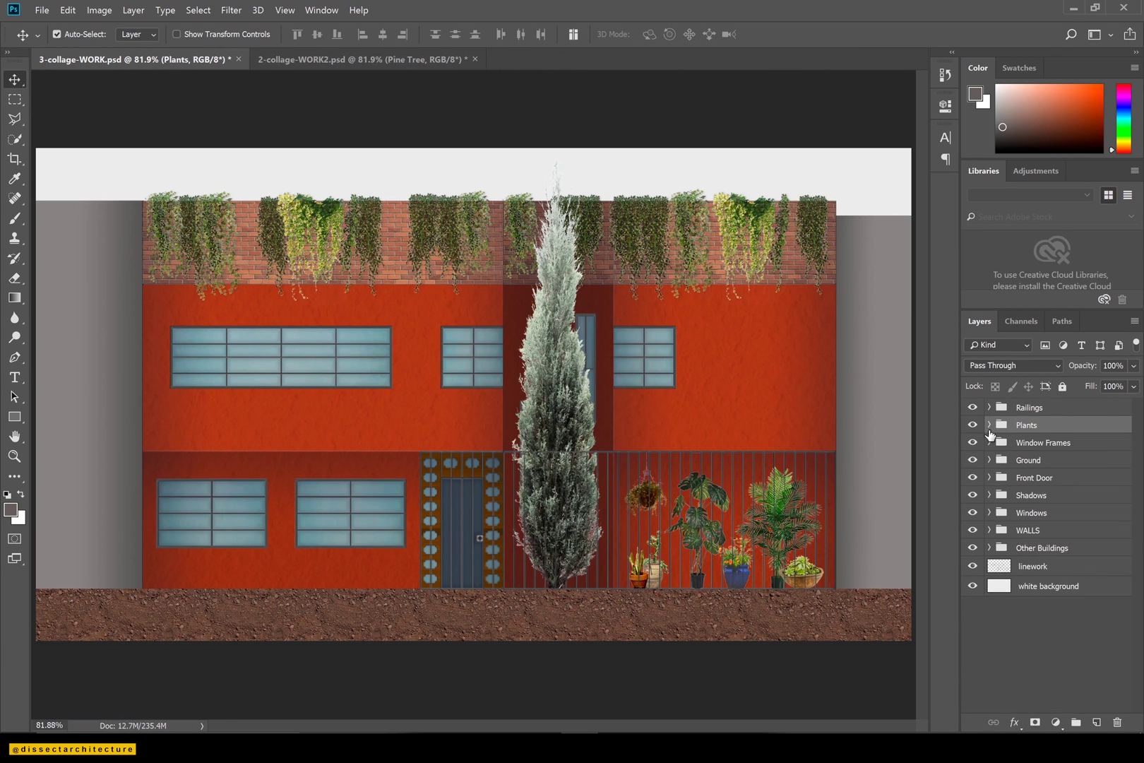
Add a layer clipped to the Pine Tree layer and fill it with dark green 0c4515.
{"action": "left_click", "coordinate": [989, 425]}
{"action": "left_click", "coordinate": [1047, 445]}
{"action": "left_click", "coordinate": [1097, 722]}
{"action": "left_click", "coordinate": [1045, 454], "text": "alt"}
{"action": "left_click", "coordinate": [9, 510]}
{"action": "left_click_drag", "start_coordinate": [586, 301], "coordinate": [585, 314]}
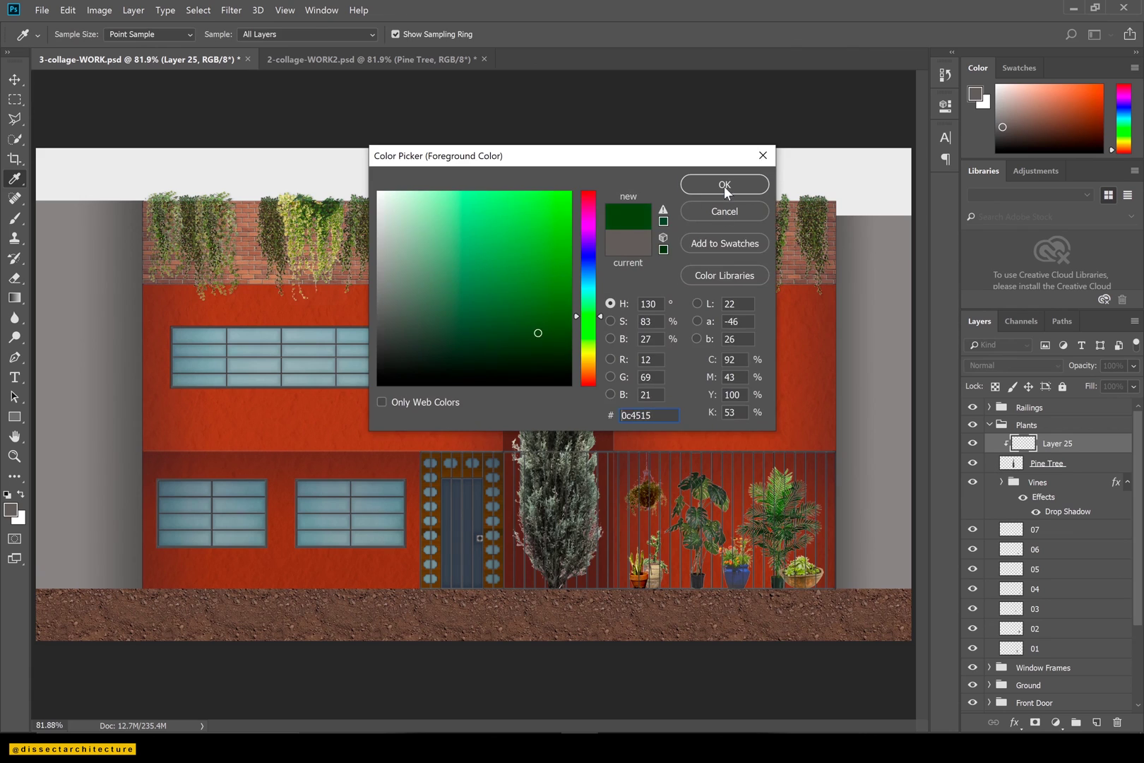
{"action": "left_click", "coordinate": [725, 188]}
{"action": "left_click", "coordinate": [15, 298]}
{"action": "left_click", "coordinate": [89, 312]}
{"action": "left_click", "coordinate": [629, 383]}
Try successive blend modes from Darken through Hard Mix on the pine tree's green fill layer.
{"action": "left_click", "coordinate": [1014, 366]}
{"action": "left_click", "coordinate": [984, 406]}
{"action": "key", "text": "Down"}
{"action": "key", "text": "Down"}
{"action": "key", "text": "Down"}
{"action": "key", "text": "Down"}
{"action": "key", "text": "Down"}
{"action": "key", "text": "Down"}
{"action": "key", "text": "Down"}
{"action": "key", "text": "Down"}
{"action": "key", "text": "Down"}
{"action": "key", "text": "Down"}
{"action": "key", "text": "Down"}
{"action": "key", "text": "Down"}
{"action": "key", "text": "Down"}
{"action": "left_click", "coordinate": [991, 365]}
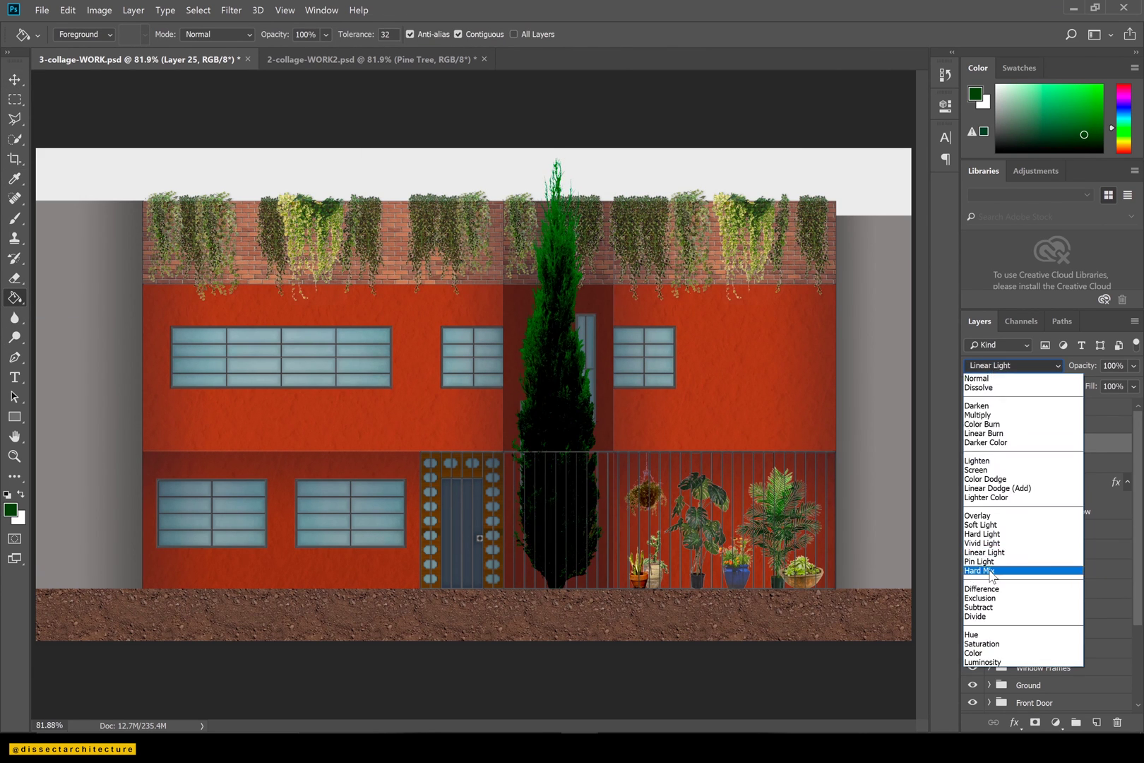
{"action": "left_click", "coordinate": [989, 570]}
{"action": "key", "text": "Down"}
Try the Soft Light blend mode with an adjusted opacity, and the Hue blend mode, on the green fill layer.
{"action": "left_click", "coordinate": [1009, 366]}
{"action": "left_click", "coordinate": [984, 525]}
{"action": "left_click", "coordinate": [1133, 366]}
{"action": "mouse_move", "coordinate": [1132, 381]}
{"action": "left_mouse_down"}
{"action": "mouse_move", "coordinate": [1076, 385]}
{"action": "mouse_move", "coordinate": [1131, 382]}
{"action": "left_mouse_up"}
{"action": "left_click", "coordinate": [1013, 366]}
{"action": "left_click", "coordinate": [977, 635]}
Set the green fill layer's blend mode to Pin Light and adjust its opacity.
{"action": "left_click", "coordinate": [1007, 365]}
{"action": "left_click", "coordinate": [982, 562]}
{"action": "left_click", "coordinate": [1134, 366]}
Add a second layer clipped to the Pine Tree layer above the green fill.
{"action": "left_click", "coordinate": [1097, 722]}
{"action": "left_click", "coordinate": [1053, 454], "text": "alt"}
{"action": "left_click", "coordinate": [1074, 484]}
{"action": "left_click", "coordinate": [1134, 366]}
Refill Layer 25 with a more saturated dark green and set its opacity to 20%.
{"action": "left_click", "coordinate": [1057, 463]}
{"action": "left_click", "coordinate": [1103, 117]}
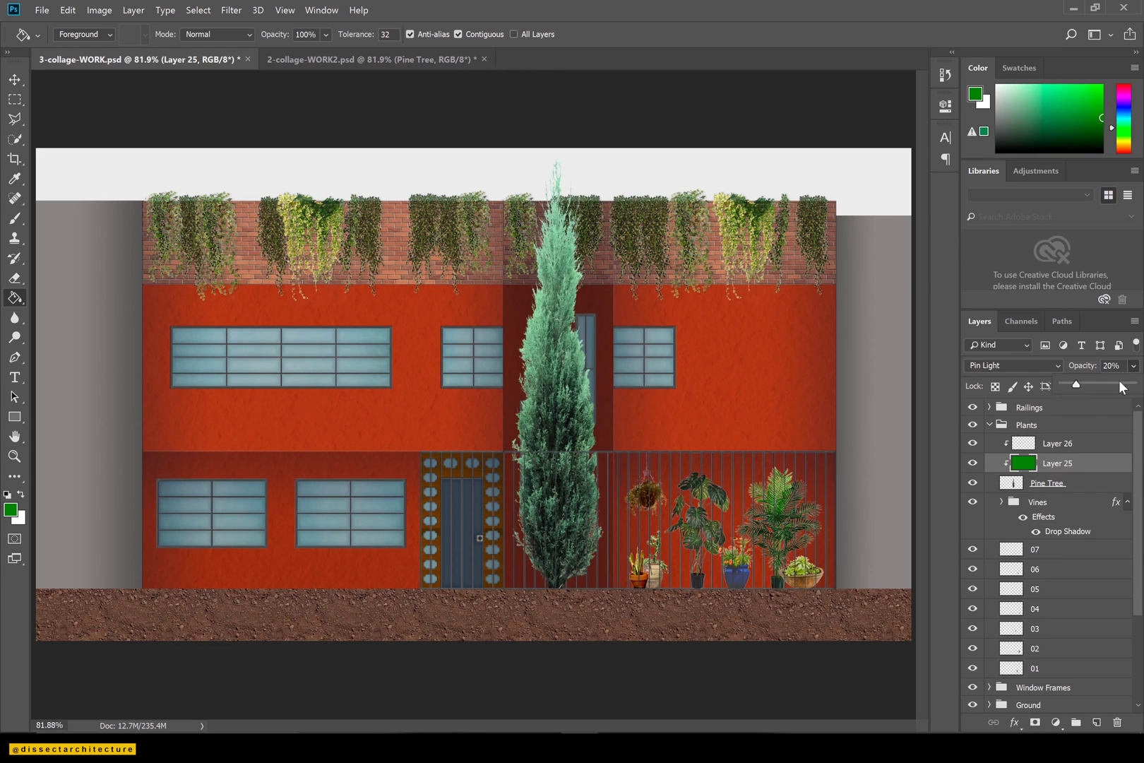
{"action": "left_click", "coordinate": [1119, 382]}
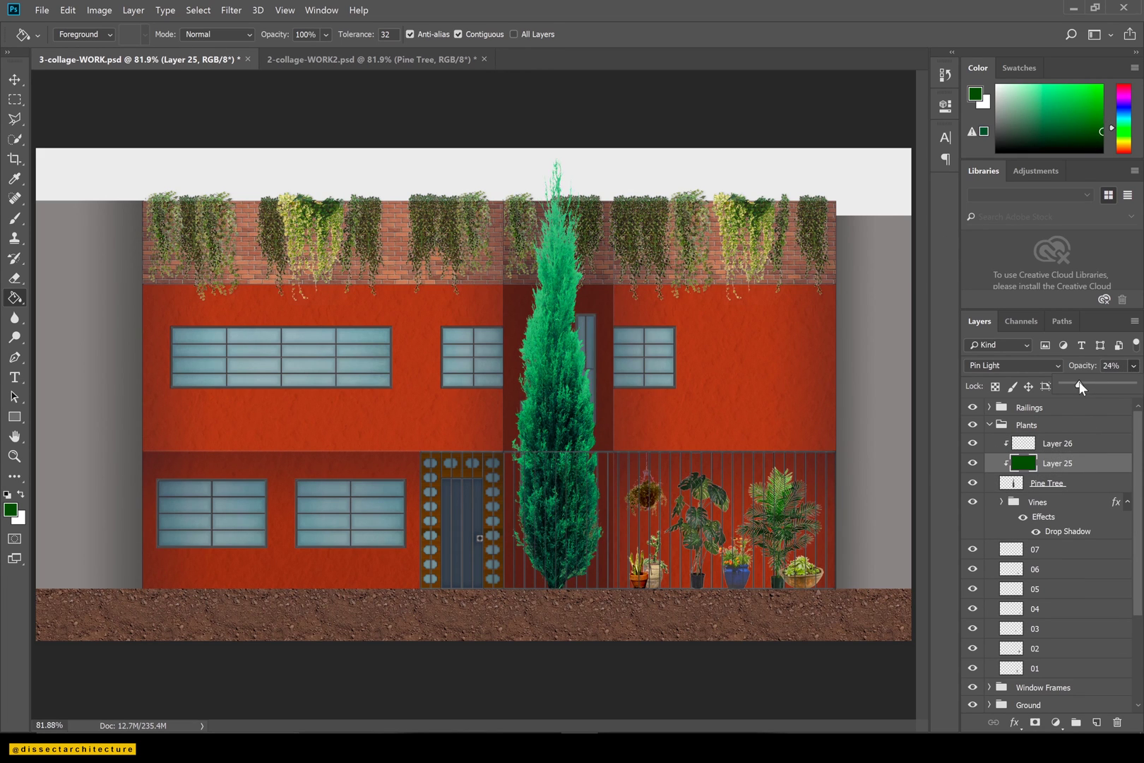
{"action": "left_click_drag", "start_coordinate": [1080, 381], "coordinate": [1076, 384]}
{"action": "left_click", "coordinate": [1047, 454]}
{"action": "left_click", "coordinate": [1133, 365]}
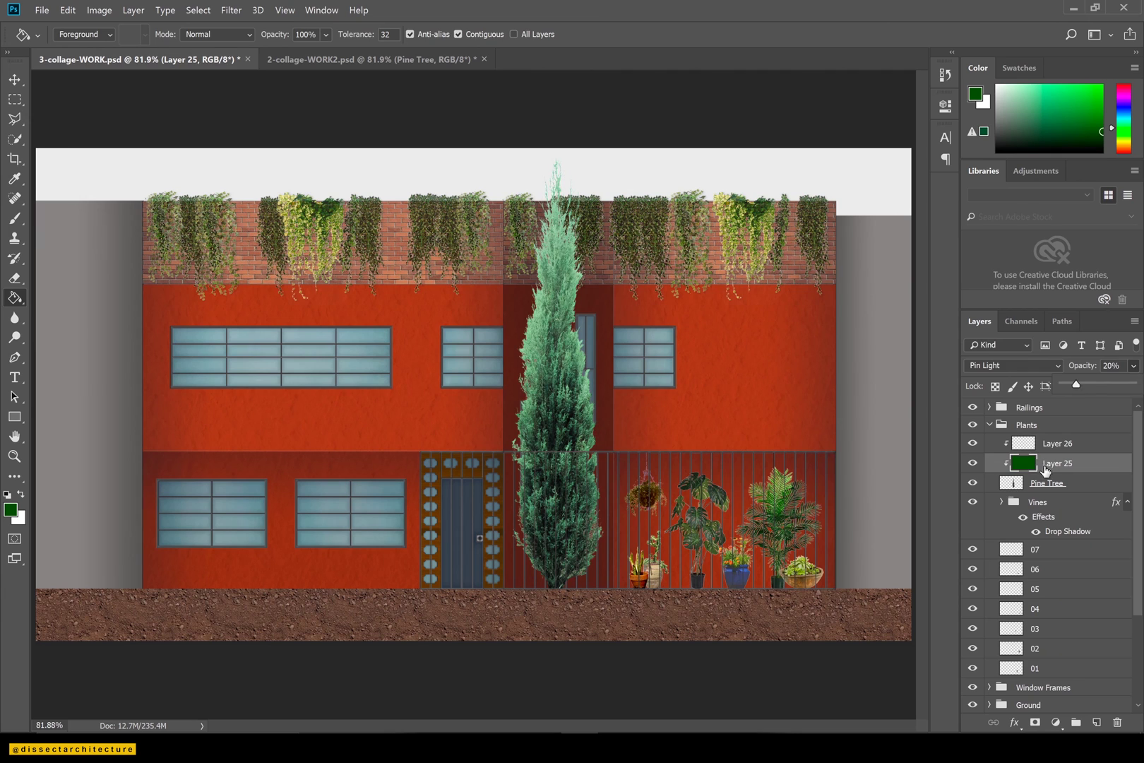
Paint dark green shading over the pine tree on Layer 26 with a soft 369 px brush at 66% flow.
{"action": "left_click", "coordinate": [1052, 444]}
{"action": "key", "text": "b"}
{"action": "left_click", "coordinate": [79, 34]}
{"action": "left_click_drag", "start_coordinate": [97, 88], "coordinate": [108, 86]}
{"action": "left_click_drag", "start_coordinate": [554, 180], "coordinate": [570, 210]}
{"action": "left_click", "coordinate": [419, 34]}
{"action": "left_click_drag", "start_coordinate": [417, 53], "coordinate": [392, 54]}
{"action": "left_click", "coordinate": [79, 34]}
{"action": "left_click_drag", "start_coordinate": [116, 85], "coordinate": [168, 83]}
{"action": "mouse_move", "coordinate": [555, 176]}
{"action": "left_mouse_down"}
{"action": "mouse_move", "coordinate": [597, 233]}
{"action": "mouse_move", "coordinate": [520, 306]}
{"action": "left_mouse_up"}
Set the pine tree shading layer's blend mode to Color Burn and lower its opacity.
{"action": "left_click_drag", "start_coordinate": [1099, 382], "coordinate": [1104, 381]}
{"action": "left_click", "coordinate": [1014, 366]}
{"action": "left_click", "coordinate": [986, 407]}
{"action": "left_click", "coordinate": [1014, 366]}
{"action": "left_click", "coordinate": [991, 415]}
{"action": "key", "text": "Down"}
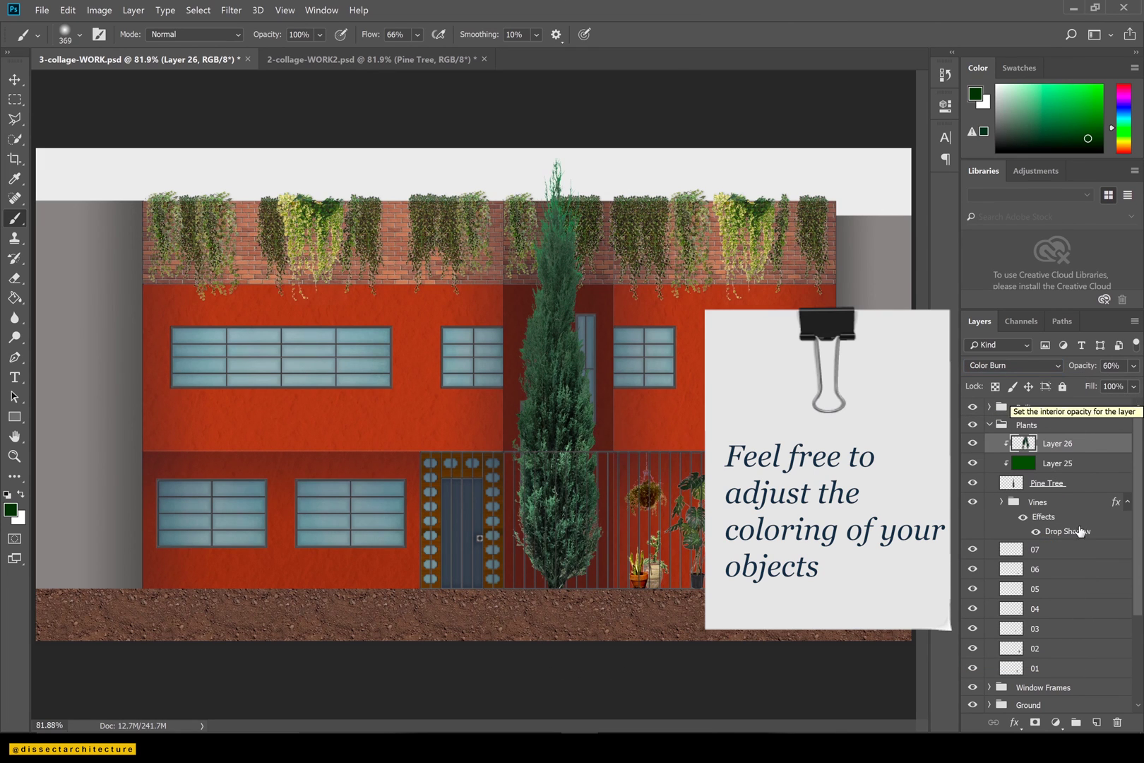
{"action": "left_click_drag", "start_coordinate": [1105, 383], "coordinate": [1097, 383]}
Save the document and move the Shadows group above the Plants group.
{"action": "key", "text": "ctrl+s"}
{"action": "left_click", "coordinate": [989, 424]}
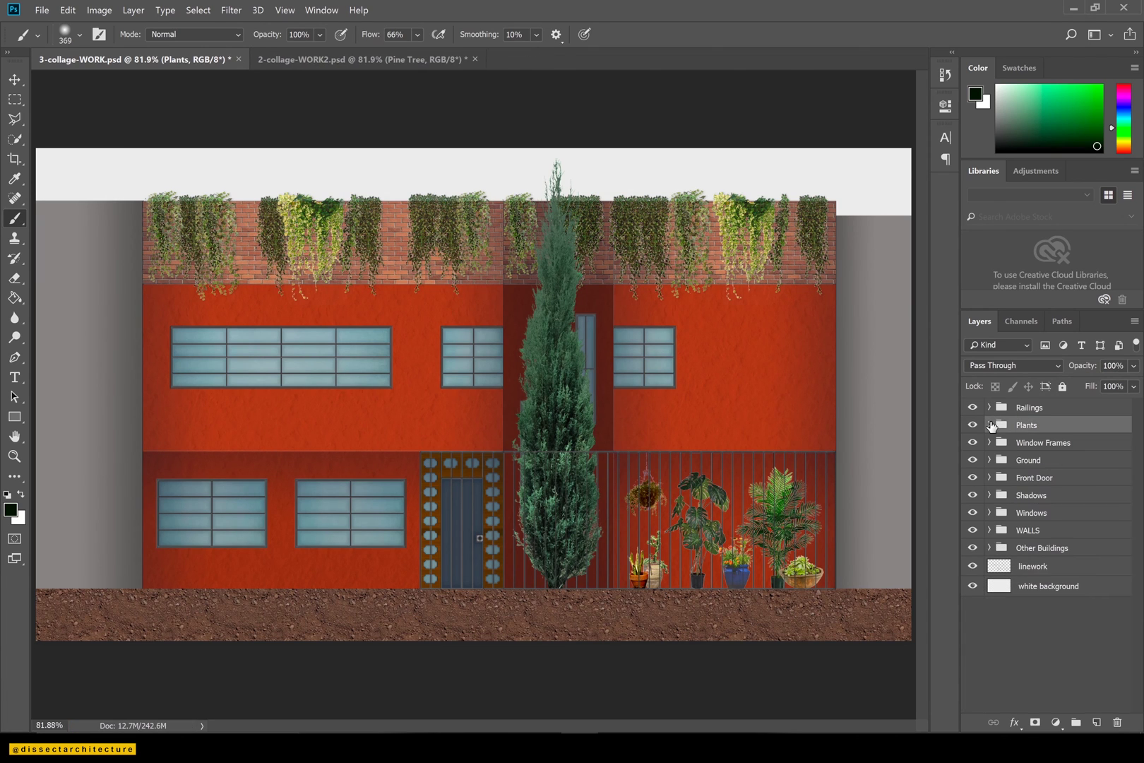
{"action": "left_click_drag", "start_coordinate": [1031, 495], "coordinate": [1038, 422]}
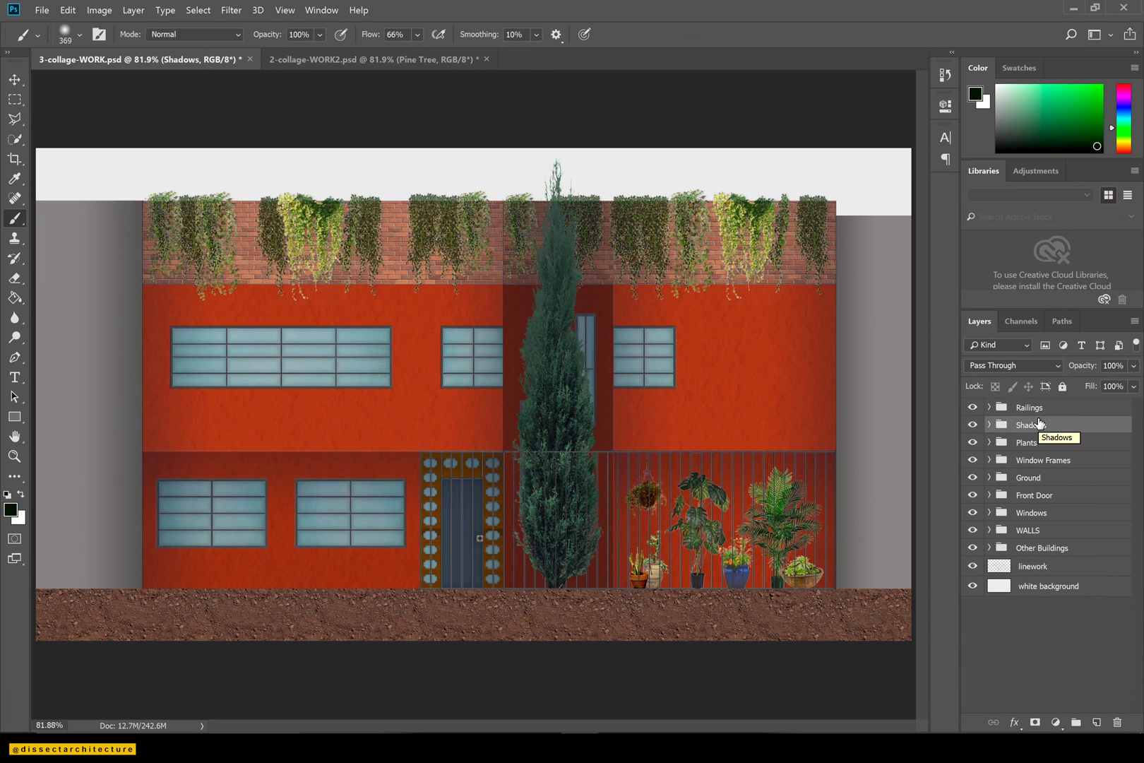
Slightly raise the opacity of the pine tree's green fill on Layer 25.
{"action": "left_click", "coordinate": [990, 442]}
{"action": "left_click", "coordinate": [1047, 500]}
{"action": "left_click", "coordinate": [1134, 366]}
{"action": "left_click", "coordinate": [1057, 481]}
{"action": "left_click", "coordinate": [1134, 366]}
{"action": "left_click_drag", "start_coordinate": [1075, 384], "coordinate": [1080, 385]}
{"action": "left_click", "coordinate": [1057, 462]}
Raise the Pine Tree layer's brightness to 49 with Brightness/Contrast.
{"action": "left_click", "coordinate": [1048, 500]}
{"action": "left_click", "coordinate": [99, 10]}
{"action": "left_click", "coordinate": [300, 46]}
{"action": "left_click_drag", "start_coordinate": [540, 244], "coordinate": [560, 243]}
{"action": "left_click_drag", "start_coordinate": [570, 198], "coordinate": [340, 178]}
{"action": "mouse_move", "coordinate": [331, 219]}
{"action": "left_mouse_down"}
{"action": "mouse_move", "coordinate": [351, 218]}
{"action": "mouse_move", "coordinate": [334, 221]}
{"action": "left_mouse_up"}
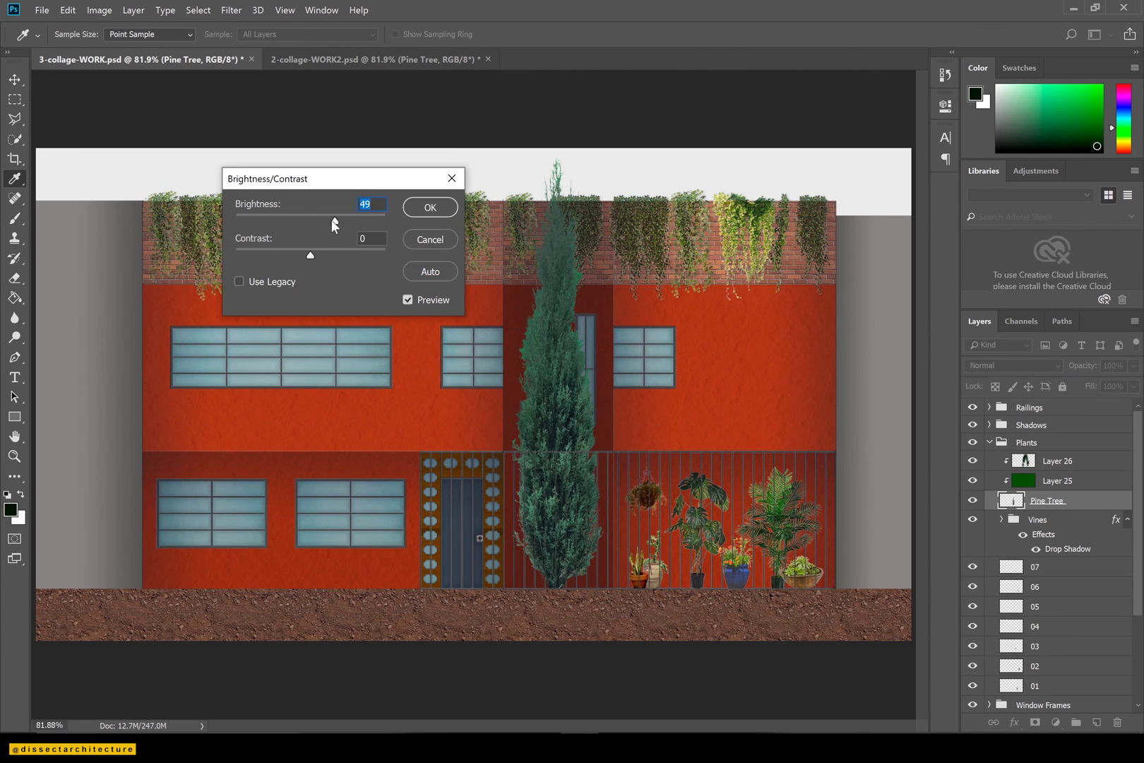
{"action": "left_click", "coordinate": [431, 207]}
Adjust the Pine Tree layer with Hue/Saturation to hue -34, saturation +56 and lightness +11.
{"action": "left_click", "coordinate": [99, 10]}
{"action": "left_click", "coordinate": [293, 93]}
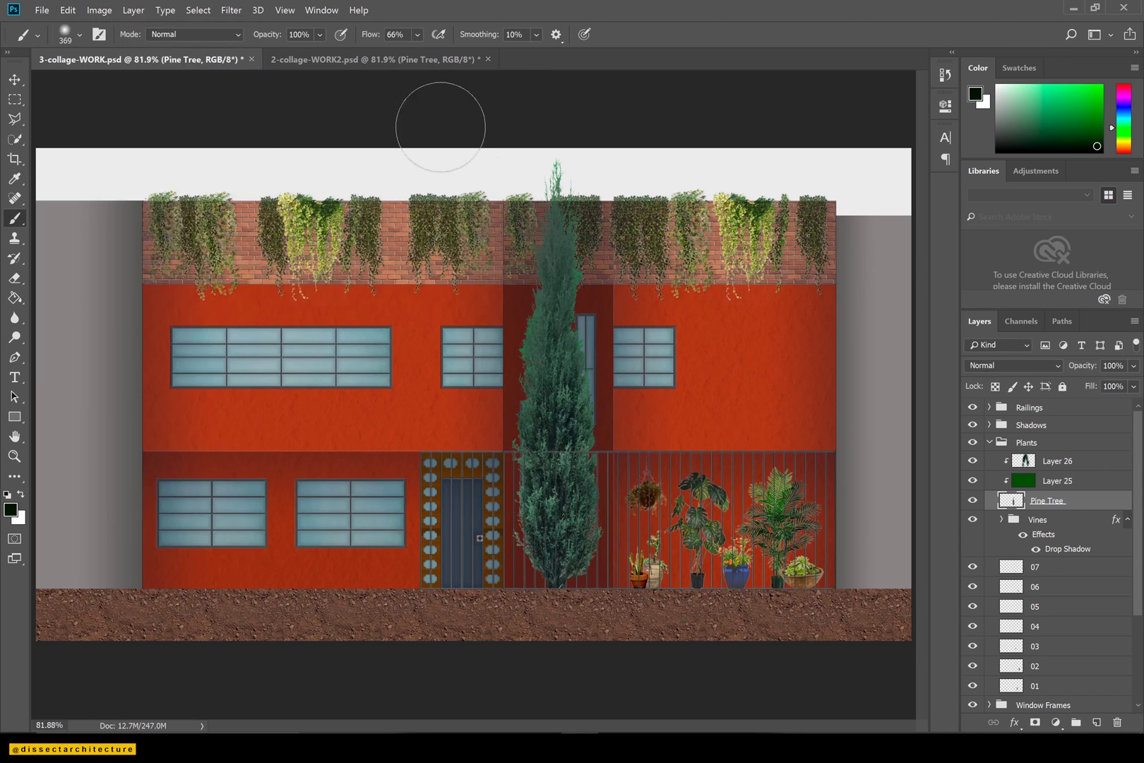
{"action": "left_click", "coordinate": [99, 10]}
{"action": "left_click", "coordinate": [332, 122]}
{"action": "left_click_drag", "start_coordinate": [275, 158], "coordinate": [266, 152]}
{"action": "left_click_drag", "start_coordinate": [244, 258], "coordinate": [234, 261]}
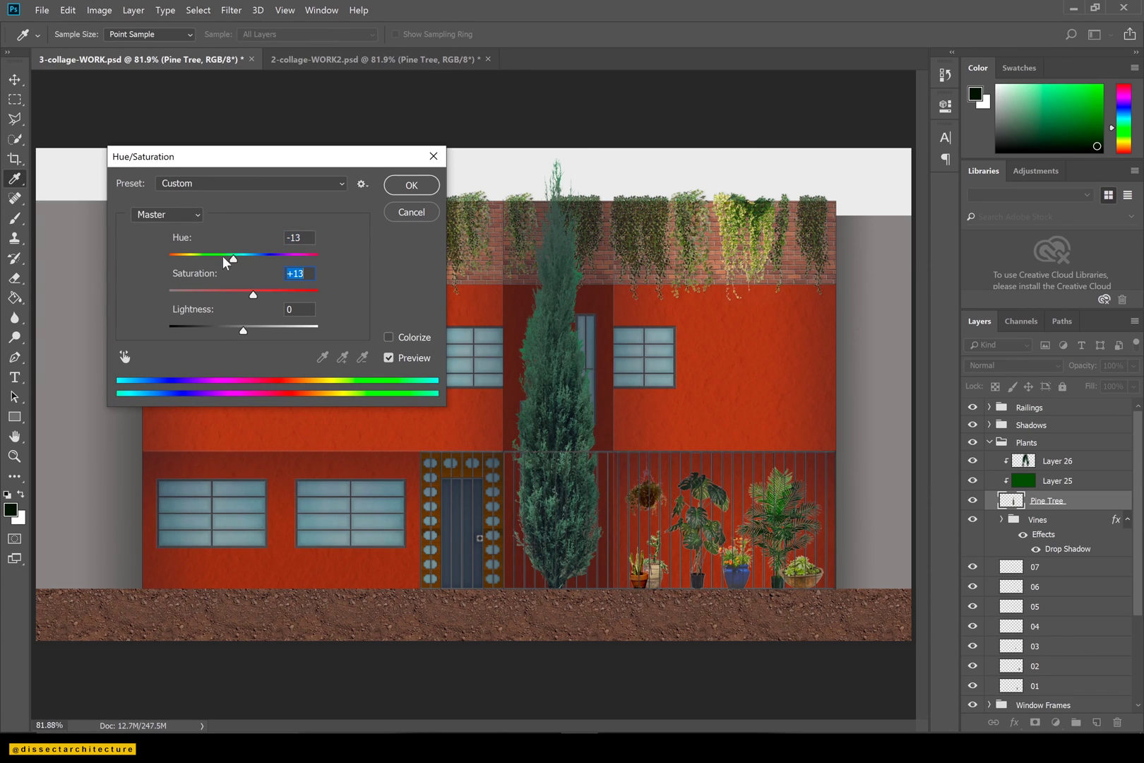
{"action": "left_click_drag", "start_coordinate": [259, 336], "coordinate": [252, 332]}
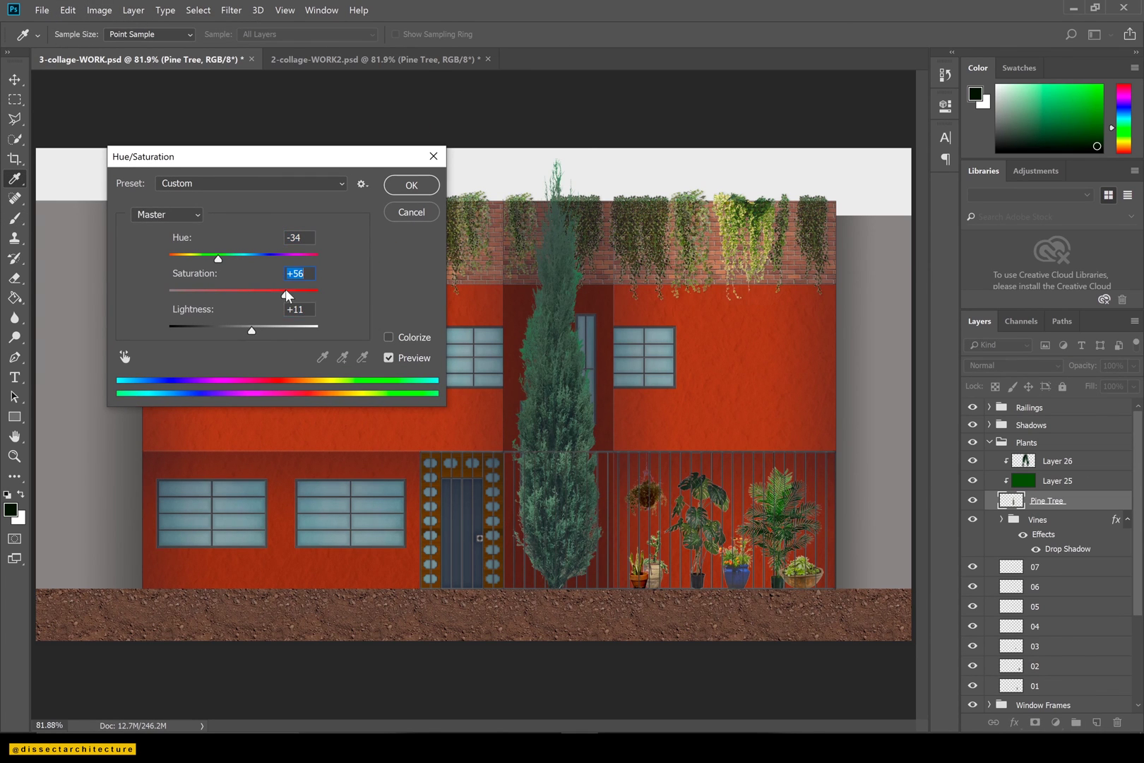
{"action": "key", "text": "Return"}
Recolour the front door with an ochre fill on its clipped Layer 13, and collapse the Plants and Front Door groups.
{"action": "left_click", "coordinate": [984, 446]}
{"action": "left_click", "coordinate": [990, 442]}
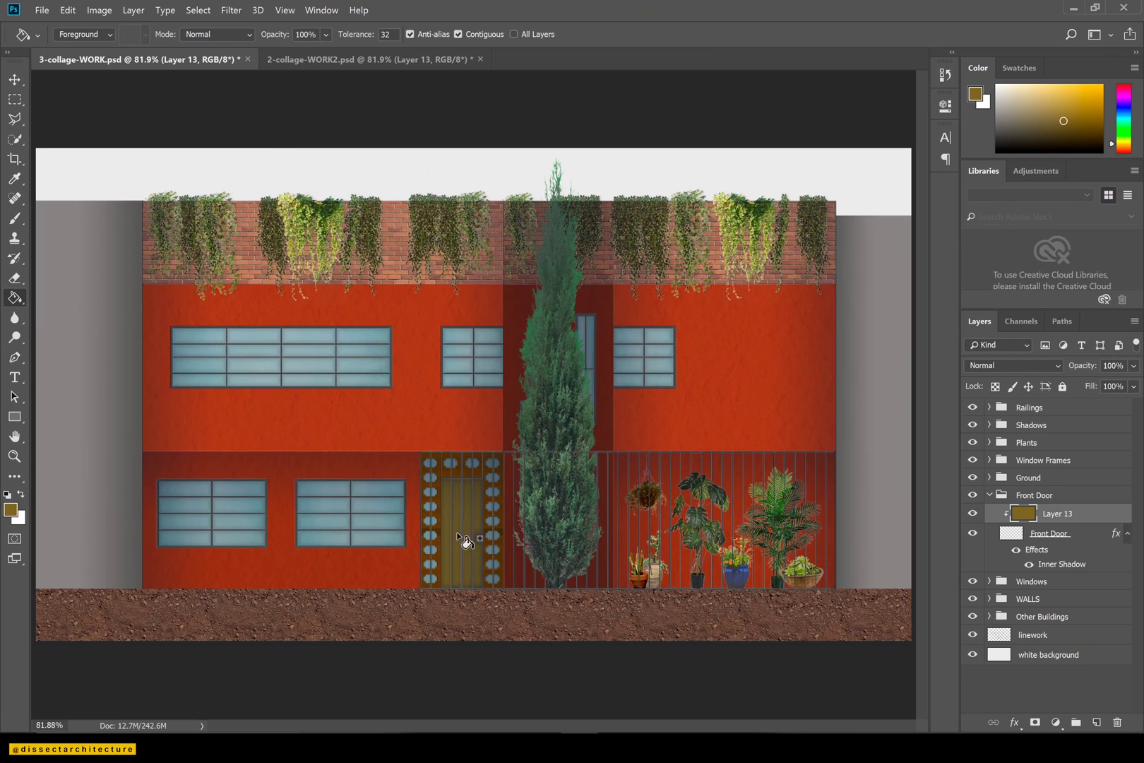
{"action": "left_click", "coordinate": [990, 495]}
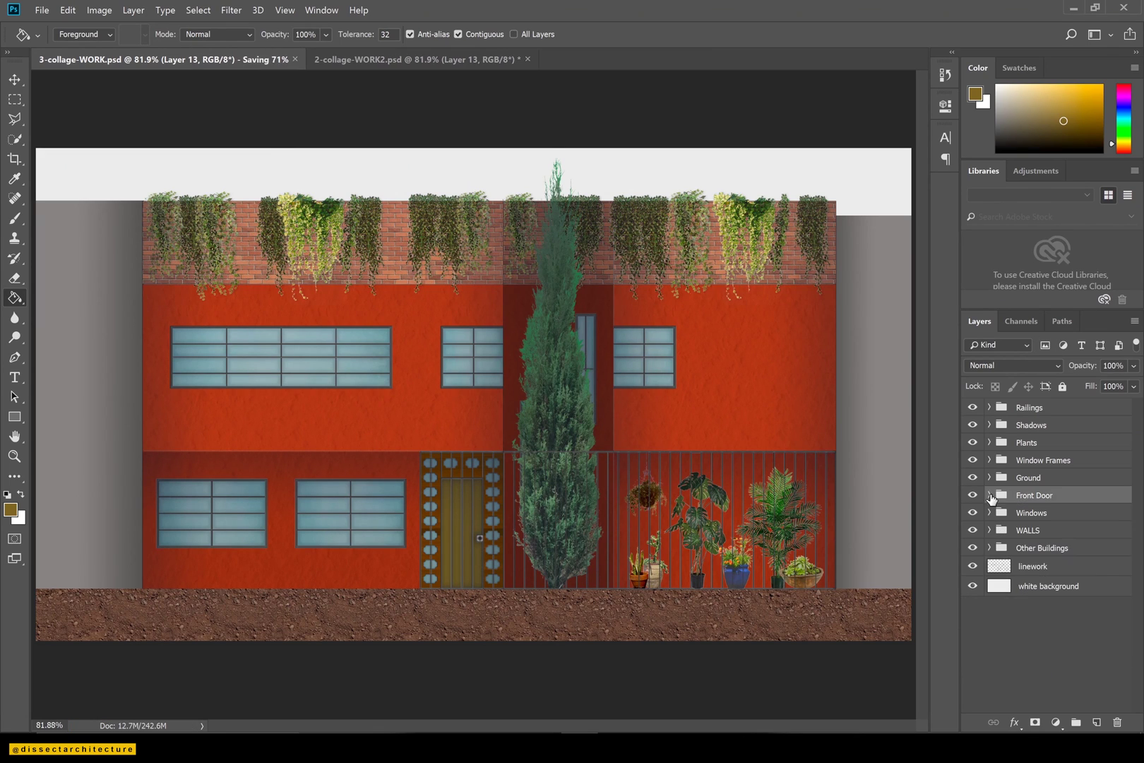
Create a People group above the Shadows group and place the walking man cut-out on the ground beside the palm.
{"action": "left_click", "coordinate": [1032, 444]}
{"action": "left_click", "coordinate": [1037, 425]}
{"action": "key", "text": "ctrl+g"}
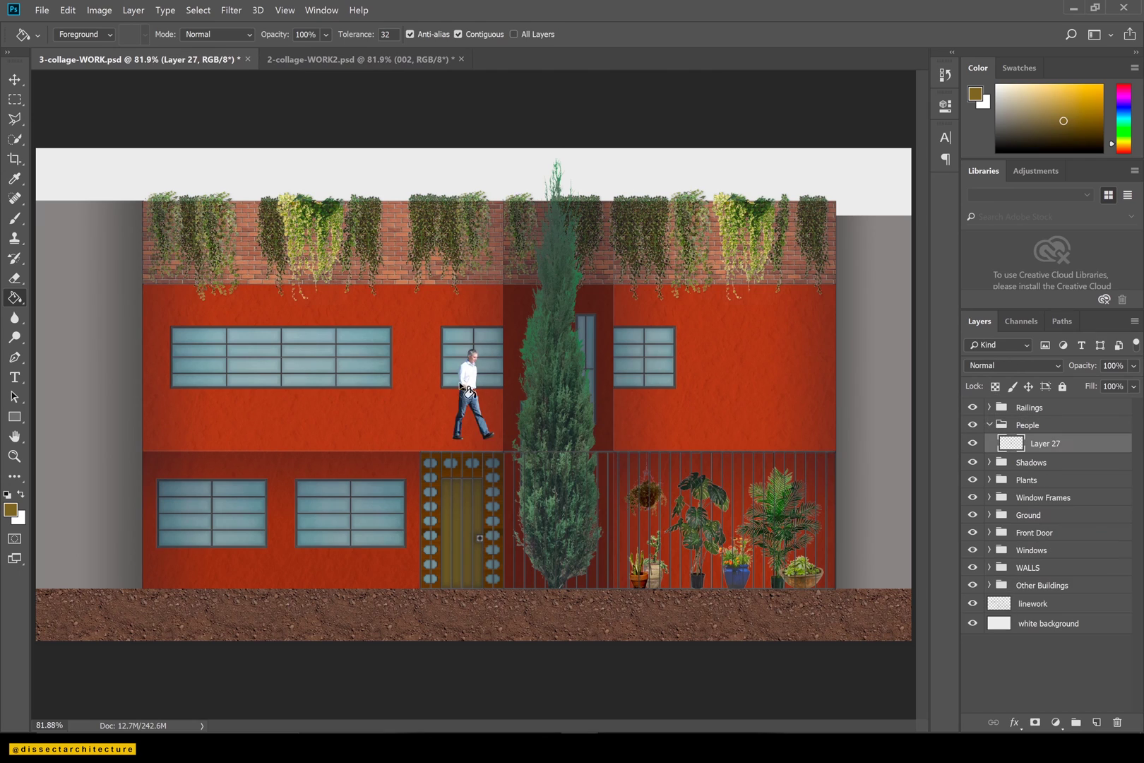
{"action": "left_click_drag", "start_coordinate": [468, 395], "coordinate": [822, 536]}
Move the People group above the Railings group and rename the walking man's layer 001.
{"action": "key", "text": "z"}
{"action": "left_click", "coordinate": [1029, 407]}
{"action": "left_click_drag", "start_coordinate": [1029, 407], "coordinate": [1024, 431]}
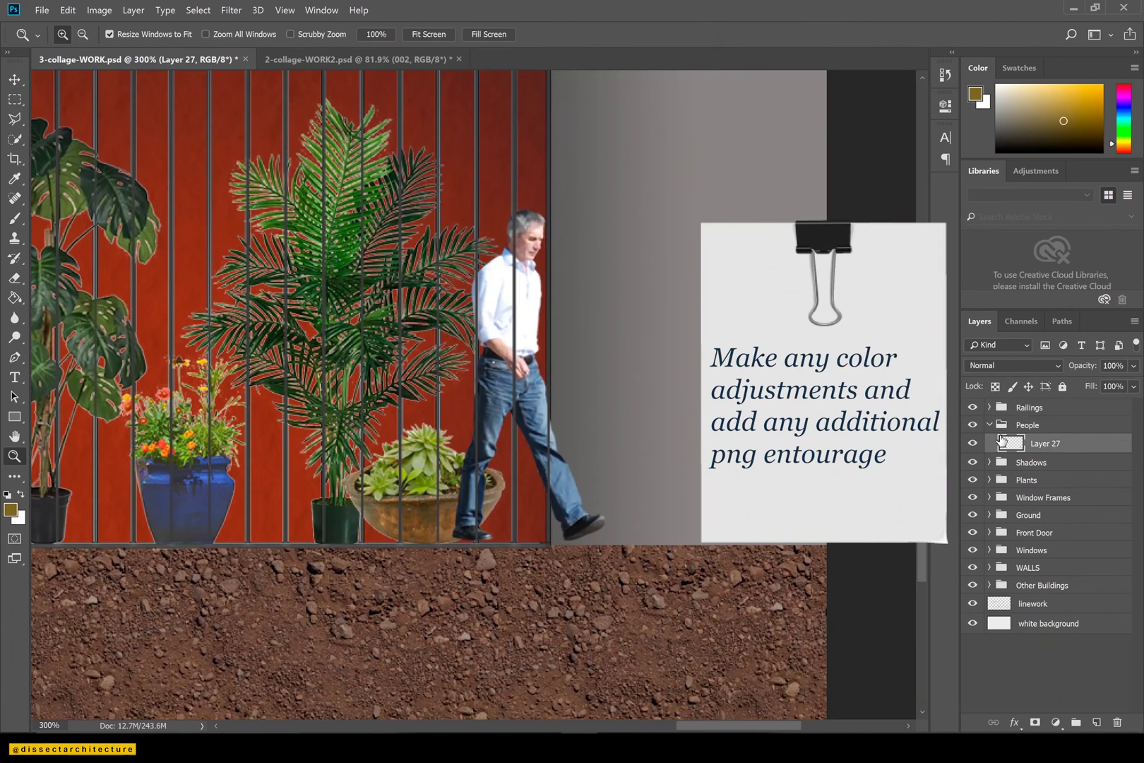
{"action": "left_click_drag", "start_coordinate": [1023, 425], "coordinate": [1024, 433]}
{"action": "left_click", "coordinate": [989, 407]}
{"action": "left_click", "coordinate": [1037, 426]}
{"action": "double_click", "coordinate": [1051, 428]}
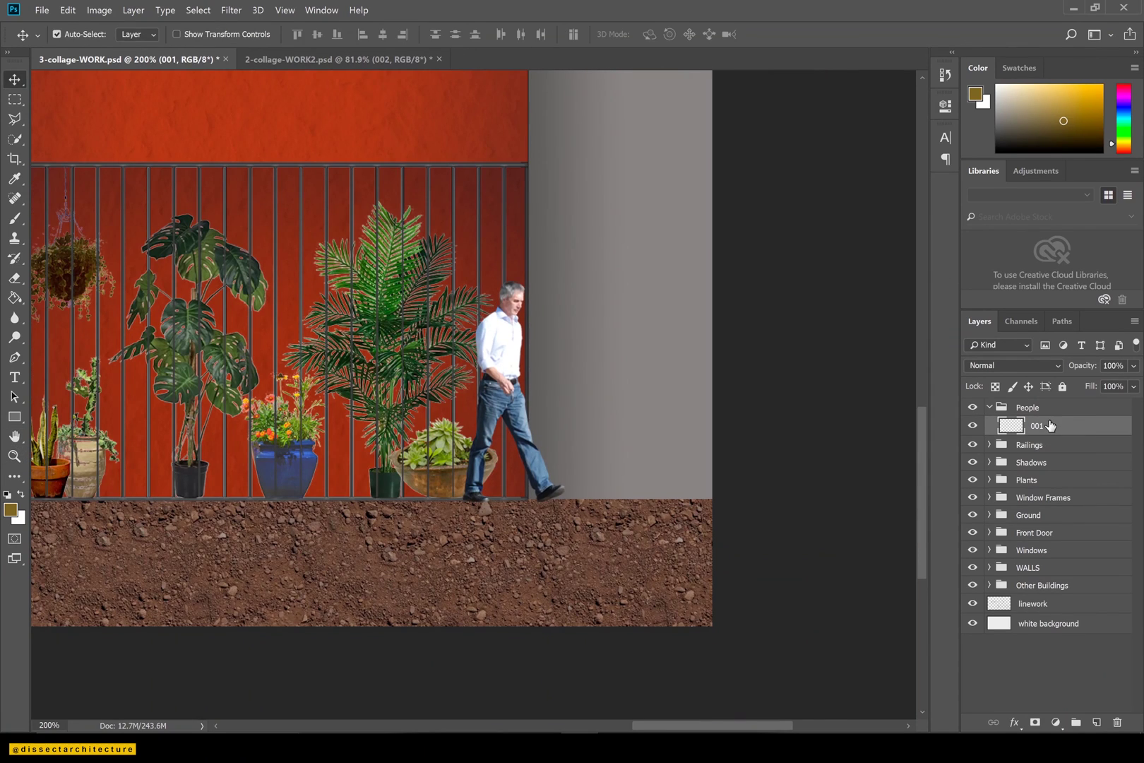
Enlarge the walking man on layer 001 slightly with Free Transform.
{"action": "key", "text": "ctrl+t"}
{"action": "left_click_drag", "start_coordinate": [566, 279], "coordinate": [579, 256]}
{"action": "key", "text": "Return"}
{"action": "key", "text": "ctrl+0"}
Place the walking woman in front of the ground-floor window and the standing man at the front door.
{"action": "key", "text": "ctrl+t"}
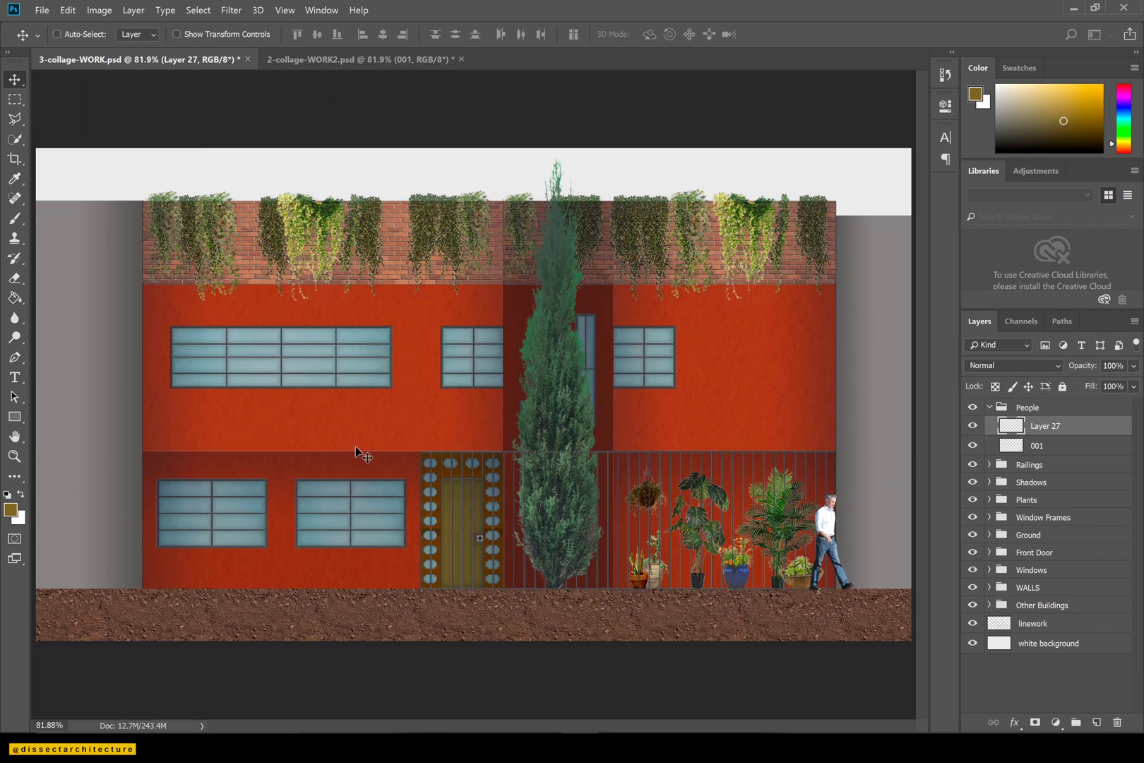
{"action": "left_click_drag", "start_coordinate": [355, 447], "coordinate": [331, 549]}
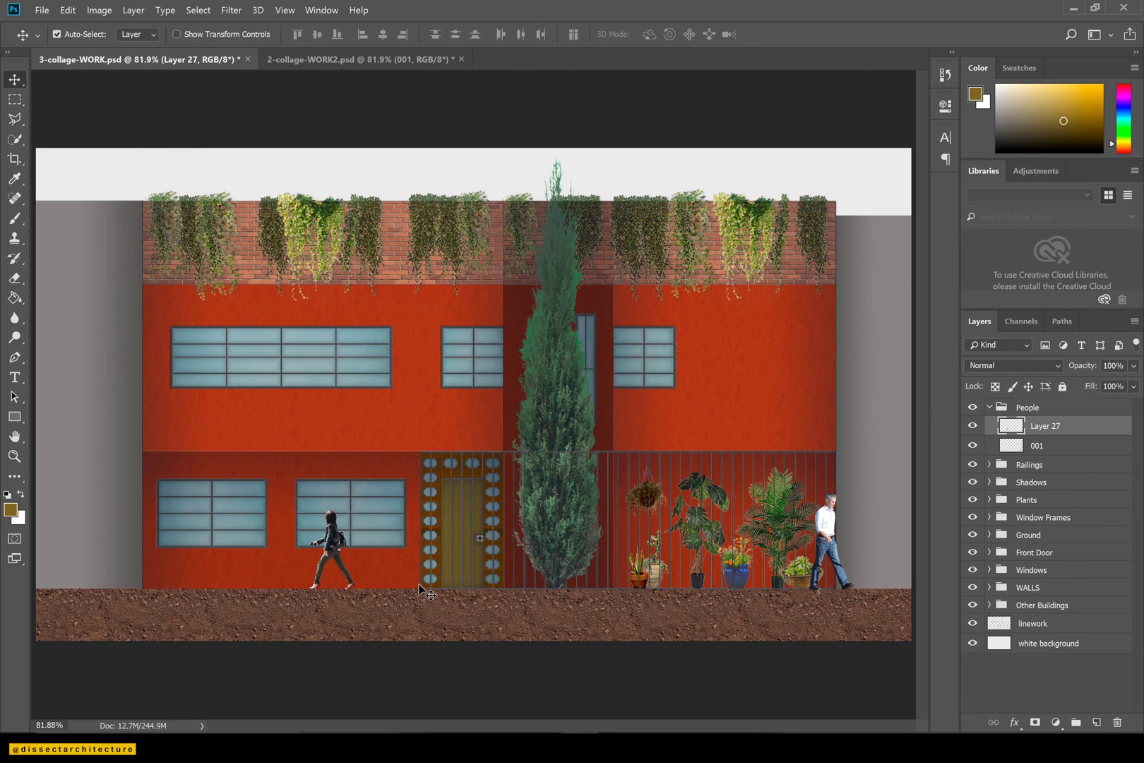
{"action": "left_click_drag", "start_coordinate": [173, 65], "coordinate": [452, 537]}
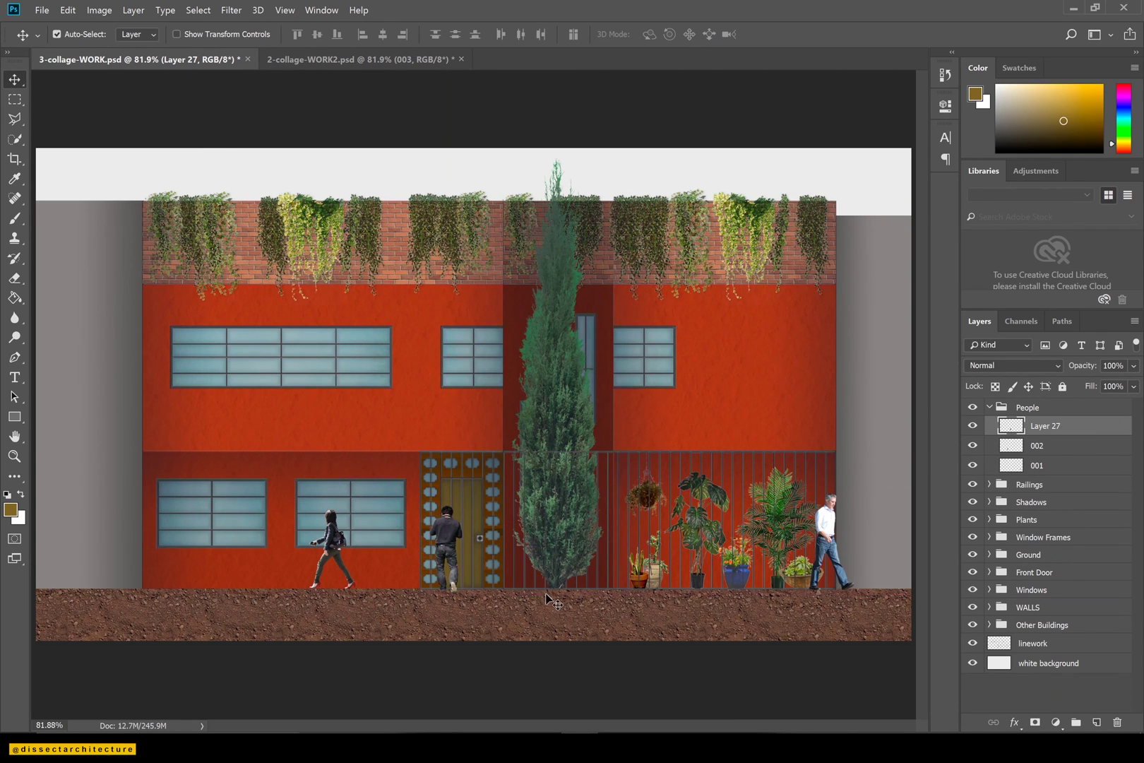
Rename the standing man's layer 003 and move it out of the People group to below the Railings group.
{"action": "left_click", "coordinate": [1048, 409]}
{"action": "double_click", "coordinate": [1046, 427]}
{"action": "type", "text": "003"}
{"action": "key", "text": "Return"}
{"action": "left_click_drag", "start_coordinate": [1045, 427], "coordinate": [1047, 493]}
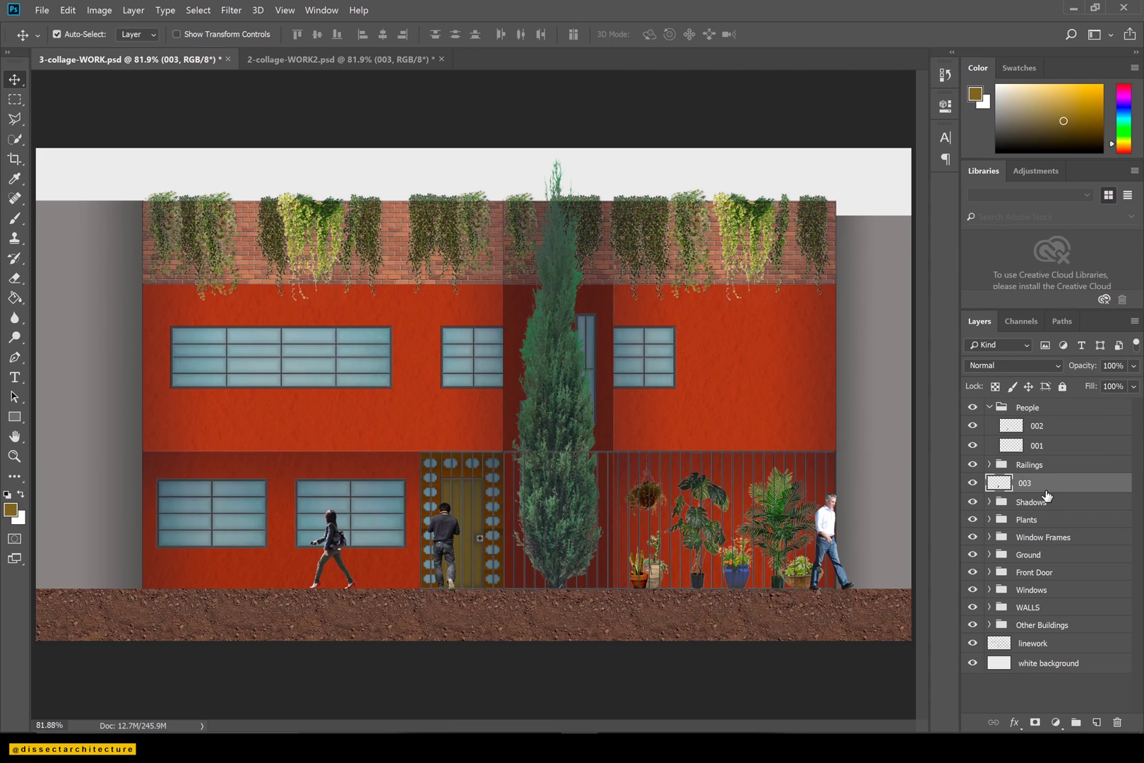
Set the opacity of the people layers 001, 002 and 003 to 85% and save the document.
{"action": "key", "text": "z"}
{"action": "left_click", "coordinate": [455, 521]}
{"action": "key", "text": "ctrl+0"}
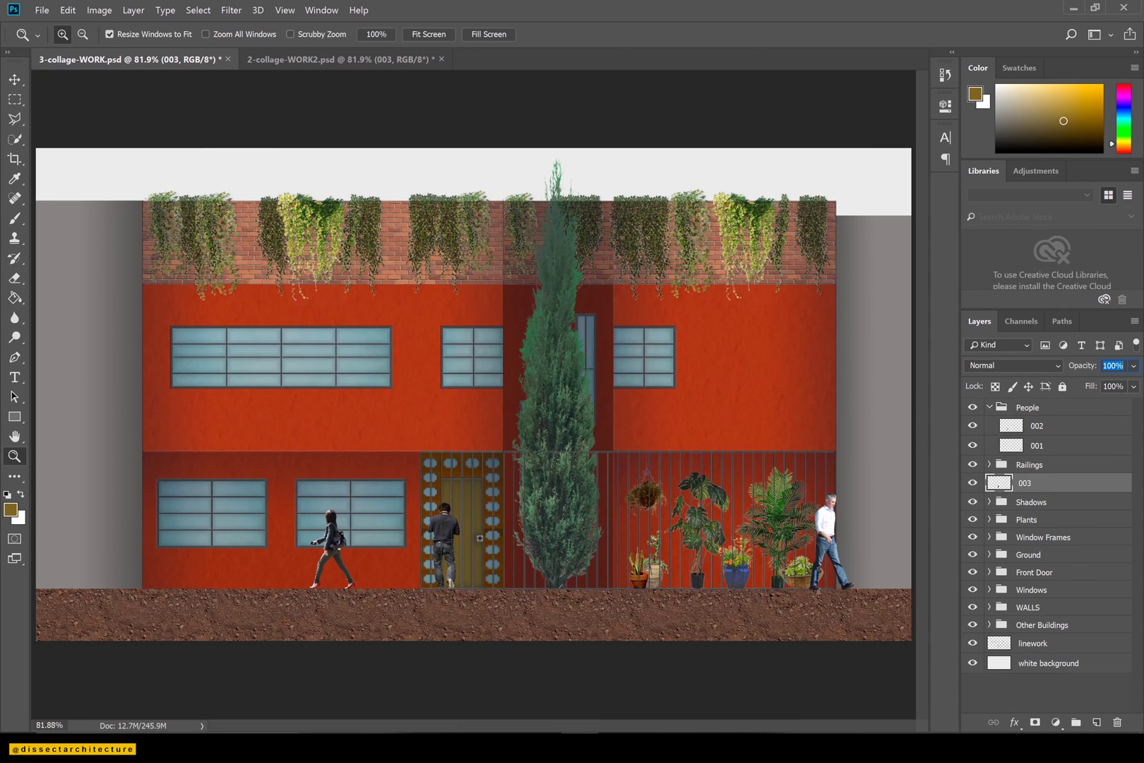
{"action": "left_click", "coordinate": [1041, 442]}
{"action": "left_click", "coordinate": [1041, 427], "text": "shift"}
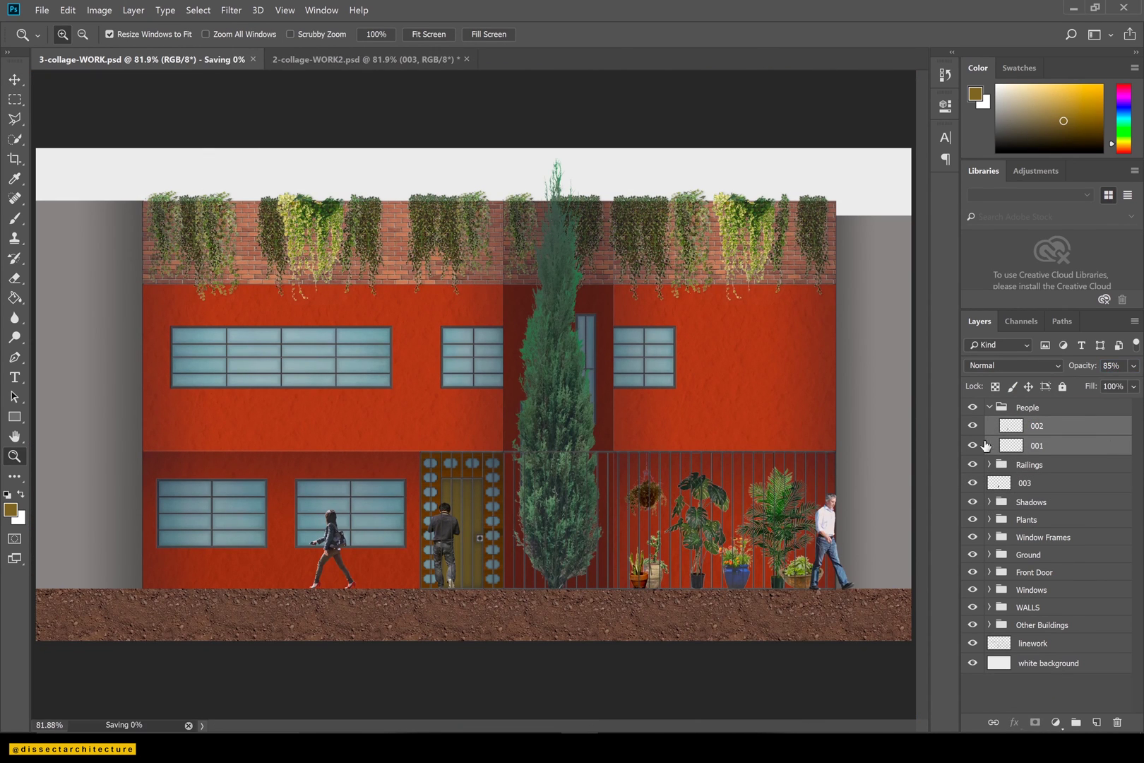
{"action": "left_click", "coordinate": [1036, 487]}
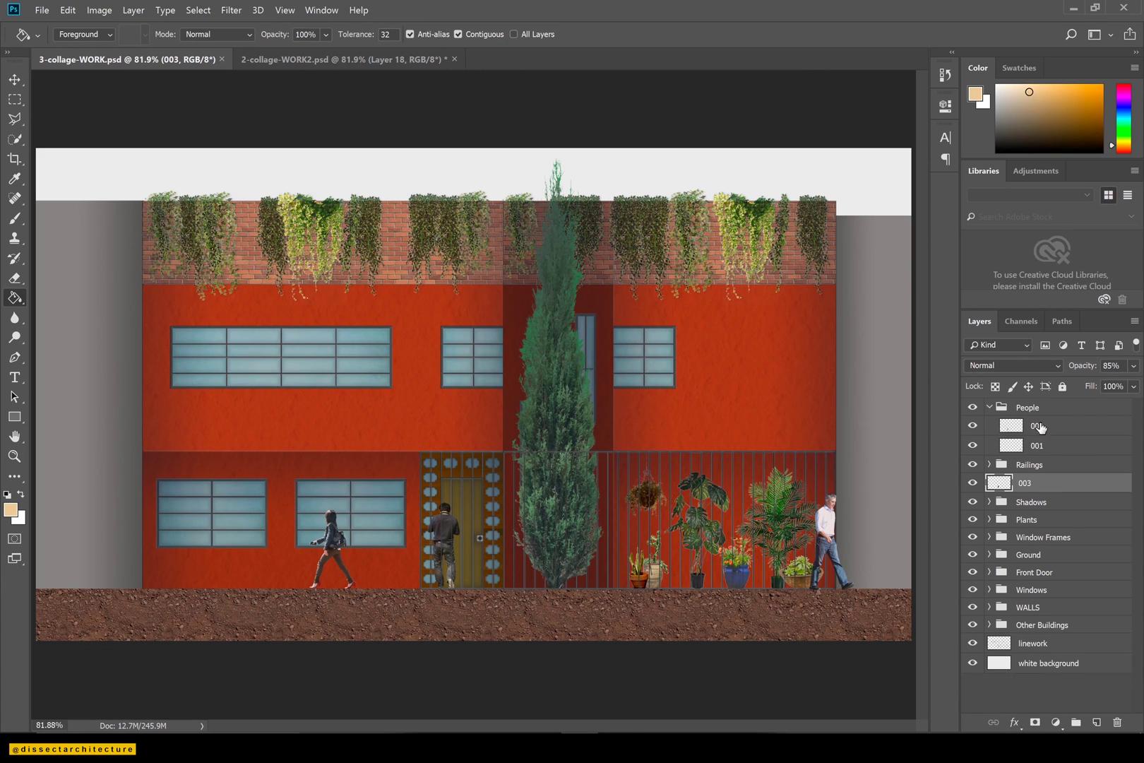
Merge people layers 002 and 001 and clip a peach-filled layer in Hard Light mode over them.
{"action": "left_click", "coordinate": [1041, 427]}
{"action": "key", "text": "ctrl+e"}
{"action": "left_click", "coordinate": [1098, 723]}
{"action": "key", "text": "ctrl+alt+g"}
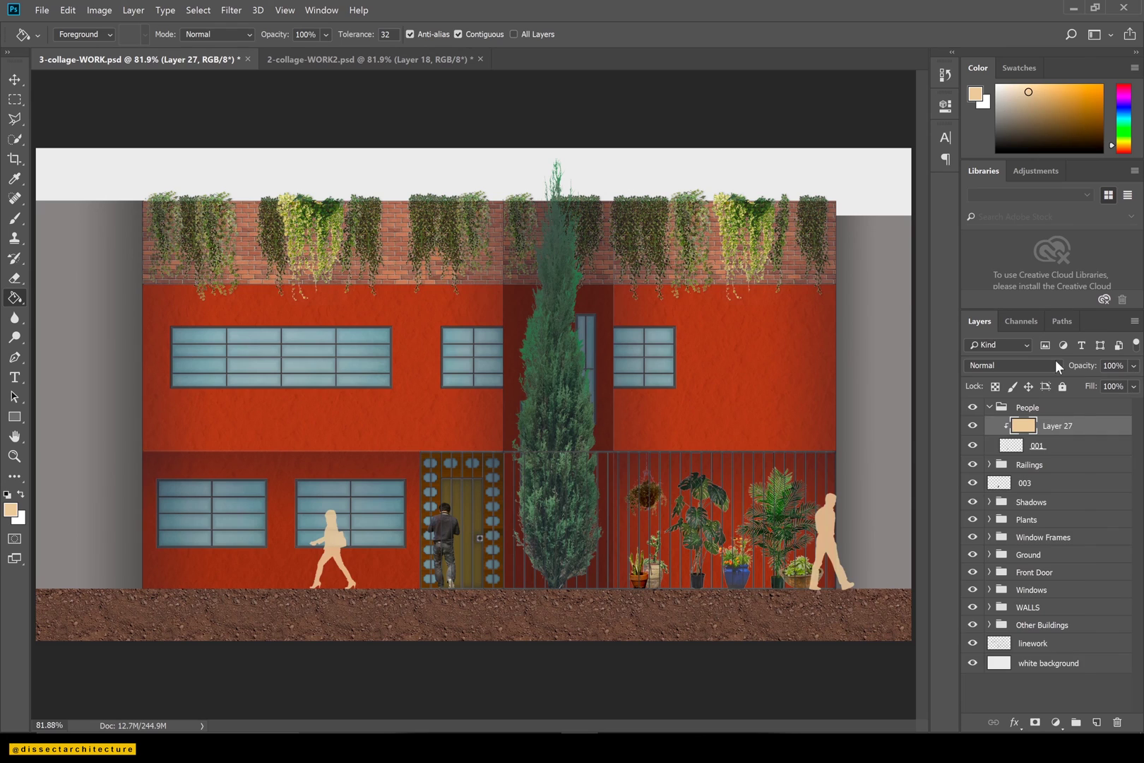
{"action": "left_click", "coordinate": [1058, 365]}
{"action": "left_click", "coordinate": [1010, 533]}
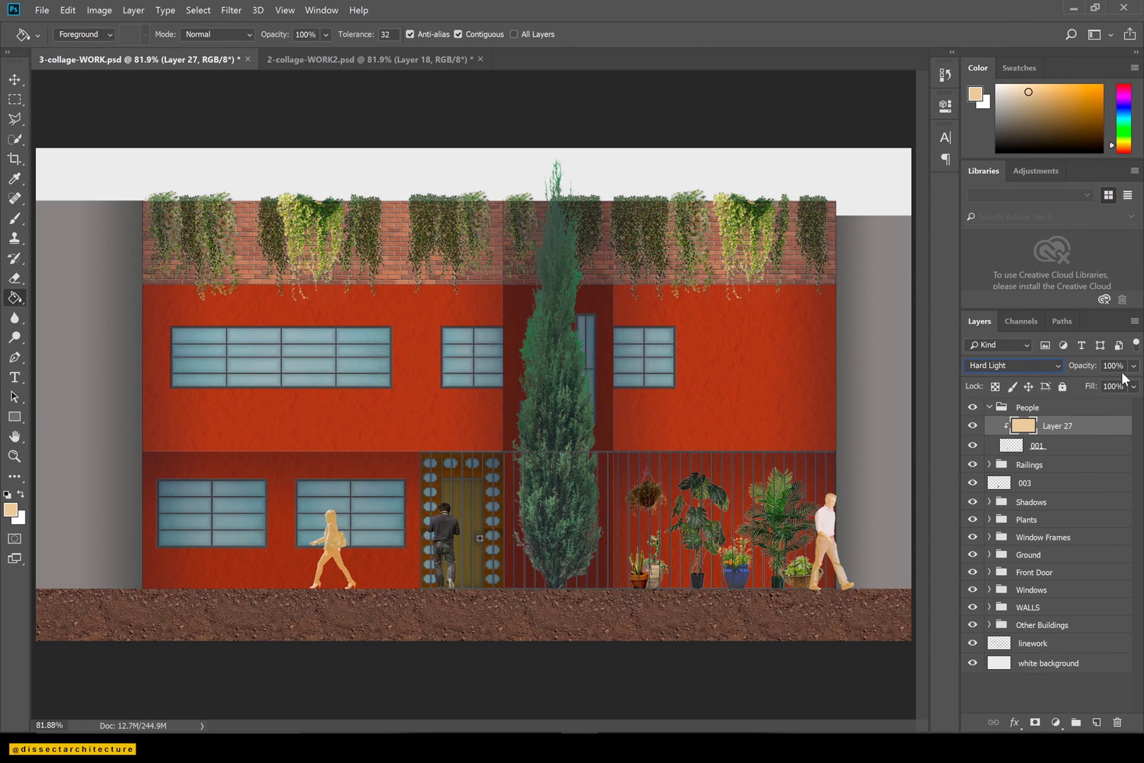
Clip a peach-filled layer in Hard Light mode at 18% opacity over the standing man on layer 003, then save.
{"action": "left_click", "coordinate": [1051, 483]}
{"action": "key", "text": "ctrl+shift+alt+n"}
{"action": "left_click", "coordinate": [467, 539]}
{"action": "left_click", "coordinate": [1014, 365]}
{"action": "left_click", "coordinate": [1010, 534]}
{"action": "key", "text": "ctrl+s"}
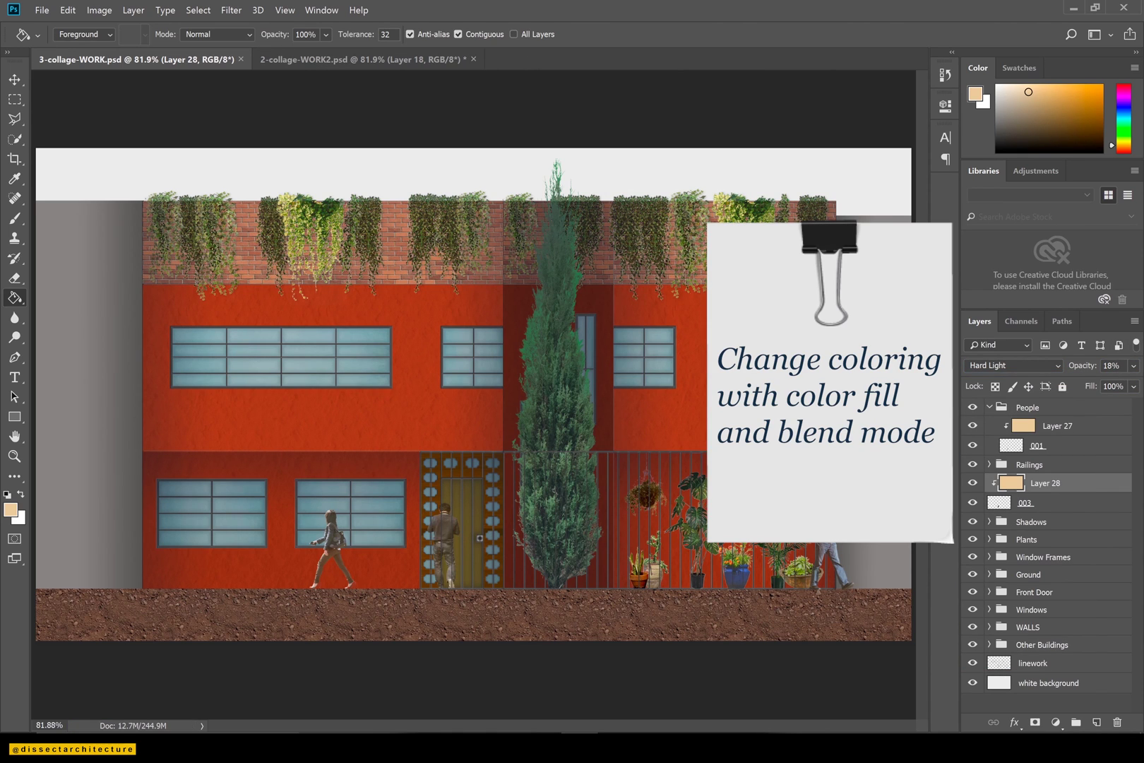
Collapse the People group and create a new group named Trees above it.
{"action": "left_click", "coordinate": [989, 407]}
{"action": "left_click", "coordinate": [1000, 412]}
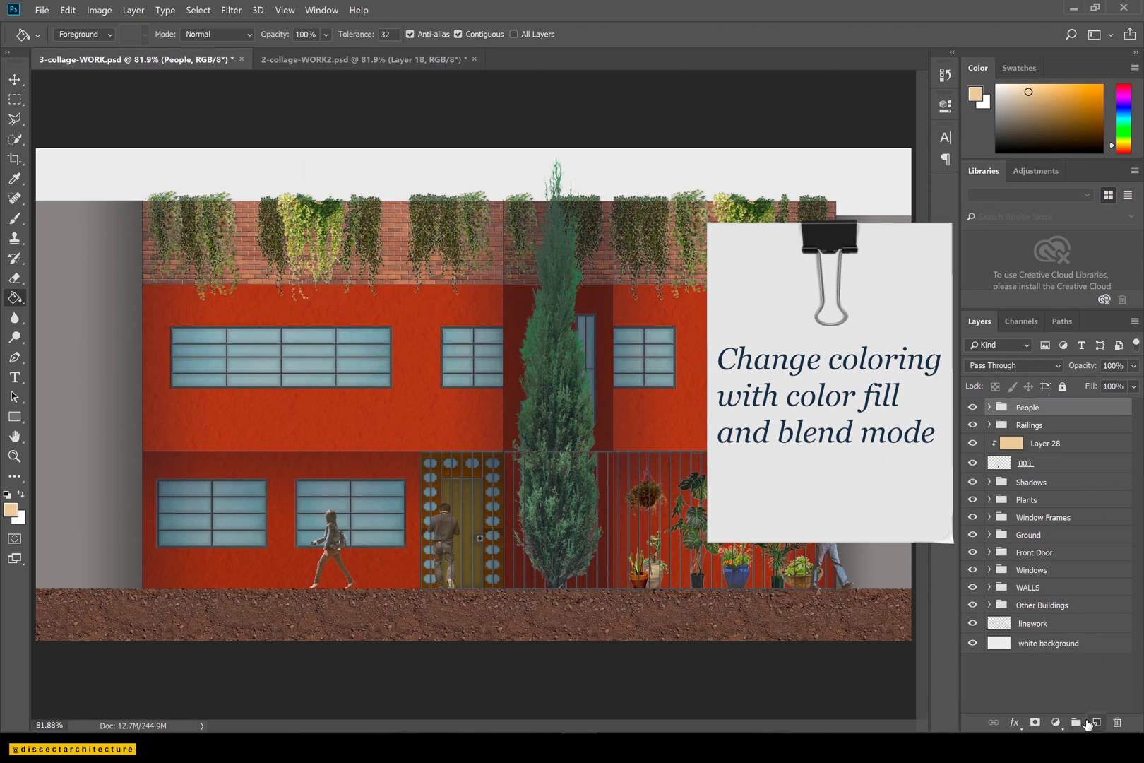
{"action": "left_click", "coordinate": [1076, 722]}
{"action": "double_click", "coordinate": [1031, 408]}
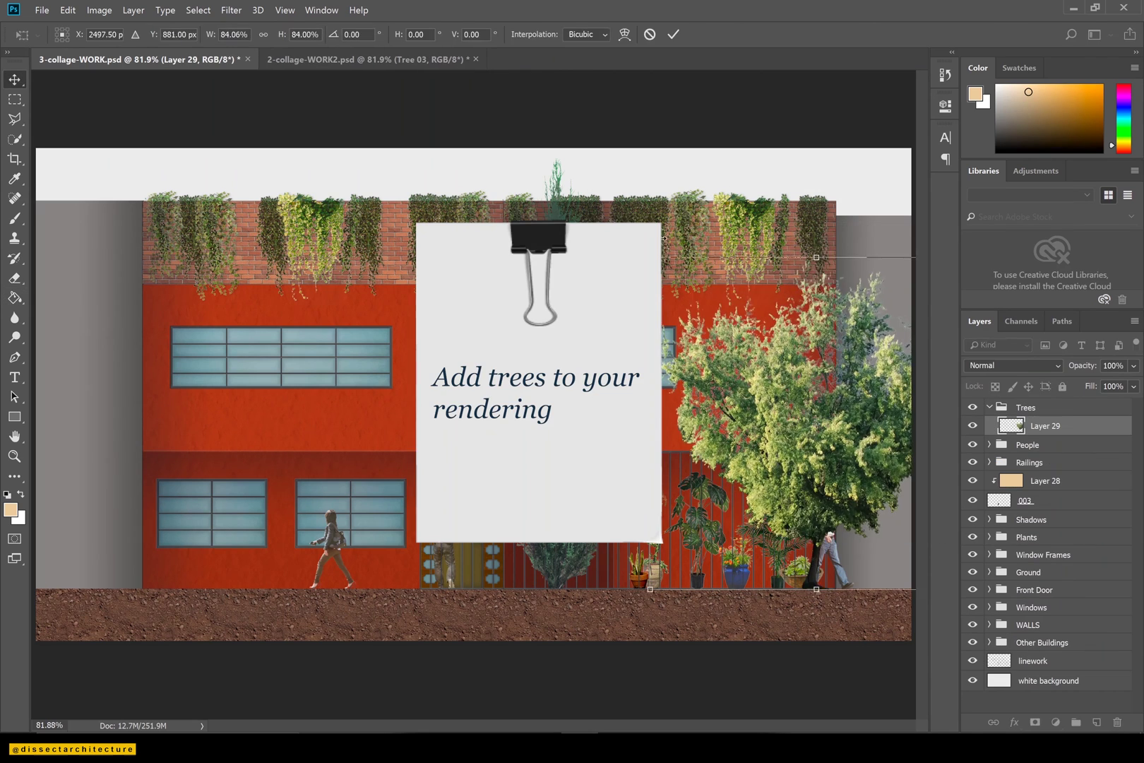
Scale the light green tree and position it at the right edge of the elevation, partly outside the canvas.
{"action": "key", "text": "Return"}
{"action": "left_click_drag", "start_coordinate": [569, 249], "coordinate": [644, 258]}
{"action": "key", "text": "ctrl+t"}
{"action": "left_click_drag", "start_coordinate": [747, 259], "coordinate": [764, 270]}
{"action": "key", "text": "Return"}
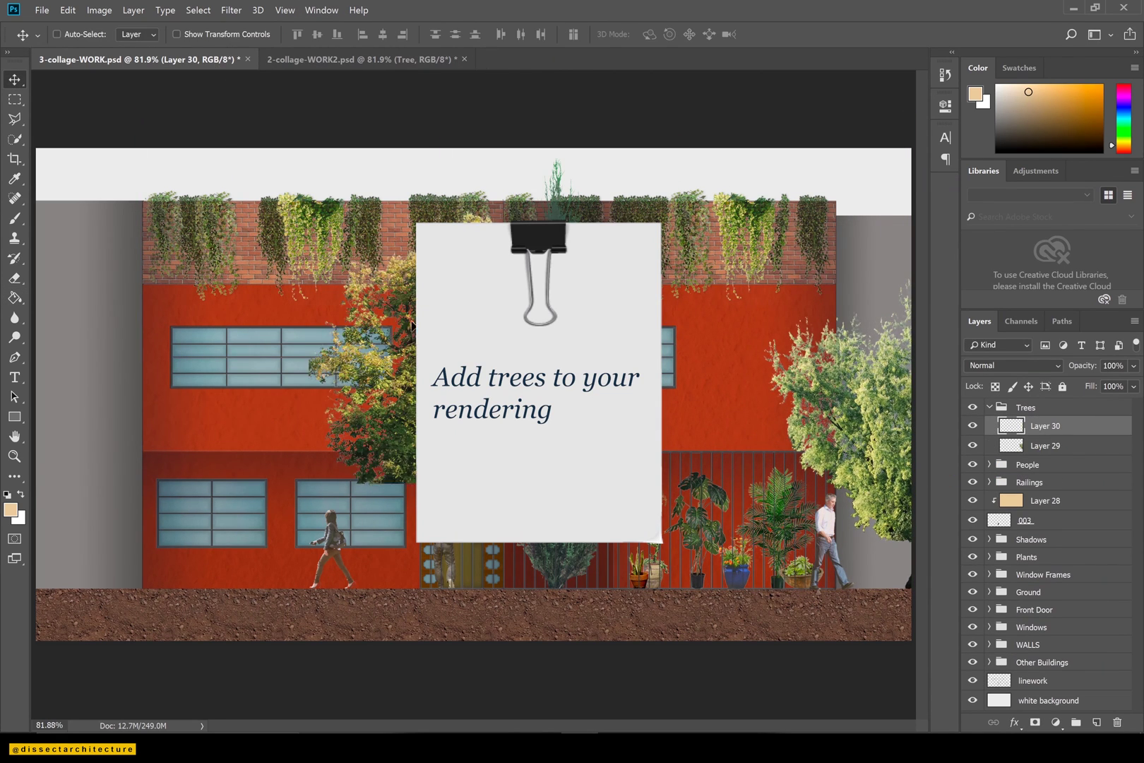
Move the yellow-green tree to the elevation's left edge and add a smaller green tree from 2-collage-WORK2.psd, scaled to fit beside it.
{"action": "left_click_drag", "start_coordinate": [461, 433], "coordinate": [100, 447]}
{"action": "key", "text": "ctrl+minus"}
{"action": "left_click", "coordinate": [304, 60]}
{"action": "left_click_drag", "start_coordinate": [395, 367], "coordinate": [85, 424]}
{"action": "key", "text": "ctrl+t"}
{"action": "left_click_drag", "start_coordinate": [195, 346], "coordinate": [121, 393]}
{"action": "key", "text": "Return"}
Nudge the small green tree into position at the elevation's left edge and save the document.
{"action": "key", "text": "shift+Right"}
{"action": "key", "text": "shift+Right"}
{"action": "key", "text": "shift+Right"}
{"action": "key", "text": "shift+Right"}
{"action": "key", "text": "shift+Right"}
{"action": "key", "text": "ctrl+t"}
{"action": "key", "text": "Return"}
{"action": "key", "text": "shift+Left"}
{"action": "key", "text": "ctrl+s"}
Collapse the Shadows and Trees layer groups.
{"action": "left_click", "coordinate": [578, 424]}
{"action": "scroll", "coordinate": [991, 597], "scroll_direction": "down", "scroll_amount": 3}
{"action": "left_click", "coordinate": [989, 488]}
{"action": "scroll", "coordinate": [999, 440], "scroll_direction": "up", "scroll_amount": 1}
{"action": "left_click", "coordinate": [989, 408]}
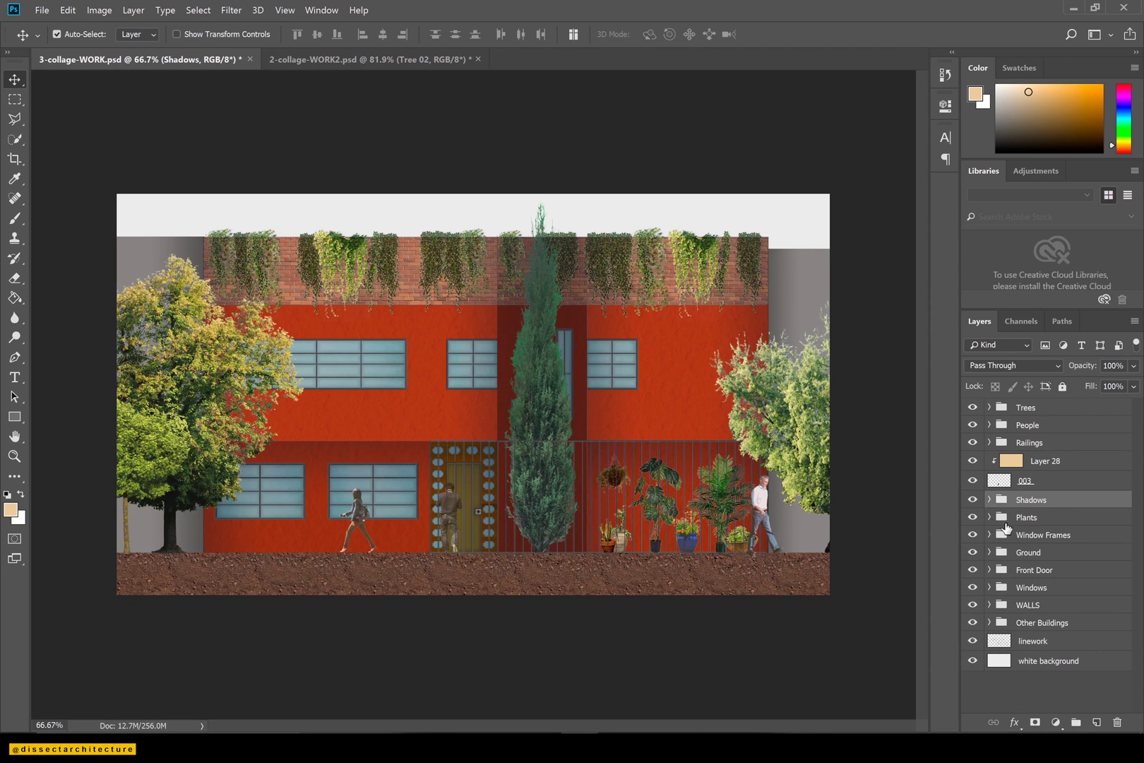
Add a layer clipped to the pine tree directly above Layer 25 and fill it with orange.
{"action": "left_click", "coordinate": [989, 517]}
{"action": "left_click", "coordinate": [1060, 556]}
{"action": "key", "text": "g"}
{"action": "left_click", "coordinate": [621, 339]}
Try blend modes such as Screen on the pine tree's orange fill layer and lower its opacity to 51%.
{"action": "left_click", "coordinate": [1015, 364]}
{"action": "left_click", "coordinate": [994, 402]}
{"action": "key", "text": "Down"}
{"action": "key", "text": "Down"}
{"action": "key", "text": "Down"}
{"action": "key", "text": "Down"}
{"action": "key", "text": "Down"}
{"action": "key", "text": "Down"}
{"action": "key", "text": "Down"}
{"action": "key", "text": "Down"}
{"action": "key", "text": "Down"}
{"action": "key", "text": "Down"}
{"action": "key", "text": "Down"}
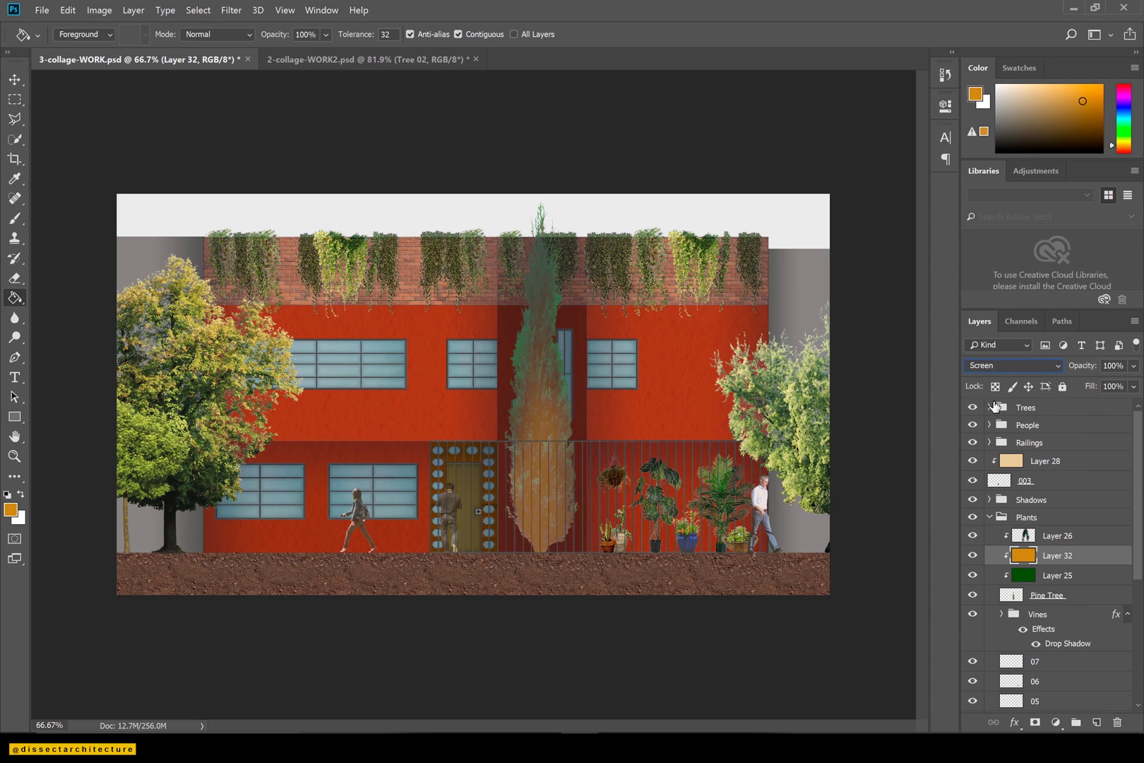
{"action": "key", "text": "Up"}
{"action": "left_click", "coordinate": [1134, 366]}
{"action": "left_click_drag", "start_coordinate": [1133, 380], "coordinate": [1098, 380]}
Set the pine tree's orange fill layer to the Color blend mode and lower its opacity.
{"action": "left_click", "coordinate": [1045, 366]}
{"action": "left_click", "coordinate": [995, 524]}
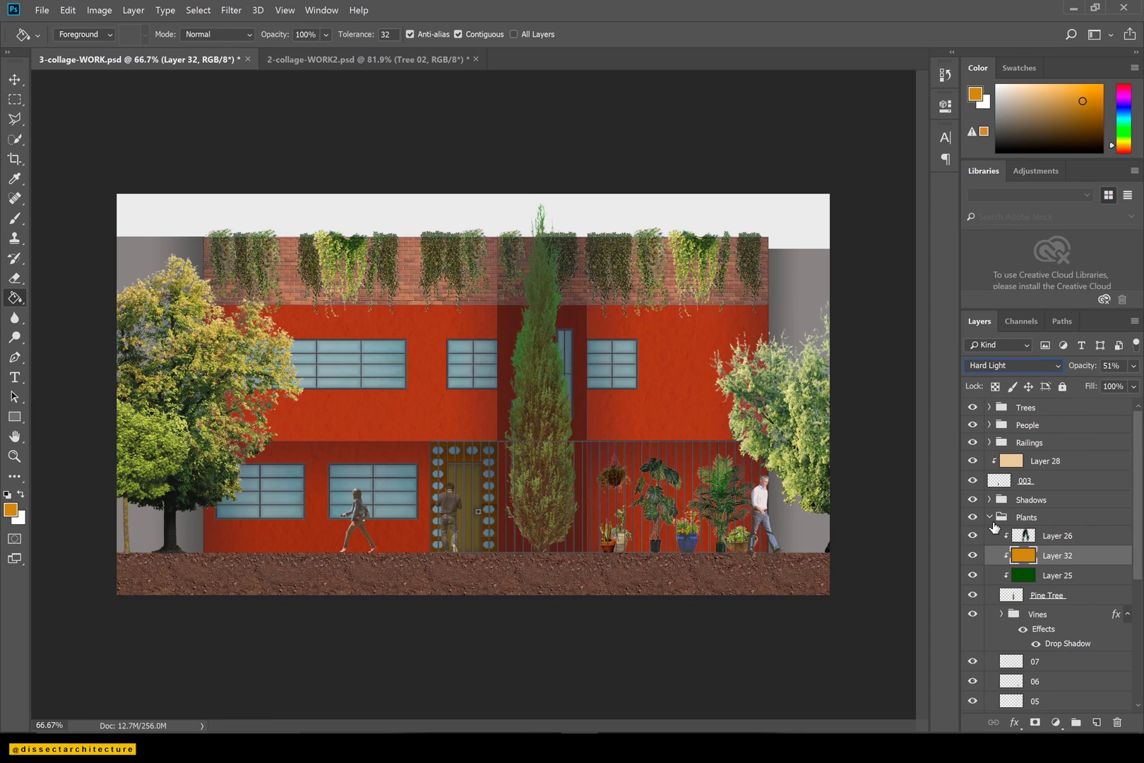
{"action": "key", "text": "Down"}
{"action": "key", "text": "Down"}
{"action": "key", "text": "Down"}
{"action": "key", "text": "Down"}
{"action": "key", "text": "Down"}
{"action": "key", "text": "Down"}
{"action": "key", "text": "Down"}
{"action": "key", "text": "Down"}
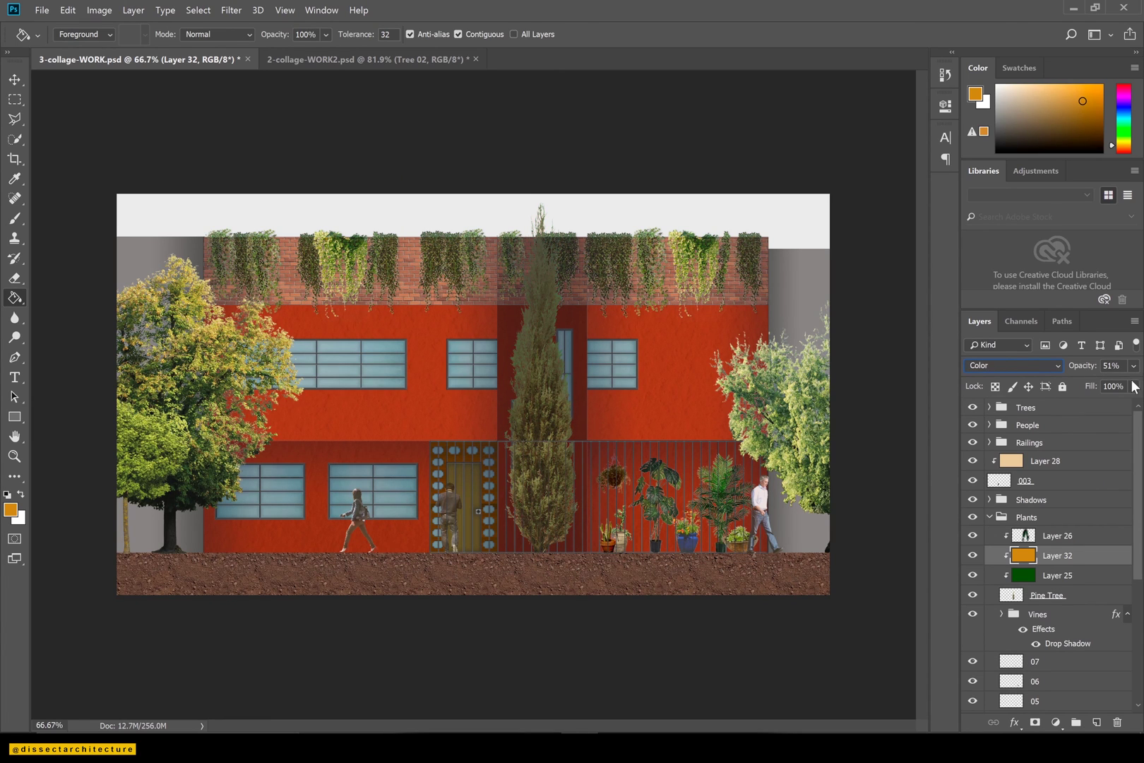
{"action": "left_click_drag", "start_coordinate": [1079, 383], "coordinate": [1079, 384]}
Adjust the brightness of the Pine Tree layer with Brightness/Contrast.
{"action": "left_click", "coordinate": [1048, 596]}
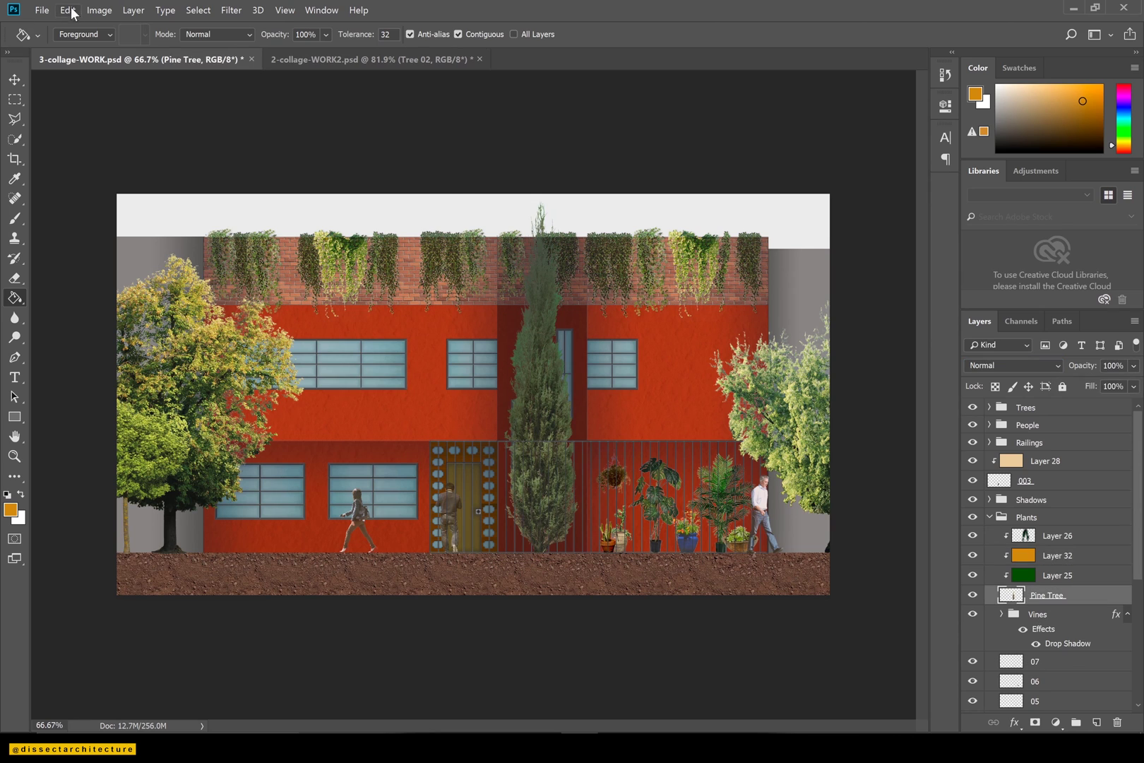
{"action": "left_click", "coordinate": [99, 11]}
{"action": "mouse_move", "coordinate": [121, 47]}
{"action": "left_click", "coordinate": [300, 48]}
{"action": "left_click_drag", "start_coordinate": [365, 218], "coordinate": [316, 222]}
{"action": "key", "text": "Return"}
{"action": "key", "text": "g"}
Toggle the pine tree's clipped layers to compare them, and set the green fill on Layer 25 to 40% opacity.
{"action": "left_click", "coordinate": [972, 539]}
{"action": "left_click", "coordinate": [969, 578]}
{"action": "left_click", "coordinate": [970, 578]}
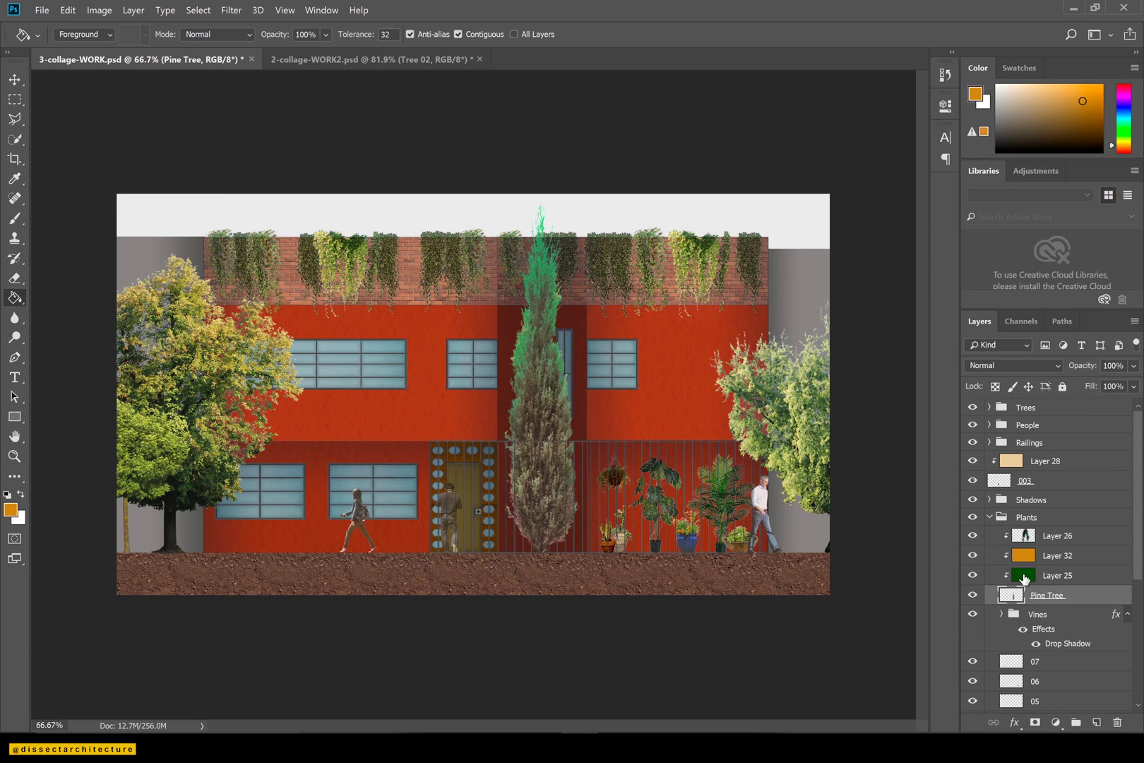
{"action": "left_click", "coordinate": [1024, 577]}
{"action": "left_click", "coordinate": [1133, 365]}
{"action": "left_click_drag", "start_coordinate": [1078, 385], "coordinate": [1091, 384]}
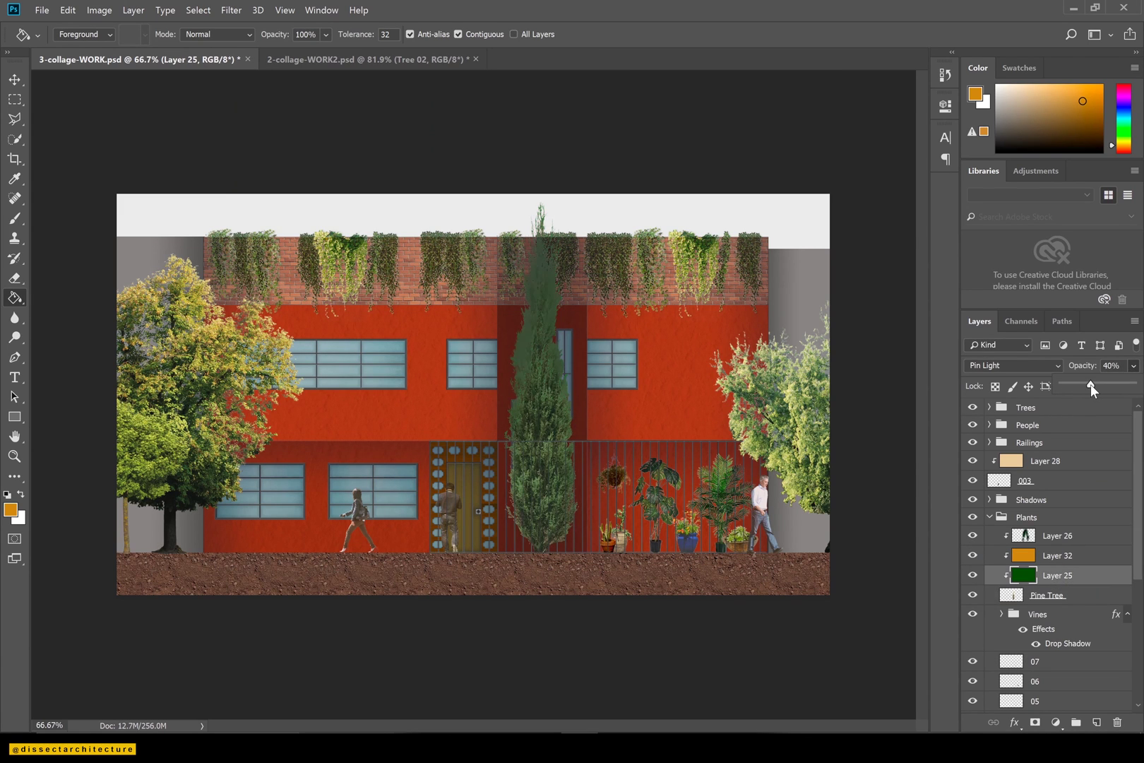
Save the document and set the ground's clipped shading layer, Layer 25 copy 4, to 52% opacity.
{"action": "key", "text": "ctrl+s"}
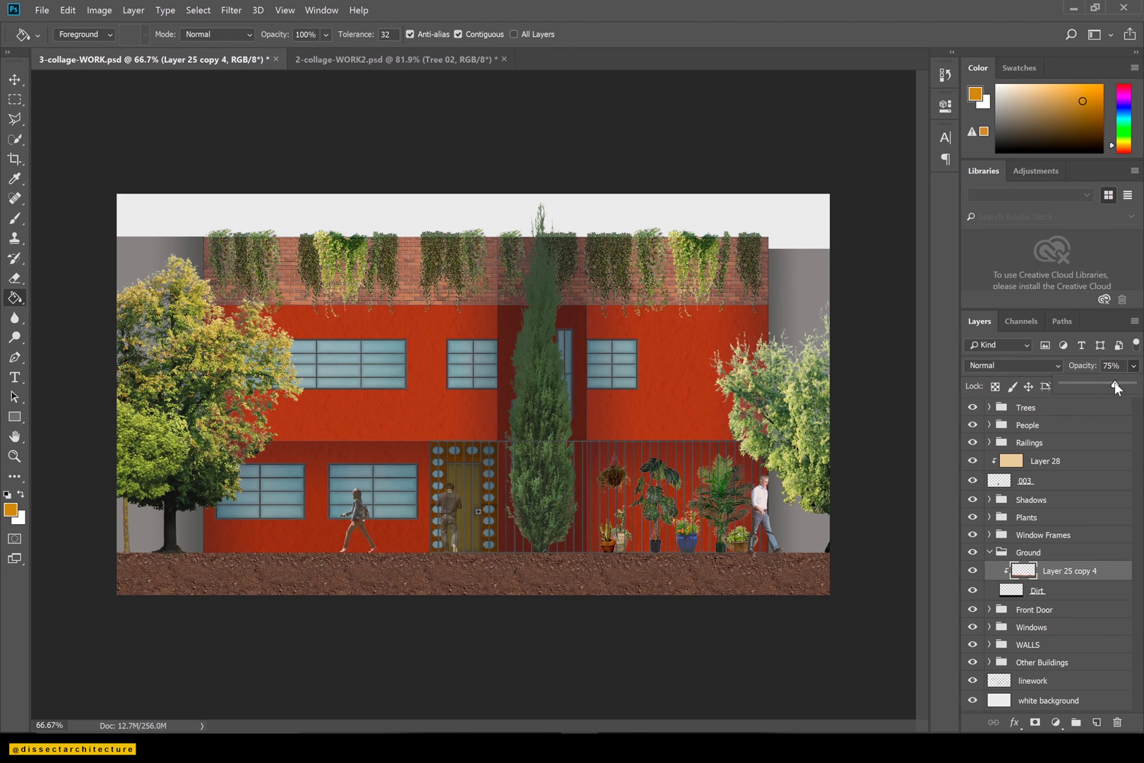
{"action": "left_click_drag", "start_coordinate": [1114, 381], "coordinate": [1098, 383]}
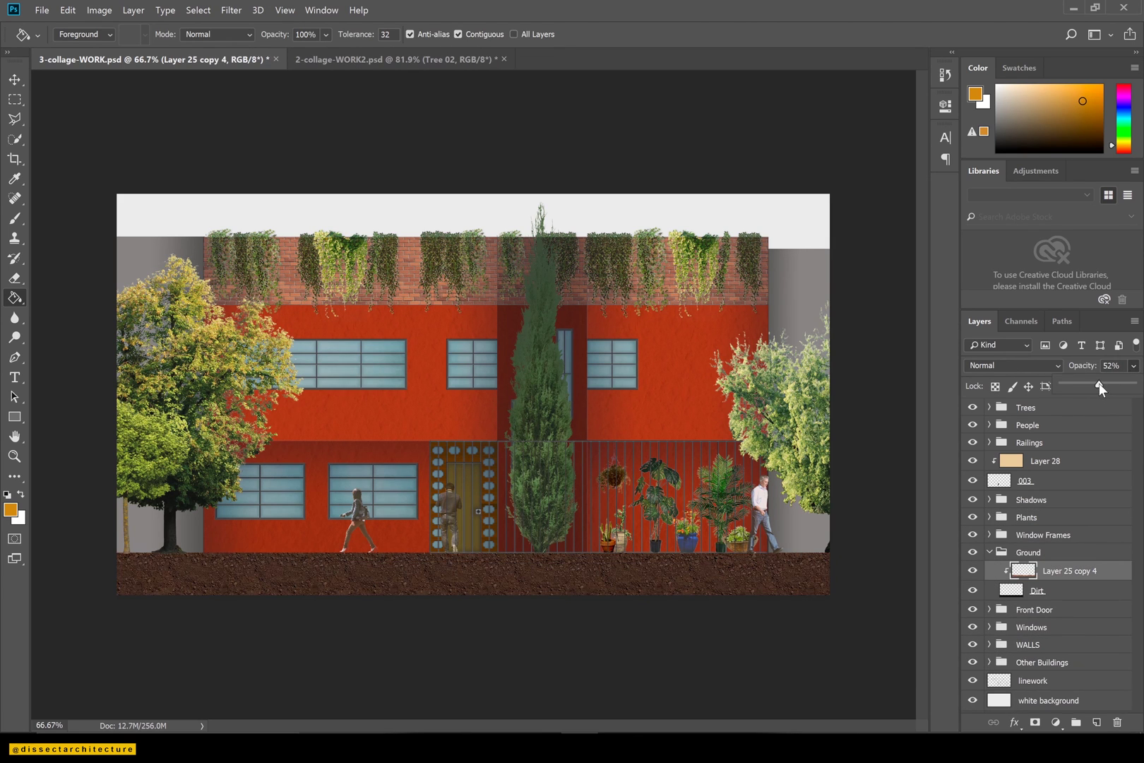
{"action": "left_click", "coordinate": [990, 552]}
Place two sunset sky images in a Sky group above the linework layer and fit them behind the buildings.
{"action": "left_click", "coordinate": [1025, 641]}
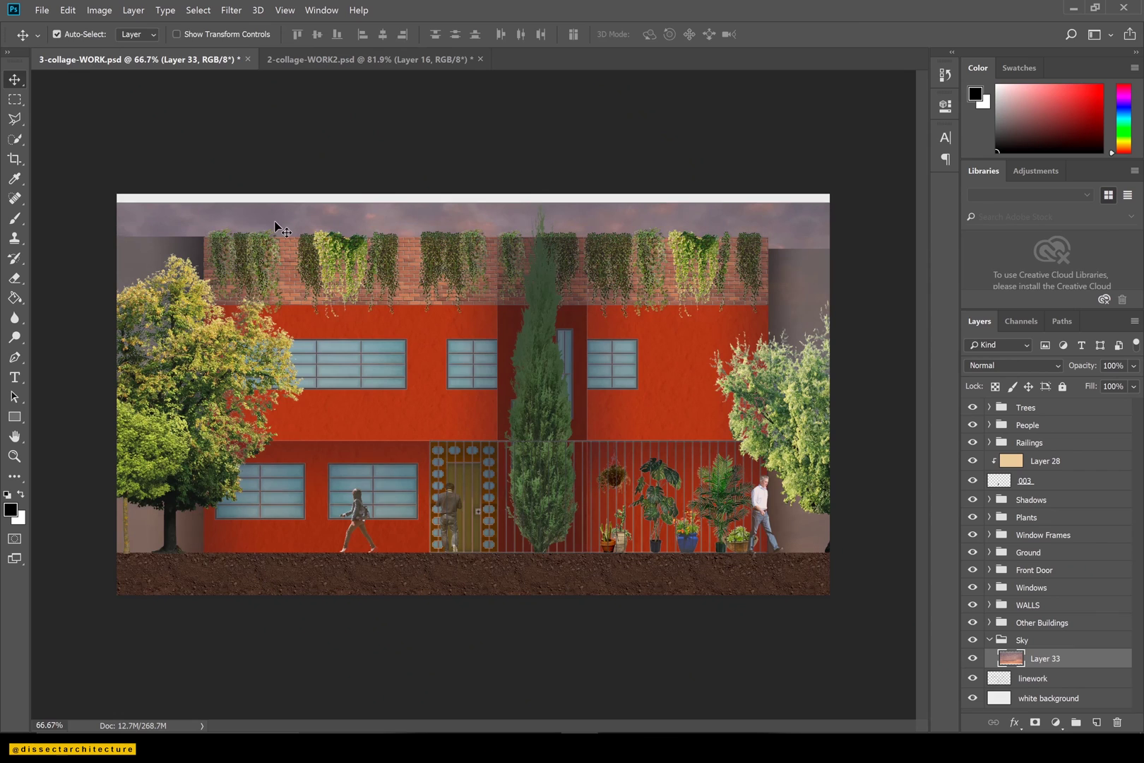
{"action": "left_click_drag", "start_coordinate": [274, 222], "coordinate": [274, 214]}
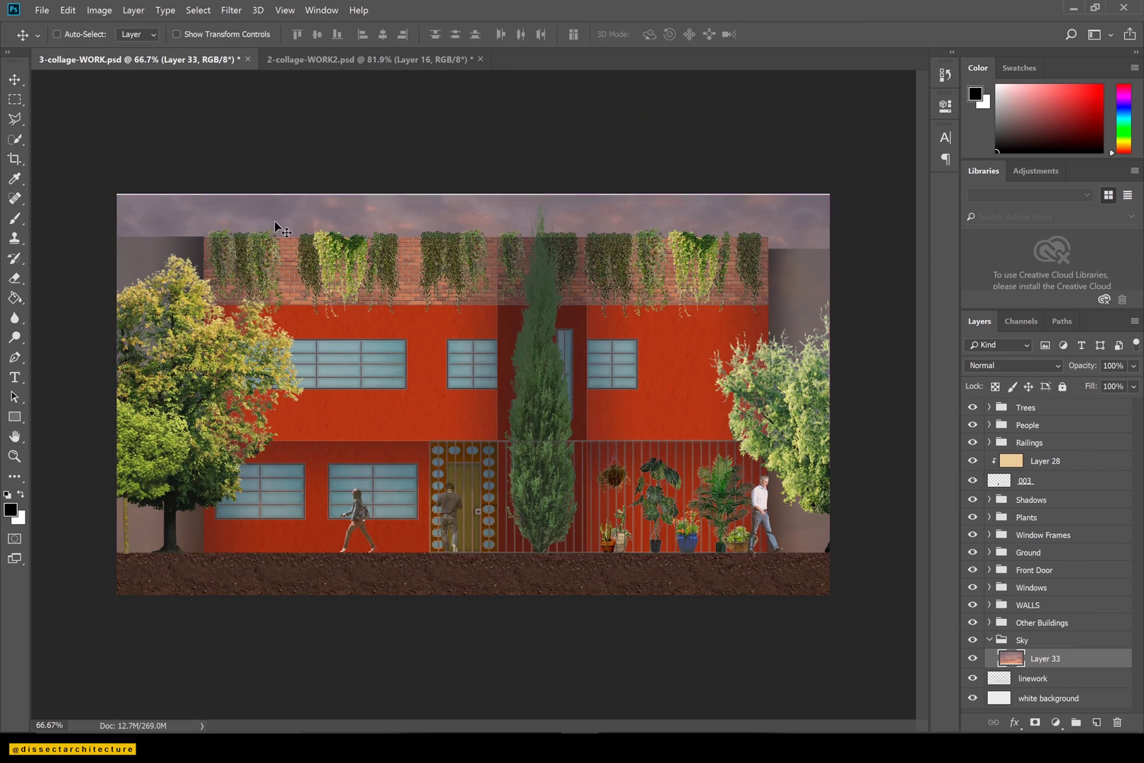
{"action": "key", "text": "ctrl+t"}
{"action": "left_click_drag", "start_coordinate": [483, 156], "coordinate": [485, 123]}
{"action": "key", "text": "Return"}
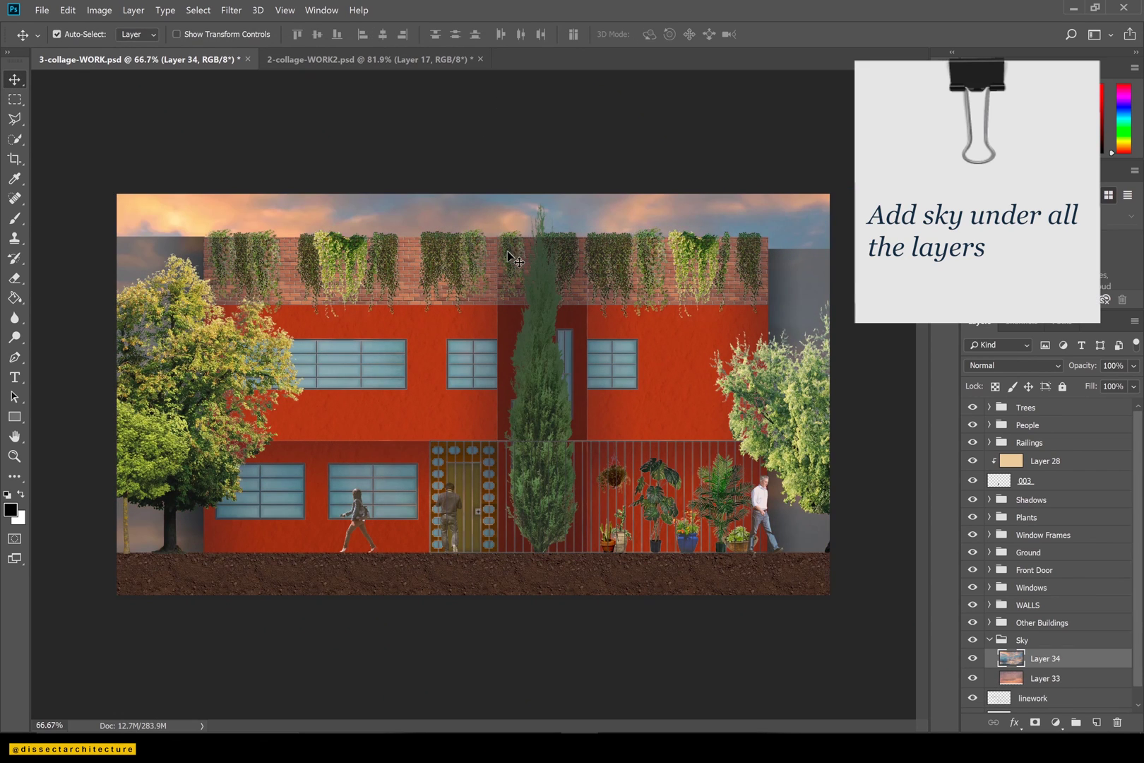
Set the opacity of the upper sky image on Layer 34 to 68% and collapse the Sky group.
{"action": "left_click", "coordinate": [1134, 365]}
{"action": "left_click_drag", "start_coordinate": [1135, 385], "coordinate": [1113, 388]}
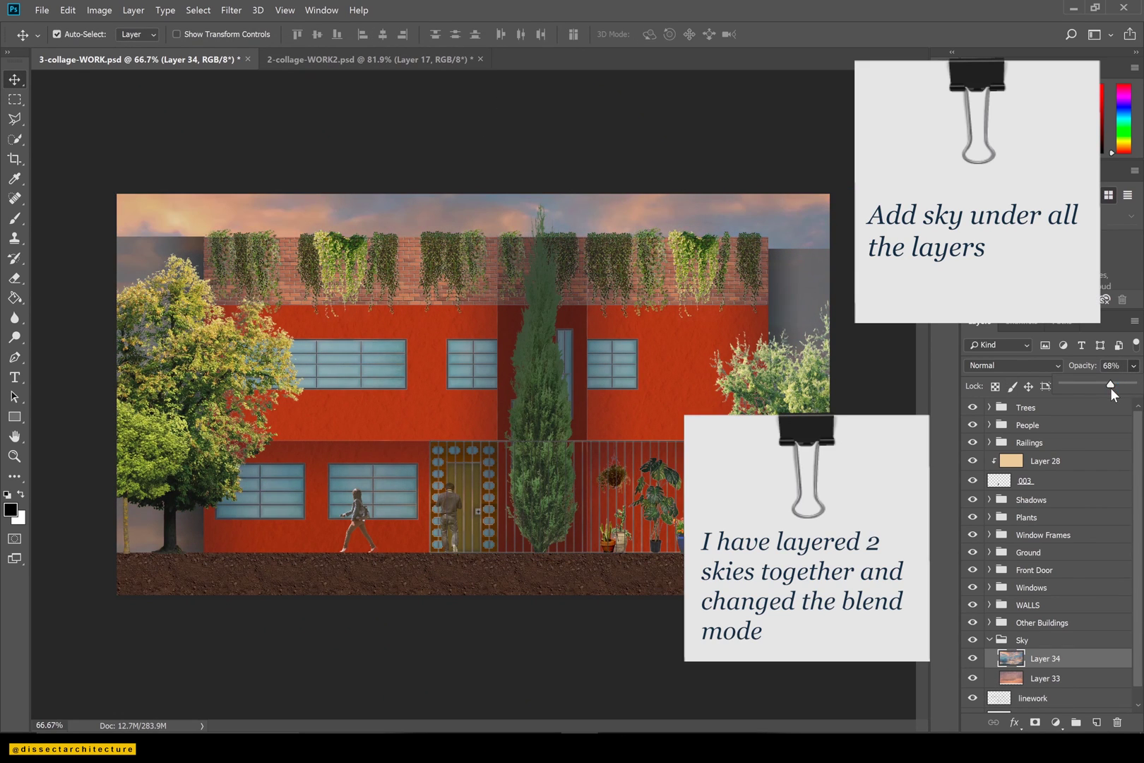
{"action": "left_click", "coordinate": [990, 641]}
Set the opacity of neighbouring building layer 002 in the Other Buildings group to 68% and select layer 001.
{"action": "left_click", "coordinate": [1018, 626]}
{"action": "left_click", "coordinate": [989, 623]}
{"action": "left_click", "coordinate": [1041, 657]}
{"action": "left_click", "coordinate": [1134, 365]}
{"action": "mouse_move", "coordinate": [1114, 381]}
{"action": "left_mouse_down"}
{"action": "mouse_move", "coordinate": [1123, 381]}
{"action": "mouse_move", "coordinate": [1111, 382]}
{"action": "left_mouse_up"}
{"action": "left_click", "coordinate": [1062, 701]}
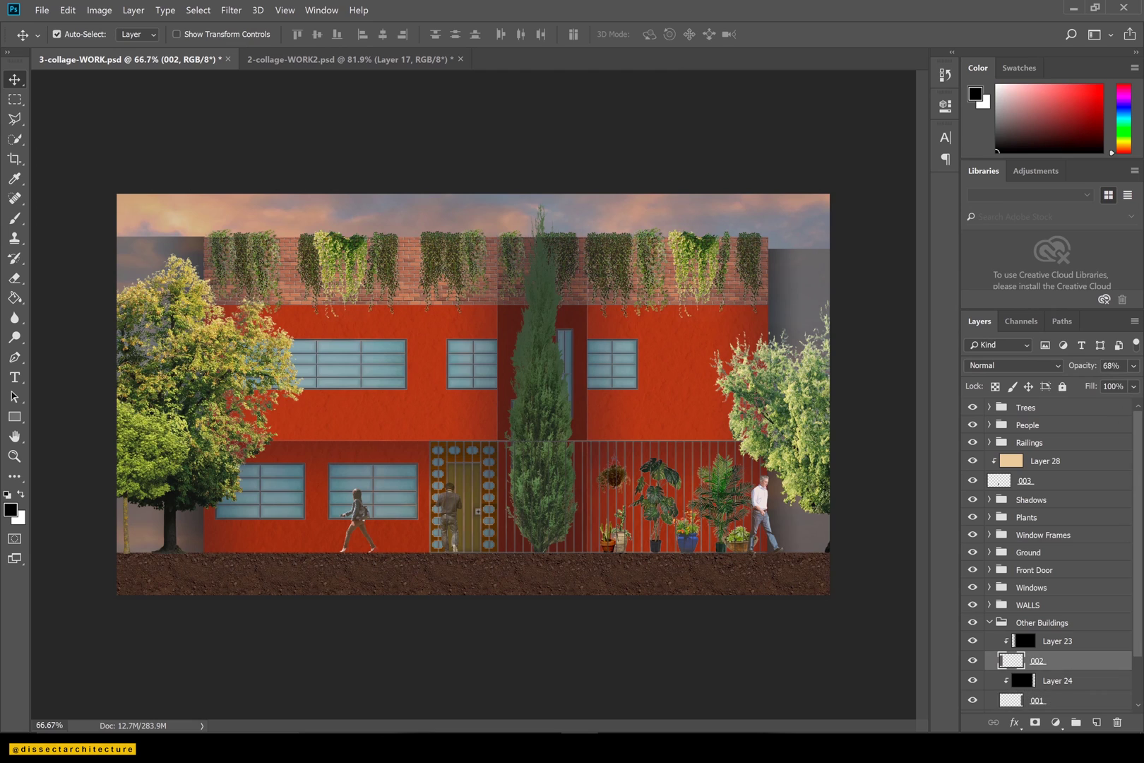
Collapse the Other Buildings group and save the document.
{"action": "left_click", "coordinate": [989, 622]}
{"action": "key", "text": "ctrl+s"}
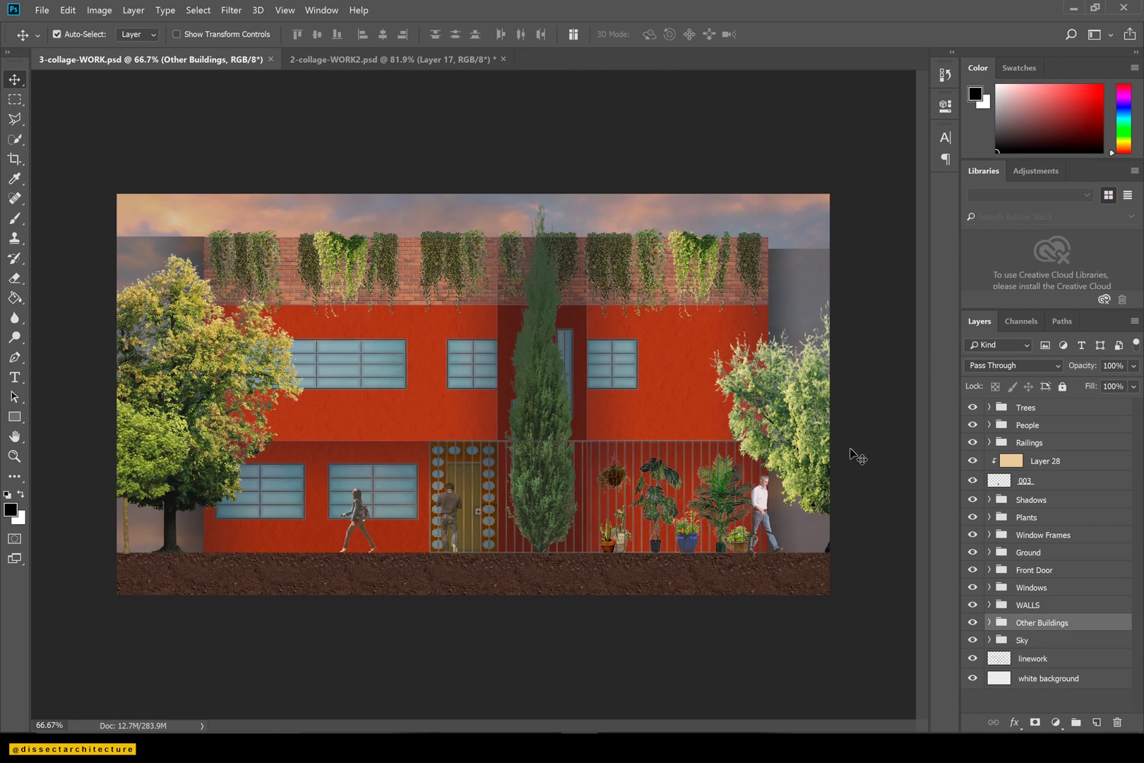
Apply a Drop Shadow layer style to the Railings group and adjust the shadow's settings.
{"action": "left_click", "coordinate": [1070, 443]}
{"action": "double_click", "coordinate": [1038, 443]}
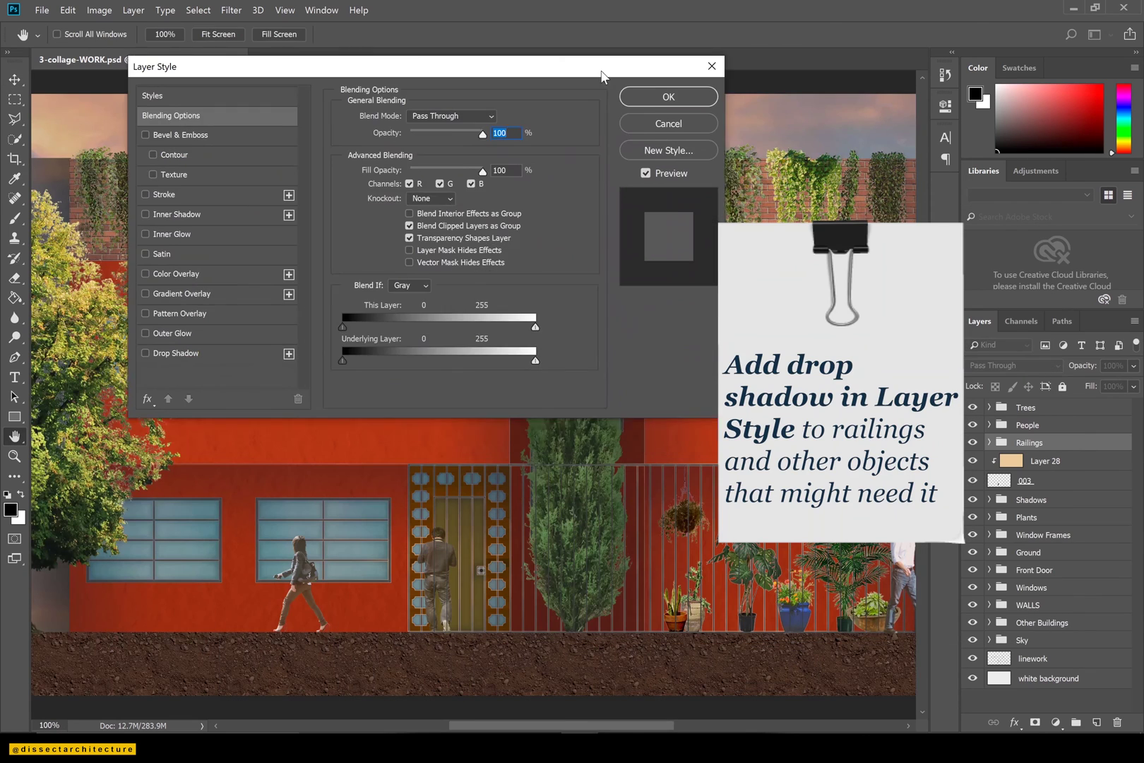
{"action": "left_click", "coordinate": [182, 369]}
{"action": "left_click_drag", "start_coordinate": [407, 233], "coordinate": [431, 233]}
{"action": "left_click_drag", "start_coordinate": [427, 155], "coordinate": [471, 155]}
{"action": "left_click_drag", "start_coordinate": [431, 234], "coordinate": [408, 201]}
{"action": "mouse_move", "coordinate": [447, 155]}
{"action": "left_mouse_down"}
{"action": "mouse_move", "coordinate": [463, 157]}
{"action": "mouse_move", "coordinate": [430, 161]}
{"action": "left_mouse_up"}
{"action": "key", "text": "Return"}
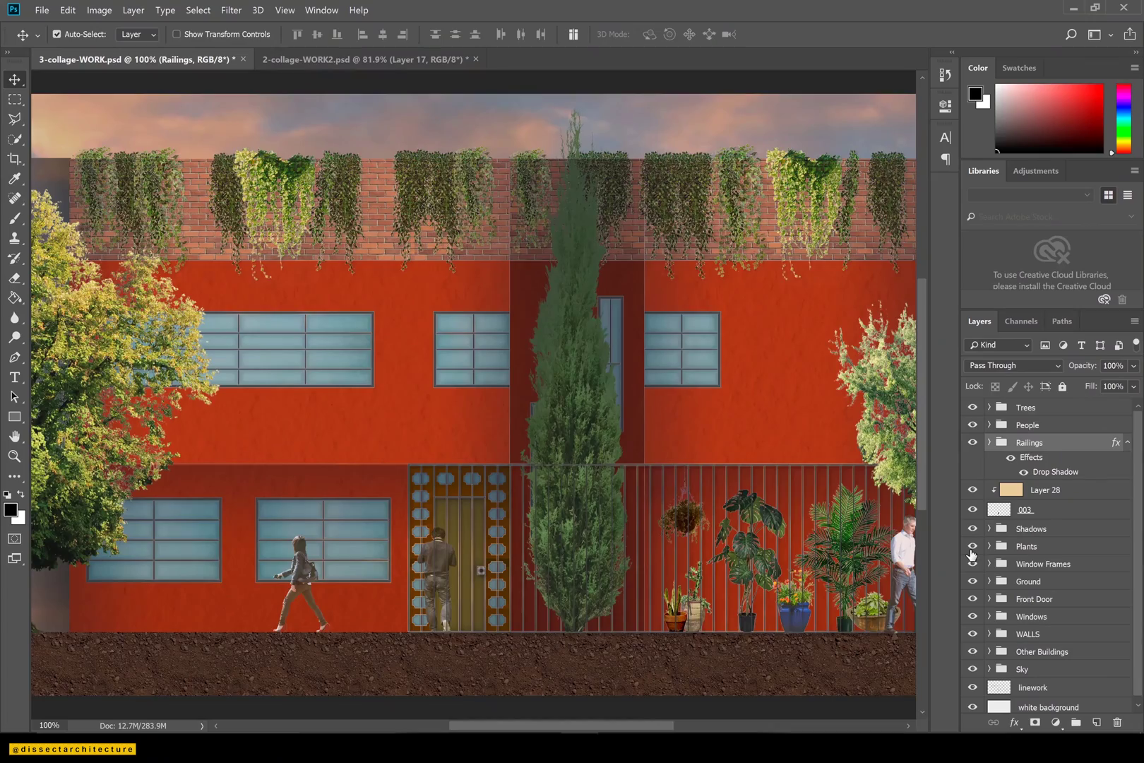
Fill the new Layer 35 above the Trees group with pale peach and set its blending mode to Soft Light.
{"action": "key", "text": "ctrl+0"}
{"action": "left_click", "coordinate": [1021, 682]}
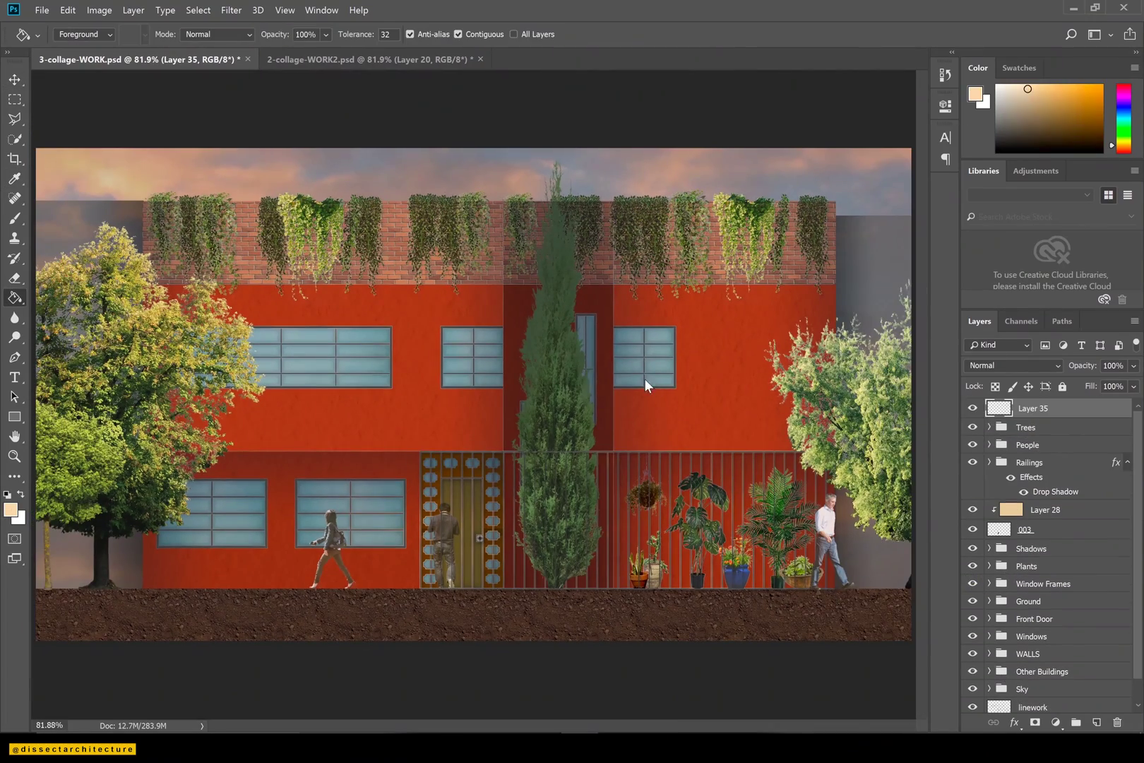
{"action": "left_click", "coordinate": [645, 379]}
{"action": "left_click", "coordinate": [1013, 365]}
{"action": "left_click", "coordinate": [1002, 512]}
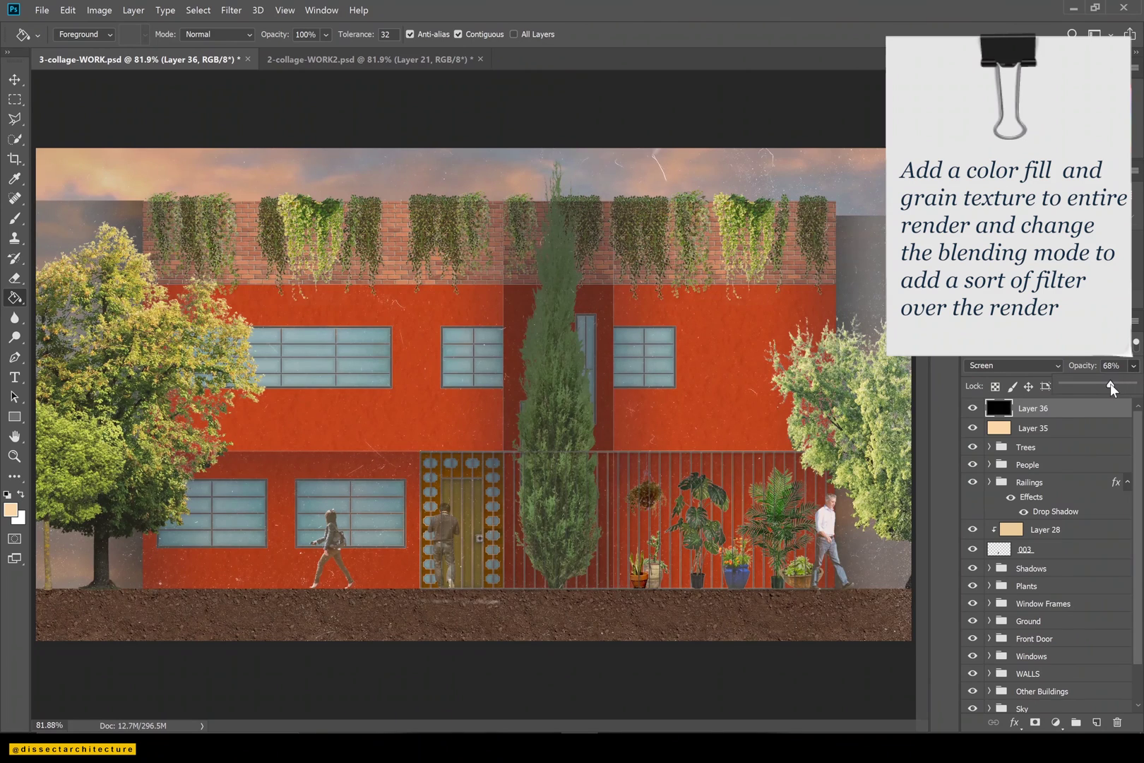
Check the blending settings of the colour fill and grain texture layers, and select the linework layer.
{"action": "left_click", "coordinate": [1063, 427]}
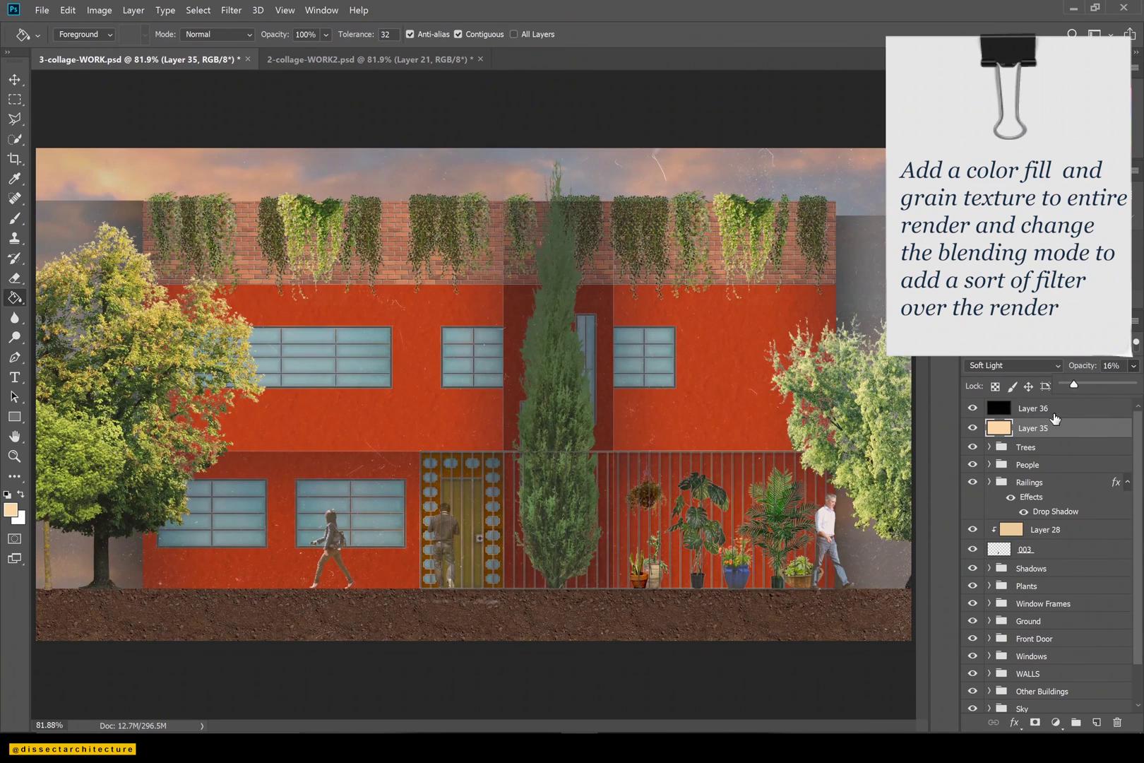
{"action": "left_click", "coordinate": [1050, 413]}
{"action": "scroll", "coordinate": [1038, 565], "scroll_direction": "down", "scroll_amount": 3}
{"action": "left_click", "coordinate": [1034, 686]}
{"action": "left_click", "coordinate": [1024, 689]}
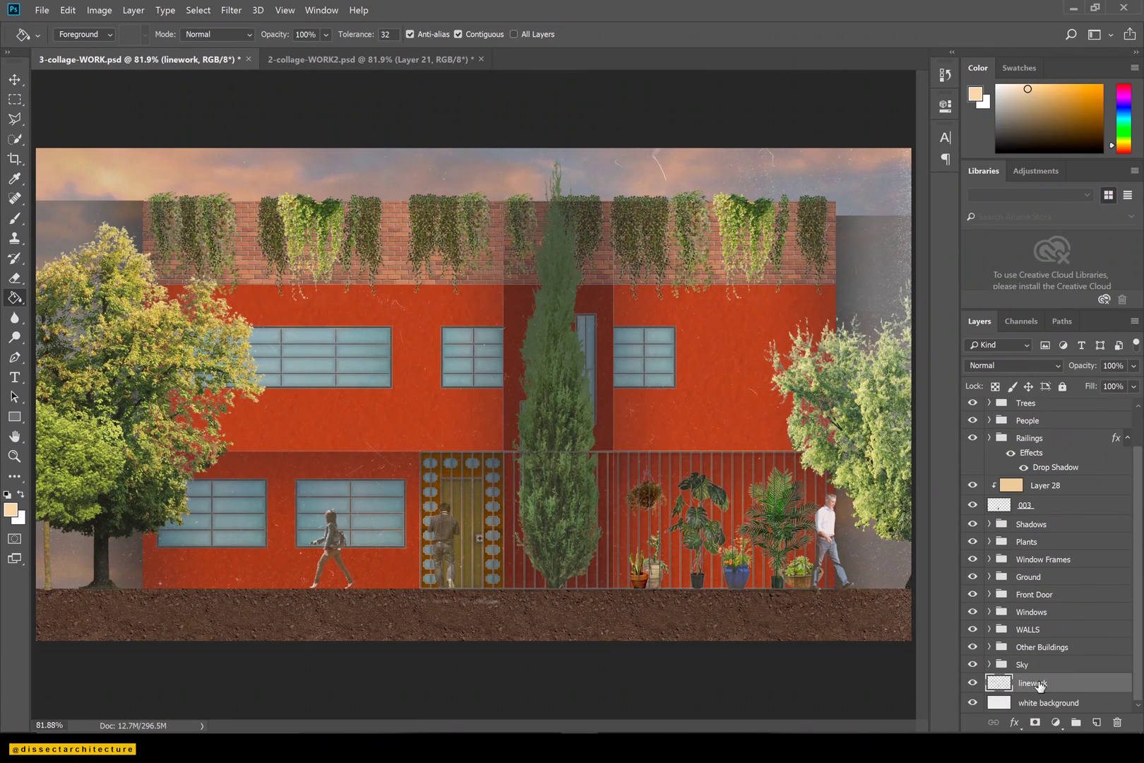
Select the grain texture on Layer 36 and close the Libraries panel.
{"action": "scroll", "coordinate": [1039, 565], "scroll_direction": "up", "scroll_amount": 2}
{"action": "left_click", "coordinate": [1035, 408]}
{"action": "left_click", "coordinate": [1134, 171]}
{"action": "left_click", "coordinate": [994, 284]}
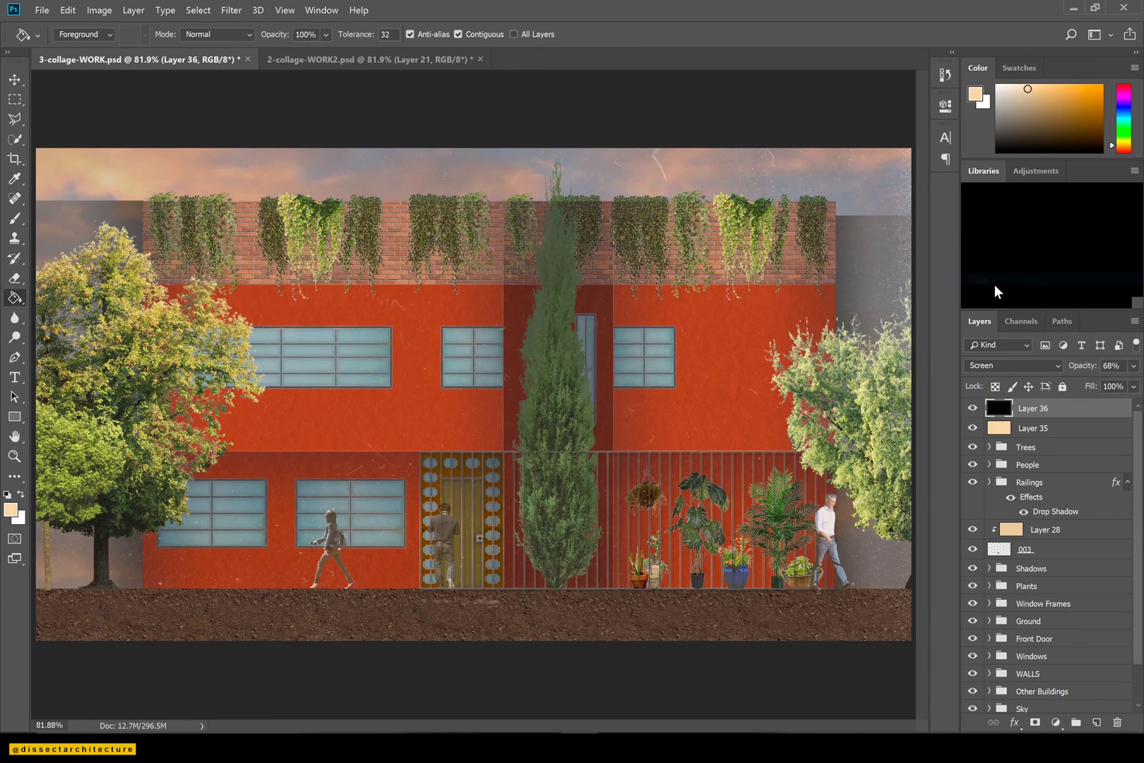
Move the linework layer above the Trees group and clip a new white-filled layer to it.
{"action": "left_click_drag", "start_coordinate": [1031, 678], "coordinate": [1034, 392]}
{"action": "left_click", "coordinate": [1096, 722]}
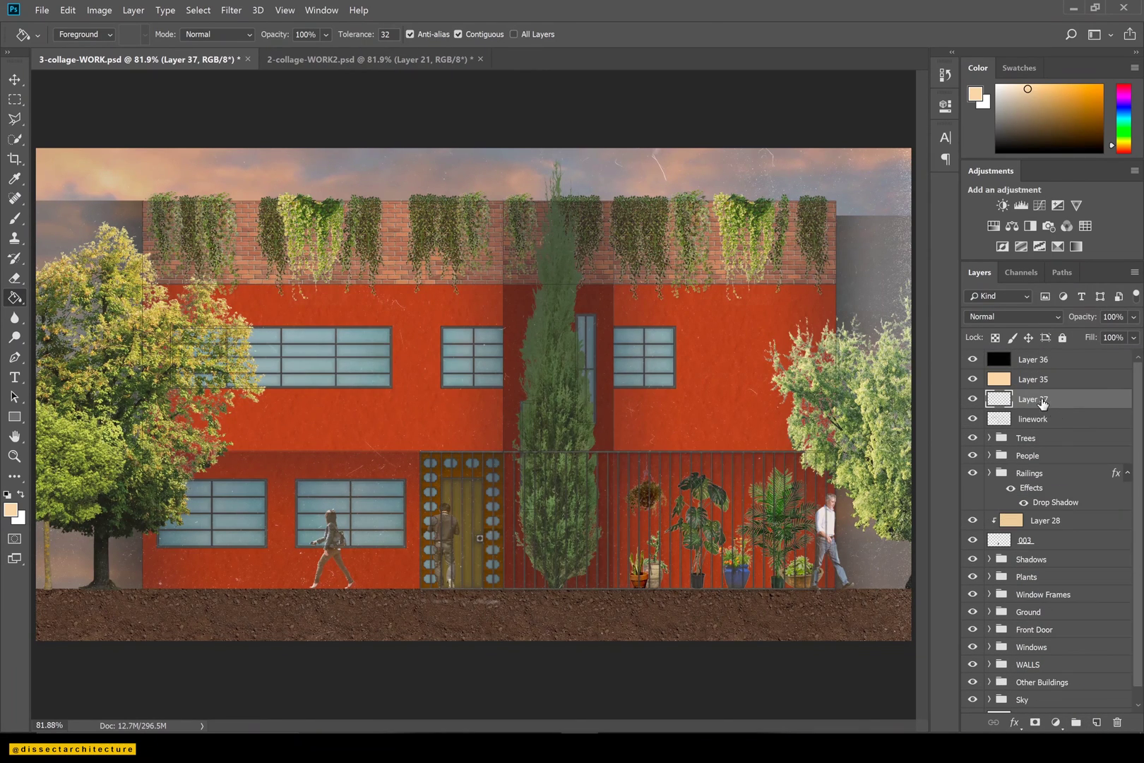
{"action": "left_click", "coordinate": [22, 495]}
{"action": "key", "text": "ctrl+alt+g"}
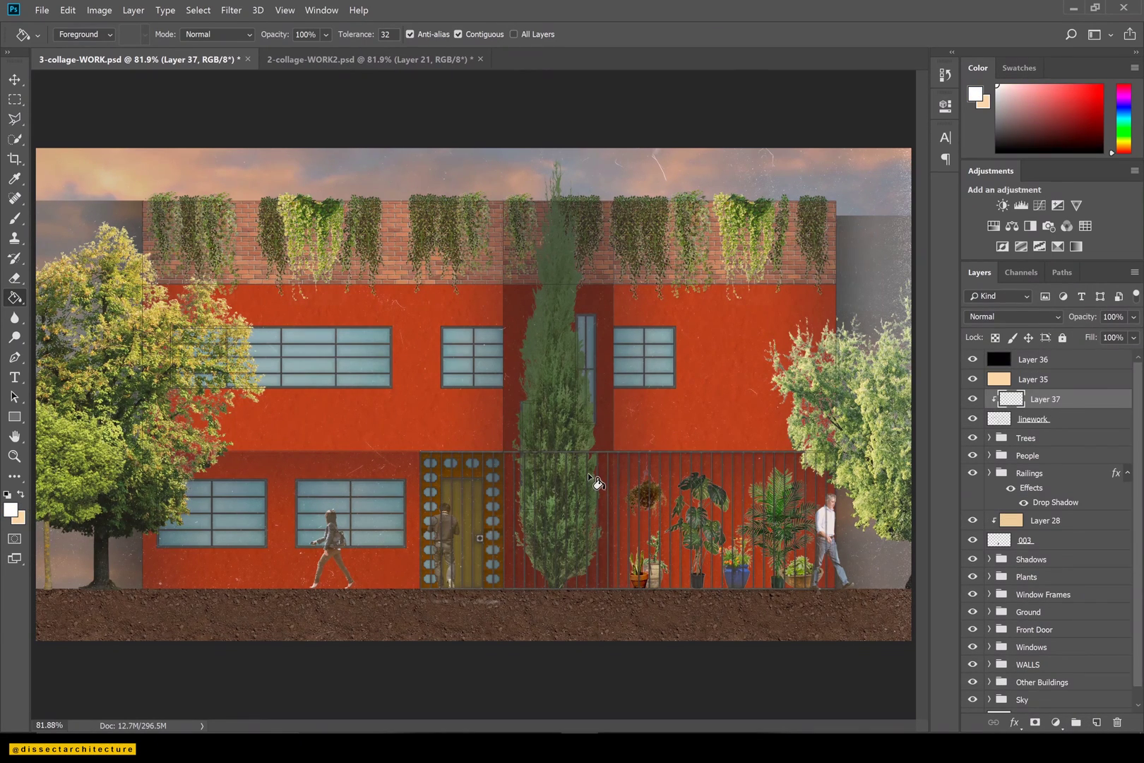
{"action": "left_click", "coordinate": [546, 470]}
Reduce the opacity of the linework layer.
{"action": "left_click", "coordinate": [1038, 419]}
{"action": "left_click", "coordinate": [1134, 317]}
{"action": "left_click_drag", "start_coordinate": [1133, 336], "coordinate": [1102, 337]}
Move the linework layer and its clipped white Layer 37 below the Sky group, and toggle Layer 37's visibility off and on.
{"action": "left_click", "coordinate": [1050, 401], "text": "shift"}
{"action": "scroll", "coordinate": [1048, 410], "scroll_direction": "down", "scroll_amount": 2}
{"action": "left_click_drag", "start_coordinate": [1046, 405], "coordinate": [1030, 693]}
{"action": "left_click", "coordinate": [974, 664]}
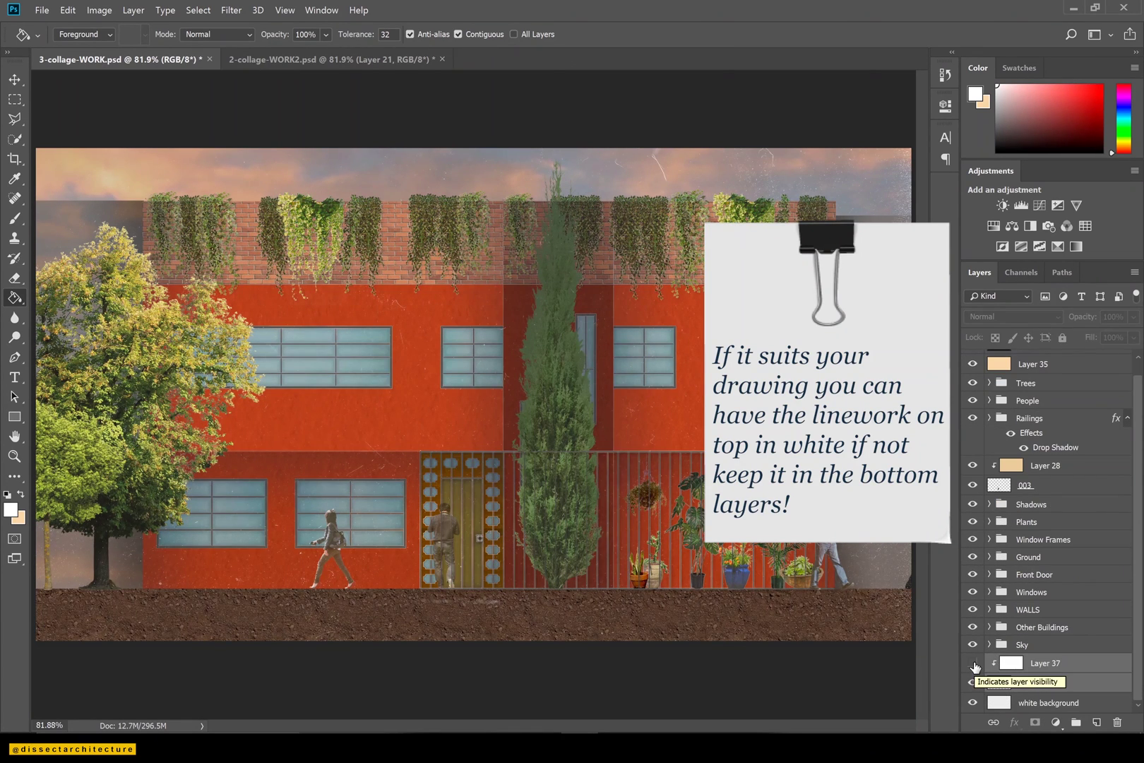
{"action": "left_click", "coordinate": [974, 665]}
{"action": "left_click", "coordinate": [1039, 668]}
Group the grain texture Layer 36 and colour fill Layer 35 and name the group General.
{"action": "scroll", "coordinate": [1041, 494], "scroll_direction": "up", "scroll_amount": 2}
{"action": "left_click", "coordinate": [1041, 361]}
{"action": "left_click", "coordinate": [1041, 379], "text": "shift"}
{"action": "key", "text": "ctrl+g"}
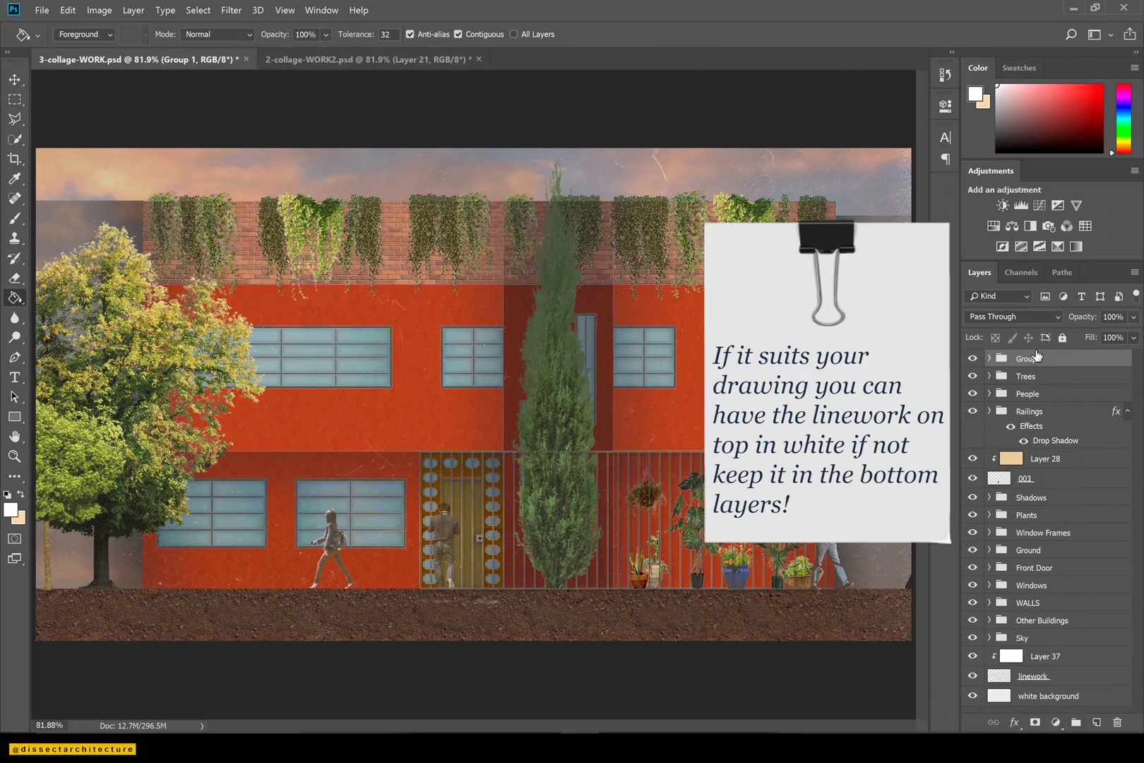
{"action": "double_click", "coordinate": [1030, 359]}
{"action": "type", "text": "General"}
{"action": "key", "text": "Return"}
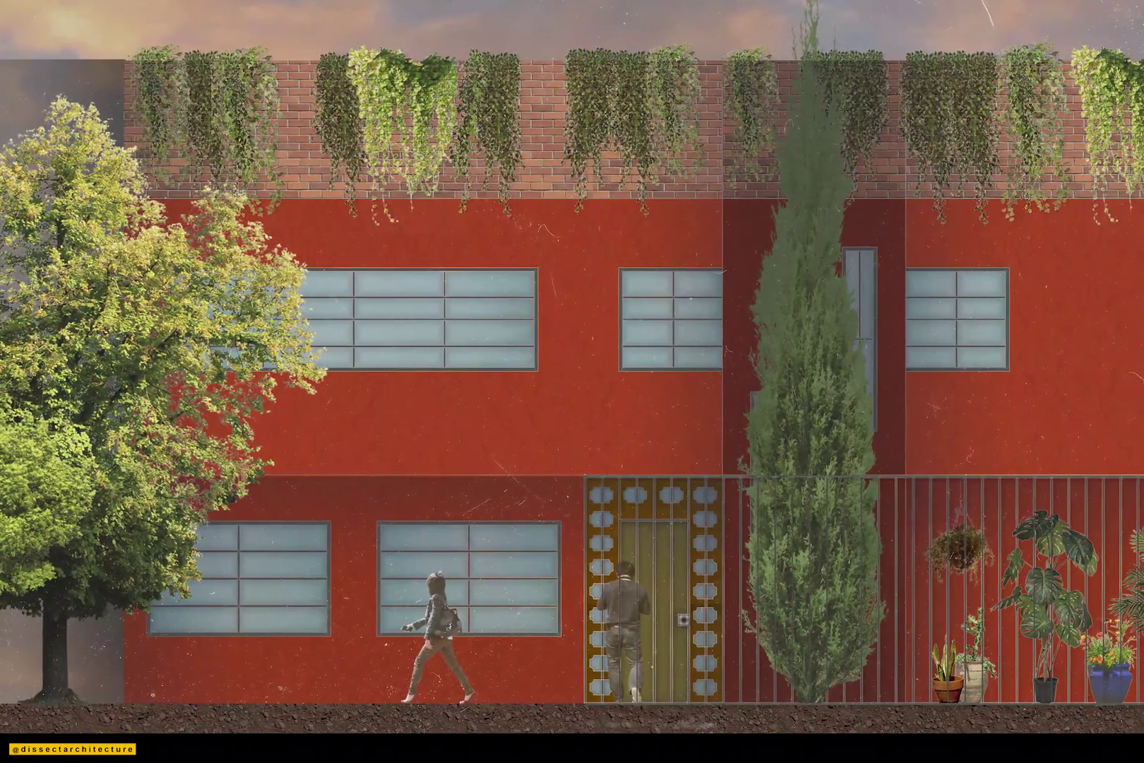